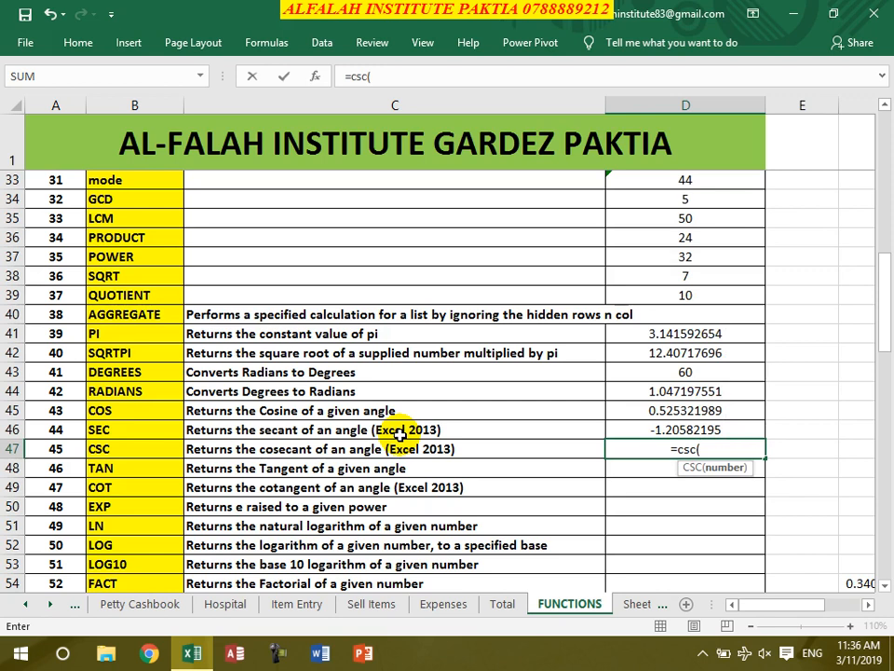
# - Commit the CSC formula in D47 and enter =tan(44) in D48, giving 0.017704699
pyautogui.press('Return')
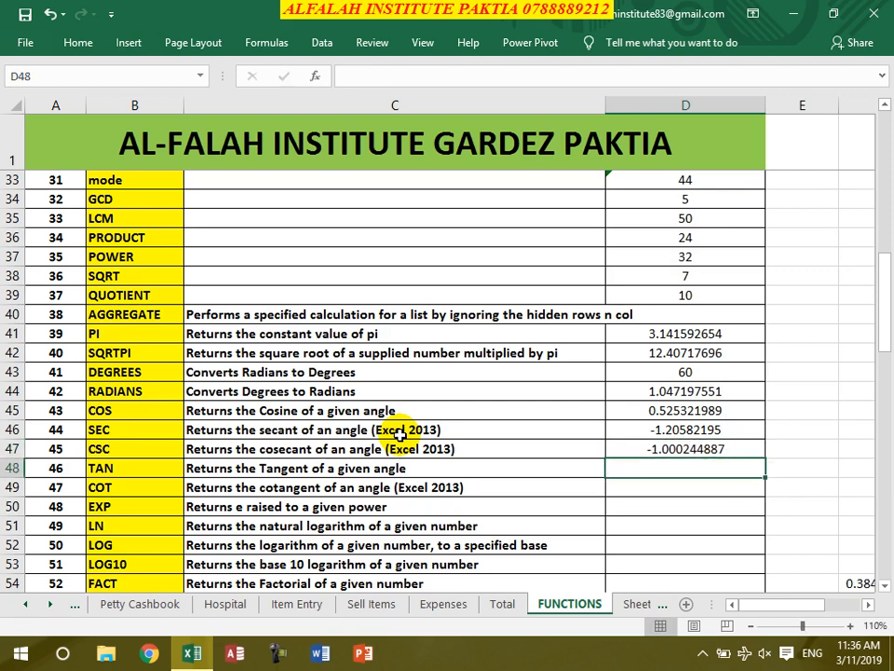
pyautogui.write('=')
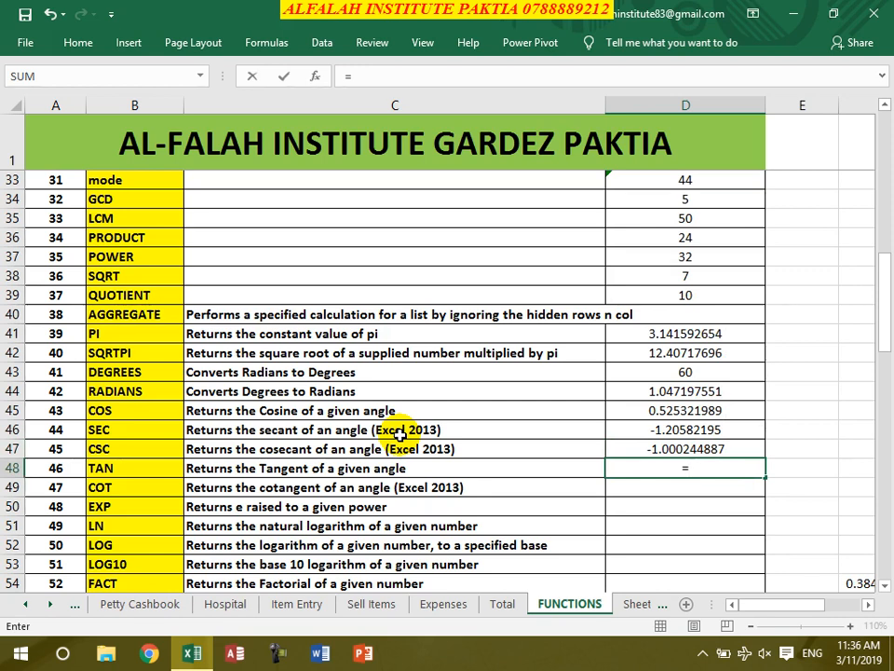
pyautogui.write('ta')
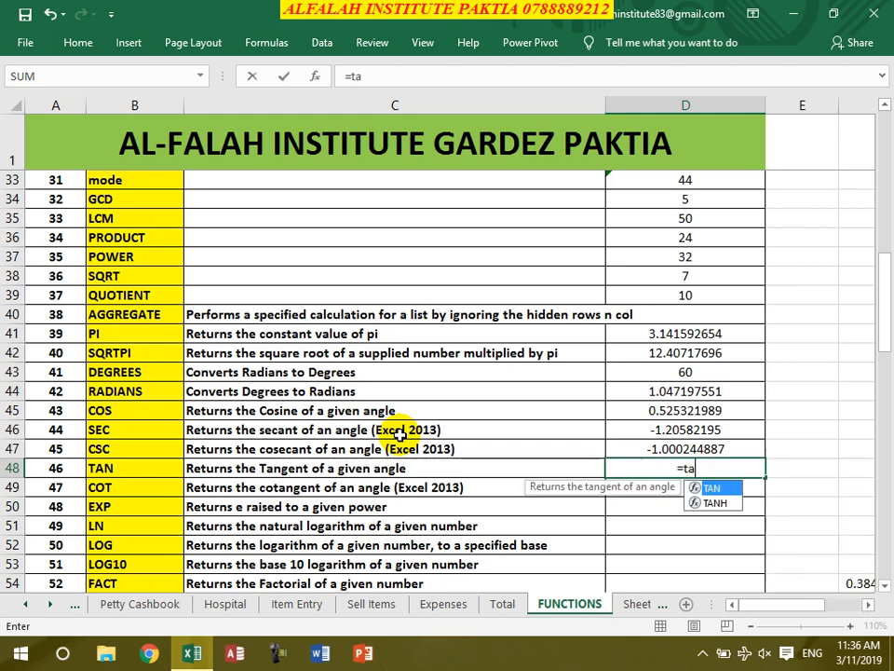
pyautogui.write('n(44)')
pyautogui.press('Return')
# - Start the COT example =cot(33) in D49
pyautogui.write('cot')
pyautogui.press('BackSpace')
pyautogui.press('BackSpace')
pyautogui.press('BackSpace')
pyautogui.write('=co')
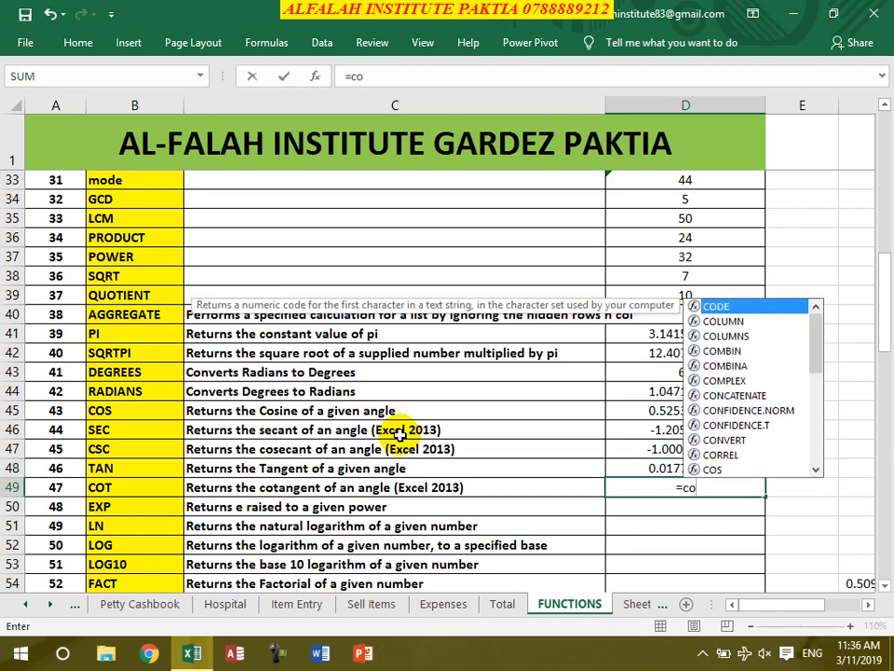
pyautogui.write('t(33)')
# - Finish =cot(33) in D49, then enter =exp(343), =ln(24) and =log(43,2) in D50–D52
pyautogui.press('Return')
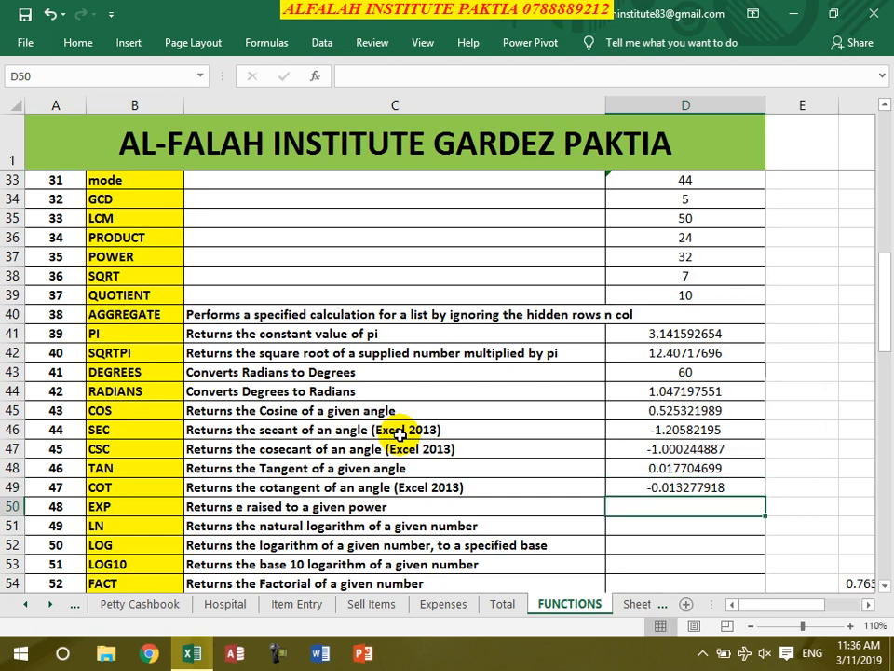
pyautogui.write('=exp')
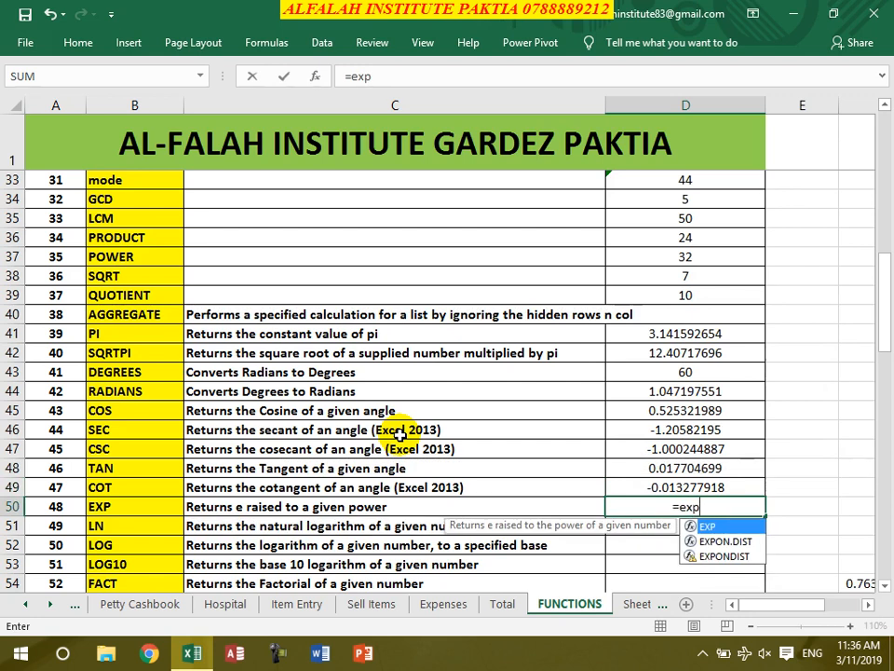
pyautogui.write('(')
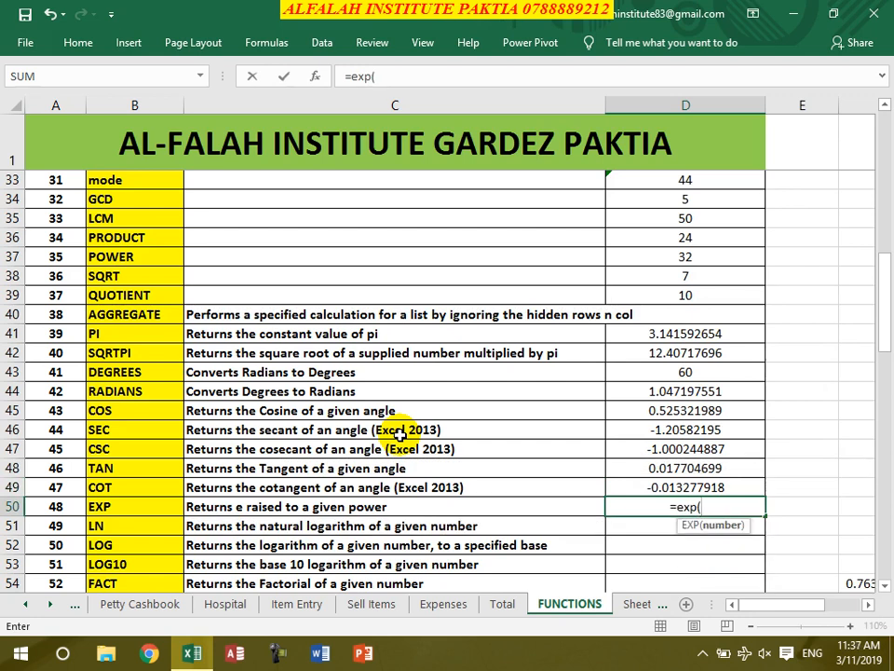
pyautogui.write('343')
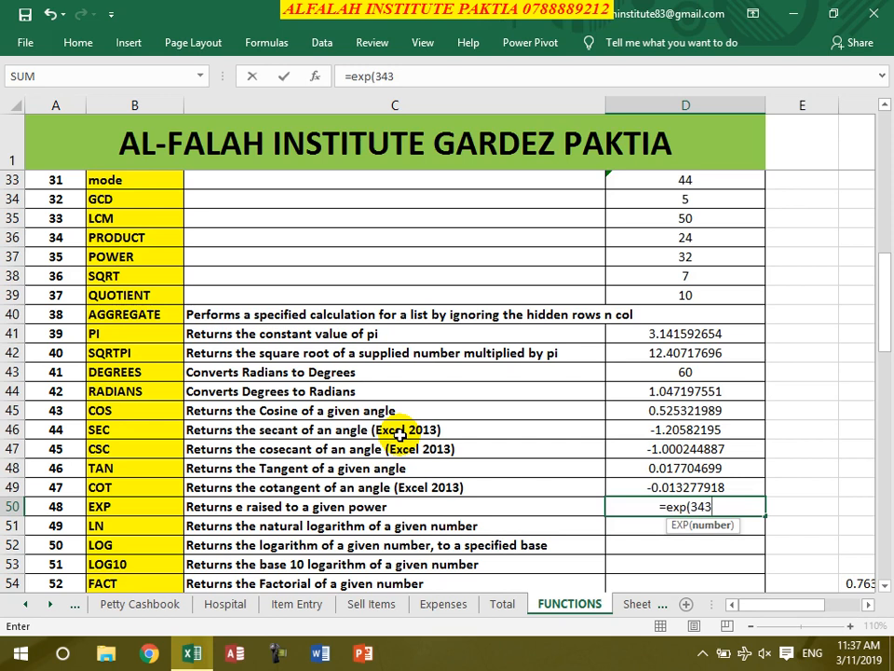
pyautogui.press('Return')
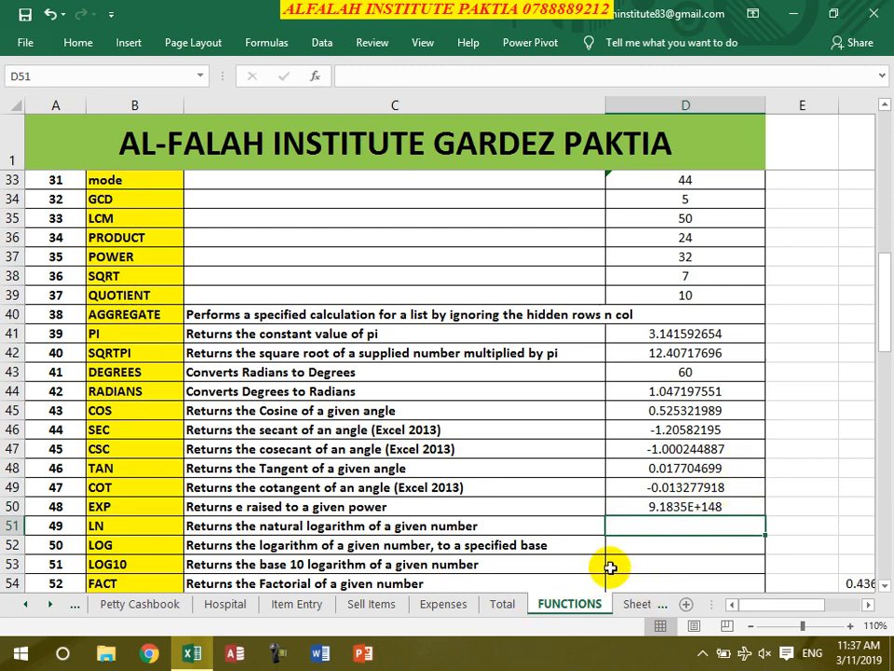
pyautogui.write('=ln(')
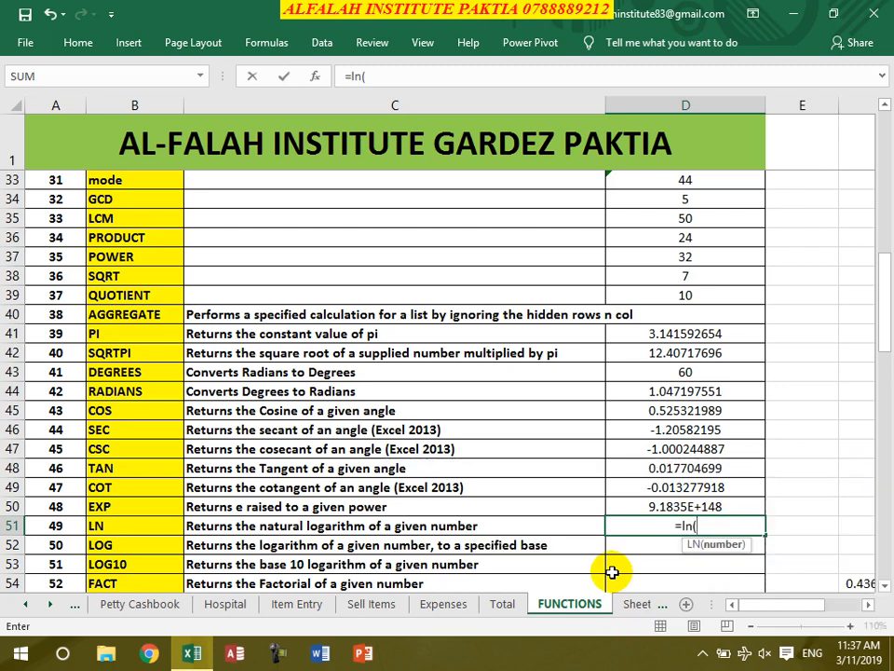
pyautogui.write('24)')
pyautogui.press('Return')
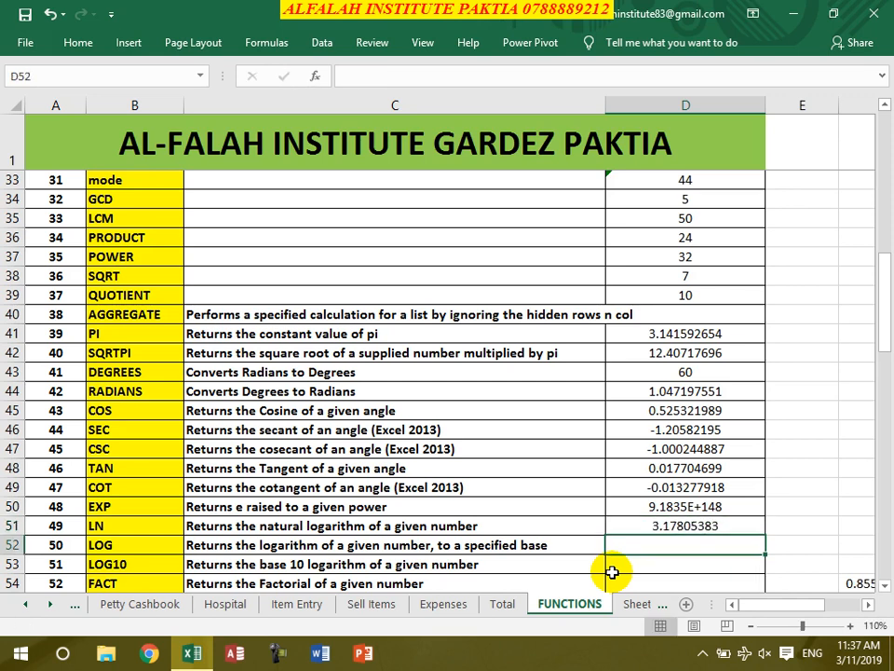
pyautogui.write('=log(')
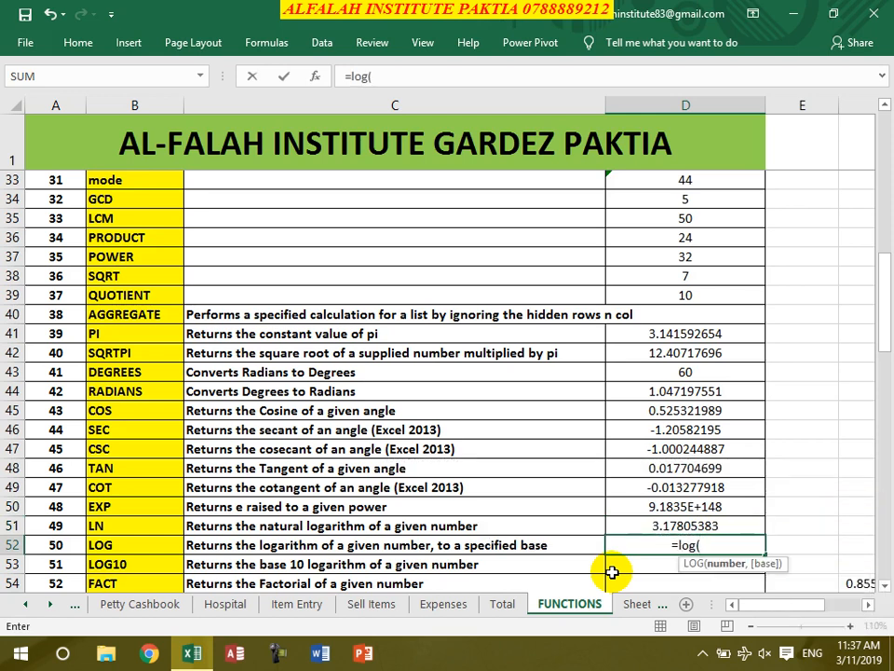
pyautogui.write('43')
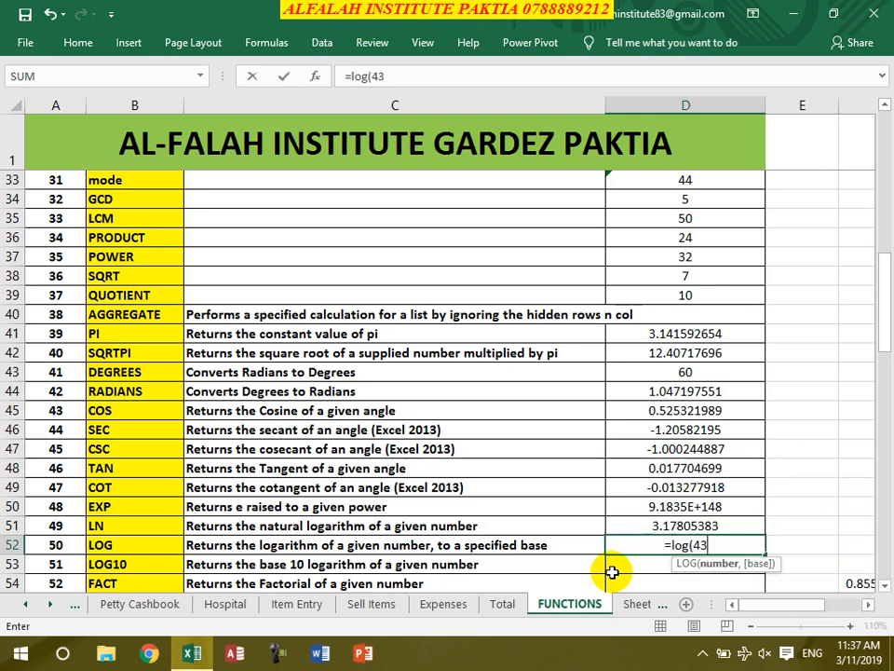
pyautogui.write(',')
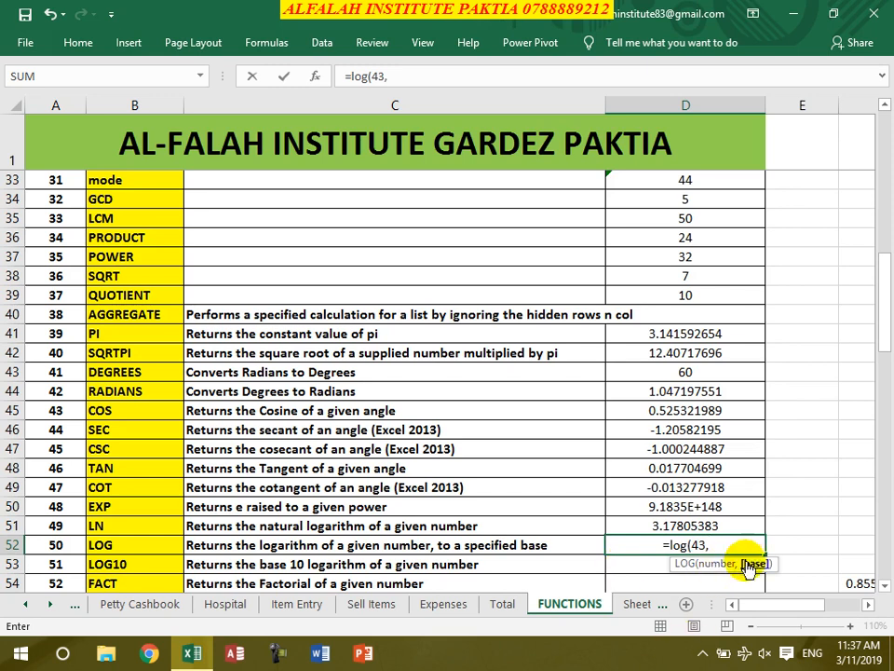
pyautogui.write('2')
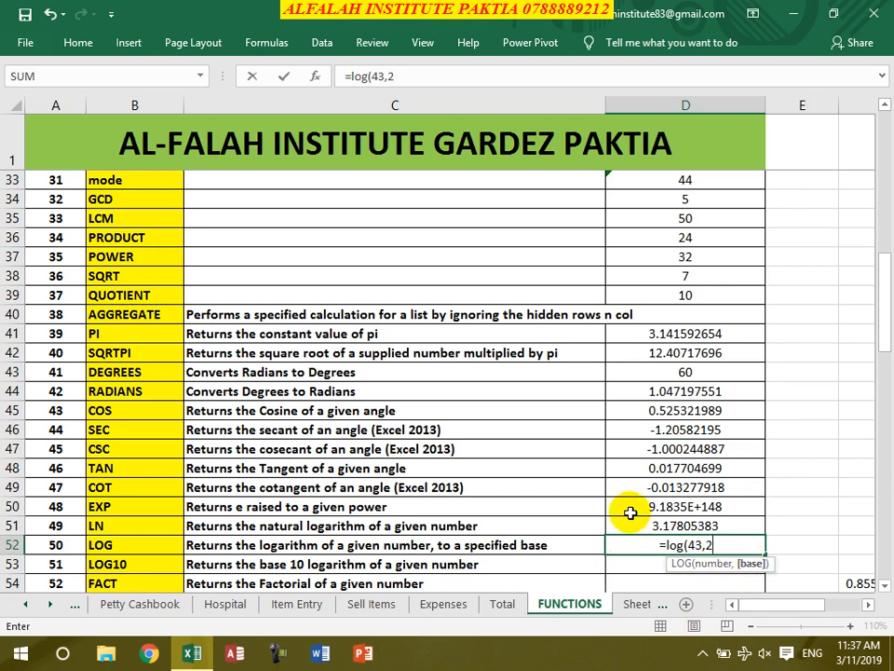
pyautogui.write(')')
pyautogui.press('Return')
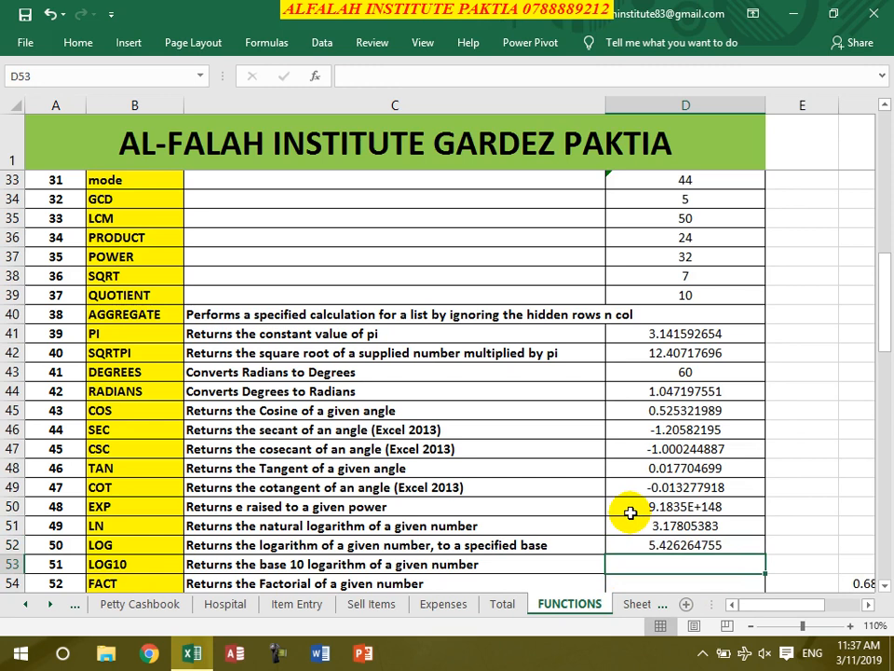
# - Enter =log10(88), =fact(6) and =factdouble(6) in D53–D55, giving 1.944482672, 720 and 48
pyautogui.write('=log10(')
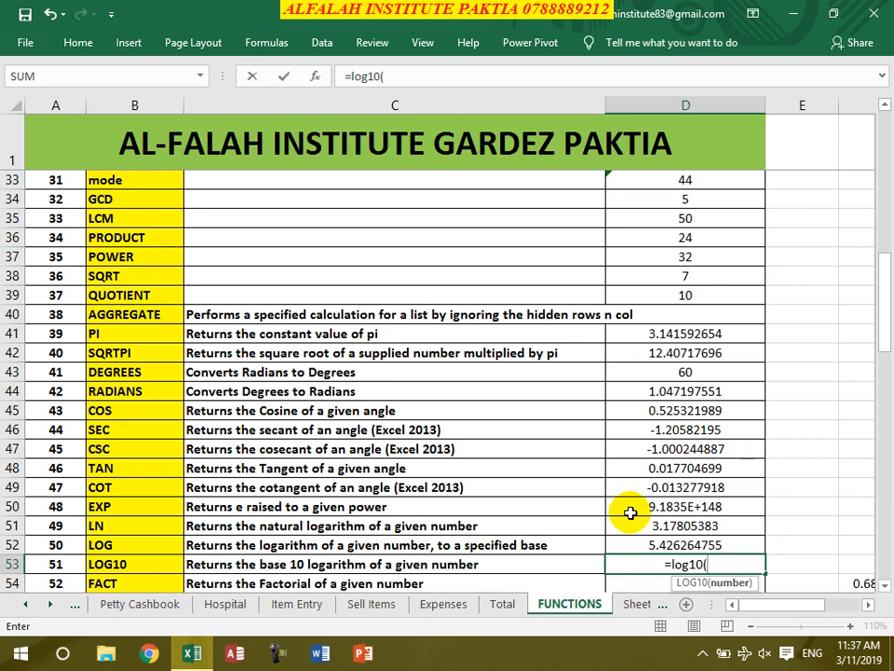
pyautogui.write('8')
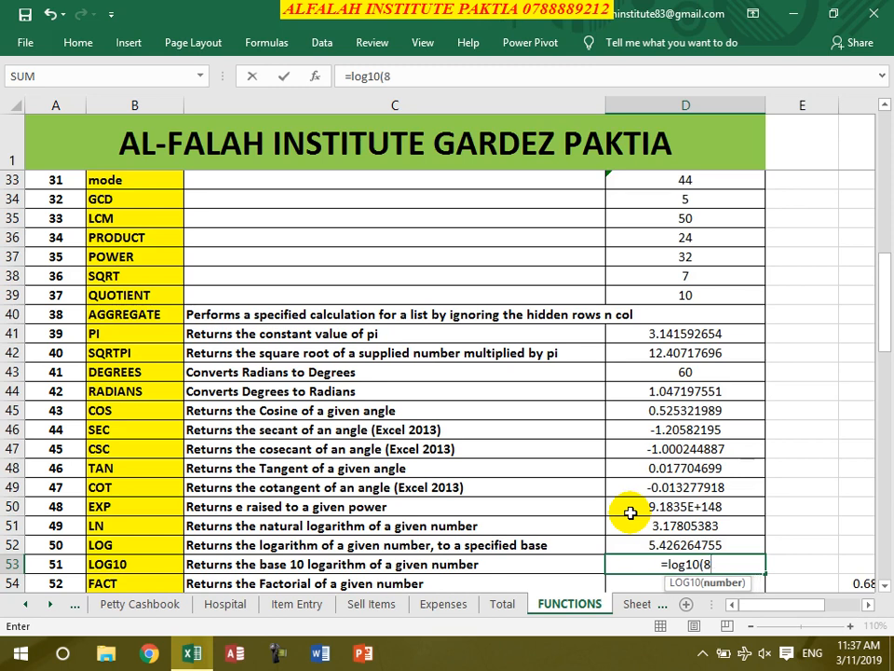
pyautogui.write('8)')
pyautogui.press('Return')
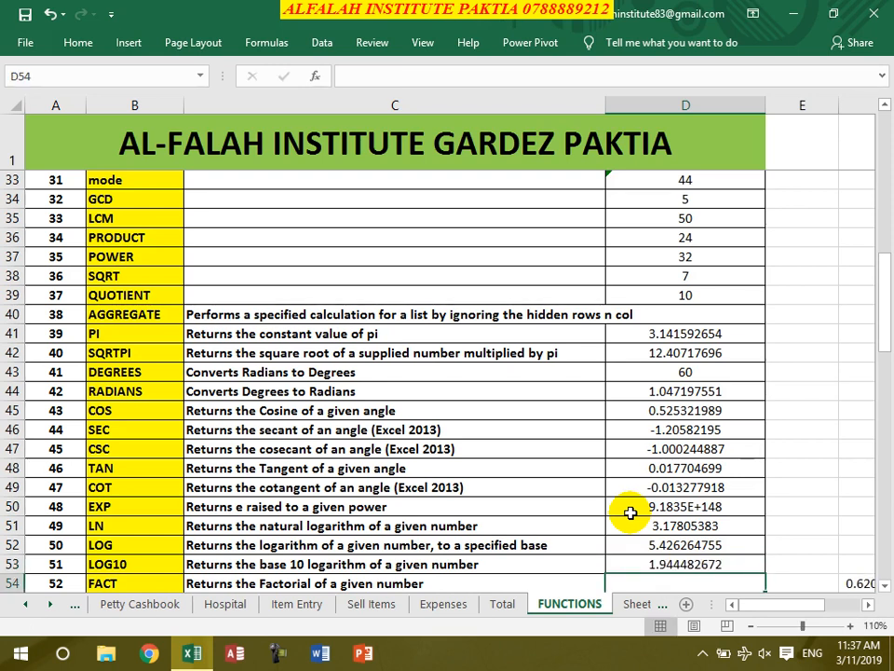
pyautogui.write('=fa')
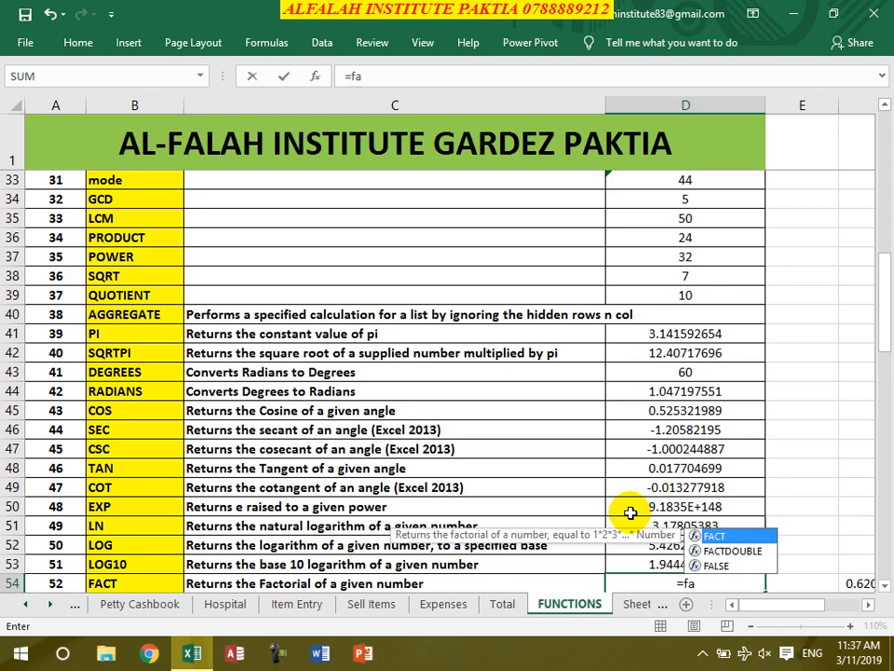
pyautogui.write('ct(')
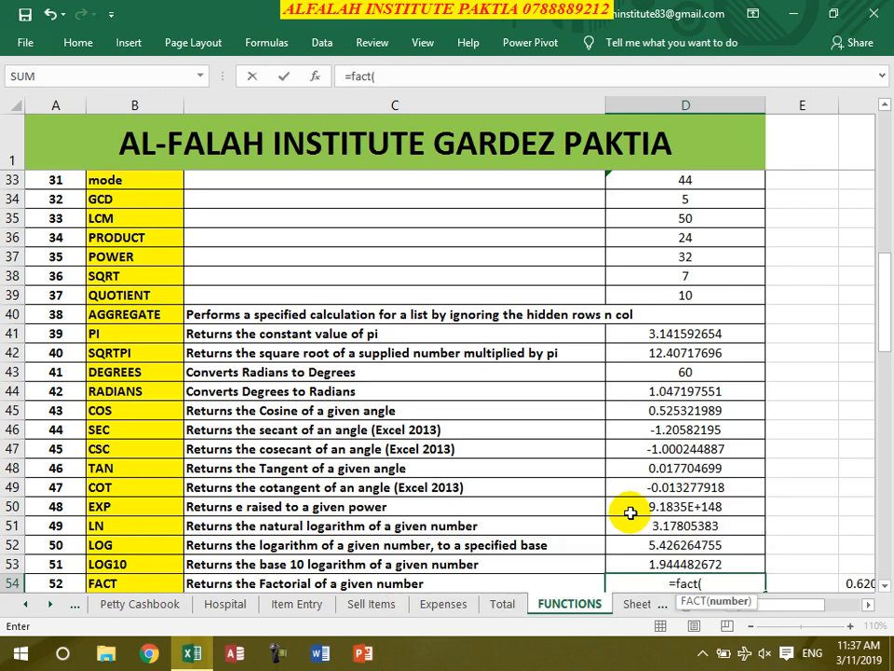
pyautogui.write('6)')
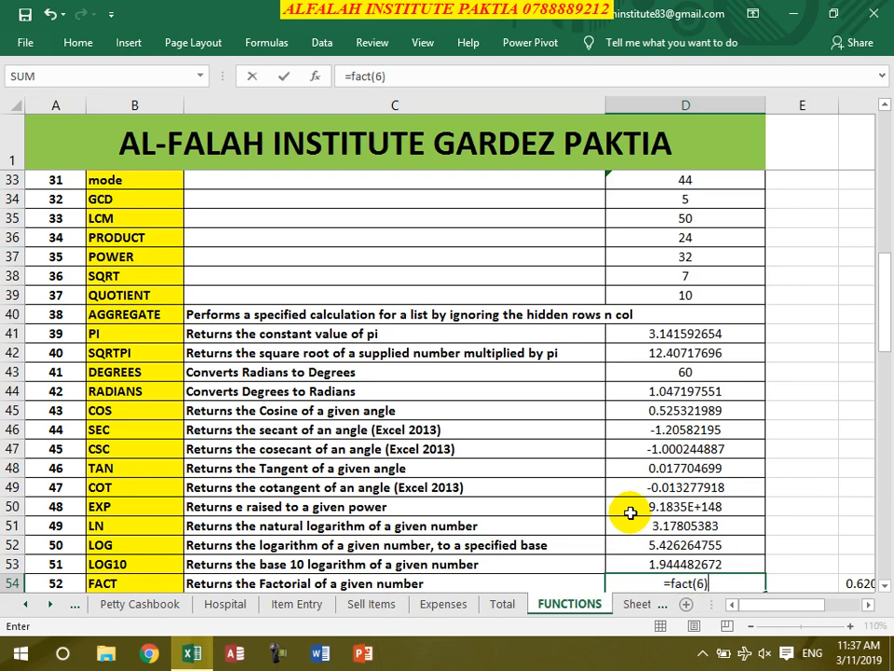
pyautogui.press('Return')
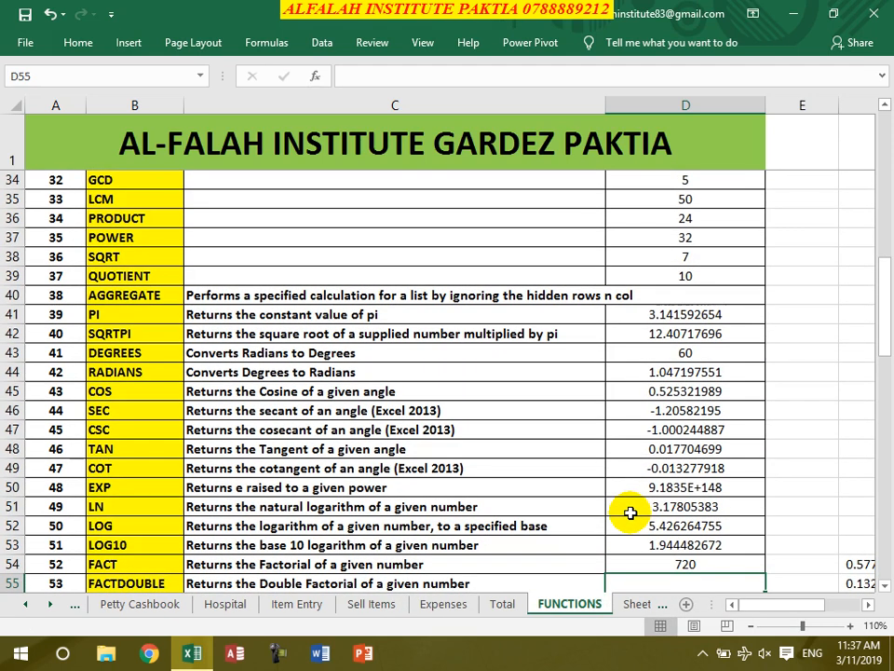
pyautogui.write('=fa')
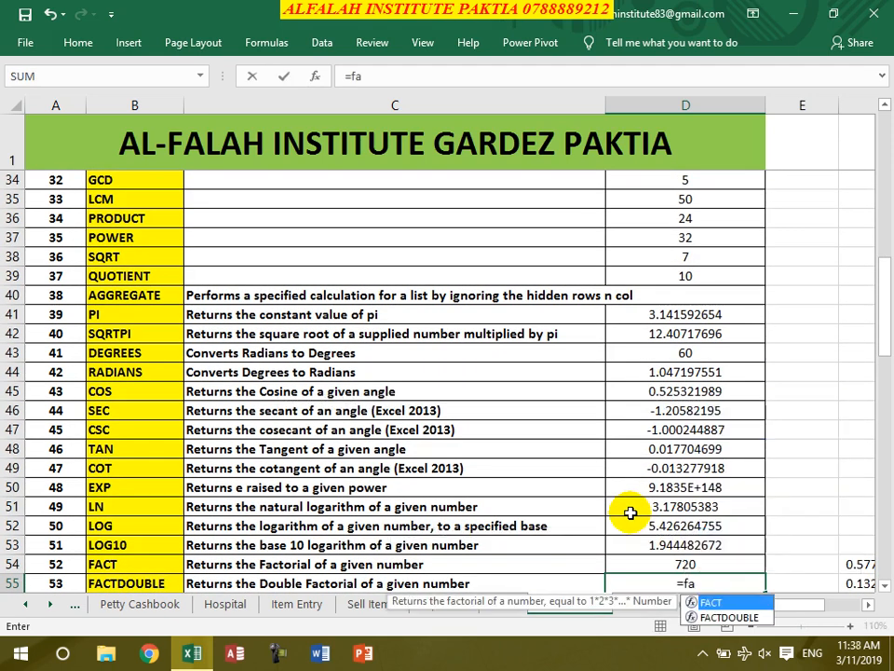
pyautogui.write('ctdouble(')
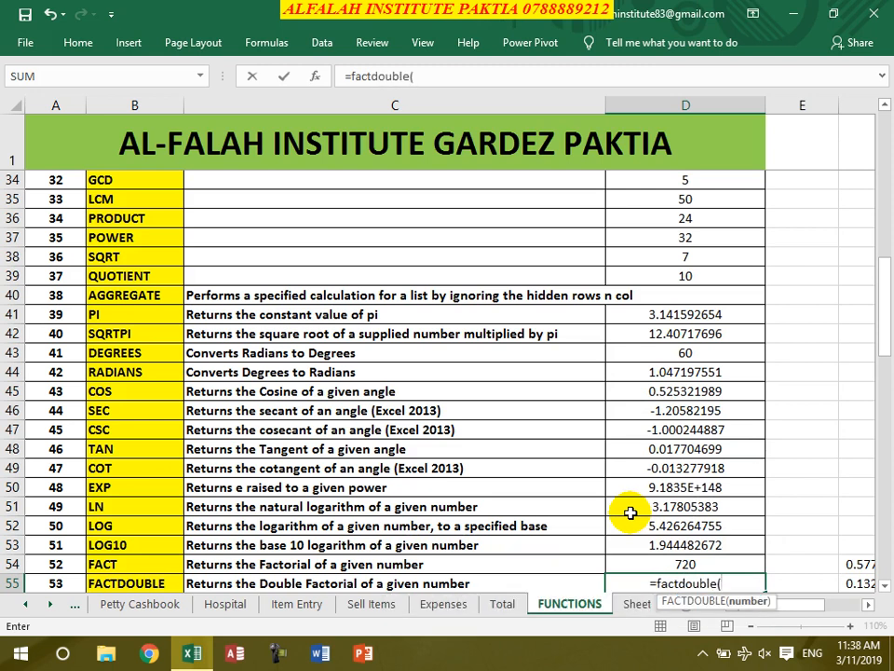
pyautogui.write('6)')
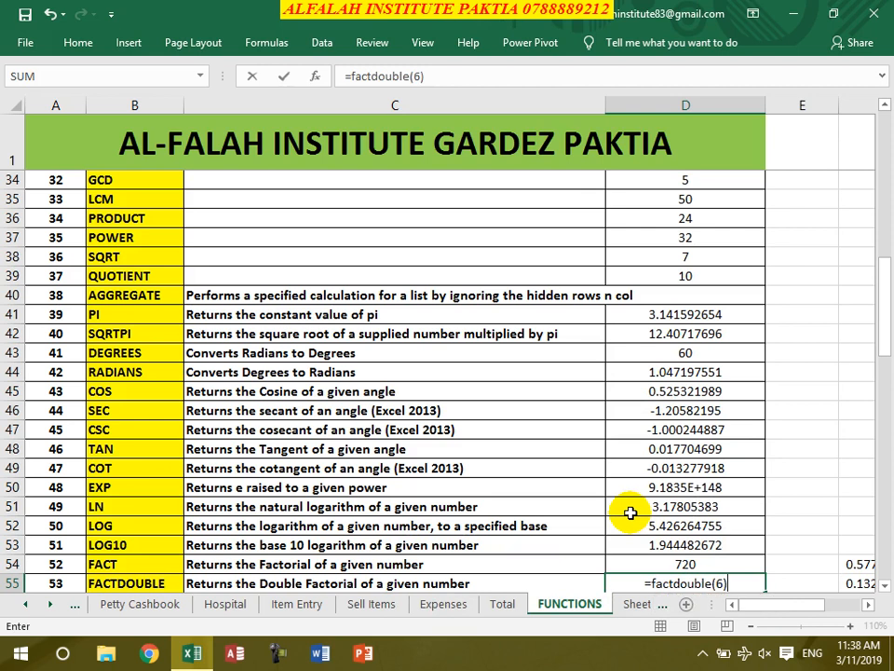
pyautogui.press('Return')
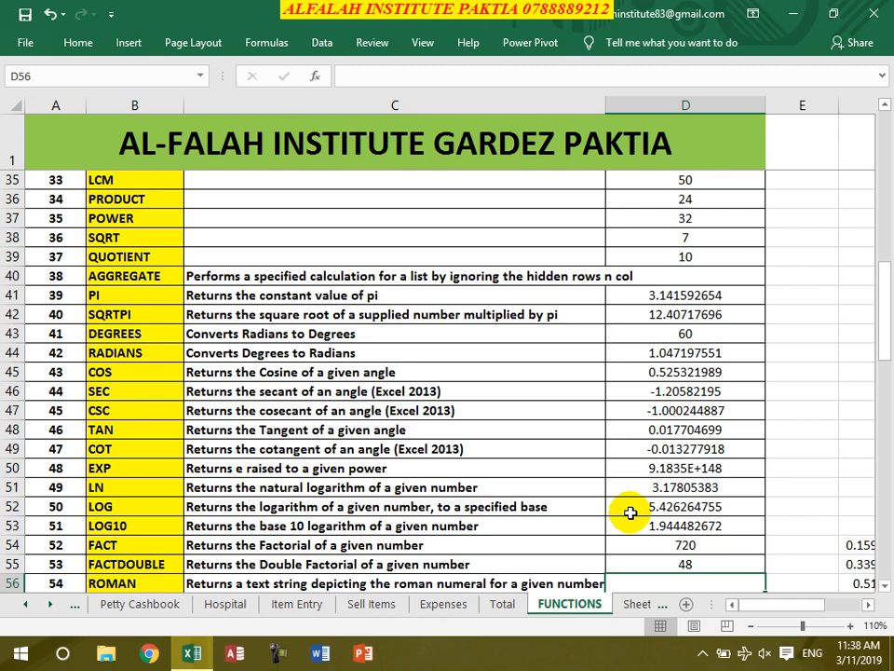
# - Enter =roman(431) in D56 to get CDXXXI, then scroll down to the RAND rows
pyautogui.write('=roman(')
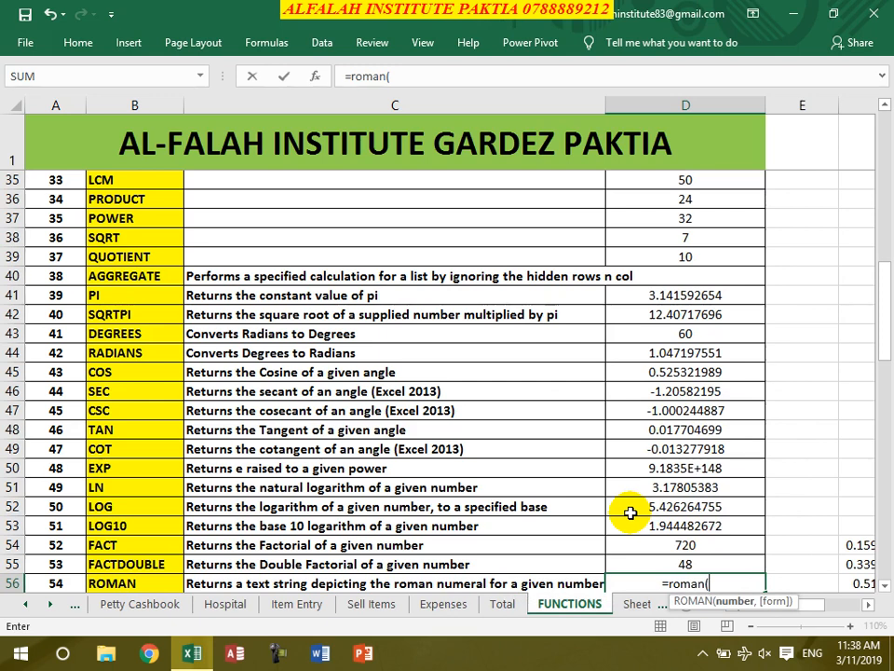
pyautogui.write('431')
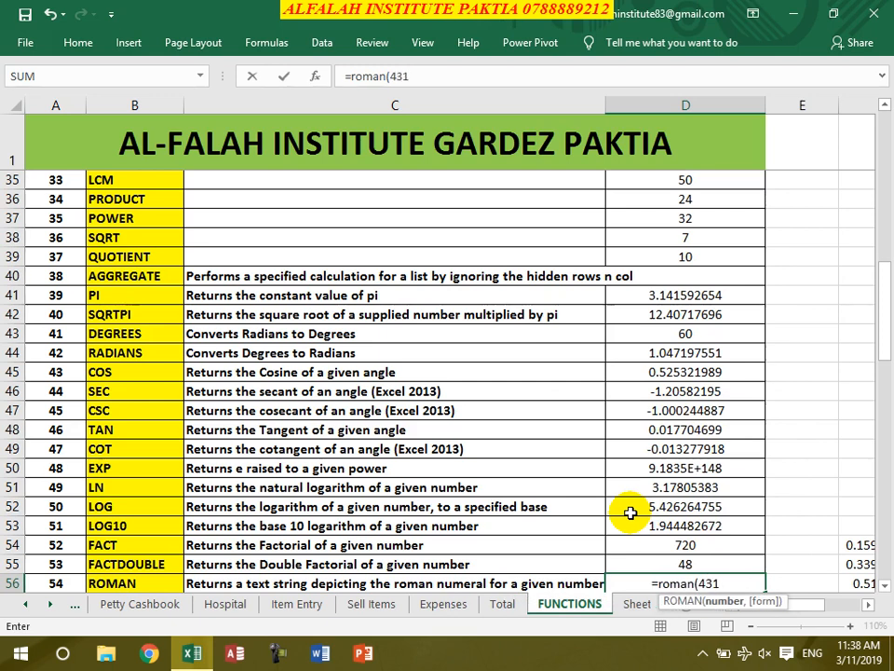
pyautogui.press('Return')
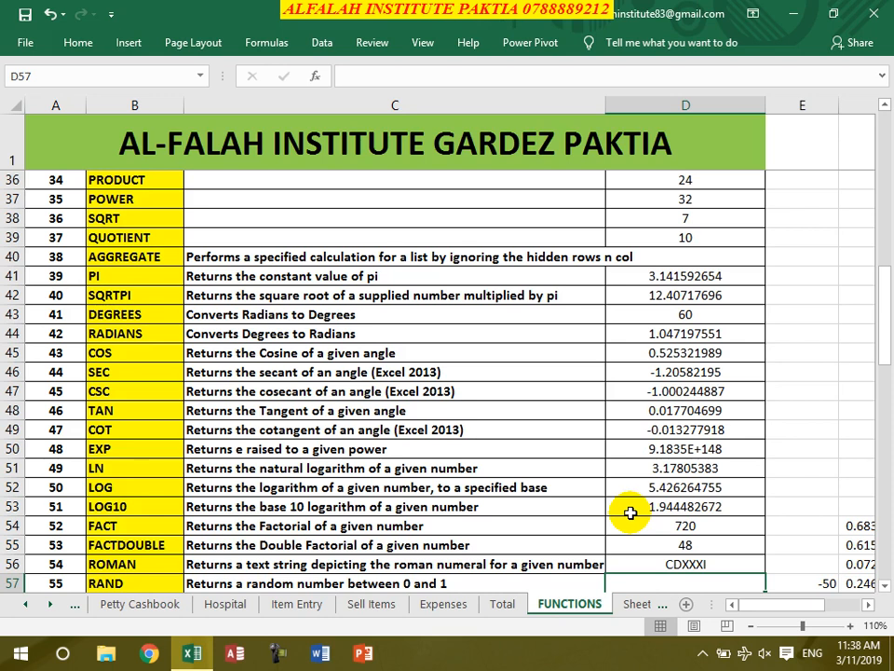
pyautogui.scroll(-1, 637, 514)
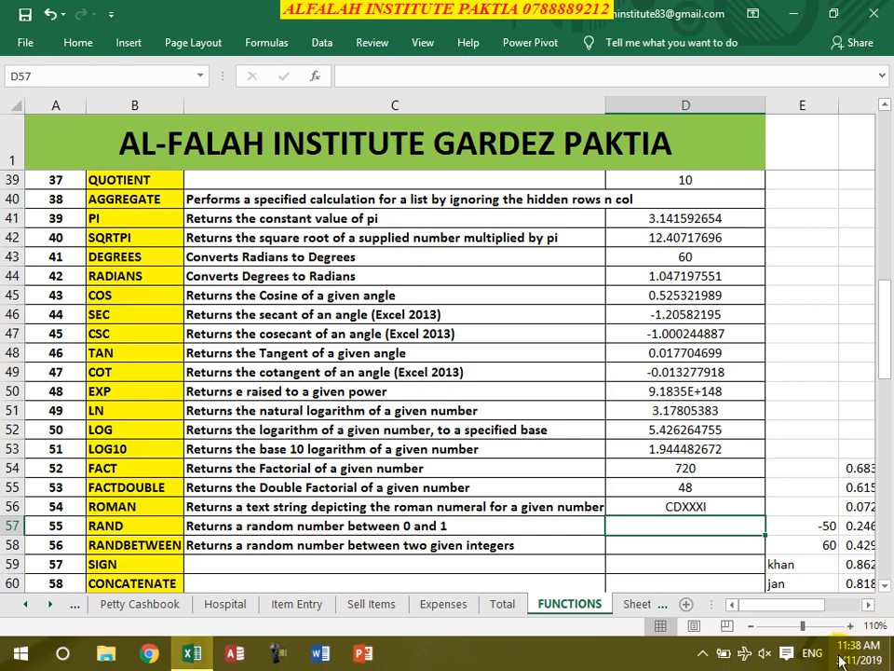
# - Clear the old random values in column F and enter =RAND() in F52
pyautogui.click(866, 603)
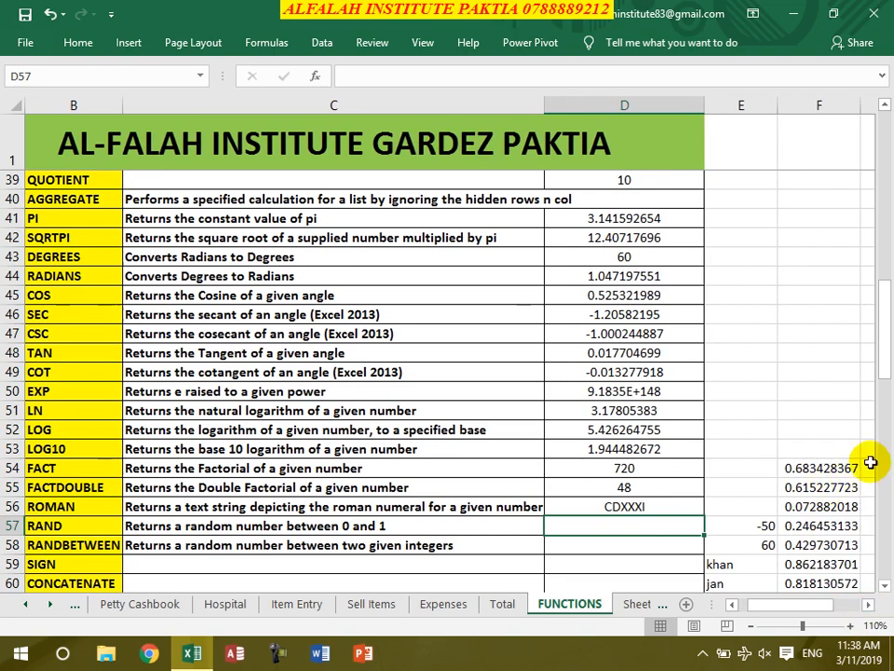
pyautogui.moveTo(819, 346); pyautogui.dragTo(827, 489)
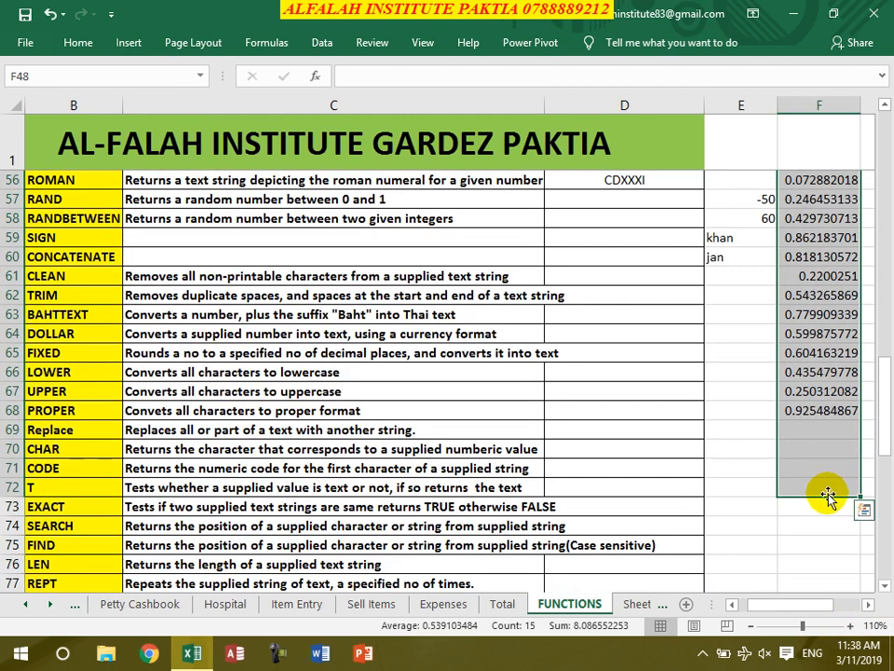
pyautogui.press('Delete')
pyautogui.scroll(2, 844, 499)
pyautogui.click(797, 224)
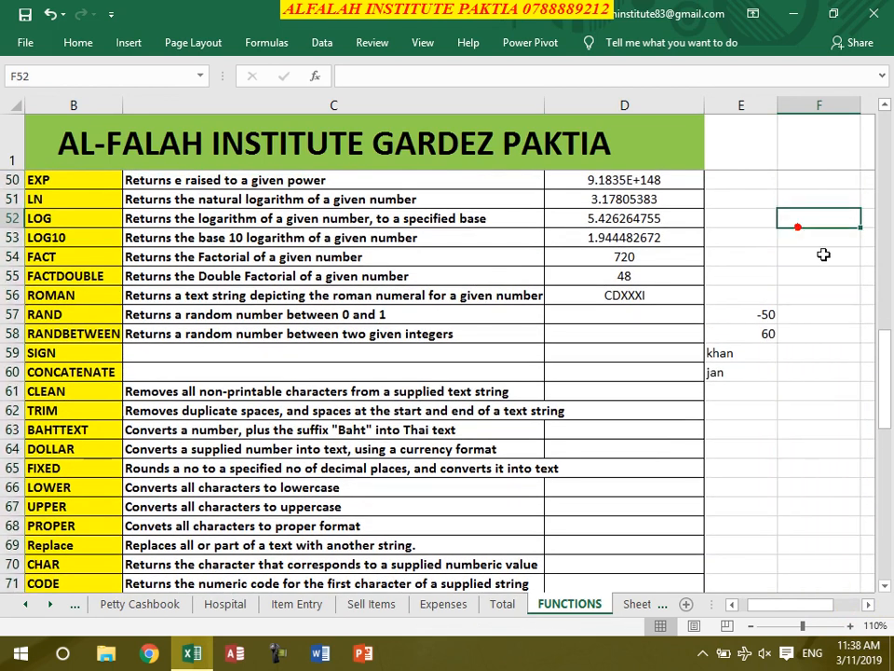
pyautogui.write('=rand()')
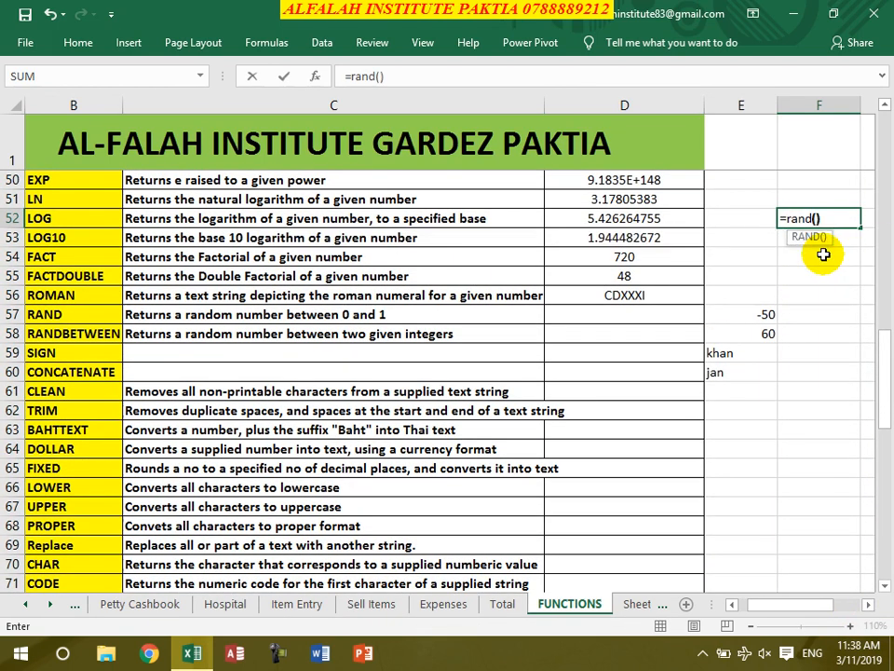
pyautogui.press('Return')
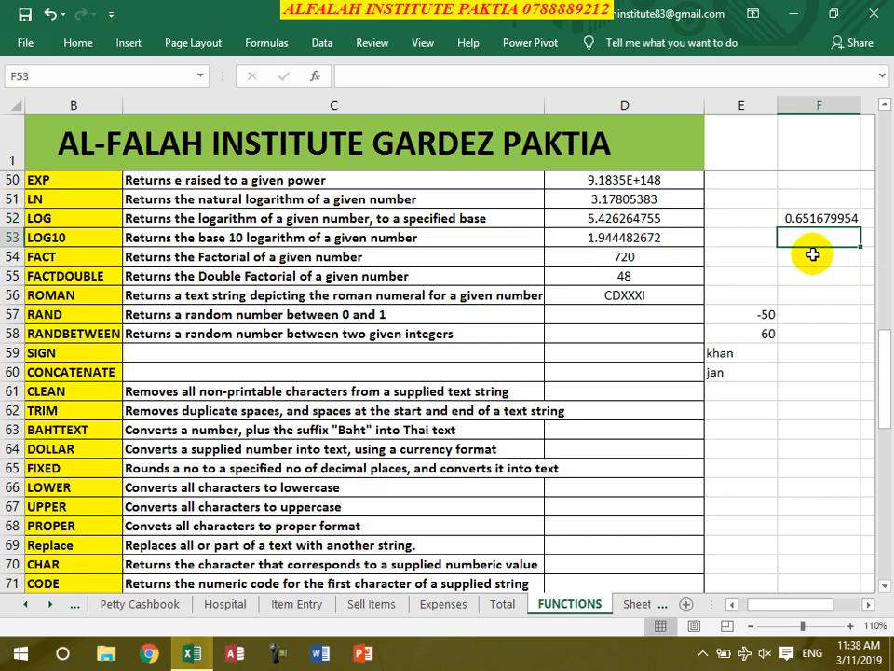
# - Fill the RAND formula down column F to row 69
pyautogui.click(822, 222)
pyautogui.moveTo(861, 229); pyautogui.dragTo(860, 239)
pyautogui.moveTo(861, 239); pyautogui.dragTo(847, 191)
pyautogui.moveTo(860, 381); pyautogui.dragTo(861, 545)
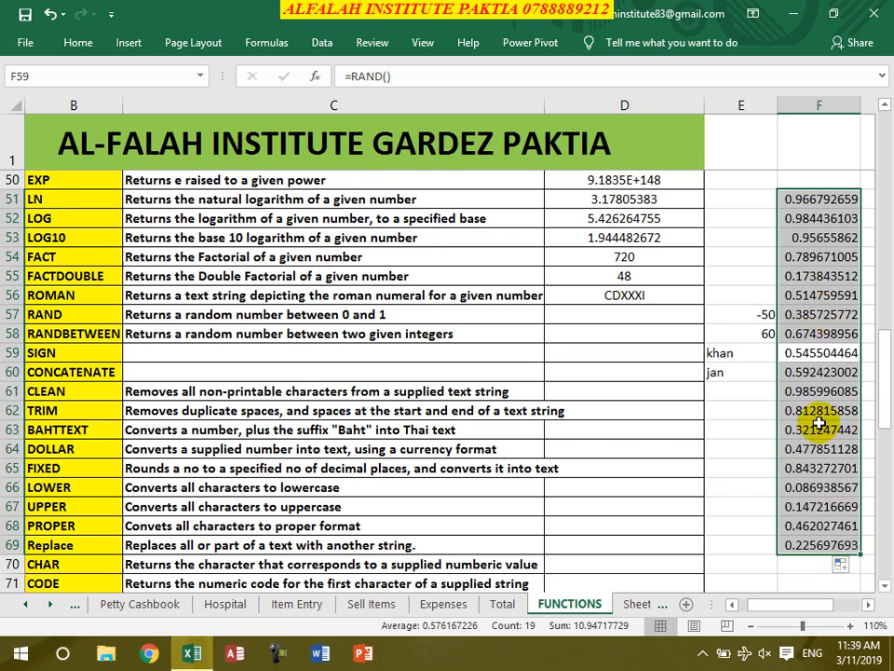
pyautogui.click(819, 426)
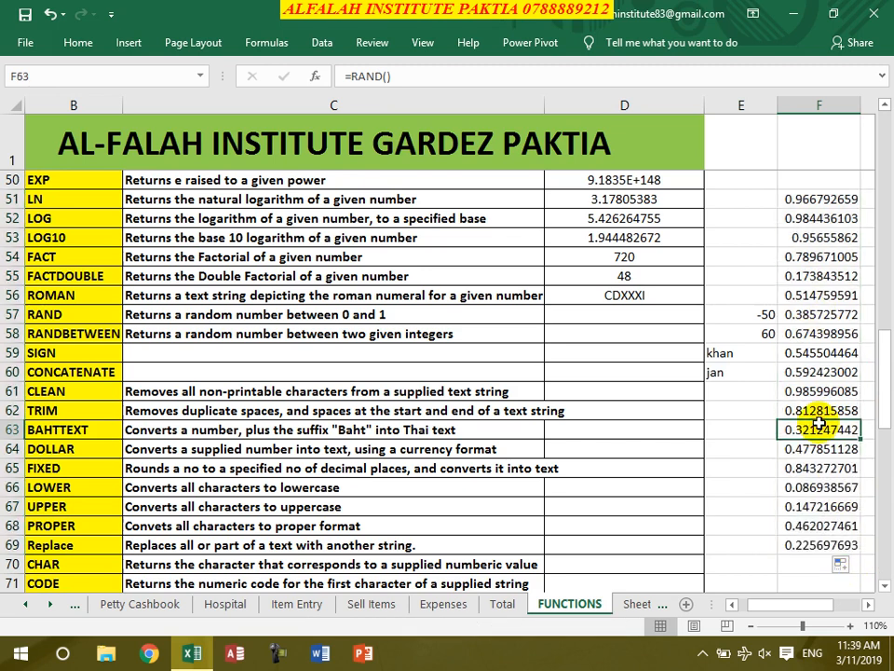
# - Clear the old six-digit random numbers from column G
pyautogui.click(867, 605)
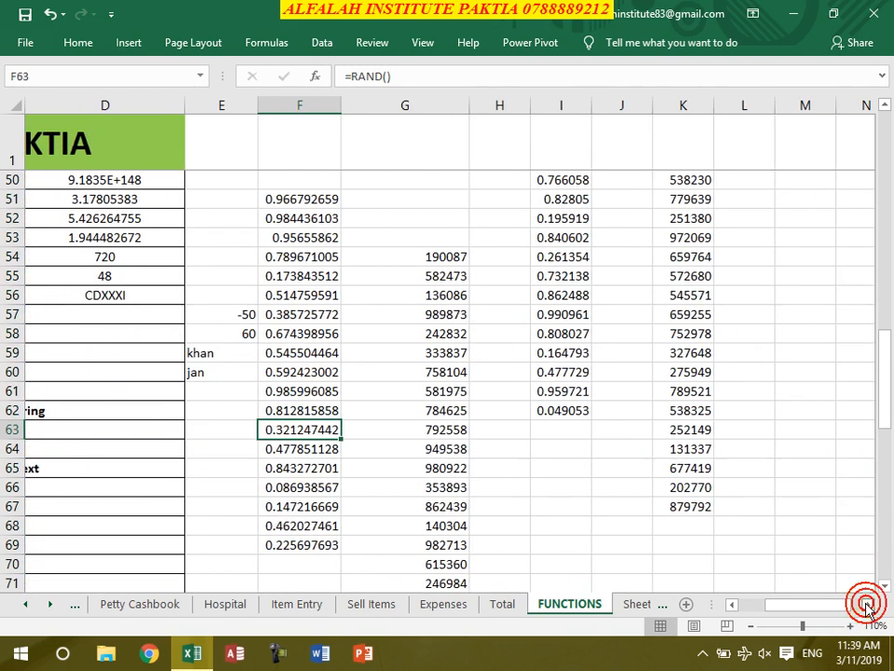
pyautogui.click(404, 256)
pyautogui.moveTo(403, 253); pyautogui.dragTo(424, 584)
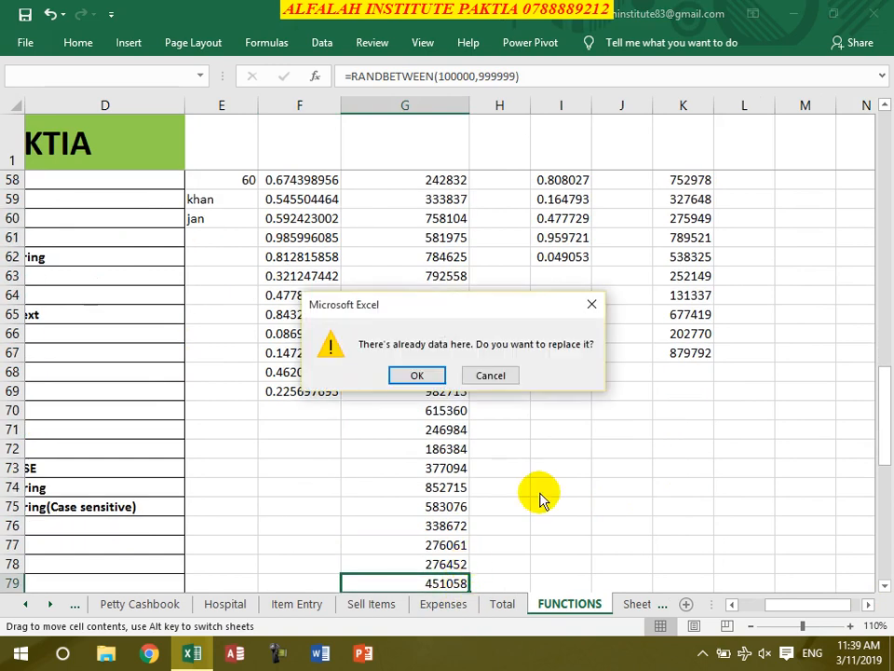
pyautogui.click(503, 374)
pyautogui.scroll(3, 493, 378)
pyautogui.moveTo(395, 276); pyautogui.dragTo(459, 434)
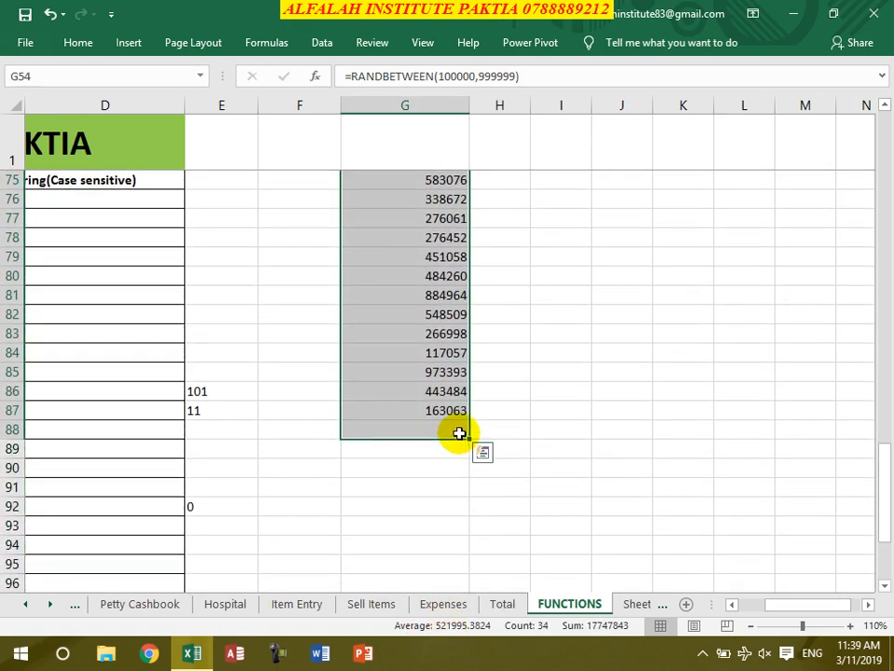
pyautogui.press('Delete')
pyautogui.scroll(11, 461, 436)
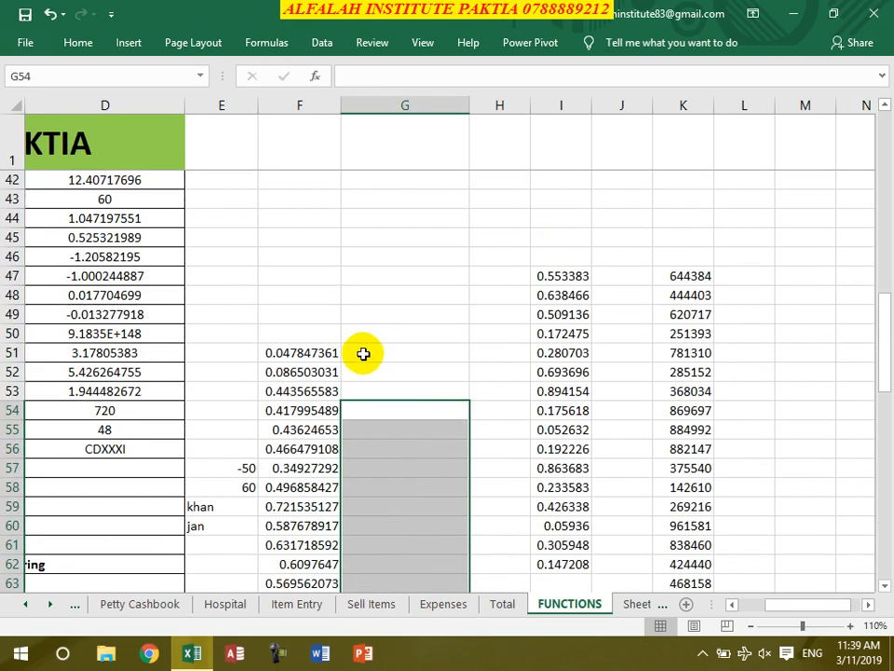
# - Enter =RANDBETWEEN(1111111,9999999) in G51
pyautogui.click(390, 352)
pyautogui.write('=randbw')
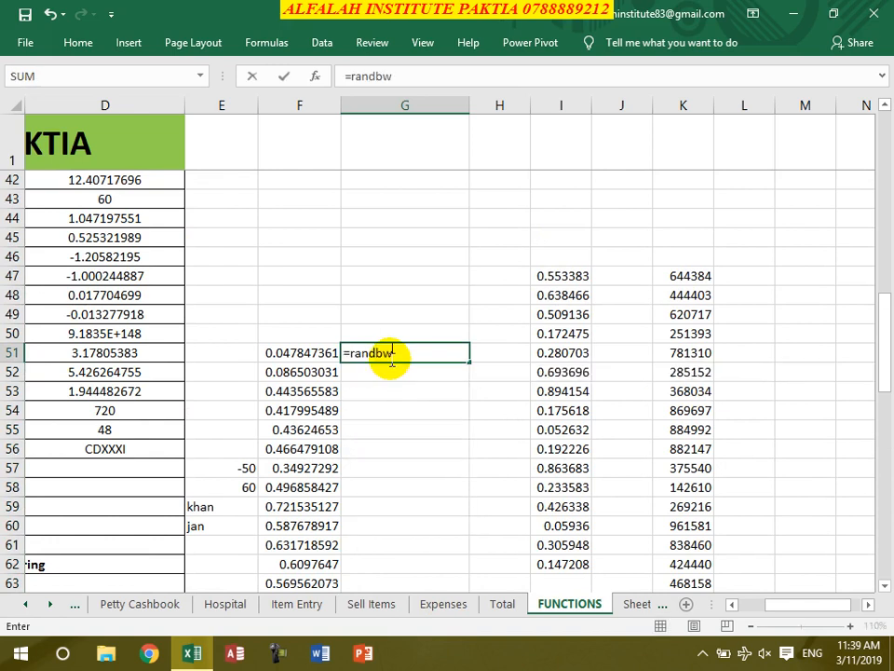
pyautogui.press('BackSpace')
pyautogui.write('et')
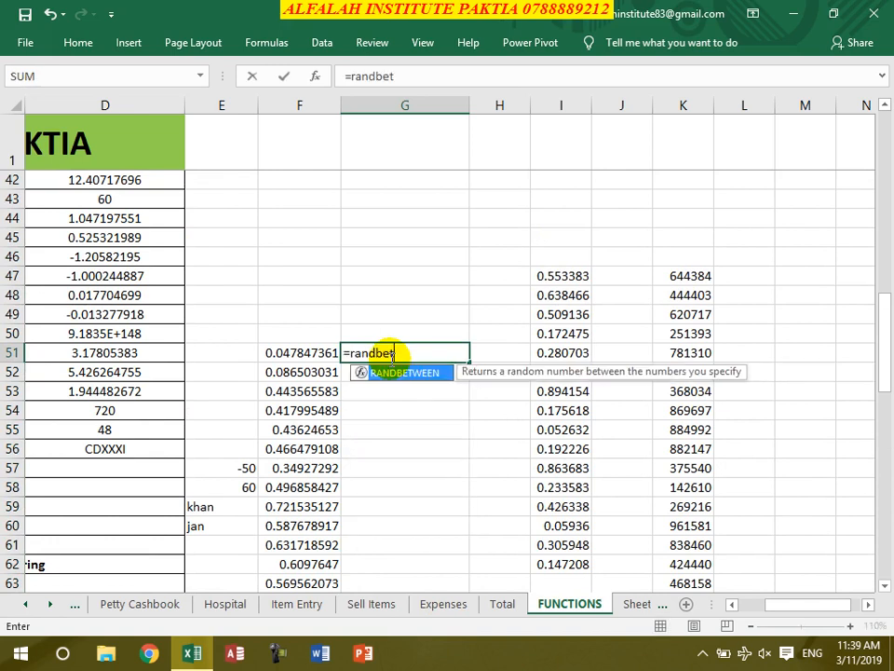
pyautogui.write('ween(')
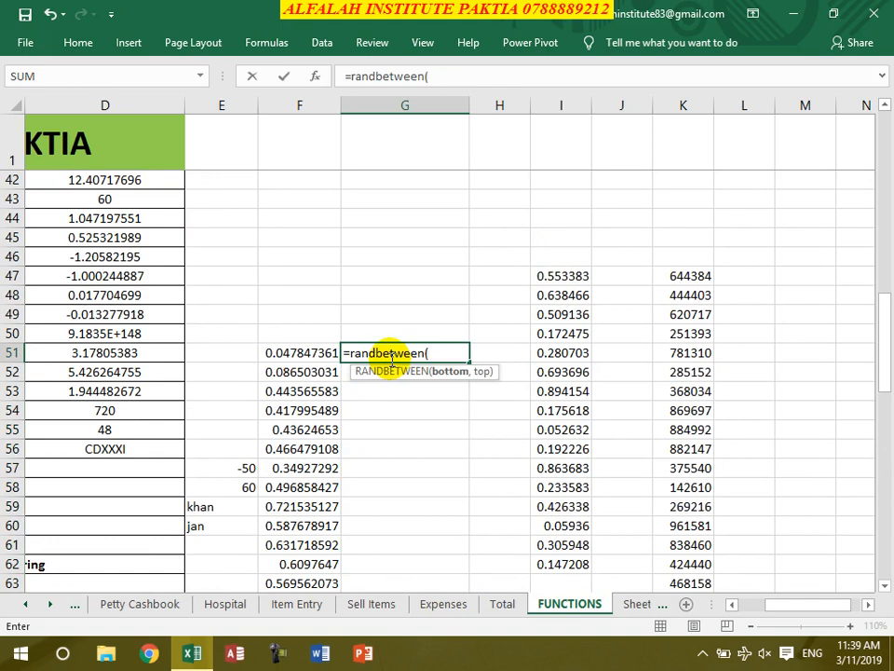
pyautogui.write('1111111,')
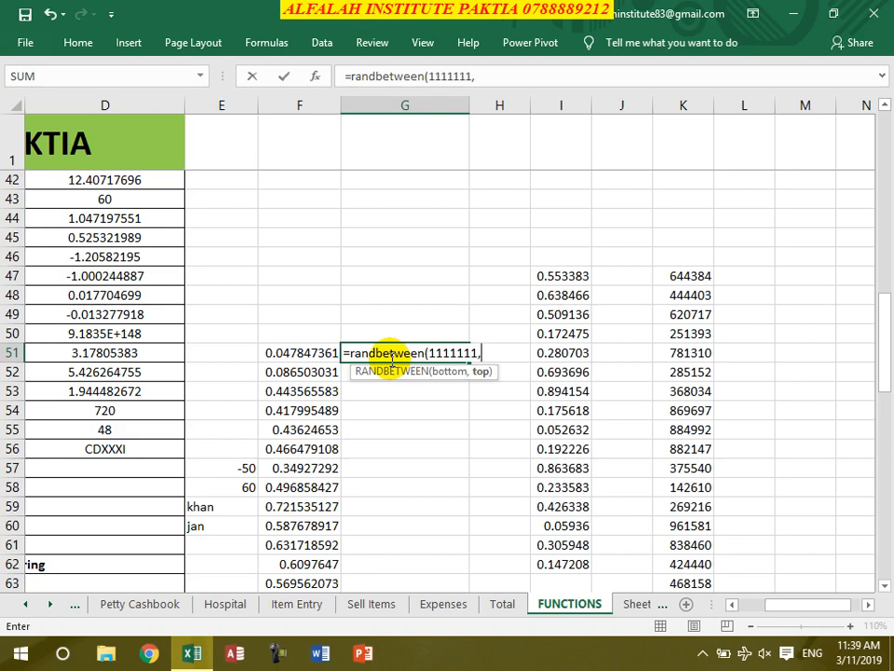
pyautogui.write('9999999')
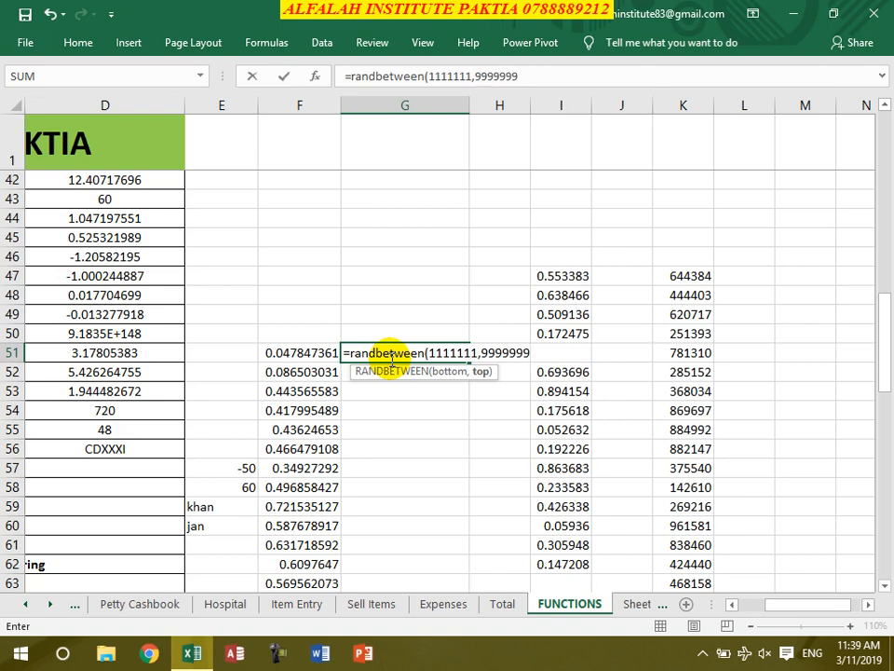
pyautogui.write(')')
pyautogui.press('Return')
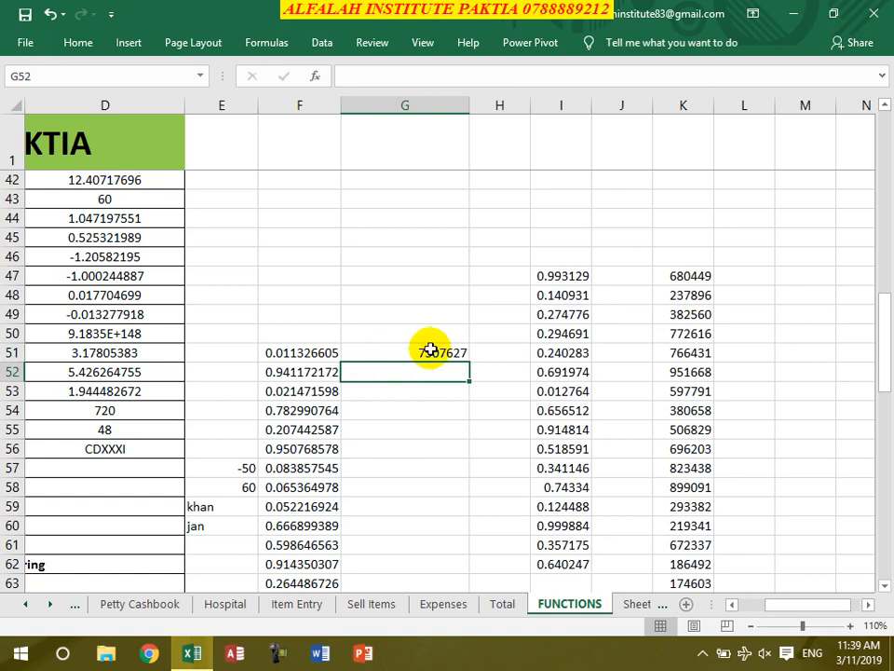
# - Fill the RANDBETWEEN formula down column G to row 75
pyautogui.click(431, 353)
pyautogui.moveTo(467, 371); pyautogui.dragTo(467, 394)
pyautogui.moveTo(467, 411); pyautogui.dragTo(472, 486)
pyautogui.click(433, 355)
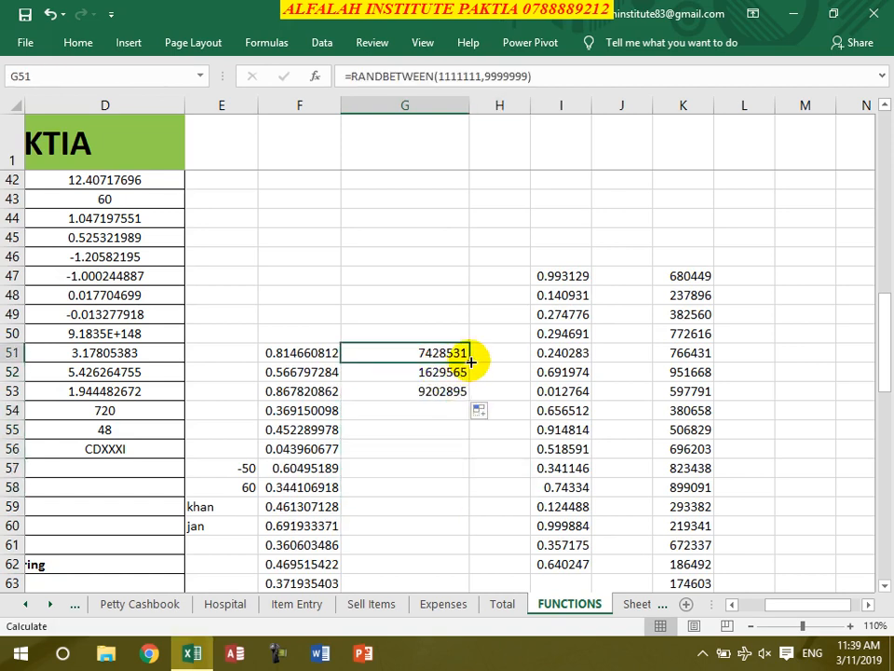
pyautogui.doubleClick(470, 362)
pyautogui.moveTo(470, 362); pyautogui.dragTo(456, 503)
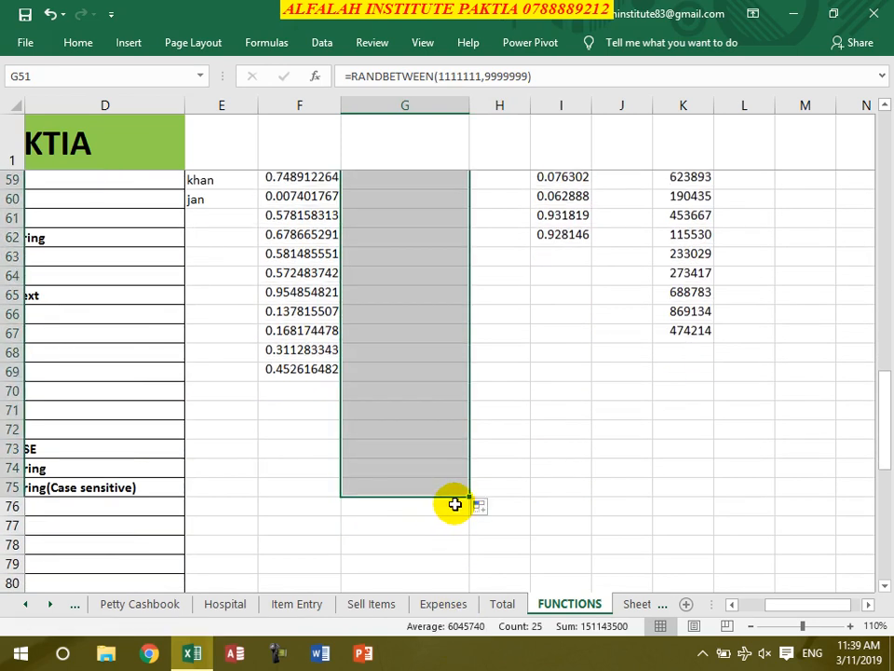
pyautogui.scroll(5, 630, 515)
pyautogui.click(426, 428)
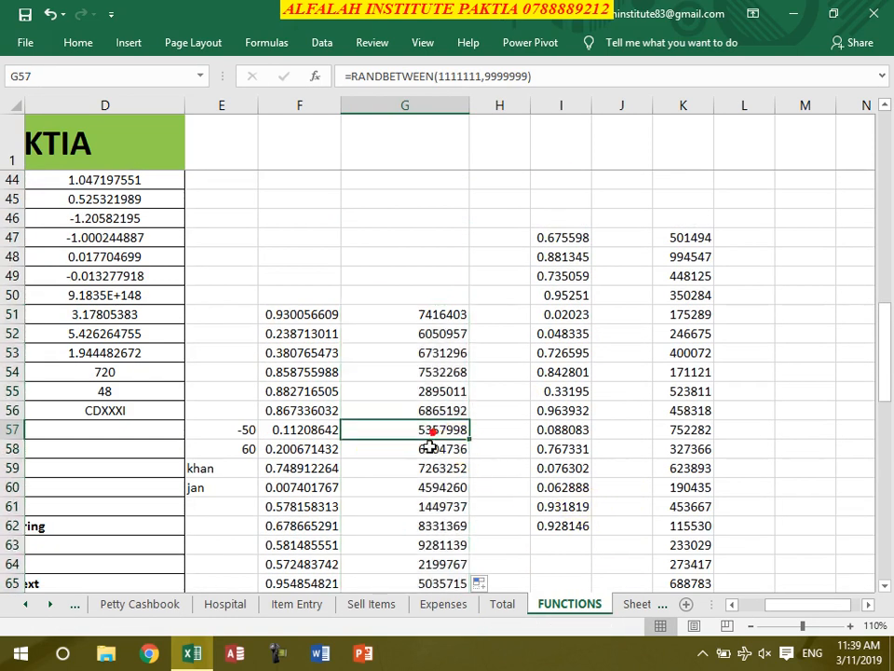
pyautogui.click(445, 366)
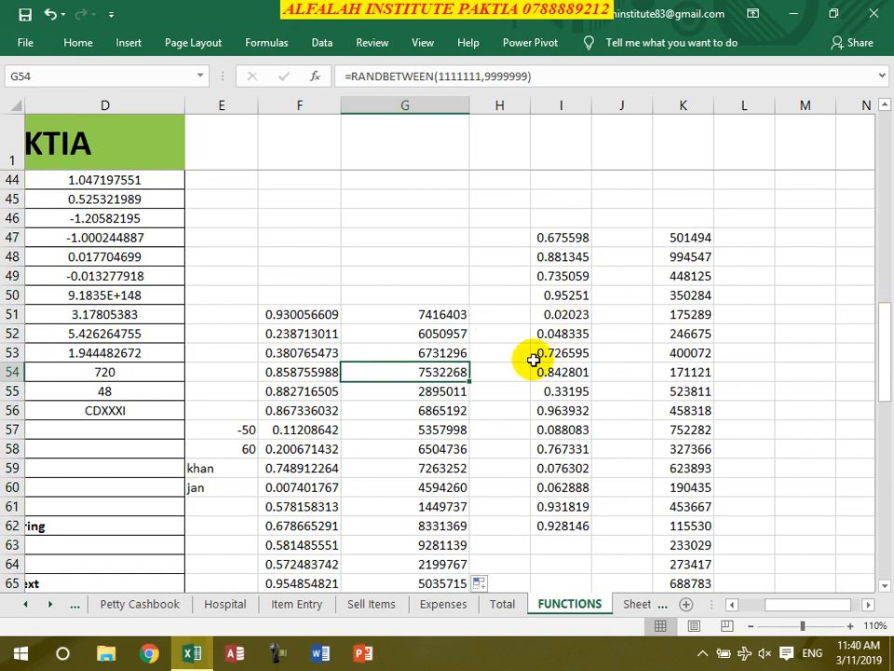
pyautogui.scroll(-3, 486, 357)
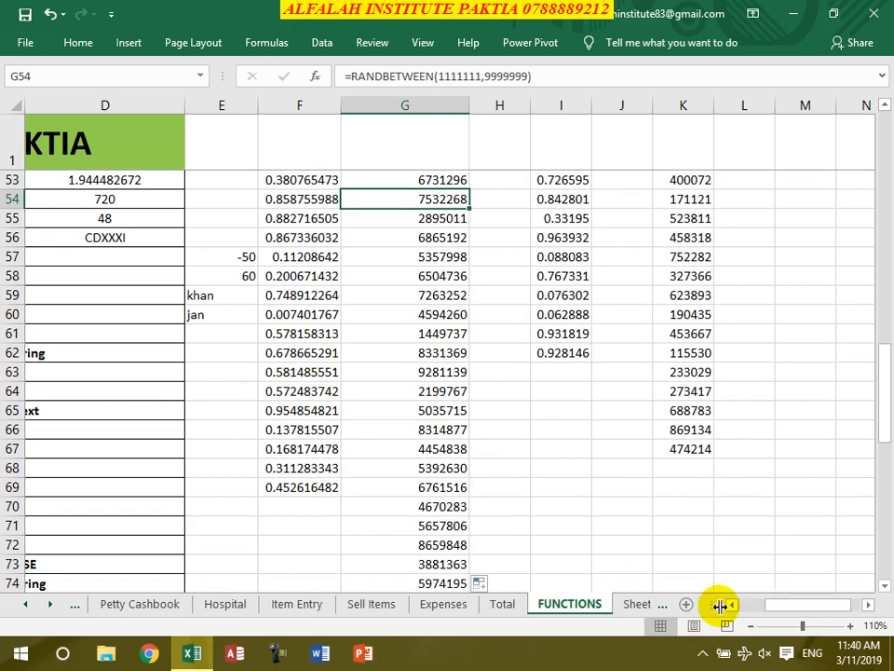
# - Enter =SIGN(E58) in D59, returning 1 for the value 60
pyautogui.click(731, 604)
pyautogui.click(732, 605)
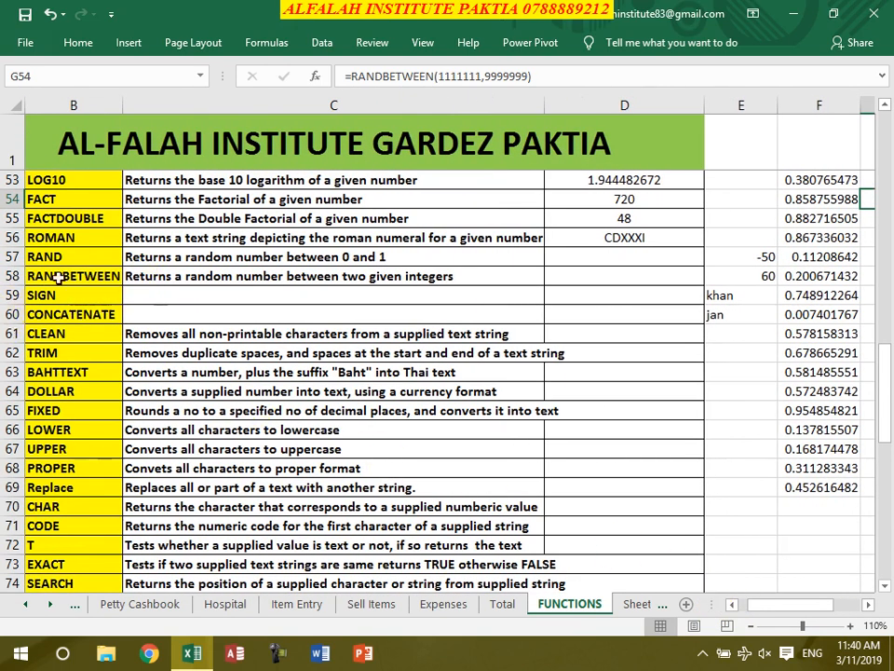
pyautogui.click(101, 276)
pyautogui.click(93, 295)
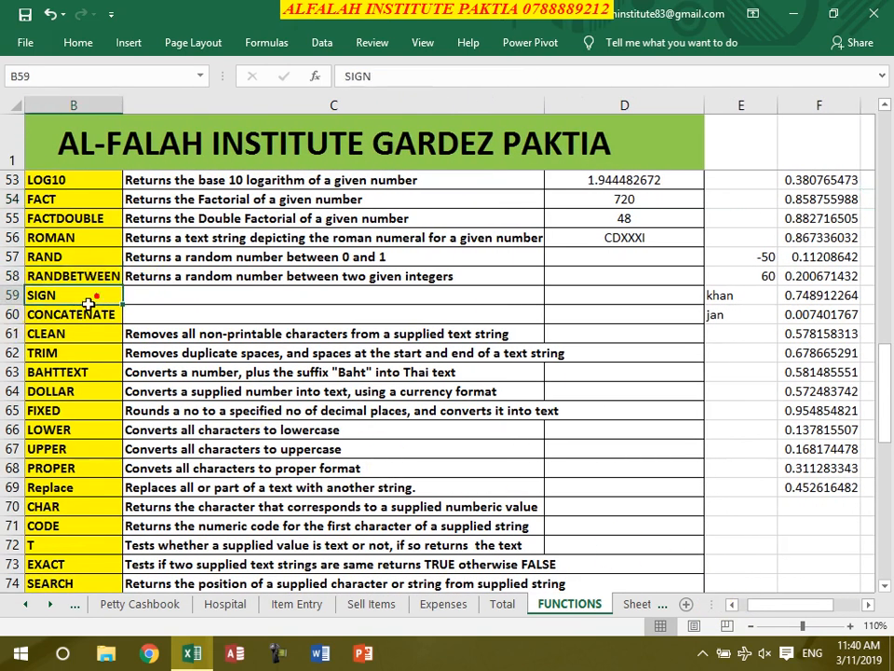
pyautogui.click(599, 295)
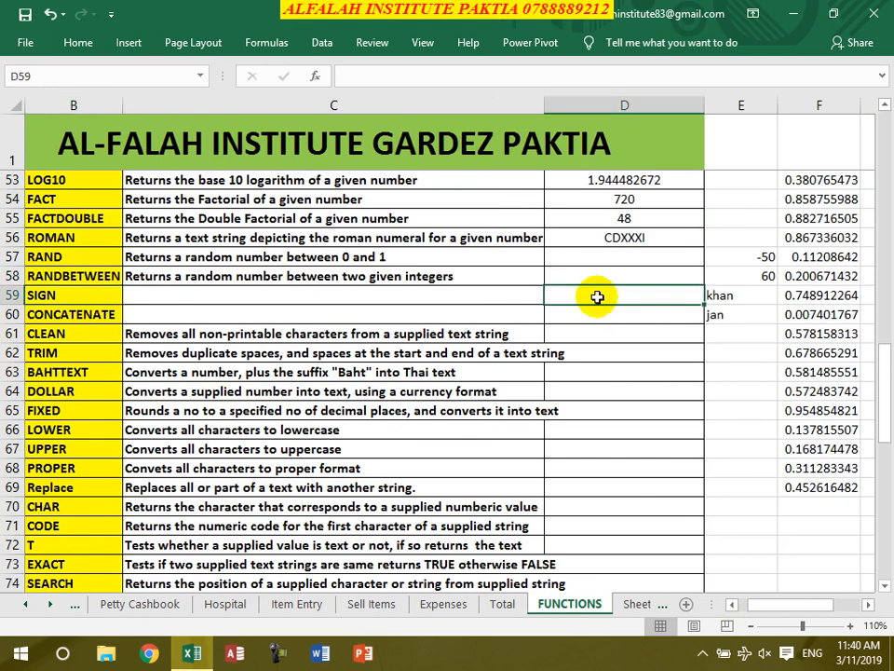
pyautogui.write('=sign(')
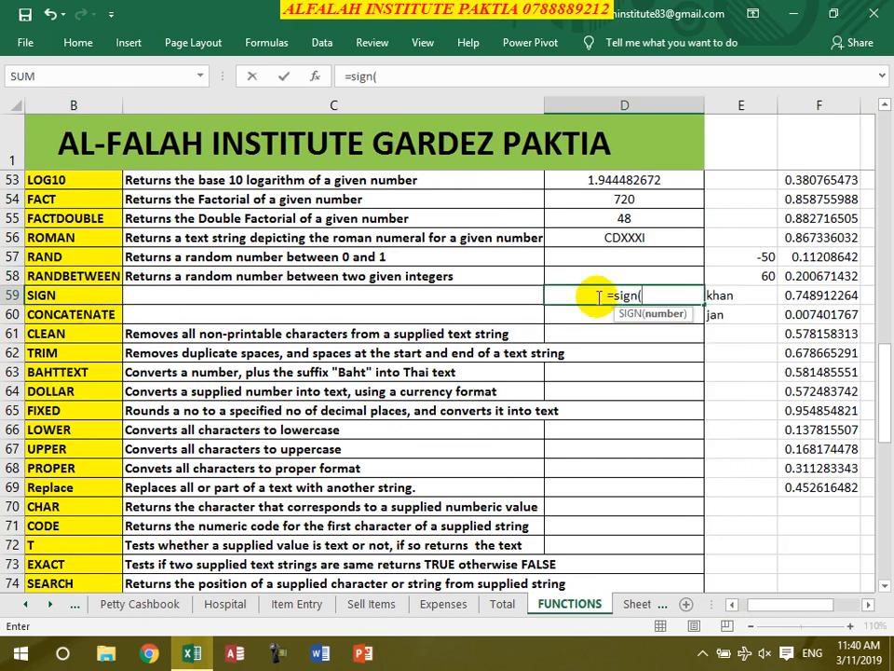
pyautogui.click(740, 276)
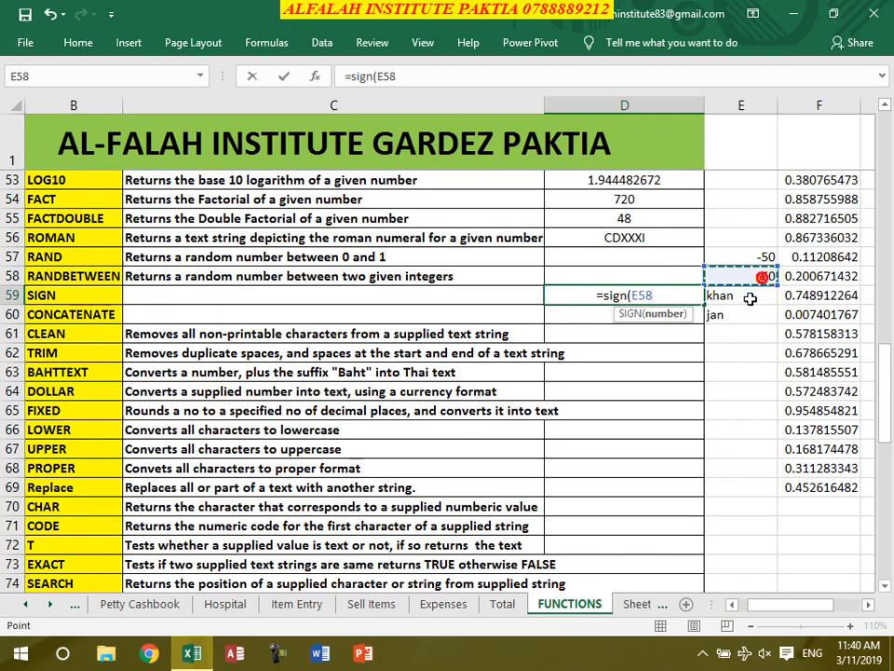
pyautogui.write(')')
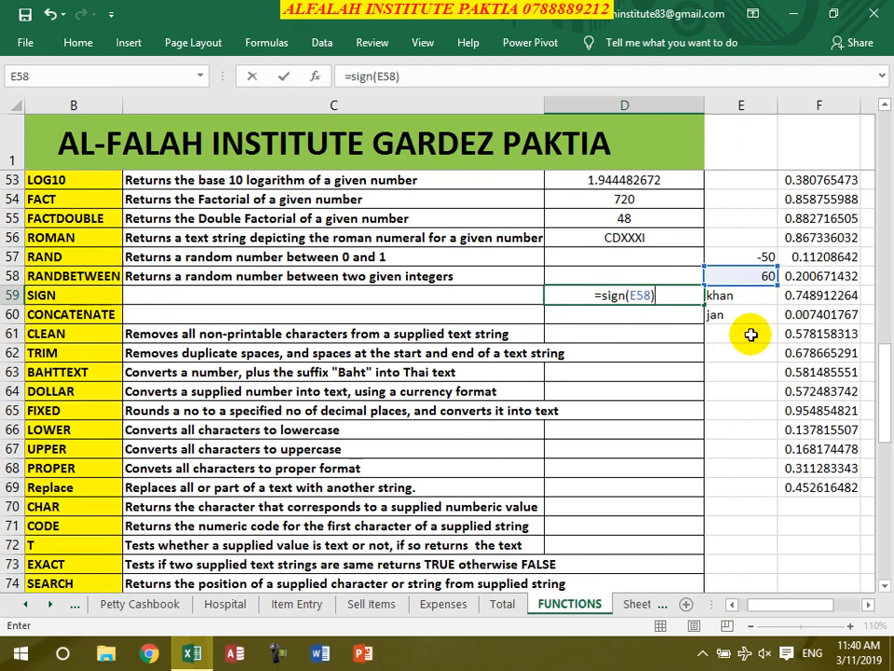
pyautogui.press('Return')
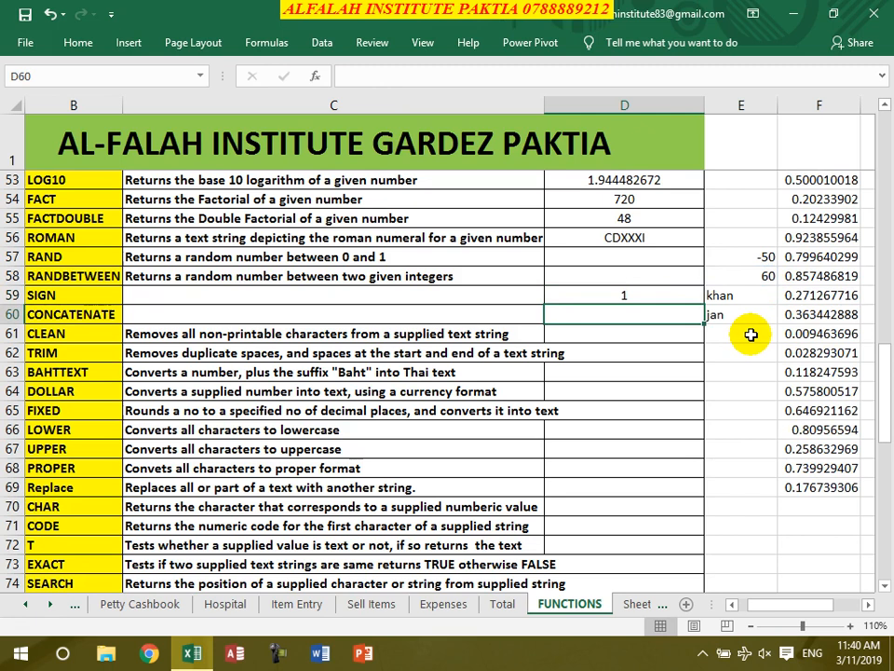
# - Enter =CONCATENATE(E59,E60) in D60 to join the two texts
pyautogui.write('=concat')
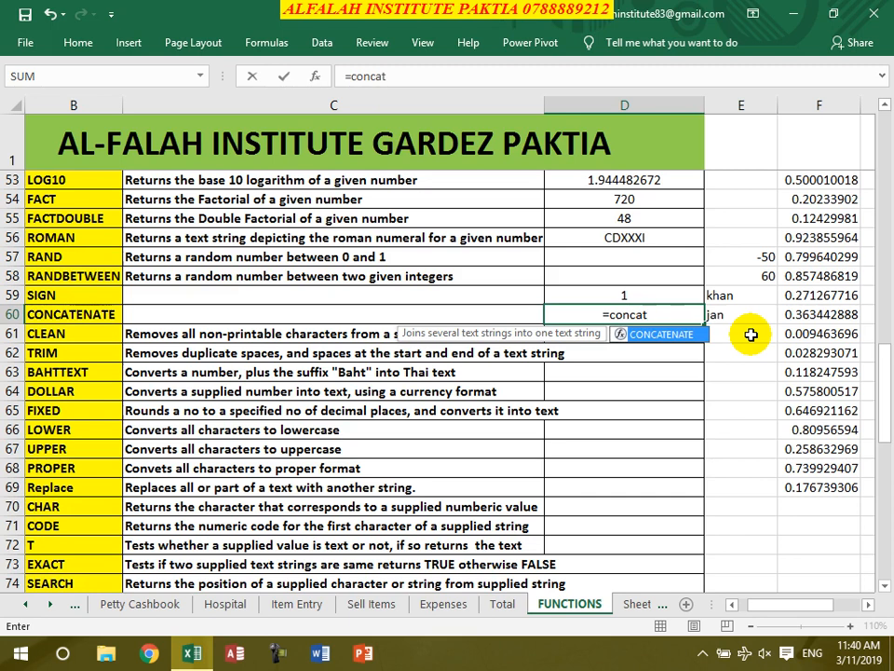
pyautogui.write('enate(')
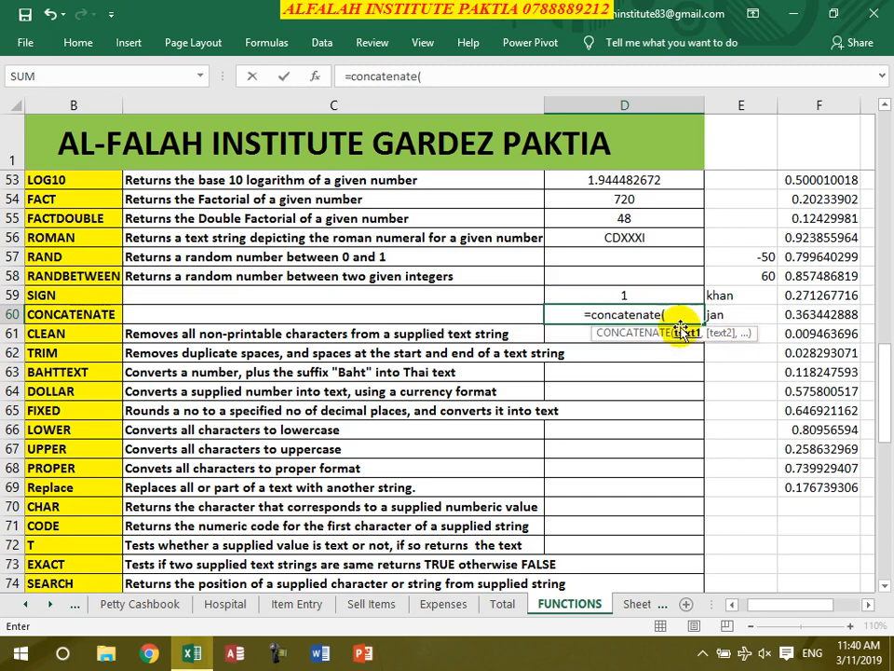
pyautogui.click(720, 295)
pyautogui.write(',')
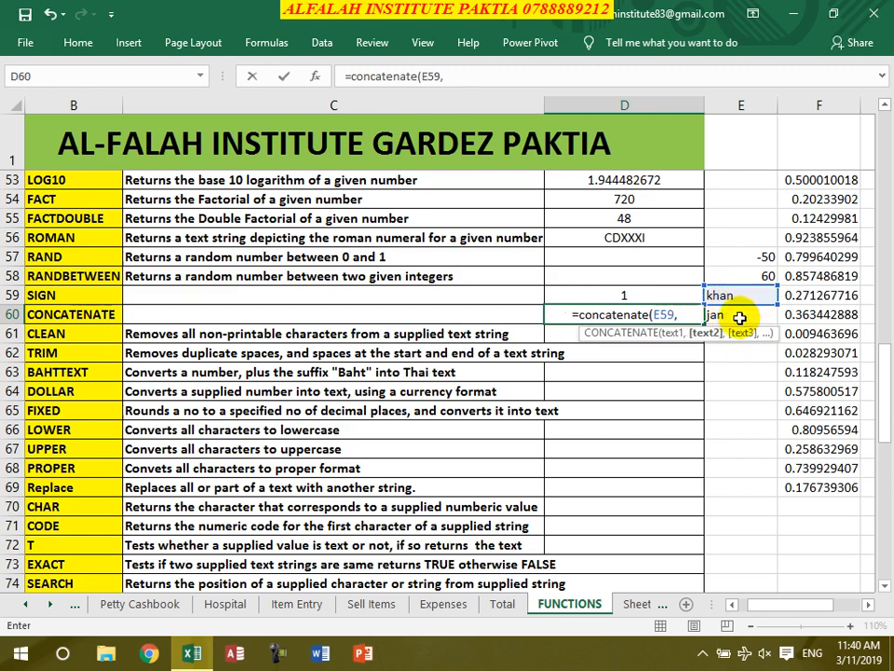
pyautogui.click(736, 314)
pyautogui.write(')')
pyautogui.press('Return')
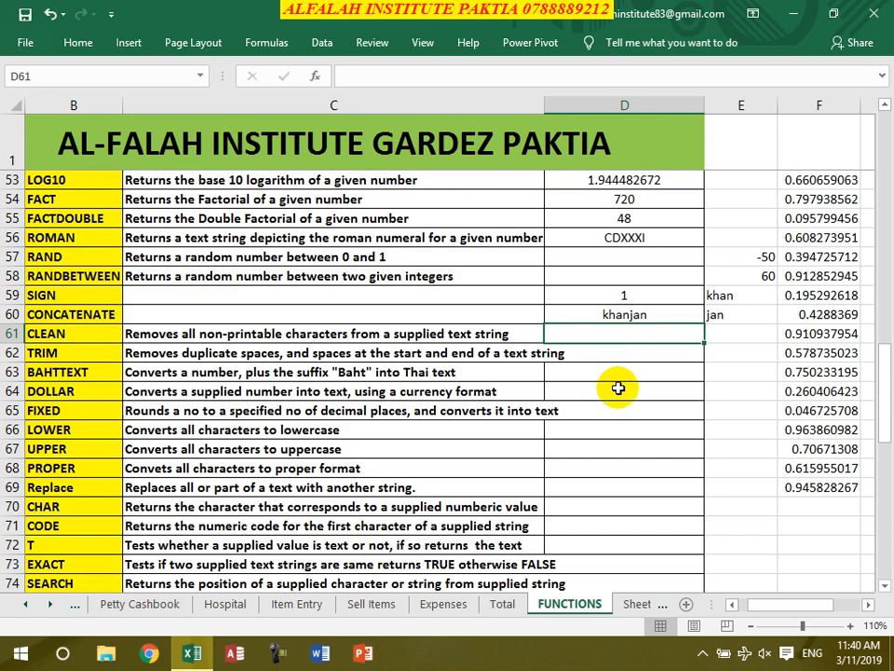
# - Enter =clean("jan") in D61 and a TRIM formula on a space-padded name in D62
pyautogui.write('=clea')
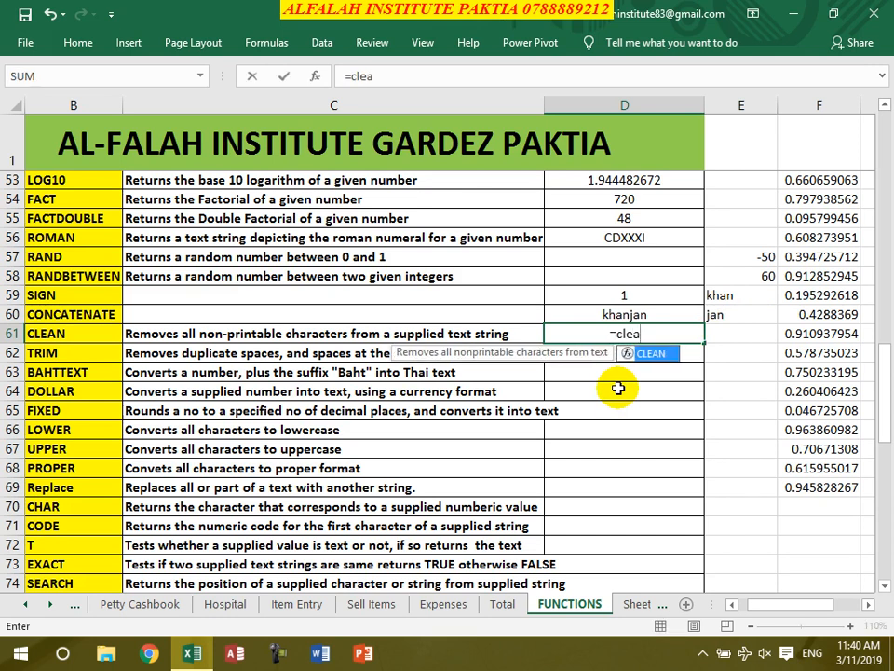
pyautogui.write('n("jan")')
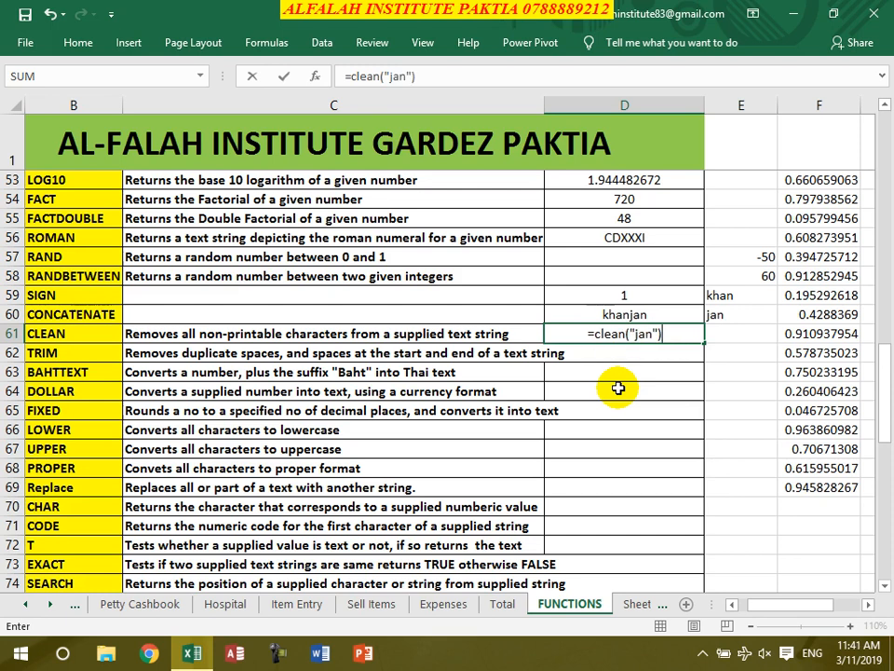
pyautogui.press('Return')
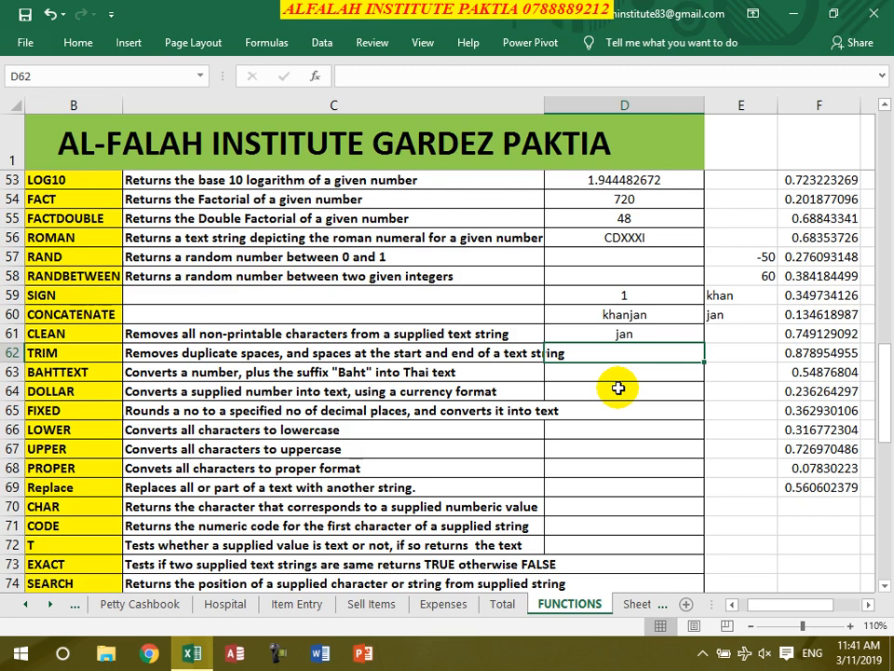
pyautogui.write('=')
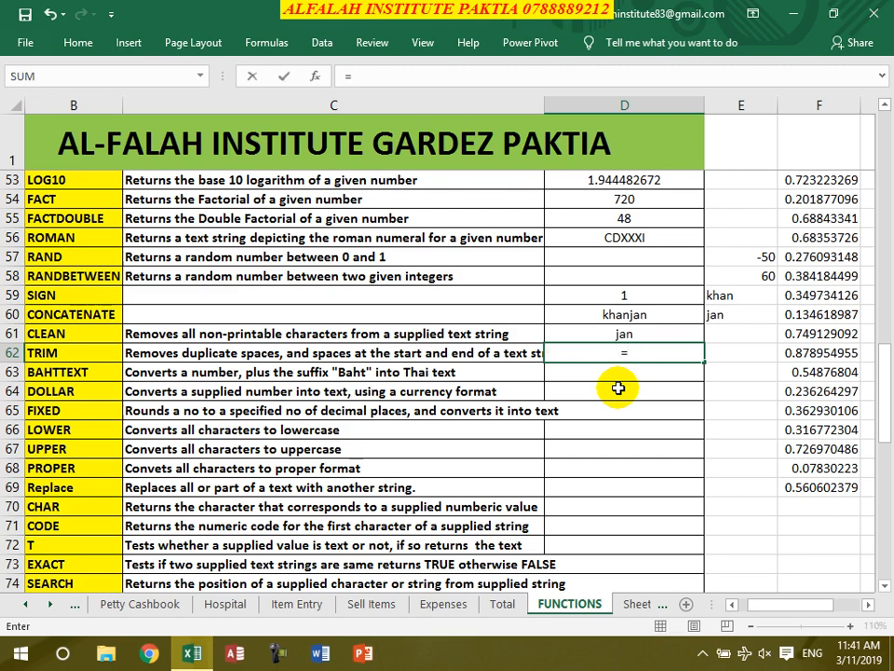
pyautogui.write('trim("')
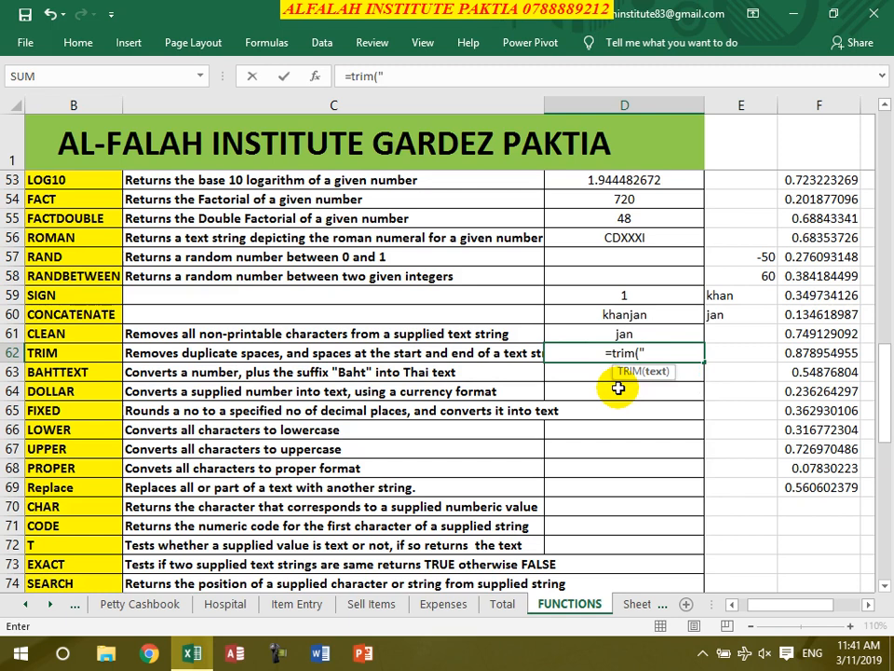
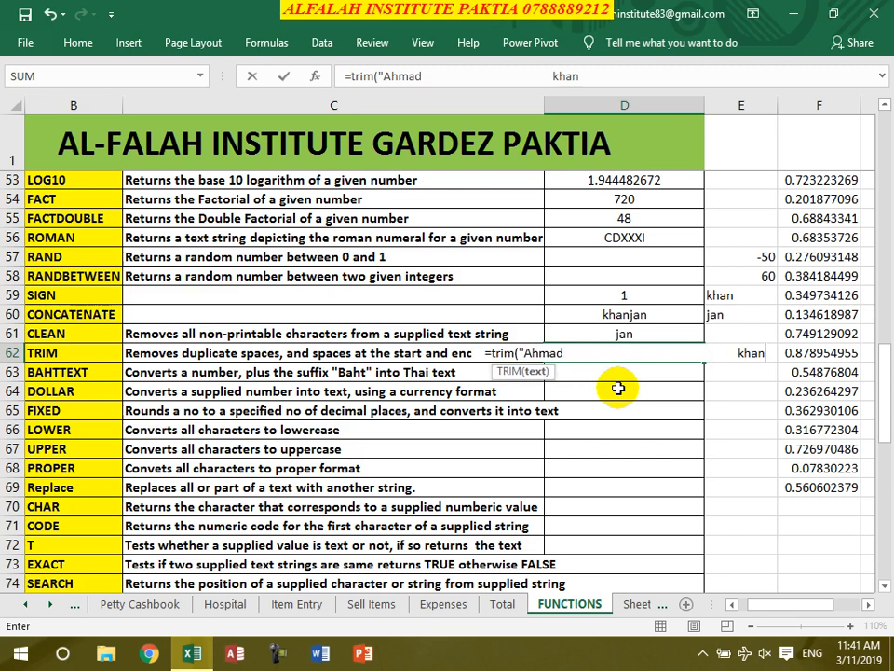
pyautogui.write('")')
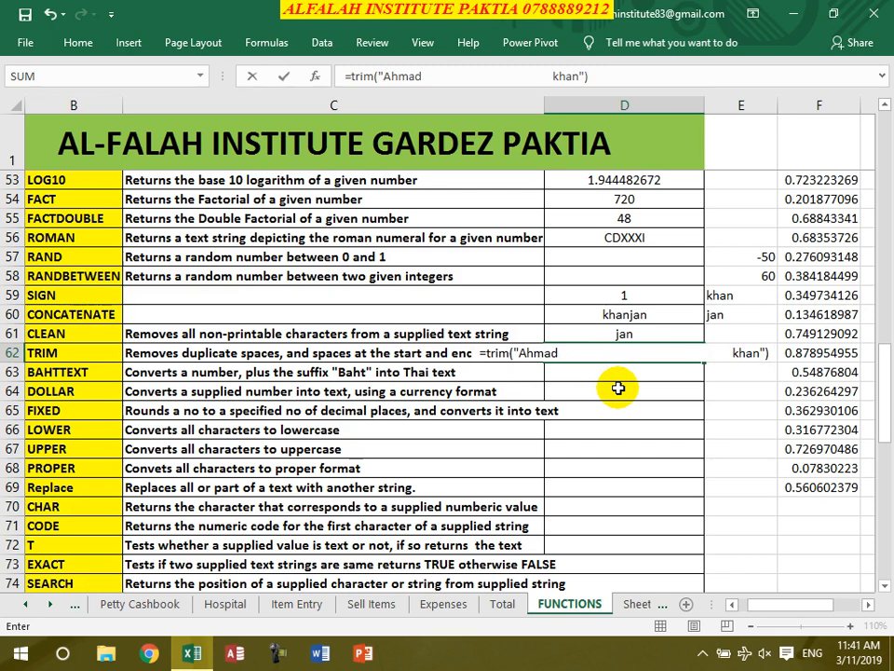
pyautogui.press('Return')
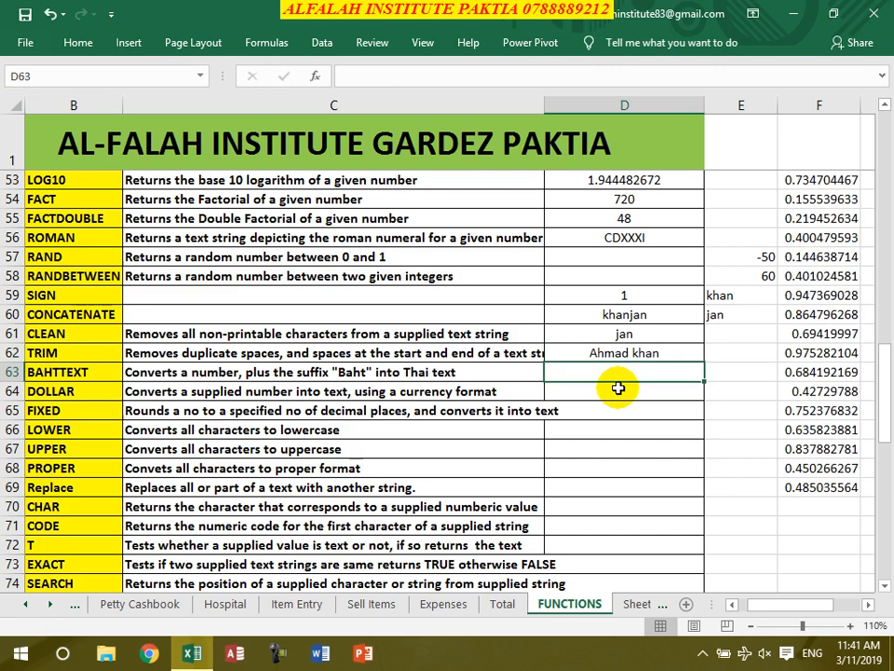
# - Enter =bahttext(44) in D63 and =dollar(450) in D64, showing $450.00
pyautogui.write('=t')
pyautogui.press('BackSpace')
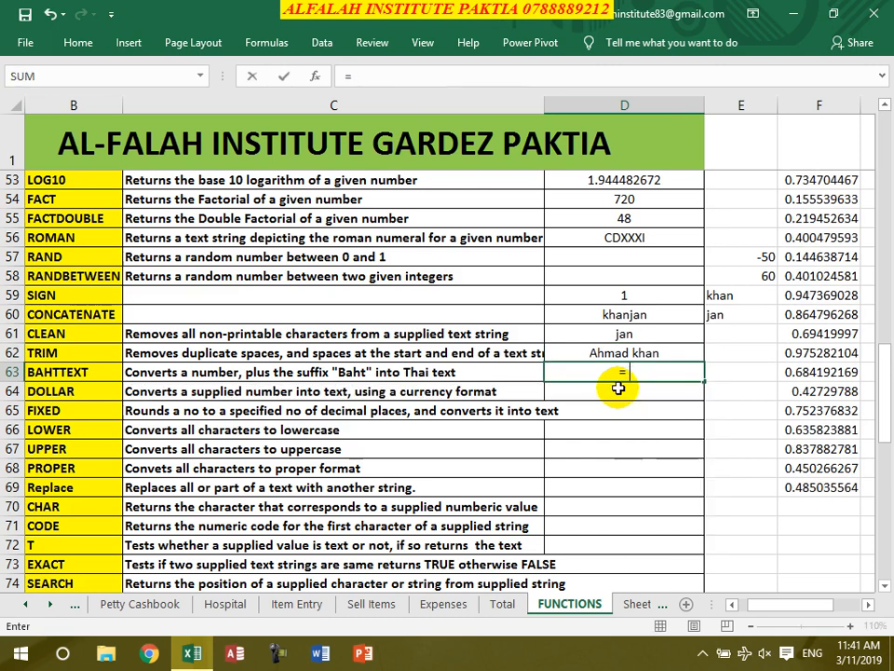
pyautogui.write('ba')
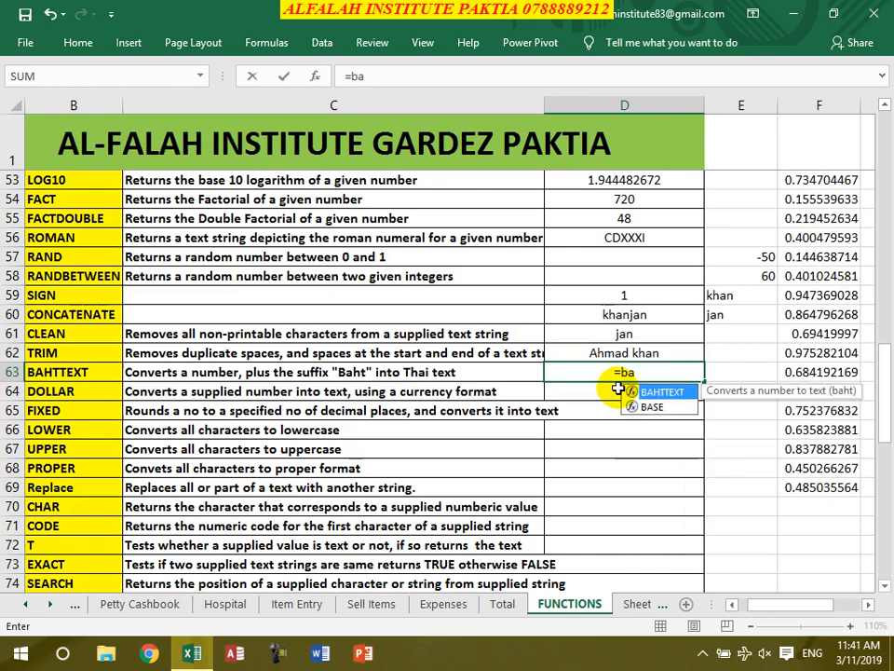
pyautogui.write('httext(')
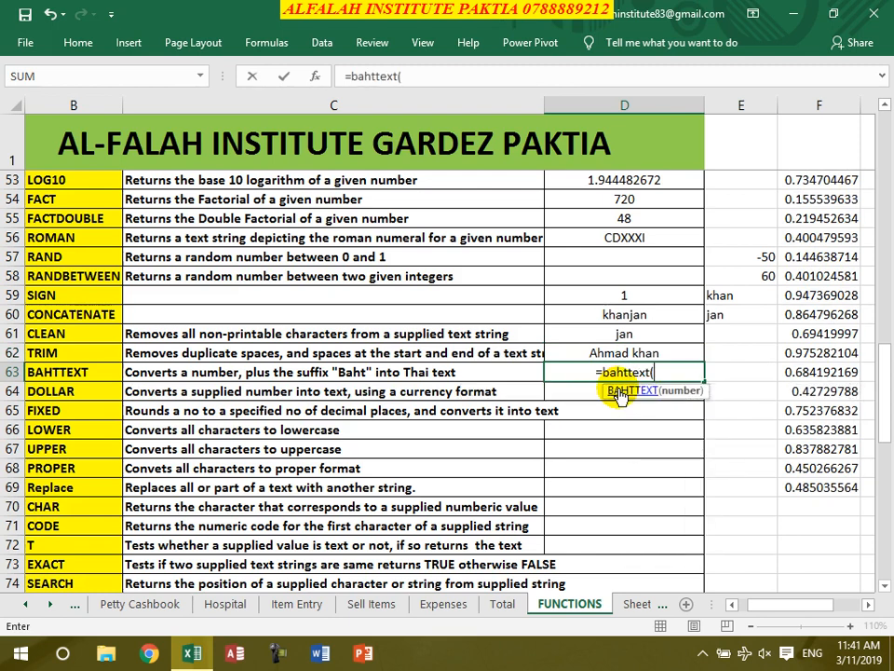
pyautogui.write('44')
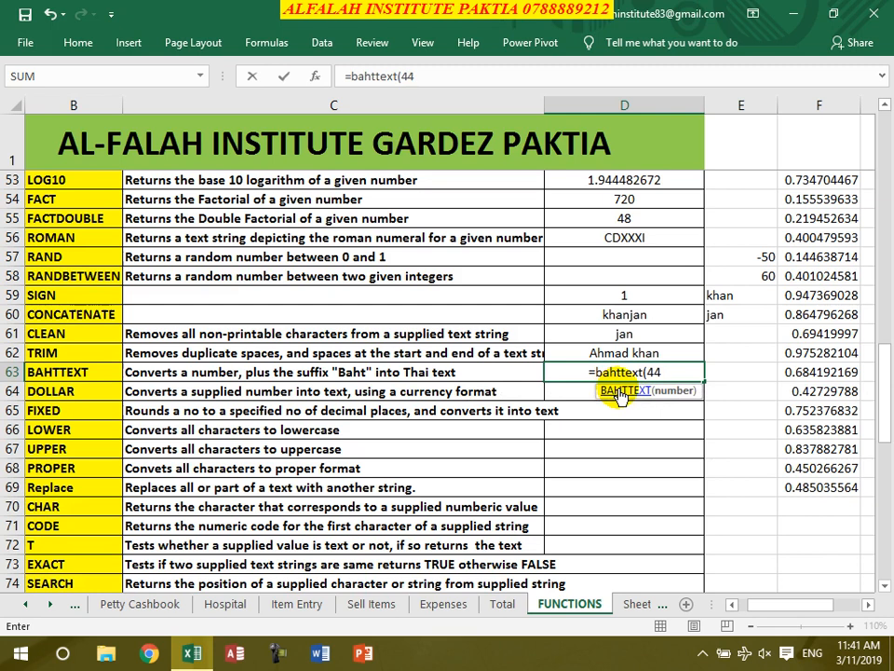
pyautogui.write(')')
pyautogui.press('Return')
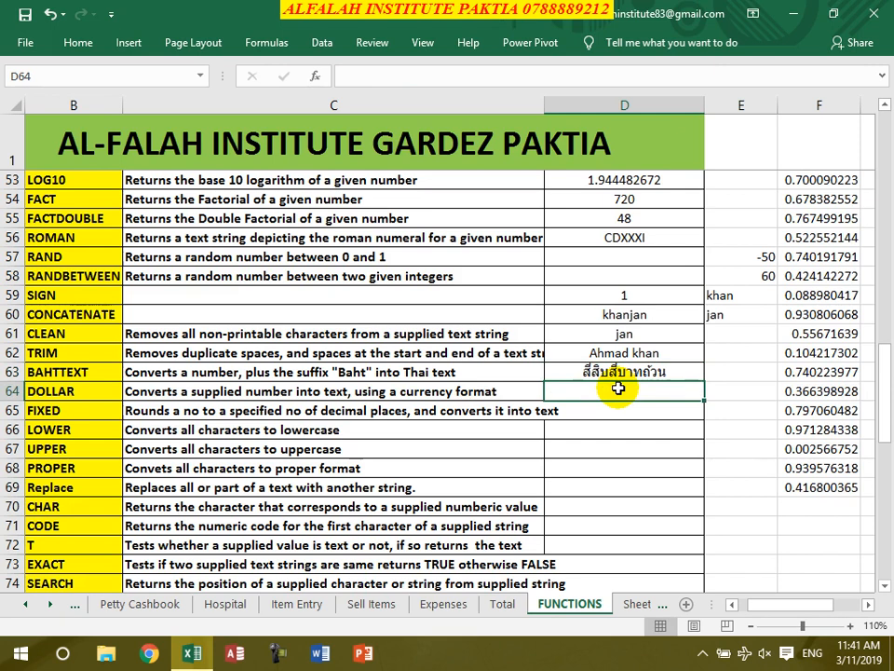
pyautogui.write('=')
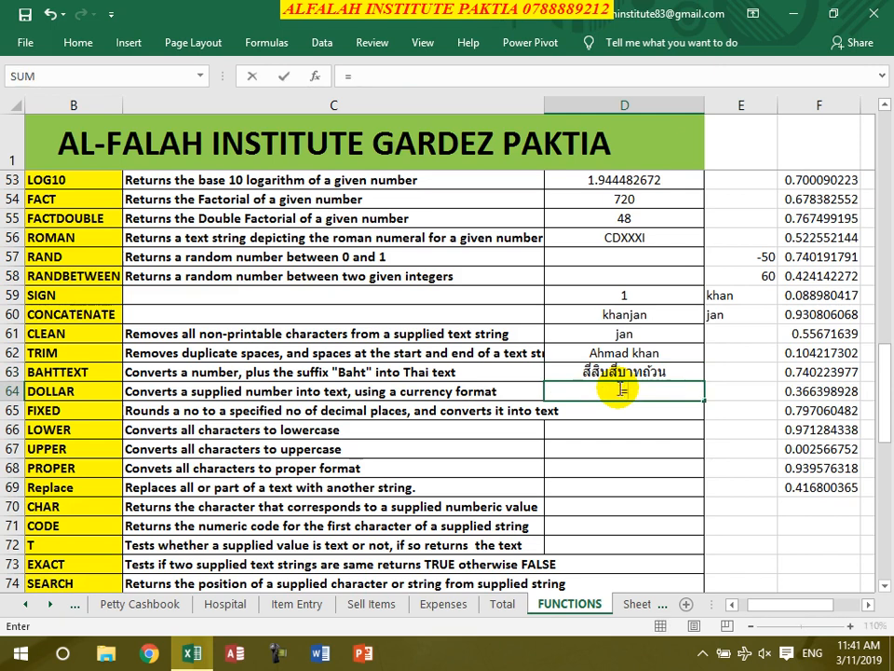
pyautogui.write('dollar')
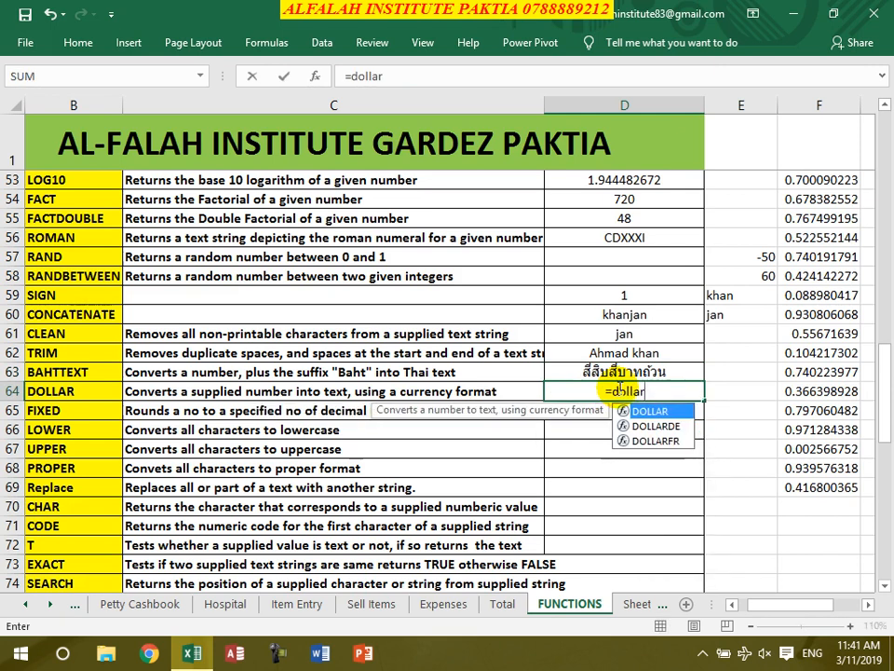
pyautogui.write('(450)')
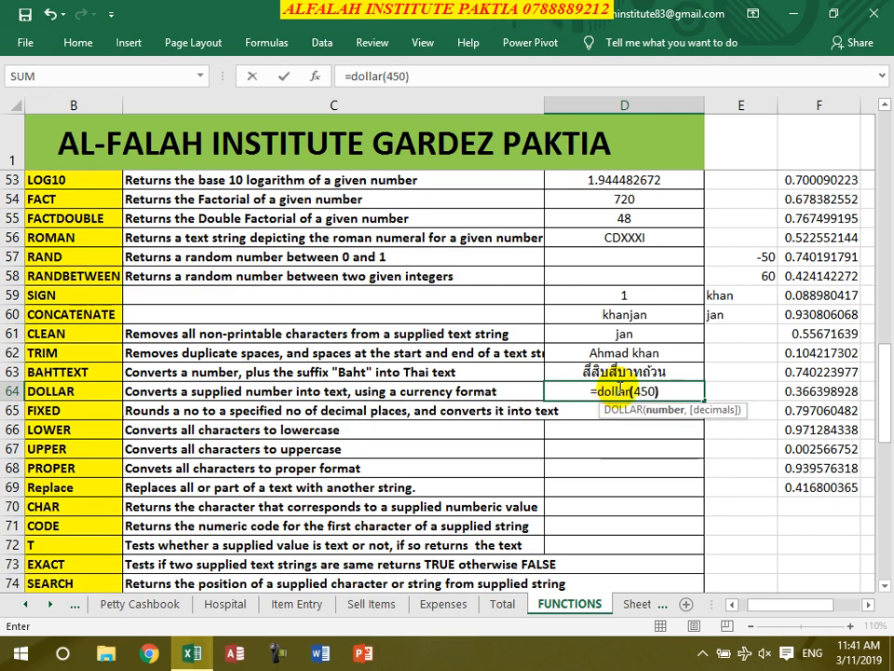
pyautogui.press('Return')
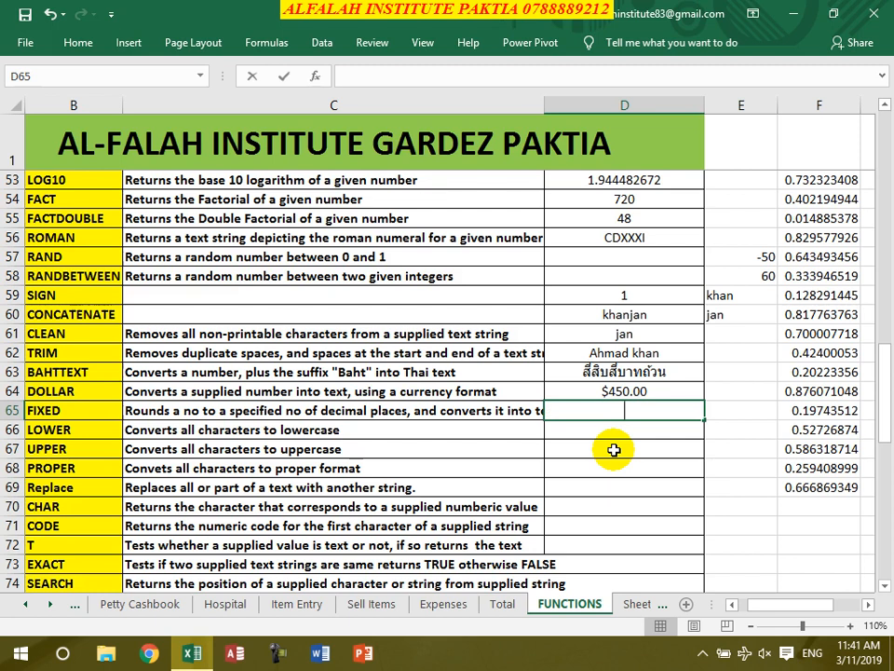
# - Enter =FIXED(D53,2) in D65, showing 1.94
pyautogui.write('=fixed(')
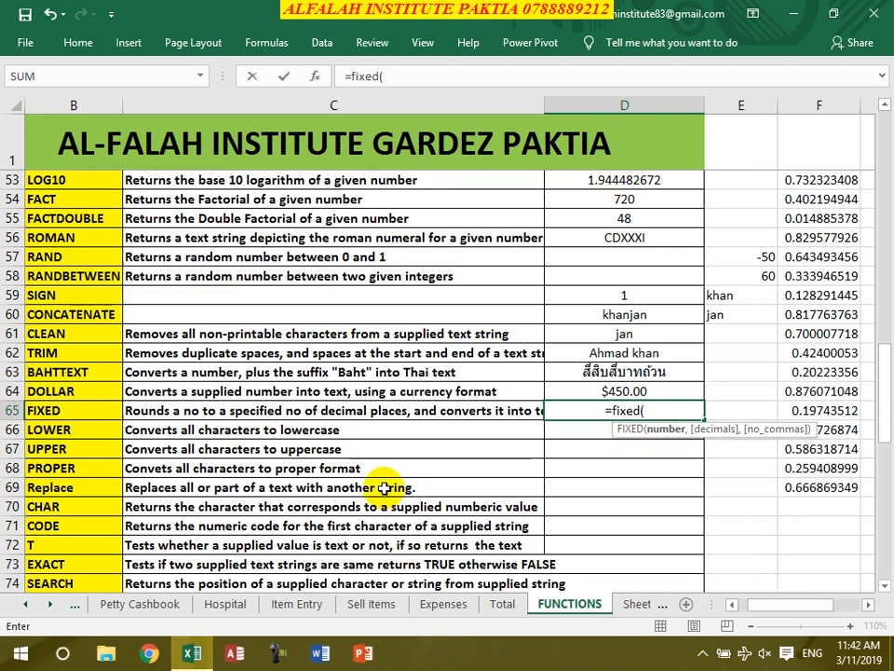
pyautogui.click(604, 180)
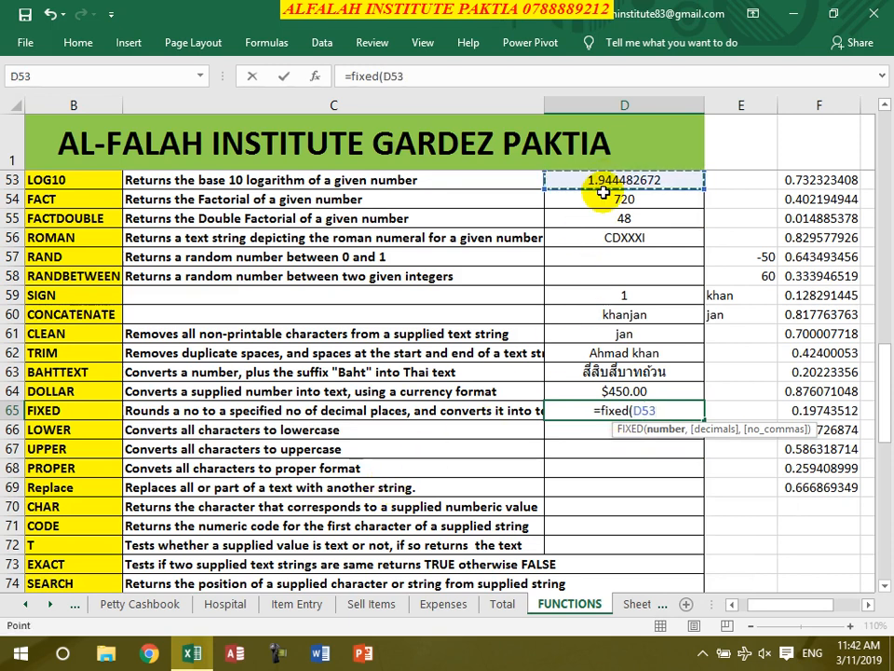
pyautogui.write(',')
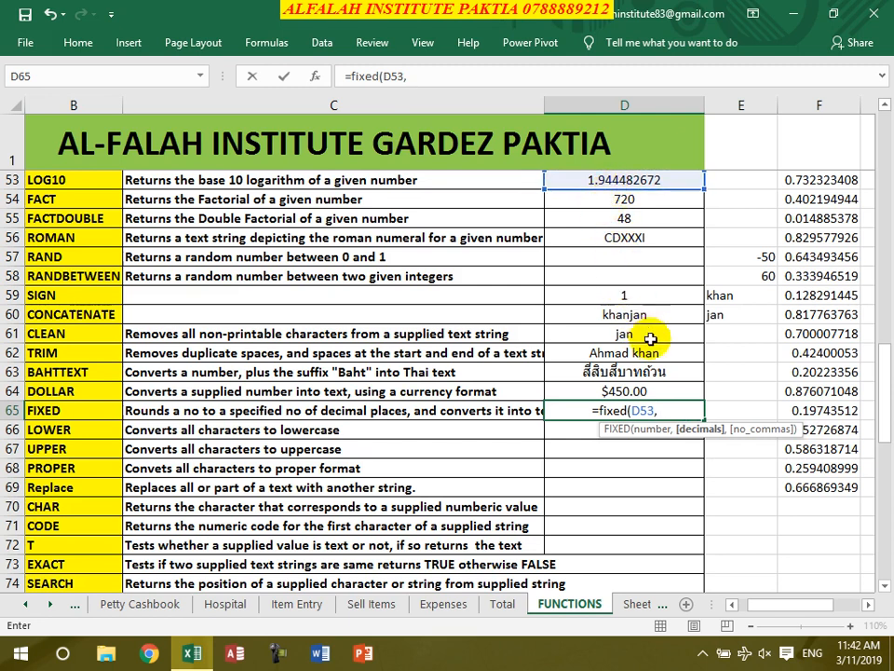
pyautogui.write('2)')
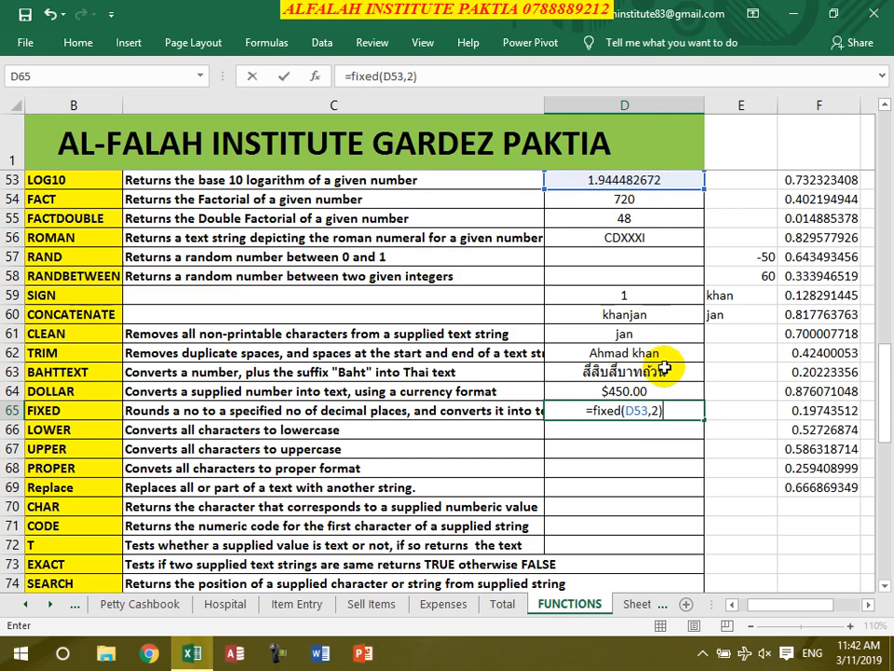
pyautogui.press('Return')
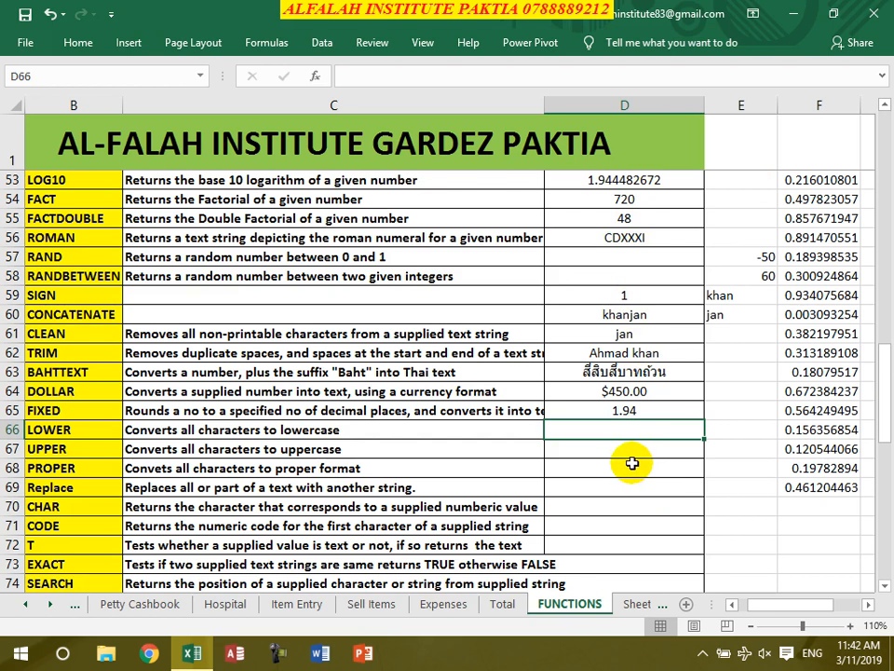
# - Enter LOWER and UPPER examples on a surname in D66–D67 and =proper("this is mr bean") in D68
pyautogui.write('=lower')
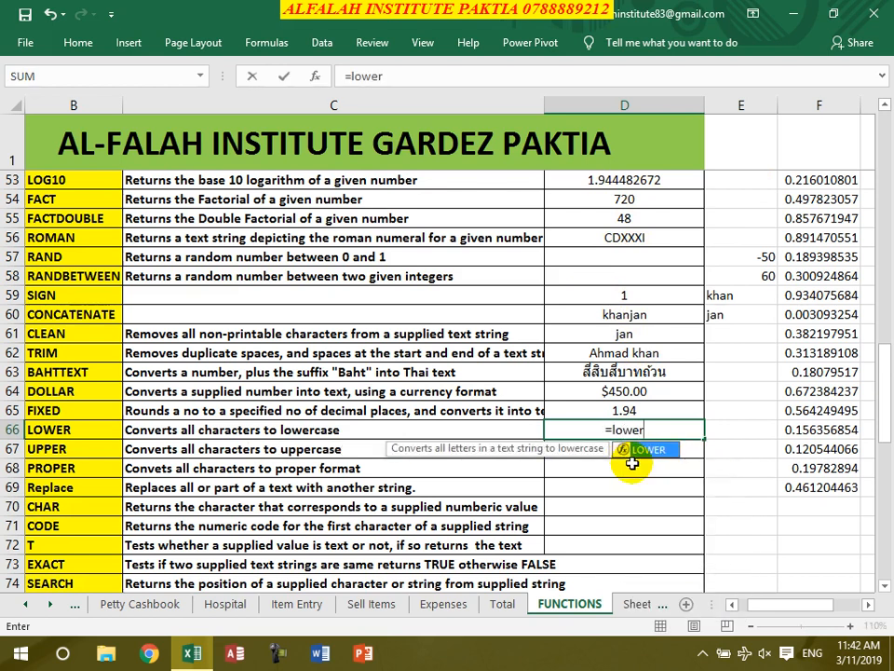
pyautogui.write('("')
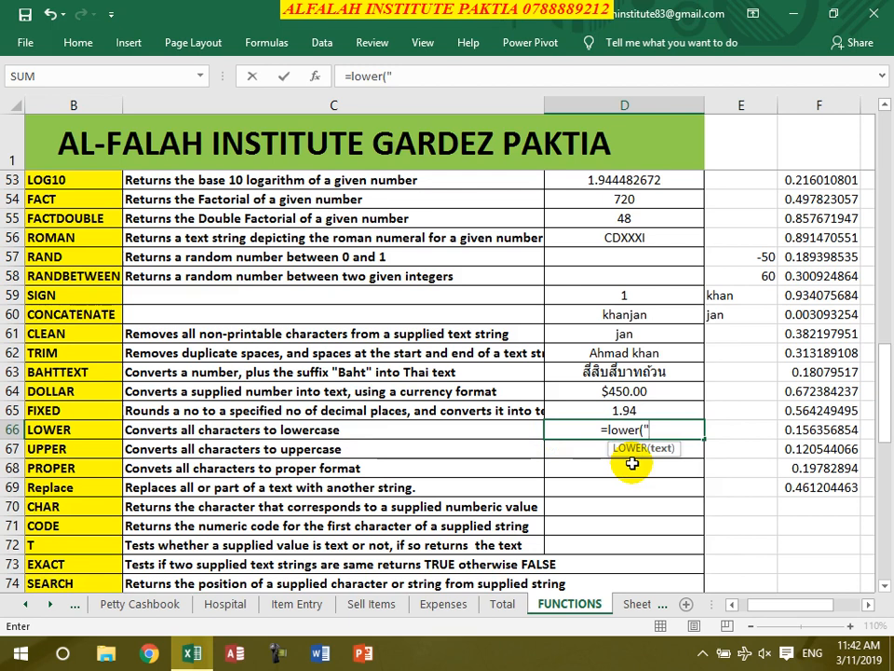
pyautogui.write('KHAN")')
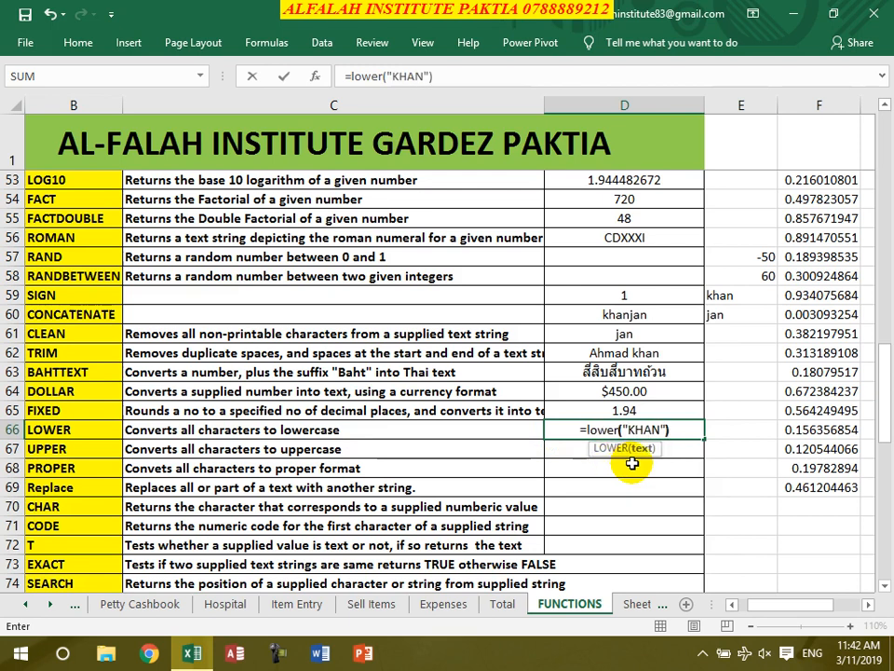
pyautogui.press('Return')
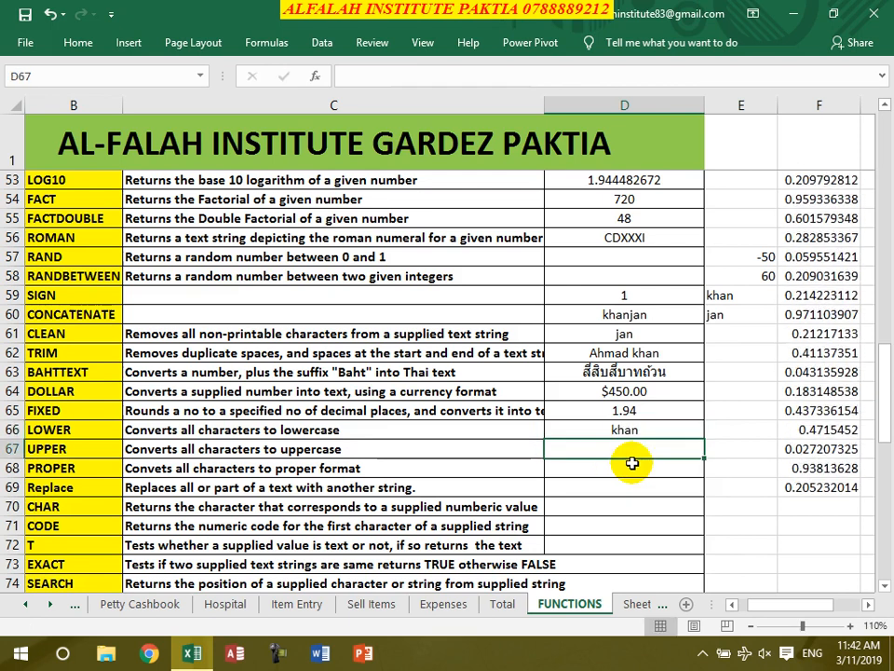
pyautogui.write('=')
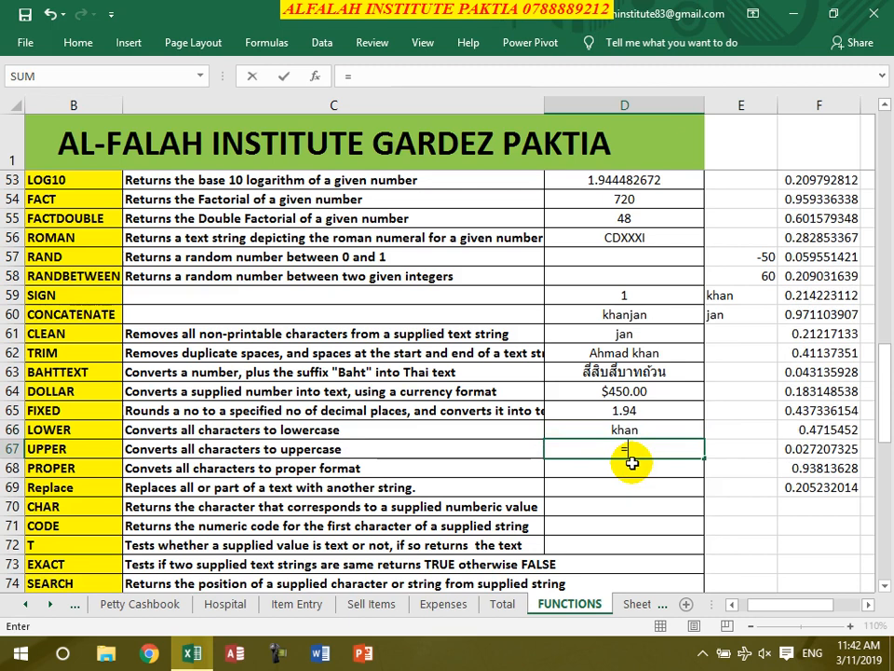
pyautogui.write('upper(')
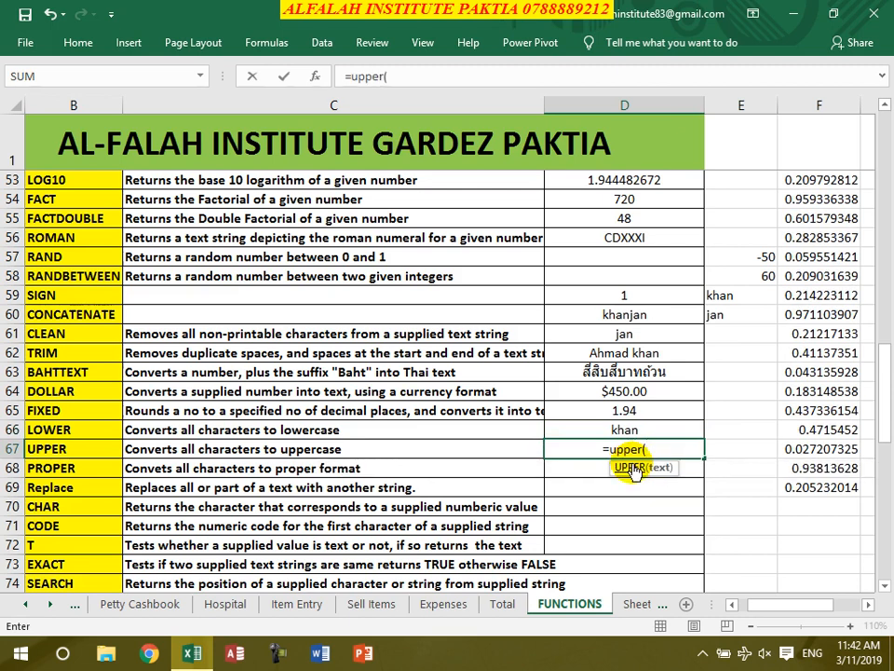
pyautogui.write('"khan")')
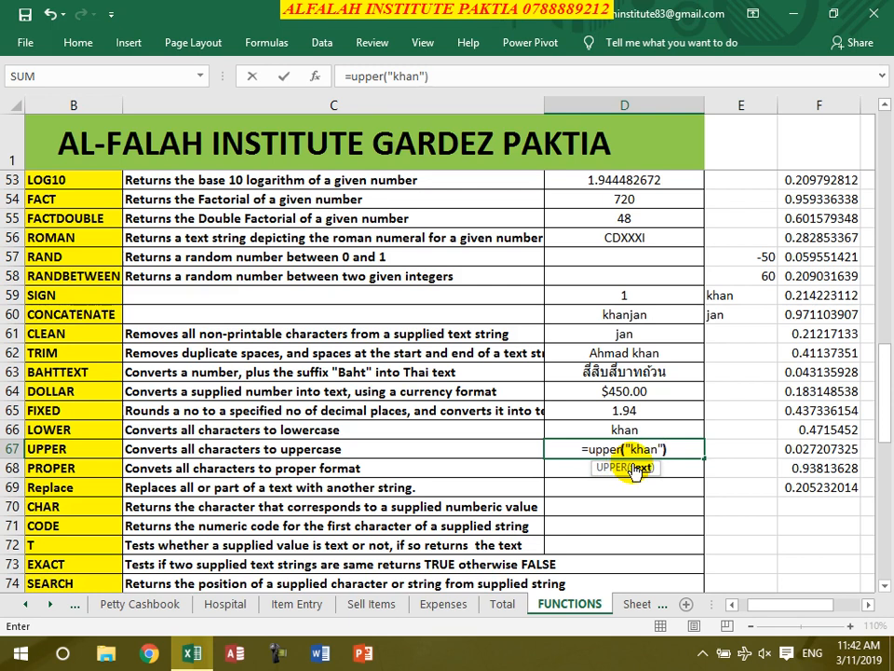
pyautogui.press('Return')
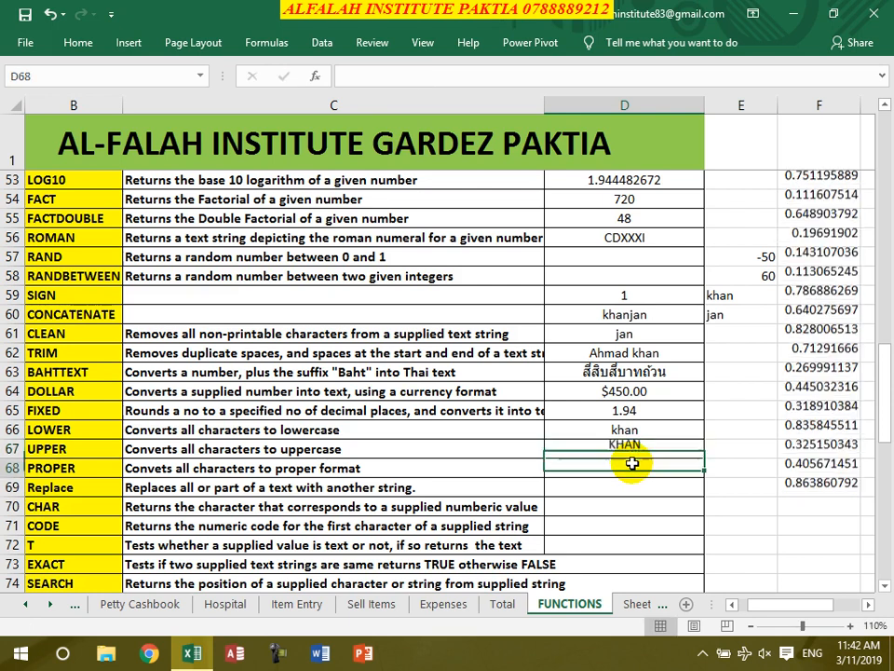
pyautogui.write('=')
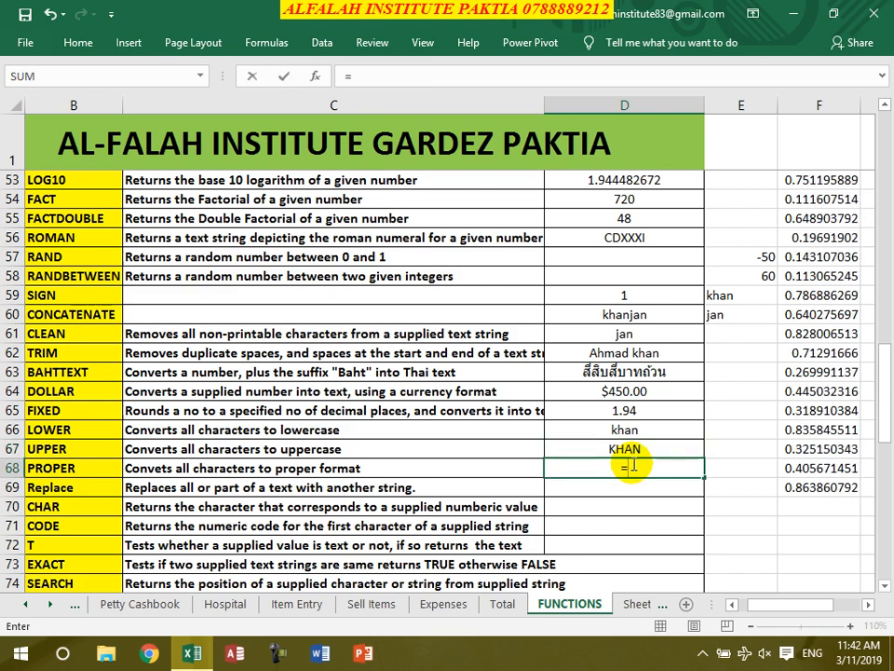
pyautogui.write('proper(')
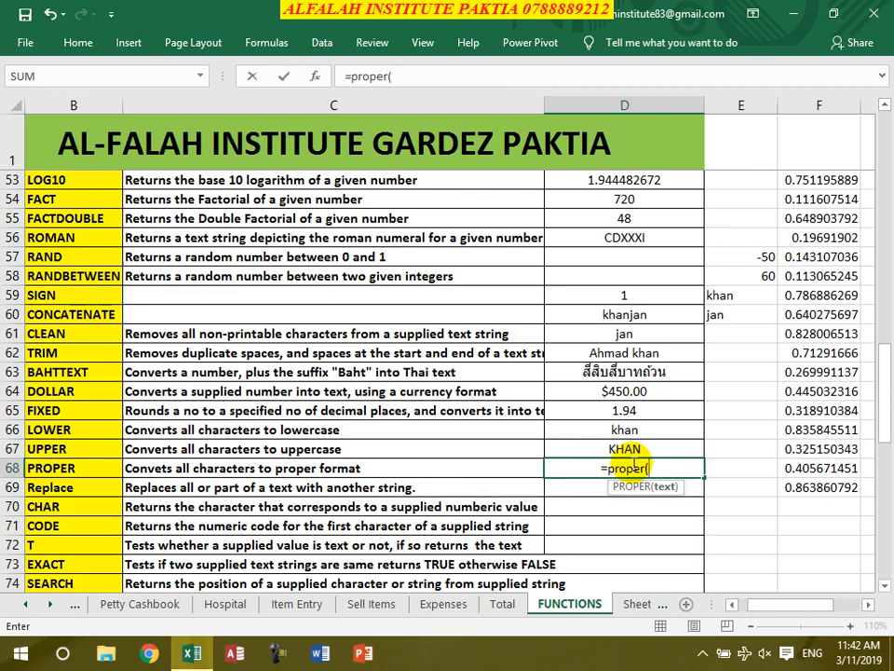
pyautogui.write('"this mr')
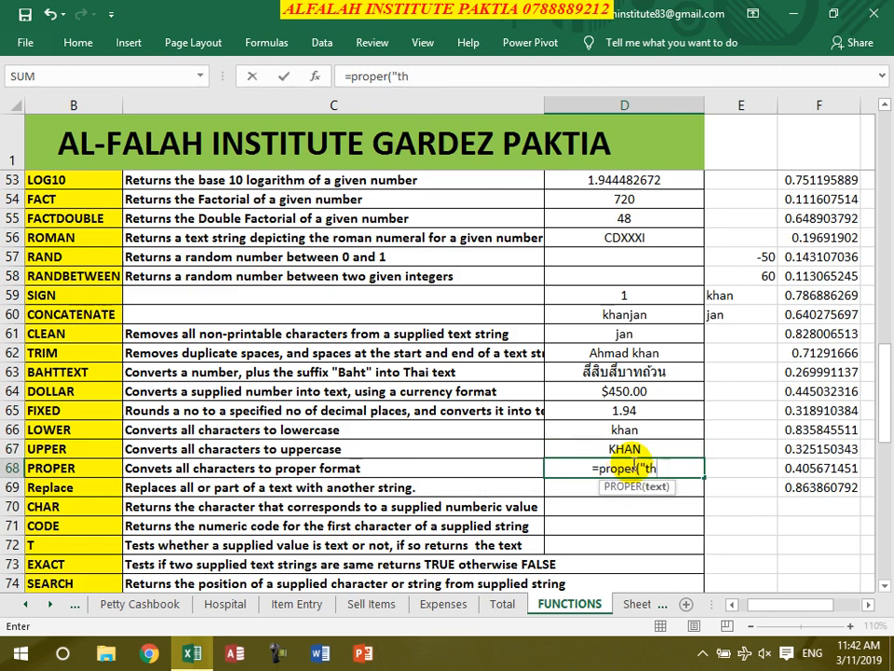
pyautogui.press('BackSpace')
pyautogui.press('BackSpace')
pyautogui.press('BackSpace')
pyautogui.write('is mr bean")')
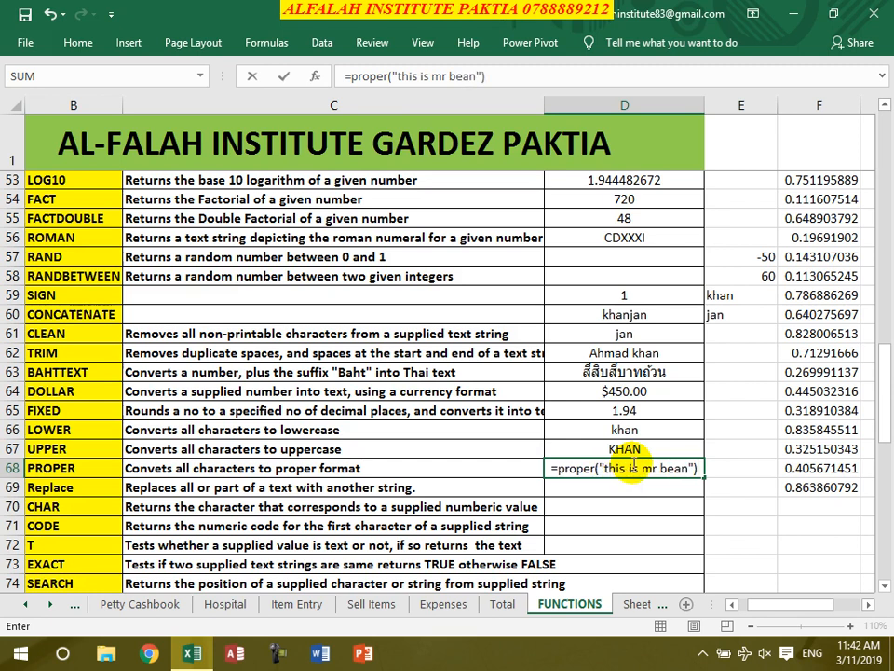
pyautogui.press('Return')
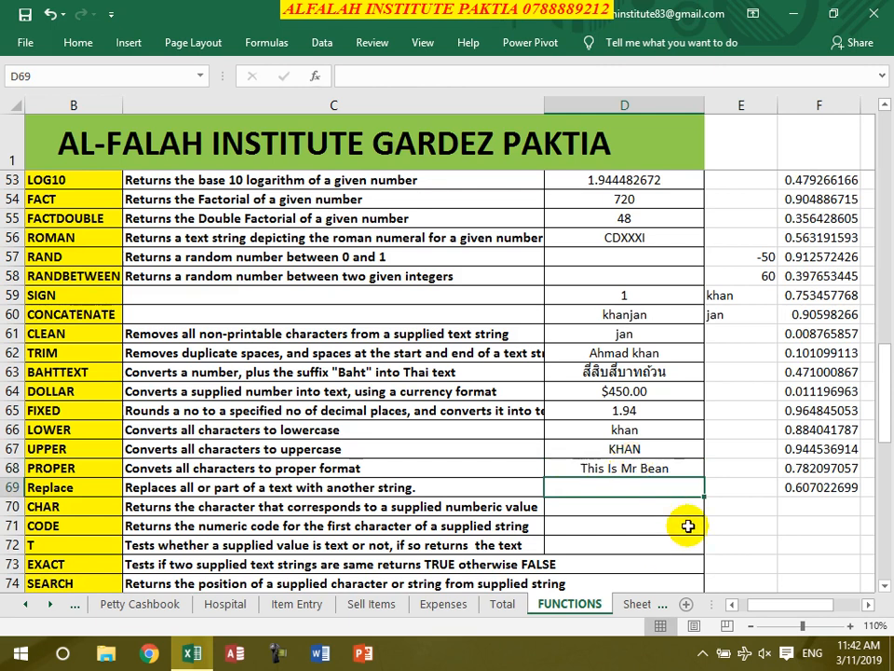
# - Enter =REPLACE(D68,9,7,…) in D69, replacing 7 characters from position 9 with another name
pyautogui.write('=rep')
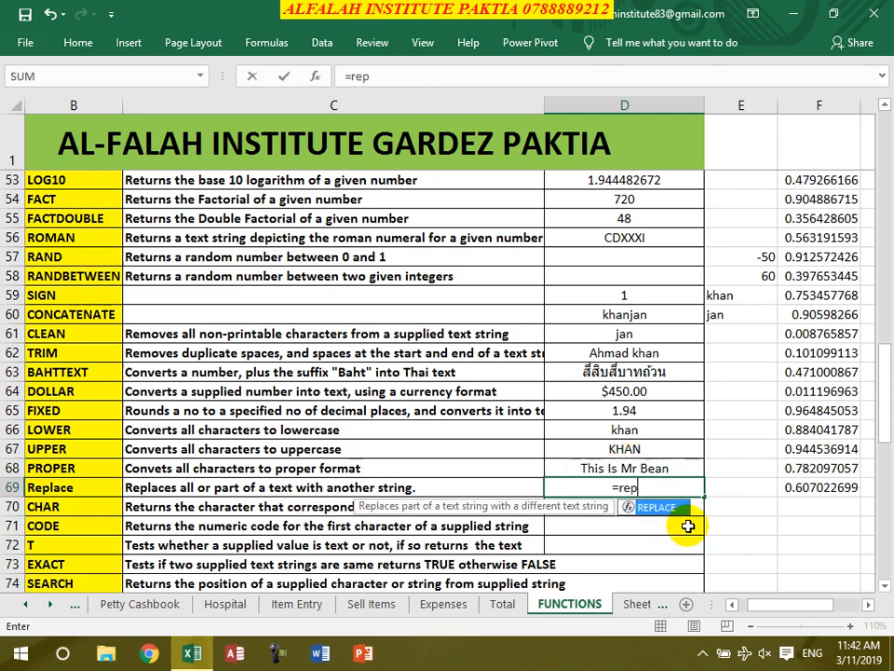
pyautogui.write('lace(')
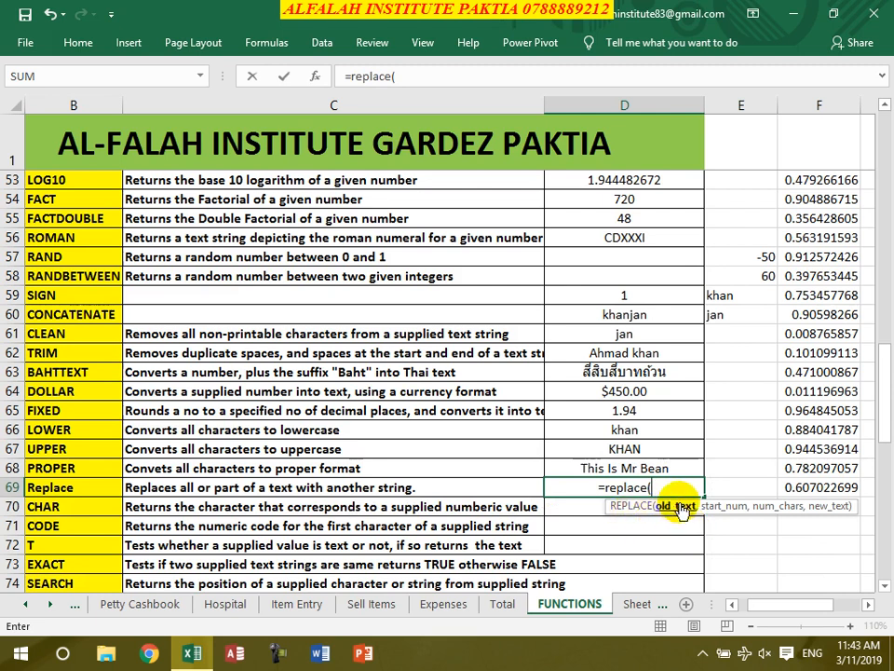
pyautogui.click(615, 468)
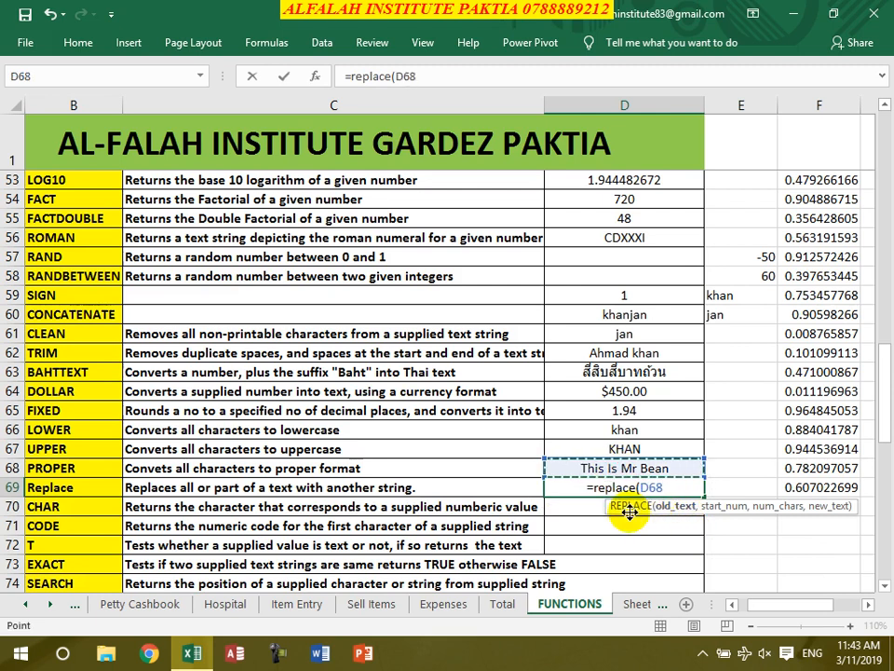
pyautogui.write(',')
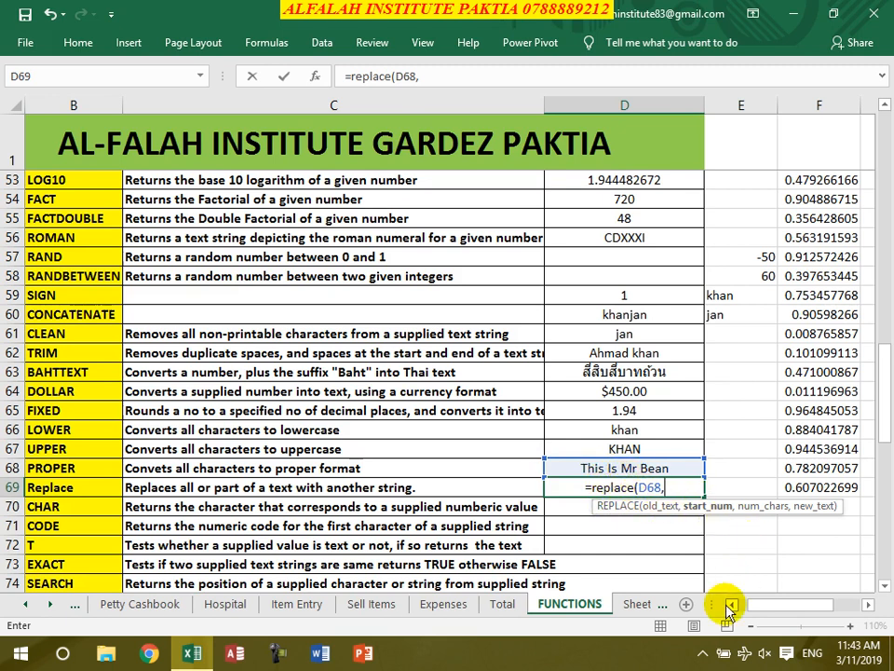
pyautogui.write('9,')
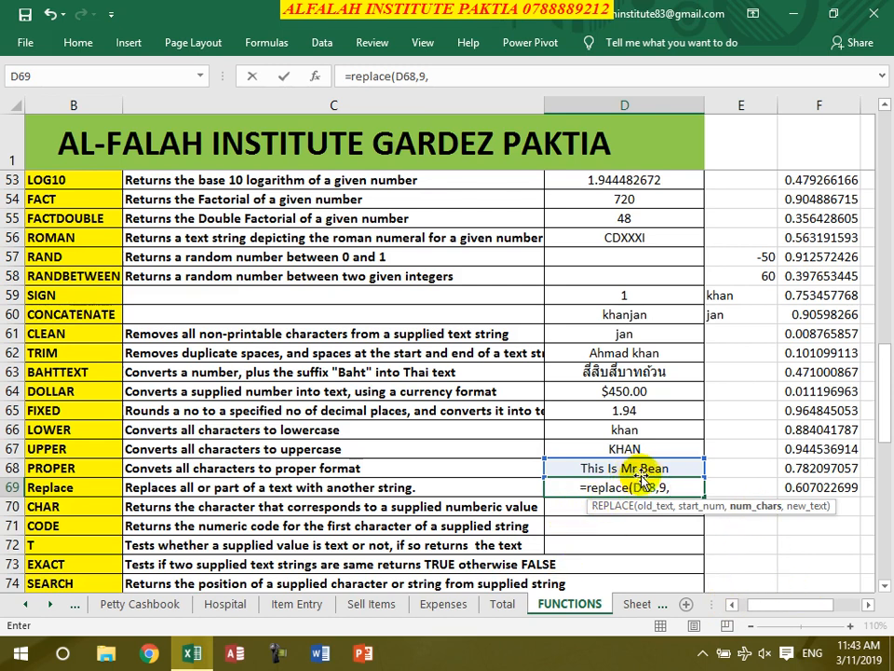
pyautogui.write('7')
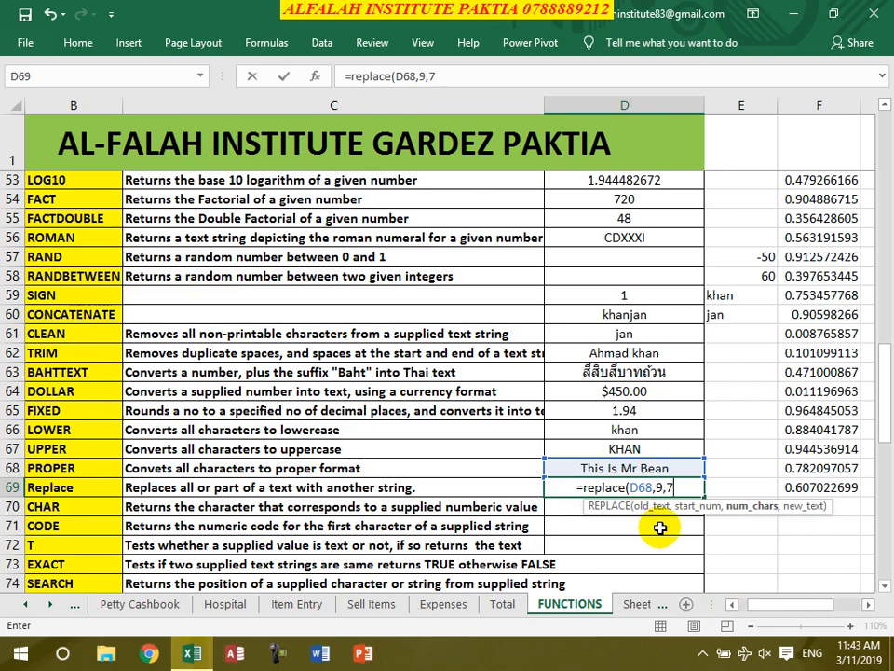
pyautogui.write(',')
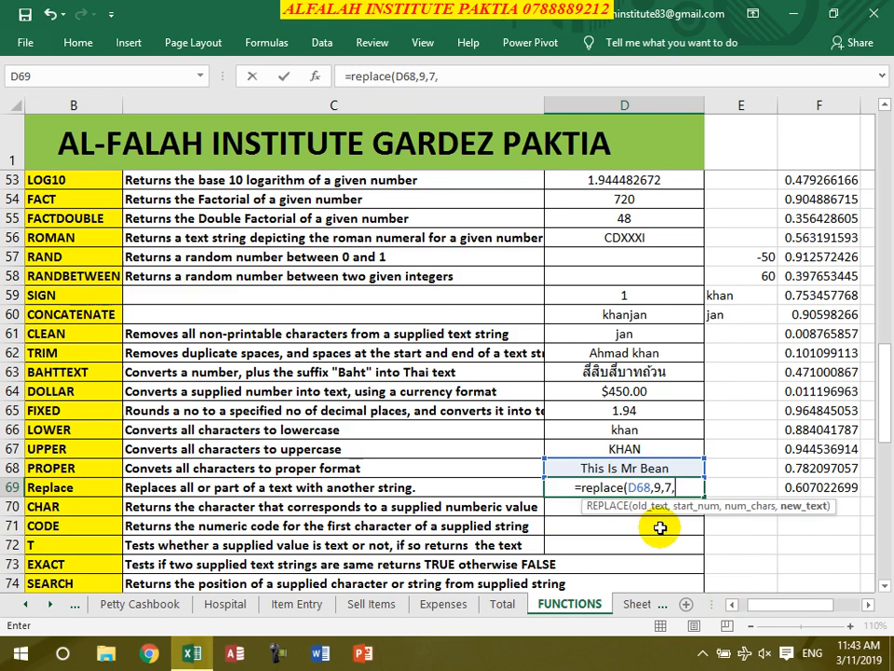
pyautogui.write('"He')
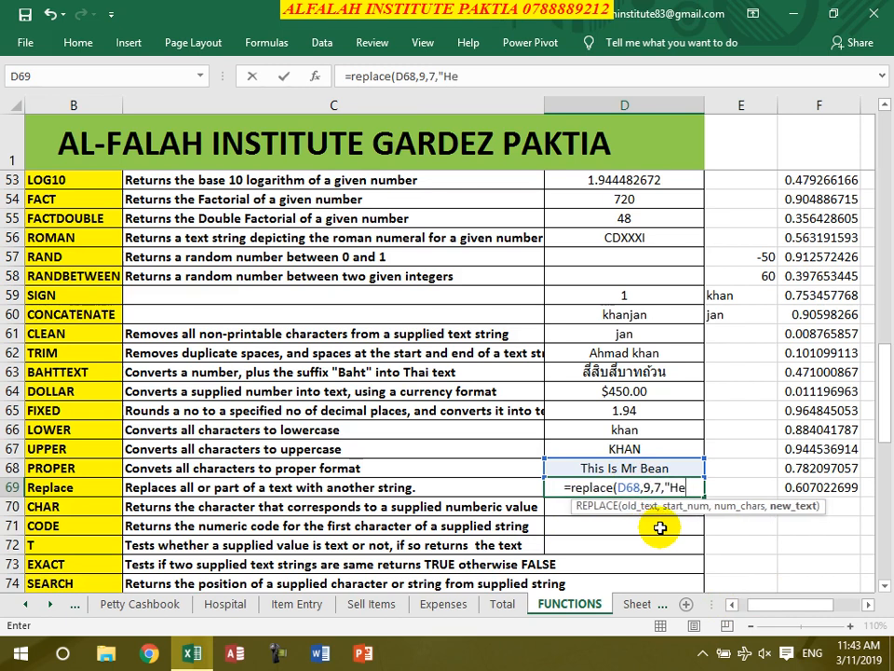
pyautogui.write('kmatullah")')
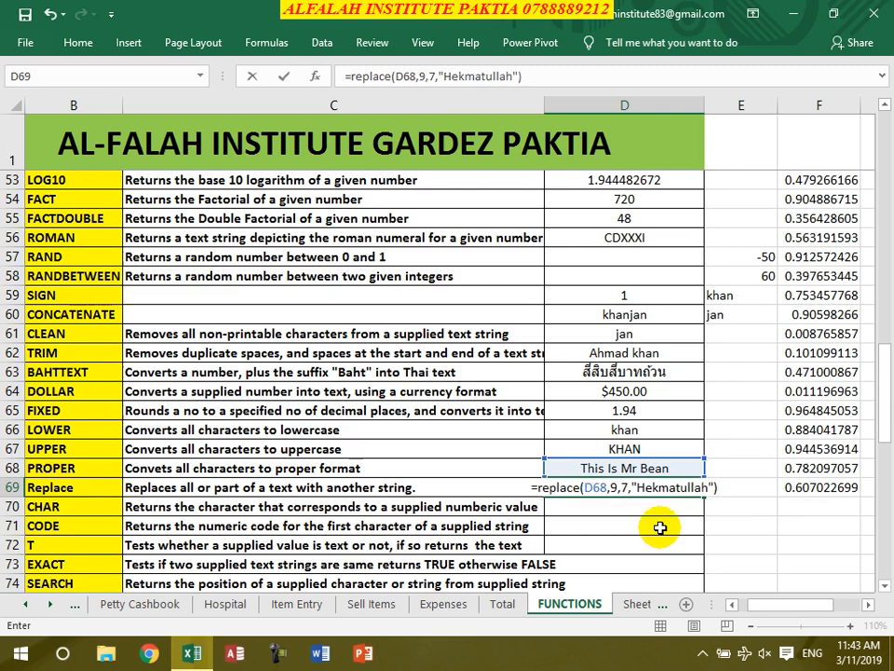
pyautogui.press('Return')
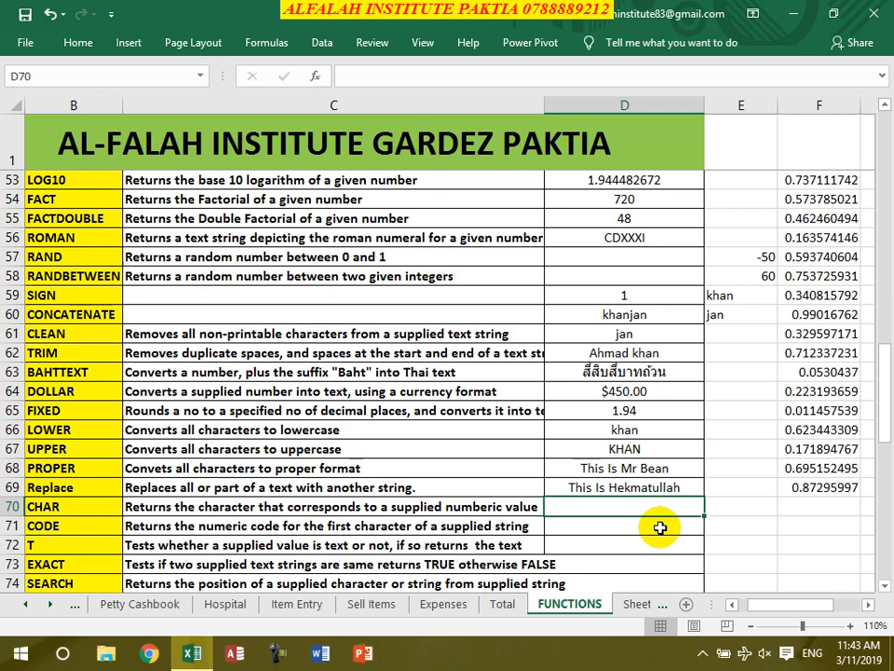
# - Enter =CHAR(115) in D70 (returns s) and =CODE("x") in D71 (returns 120)
pyautogui.write('=')
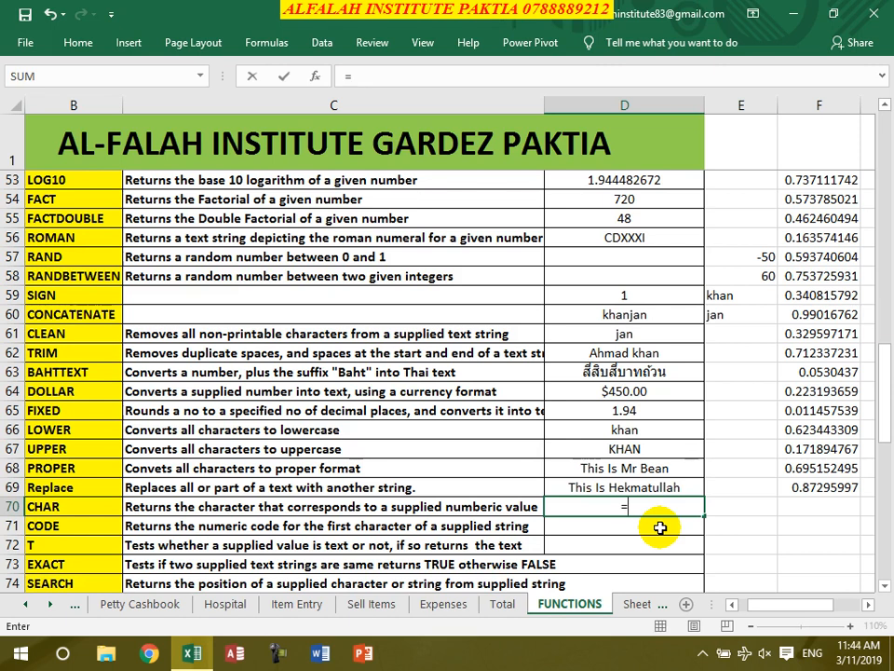
pyautogui.write('char(')
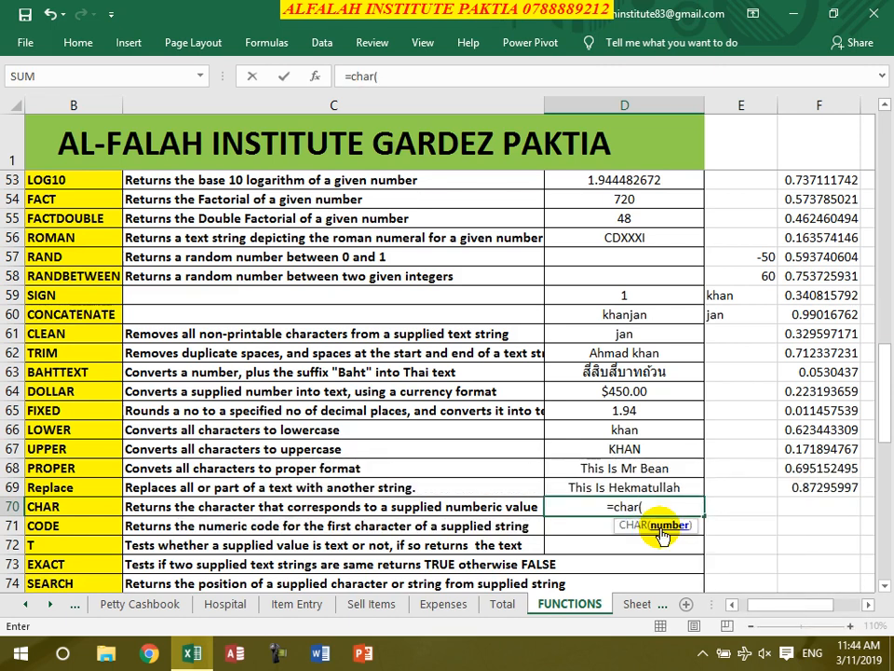
pyautogui.write('115)')
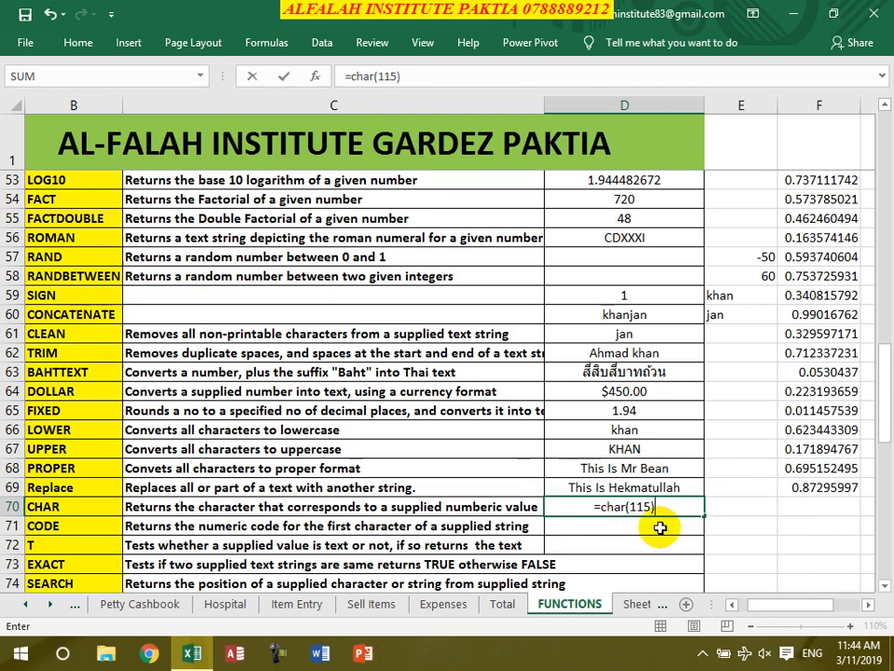
pyautogui.press('Return')
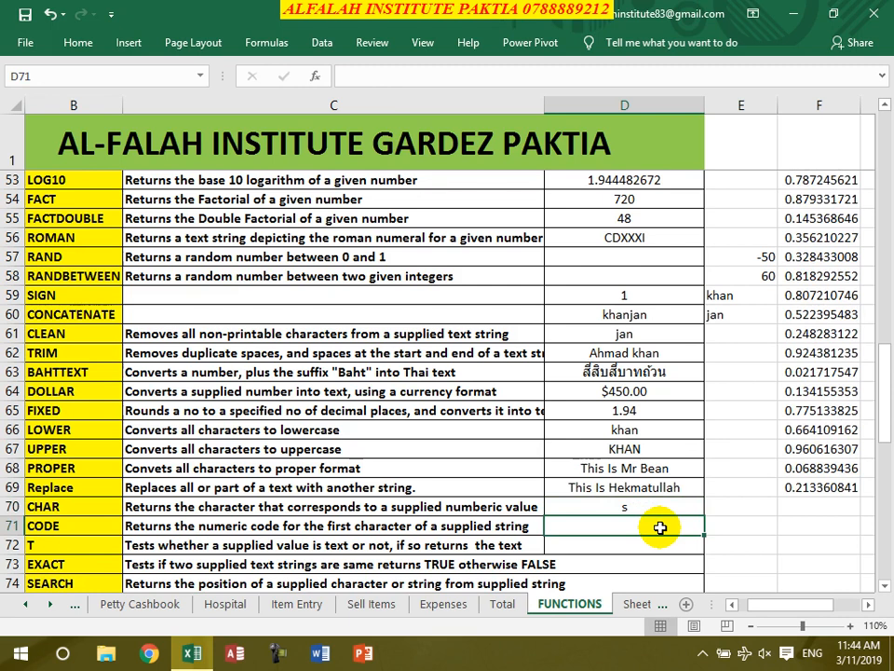
pyautogui.write('=code("')
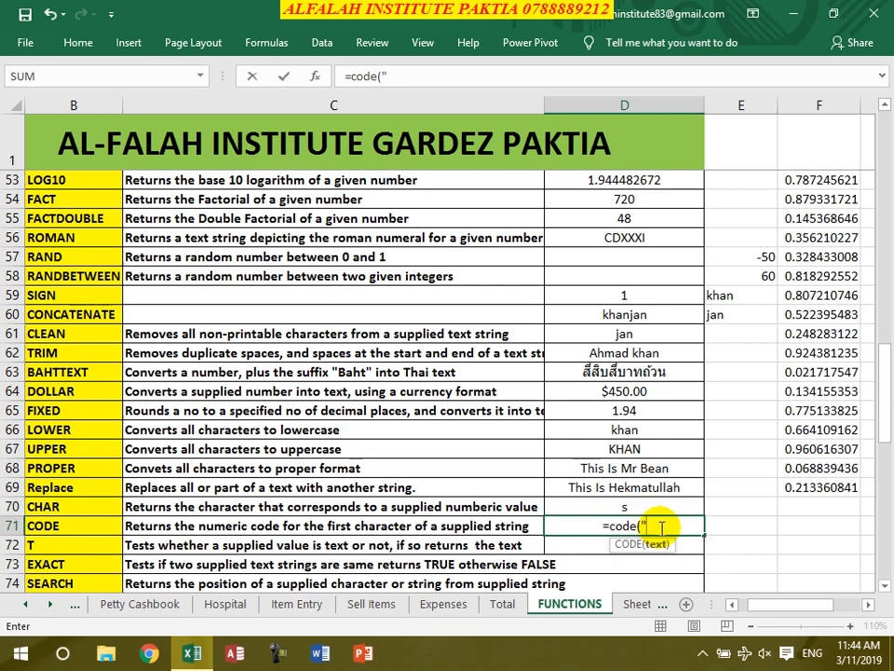
pyautogui.write('X')
pyautogui.press('BackSpace')
pyautogui.write('x")')
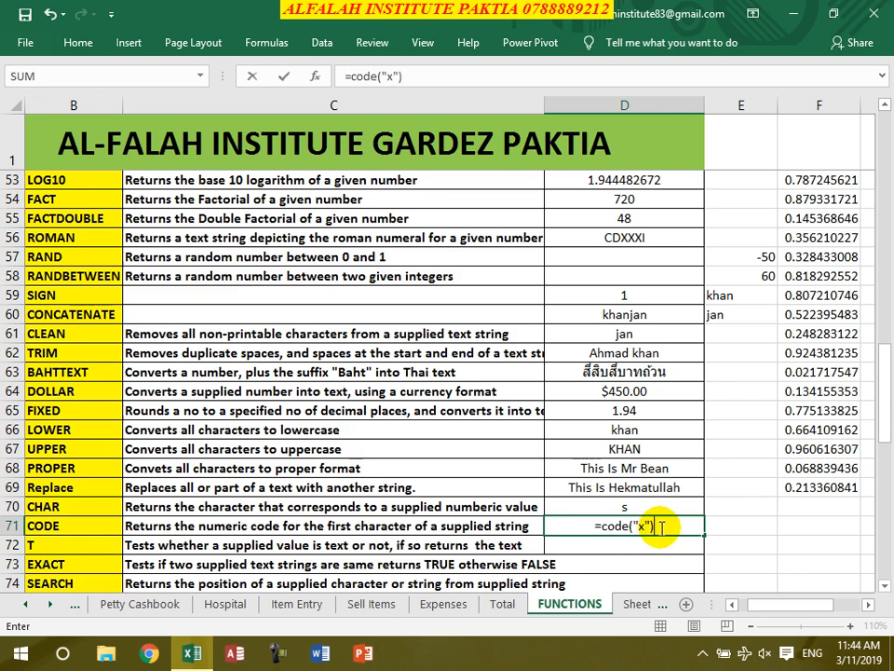
pyautogui.press('Return')
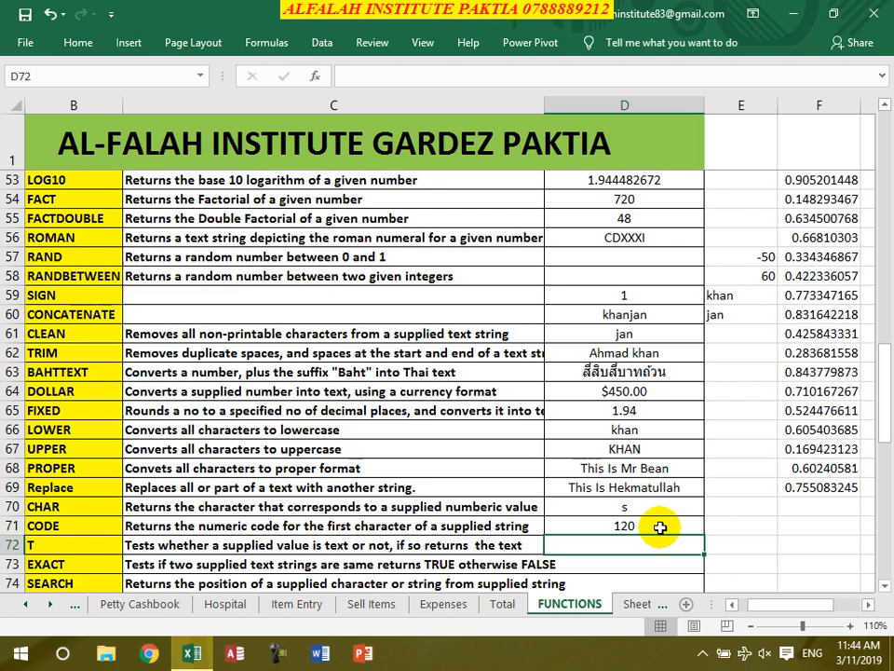
# - Enter =T(D71) in D72, which shows blank
pyautogui.write('=t(')
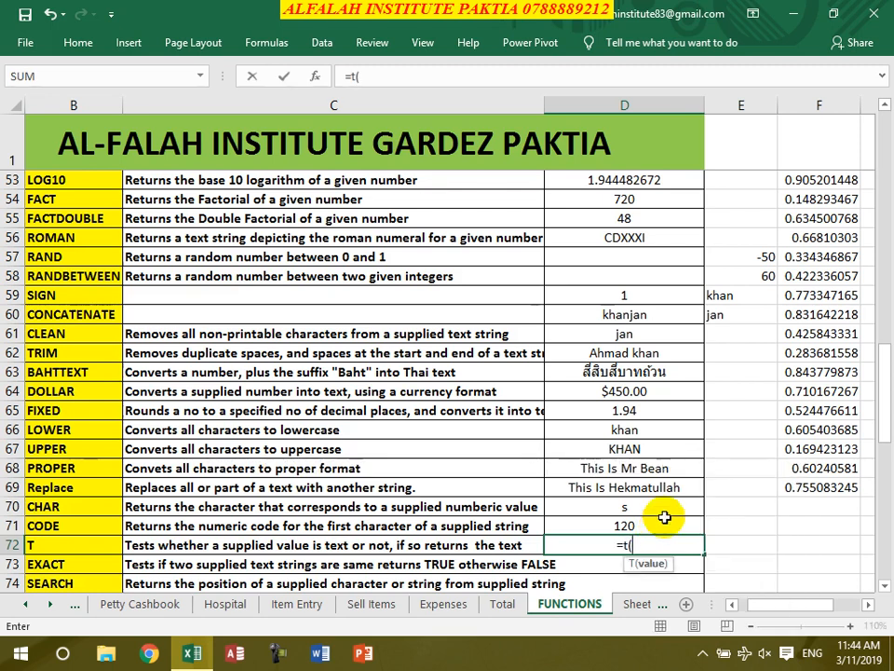
pyautogui.click(626, 525)
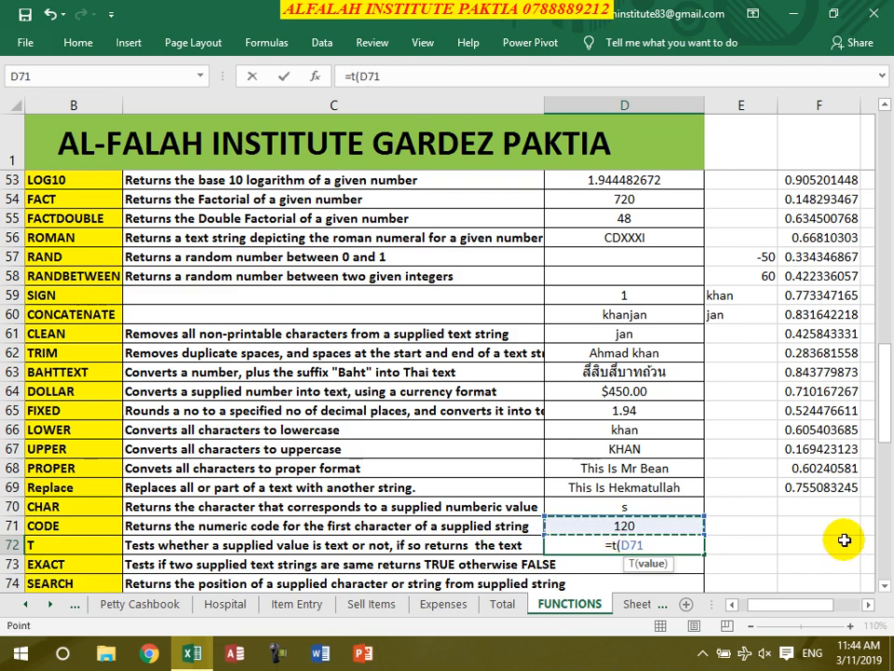
pyautogui.write(')')
pyautogui.press('Return')
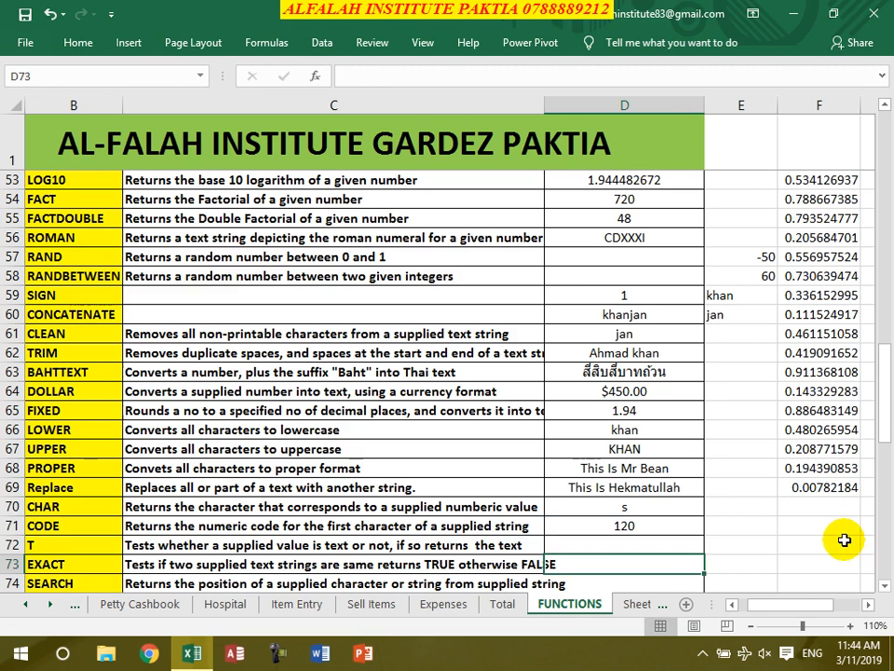
# - Enter =EXACT(E59,D60) in D73, comparing khan with khanjan and returning FALSE
pyautogui.write('=es')
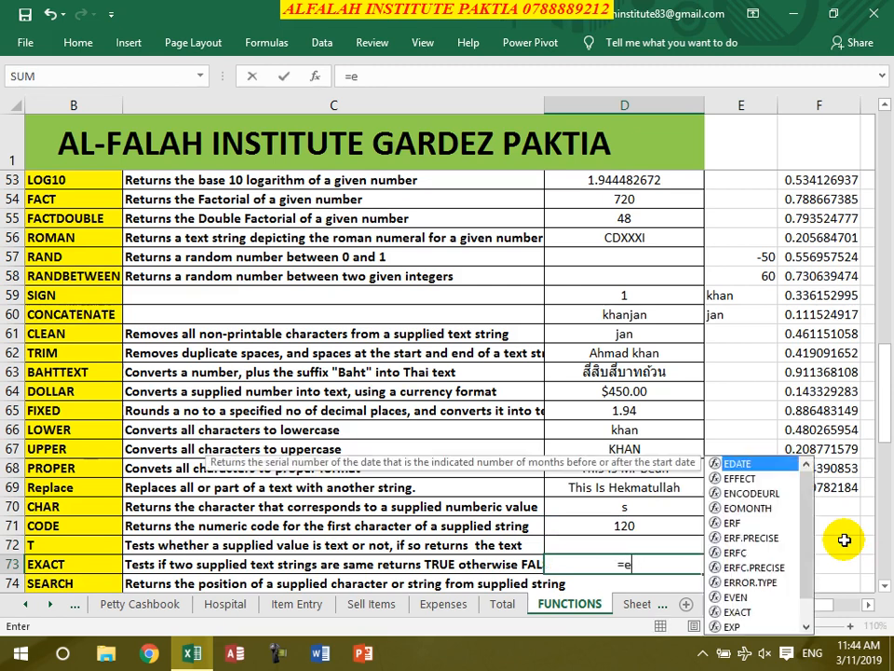
pyautogui.press('BackSpace')
pyautogui.write('xact(')
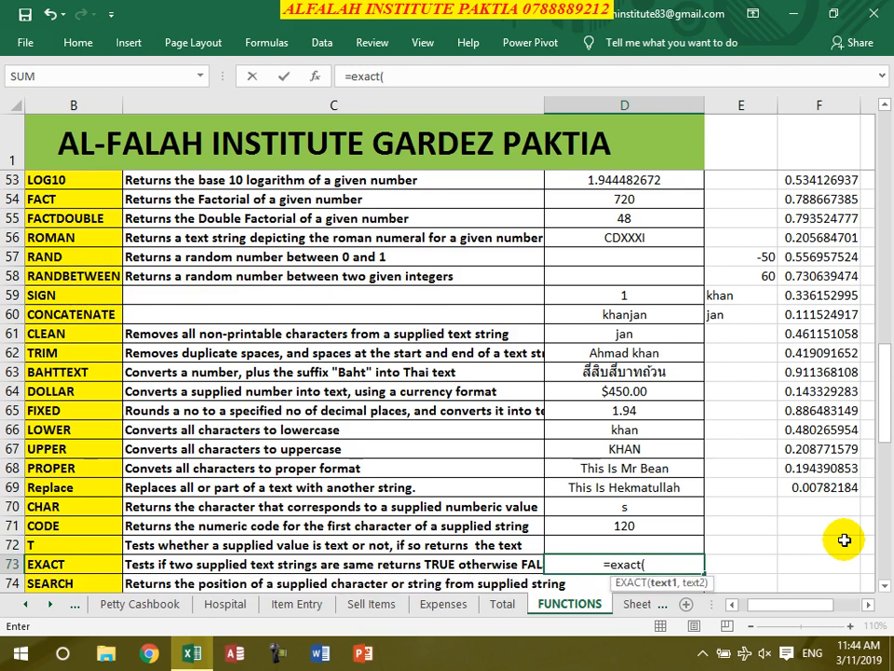
pyautogui.click(722, 294)
pyautogui.write(',')
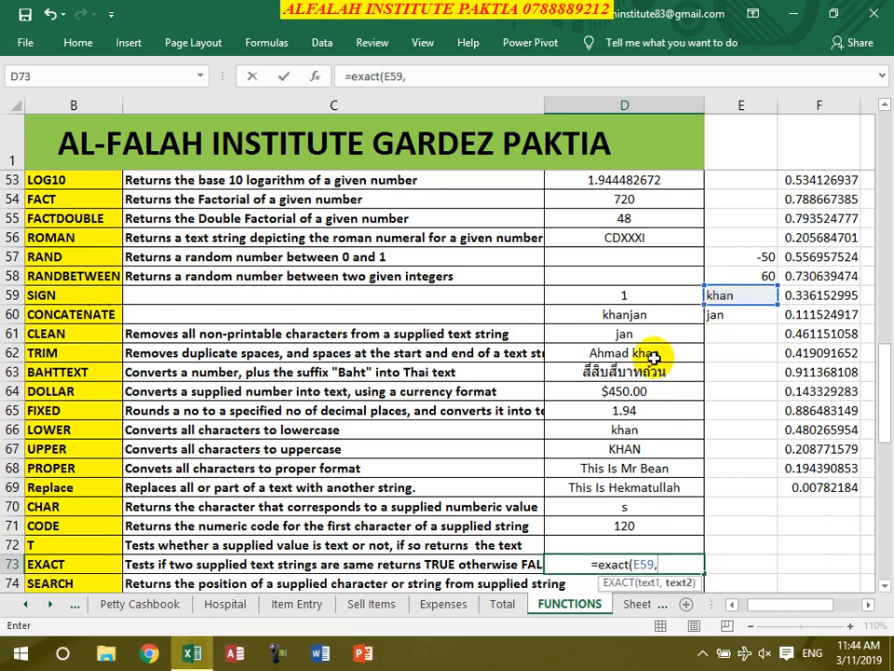
pyautogui.click(622, 317)
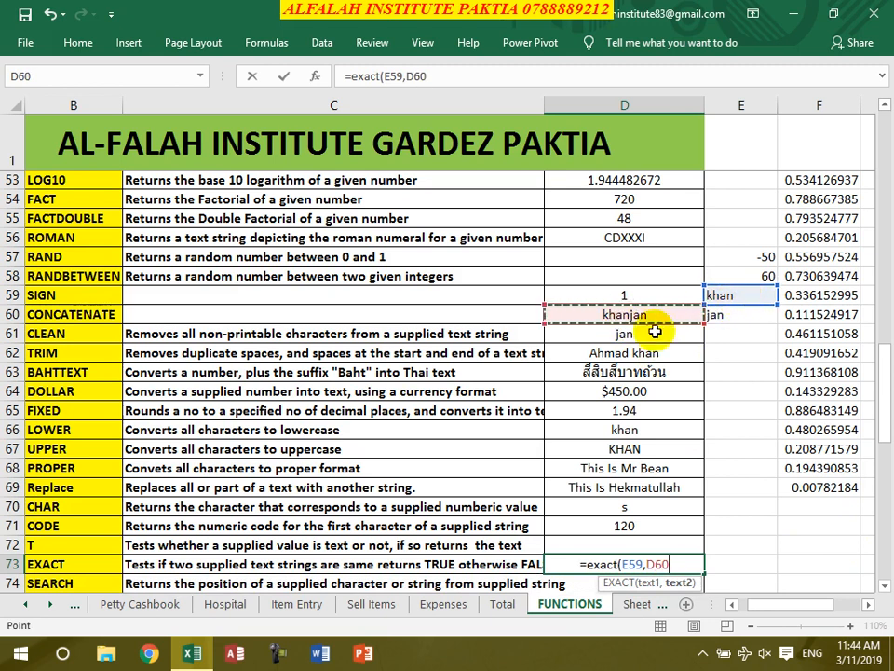
pyautogui.write(')')
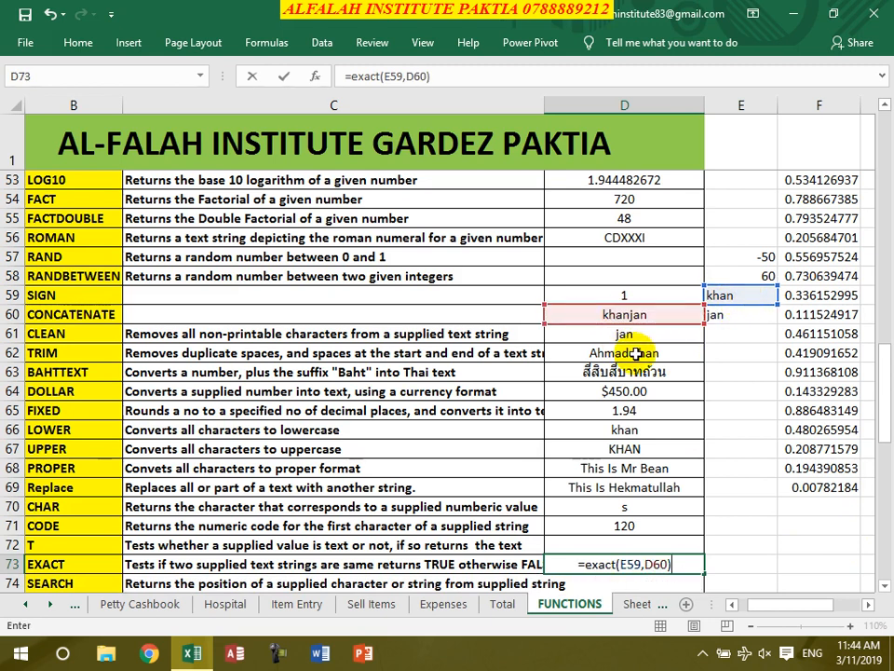
pyautogui.press('Return')
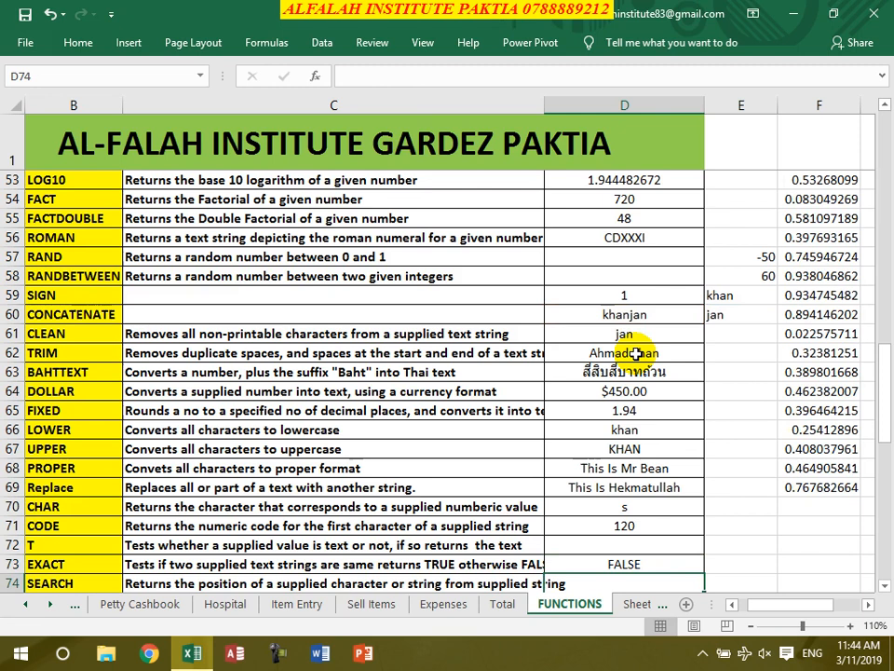
# - Enter =SEARCH("I",D69) in D74, returning 3
pyautogui.write('=search')
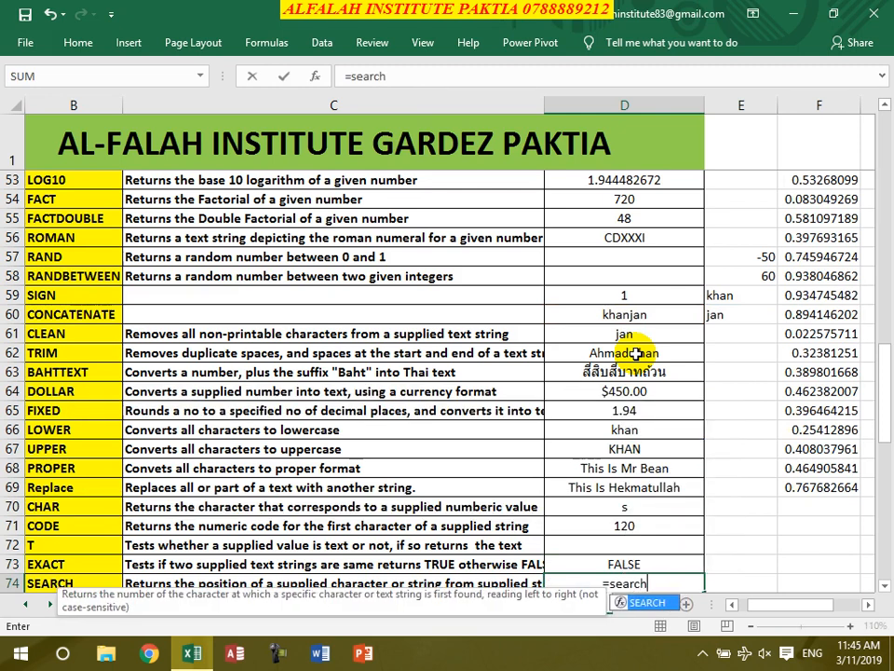
pyautogui.write('(')
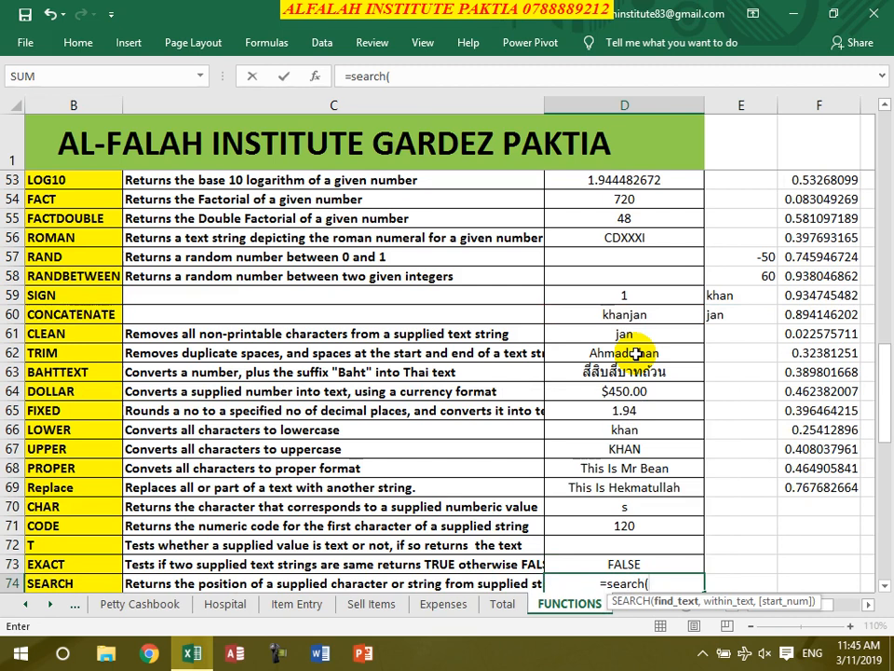
pyautogui.write('"I",')
pyautogui.click(640, 488)
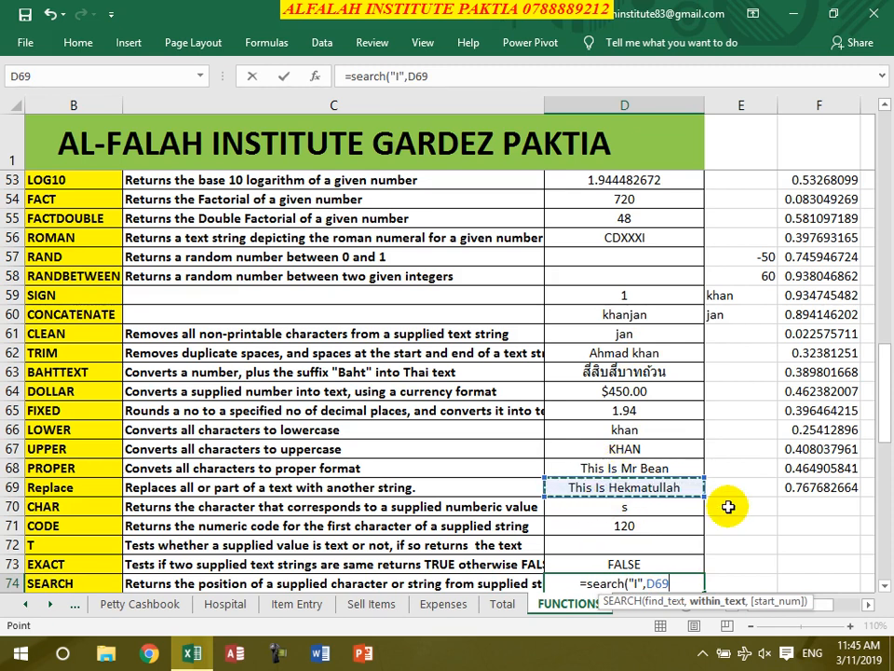
pyautogui.write(')')
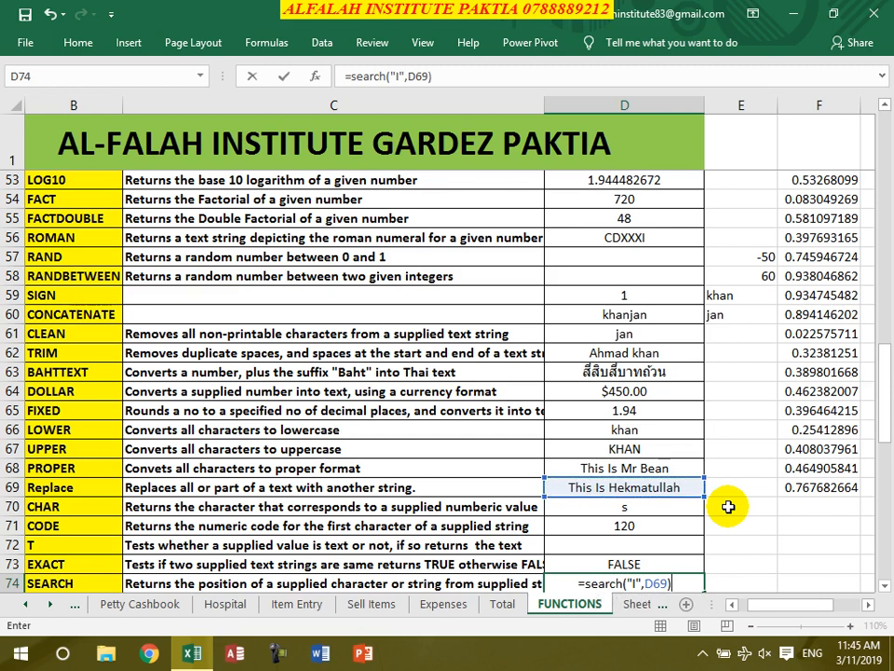
pyautogui.press('Return')
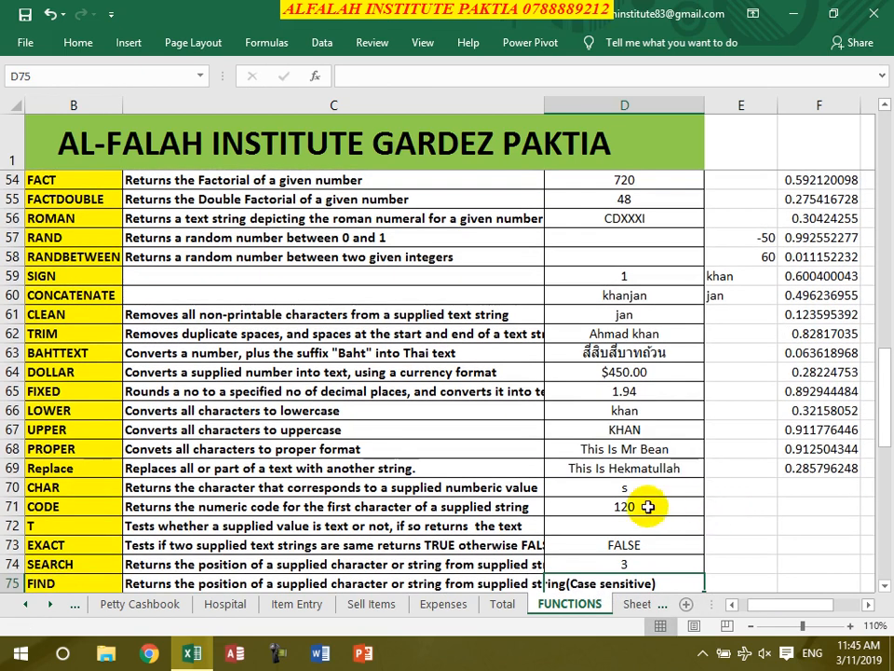
# - Enter a FIND formula in D75 for "I" within D69's text, returning 6
pyautogui.click(627, 565)
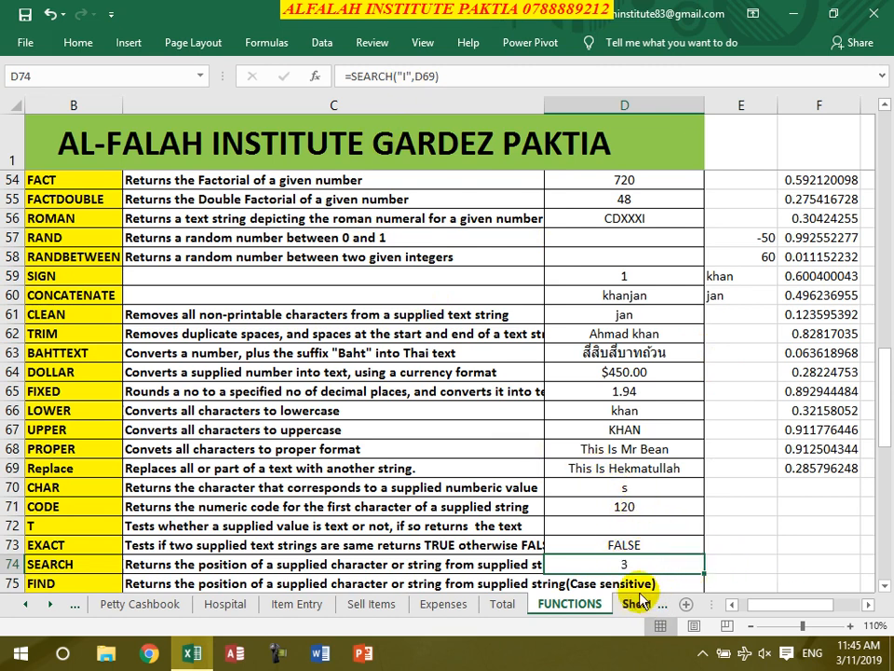
pyautogui.scroll(-1, 652, 550)
pyautogui.click(622, 529)
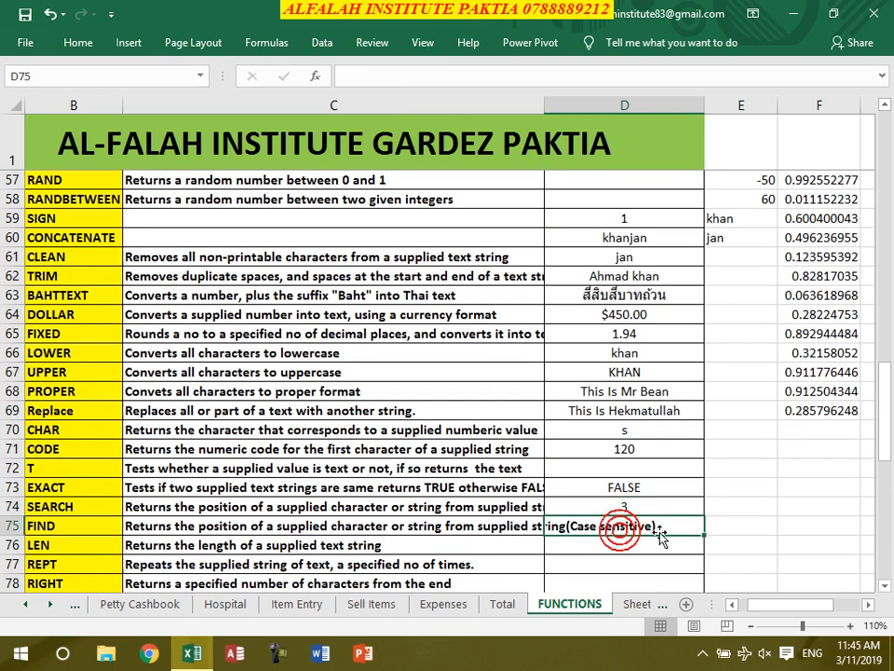
pyautogui.write('=find(')
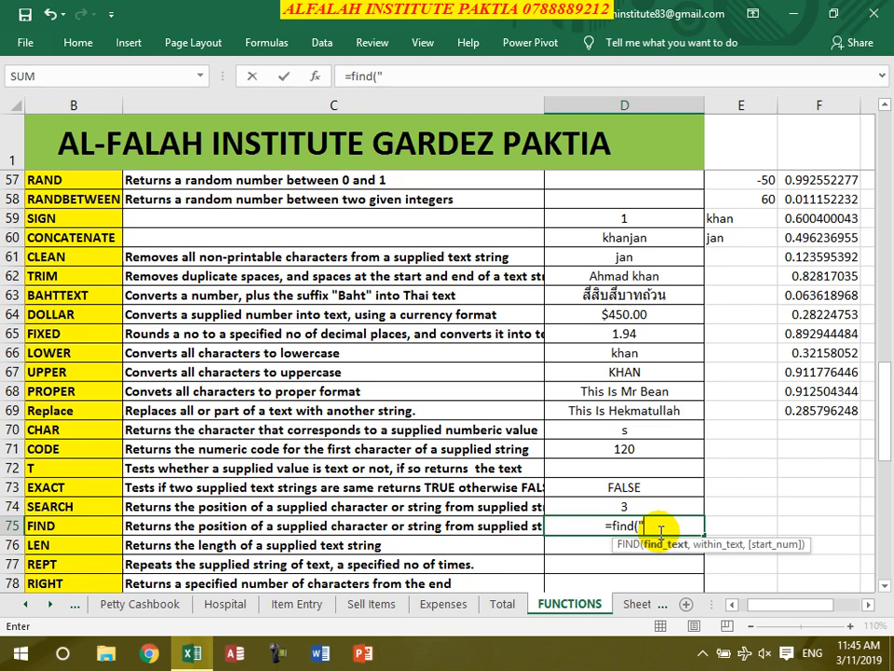
pyautogui.write('"l"')
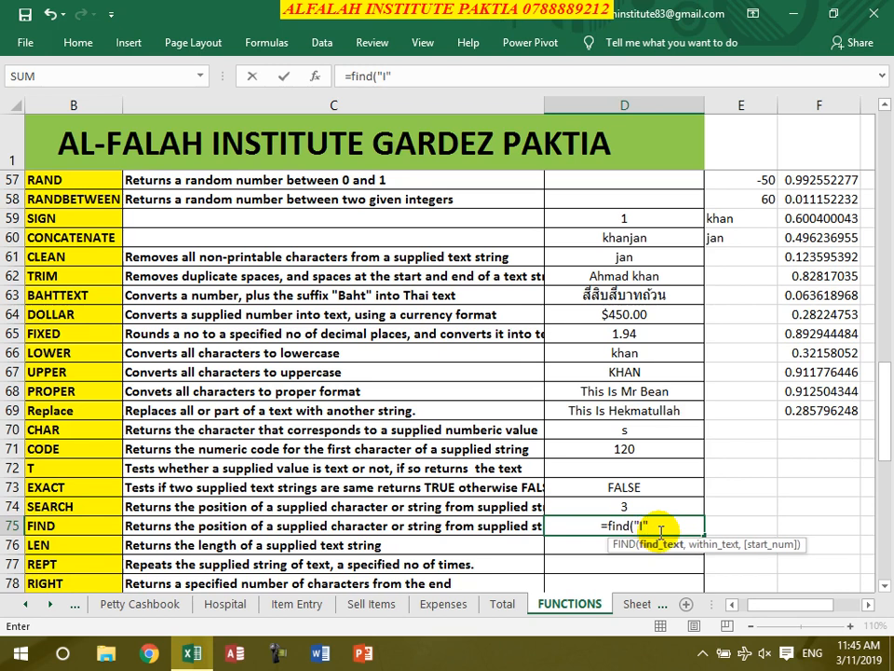
pyautogui.write(',')
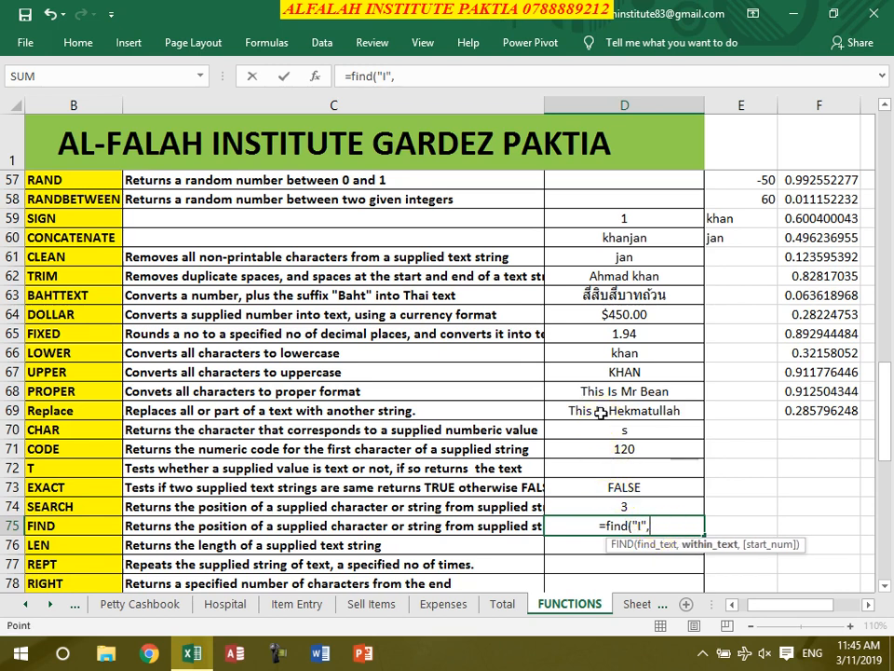
pyautogui.click(601, 413)
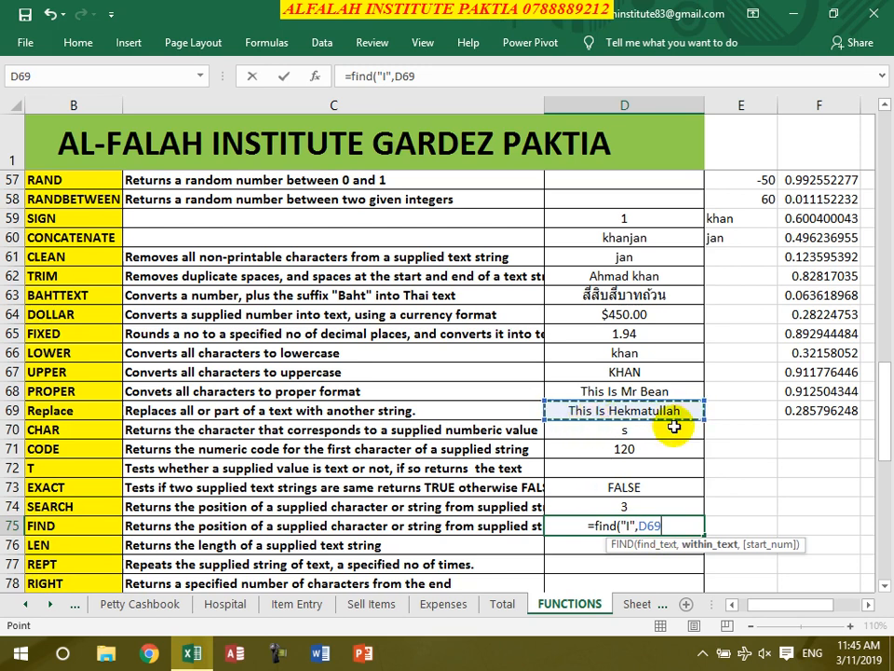
pyautogui.write(')')
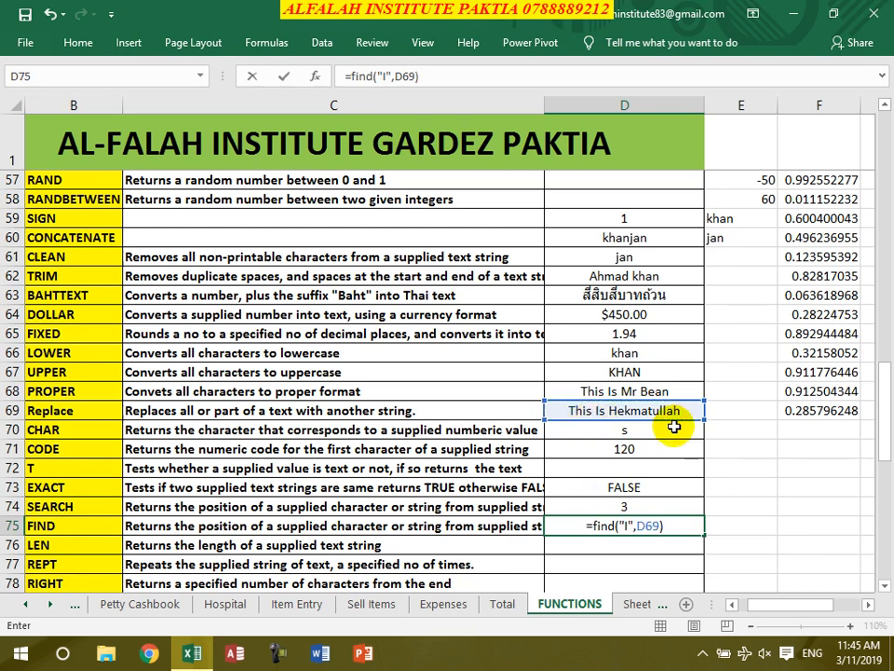
pyautogui.press('Return')
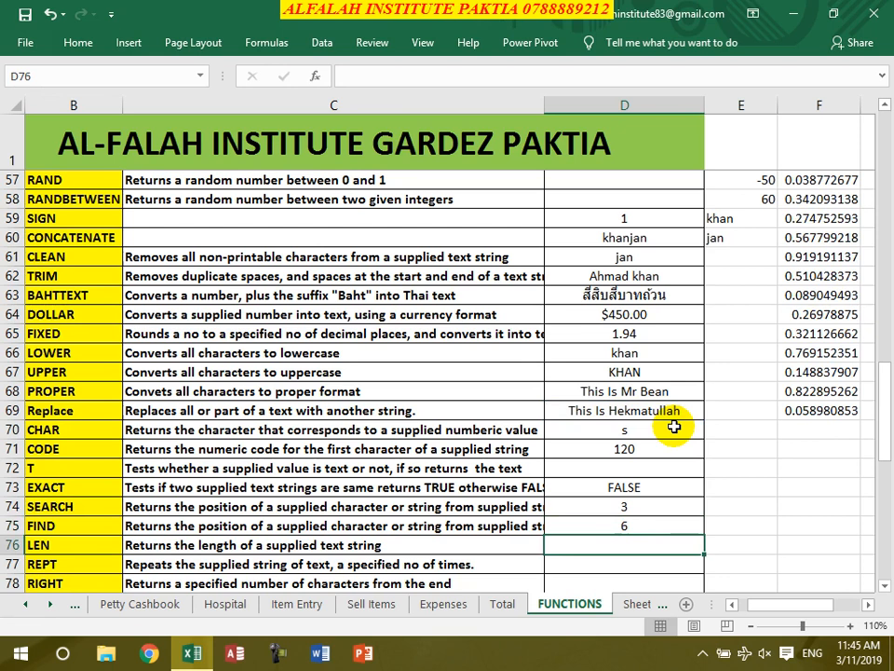
# - Enter =LEN(D69) in D76, returning 19
pyautogui.write('=len')
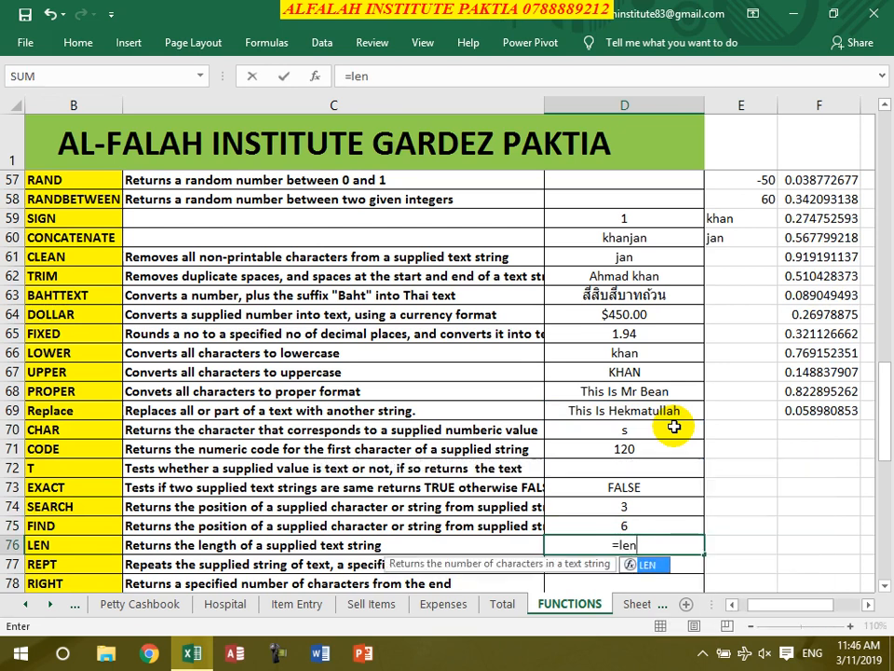
pyautogui.write('(')
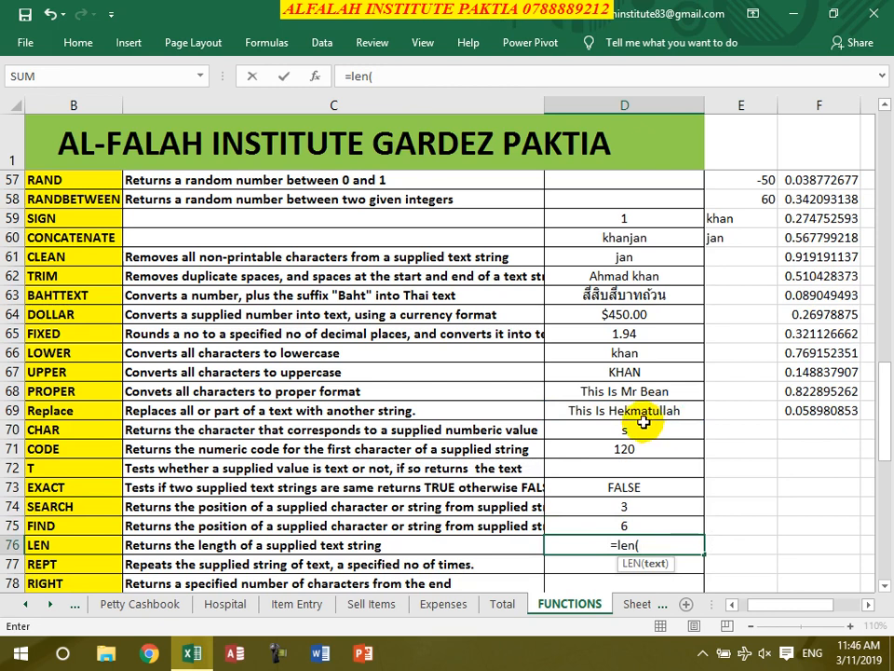
pyautogui.click(643, 412)
pyautogui.write(')')
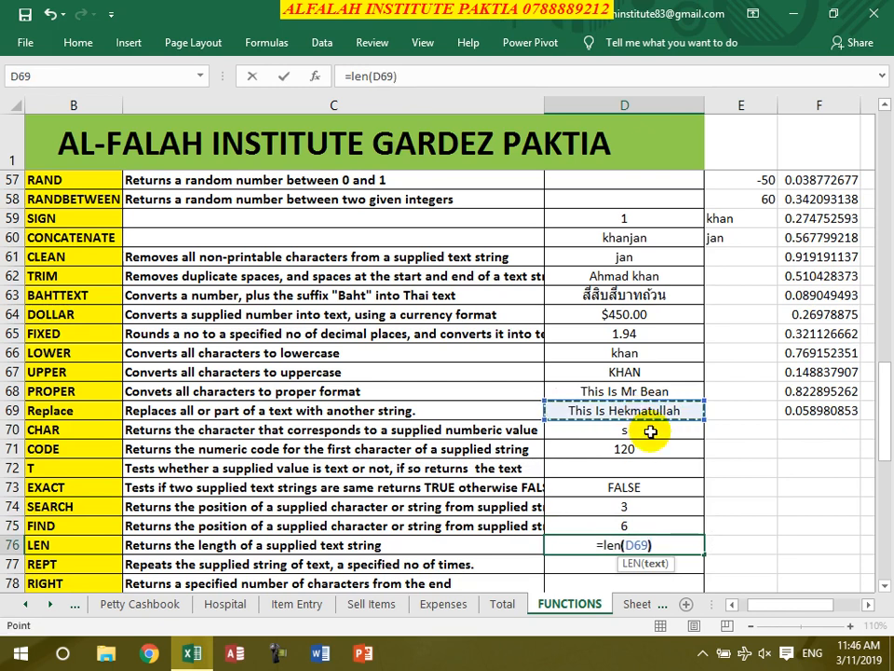
pyautogui.press('Return')
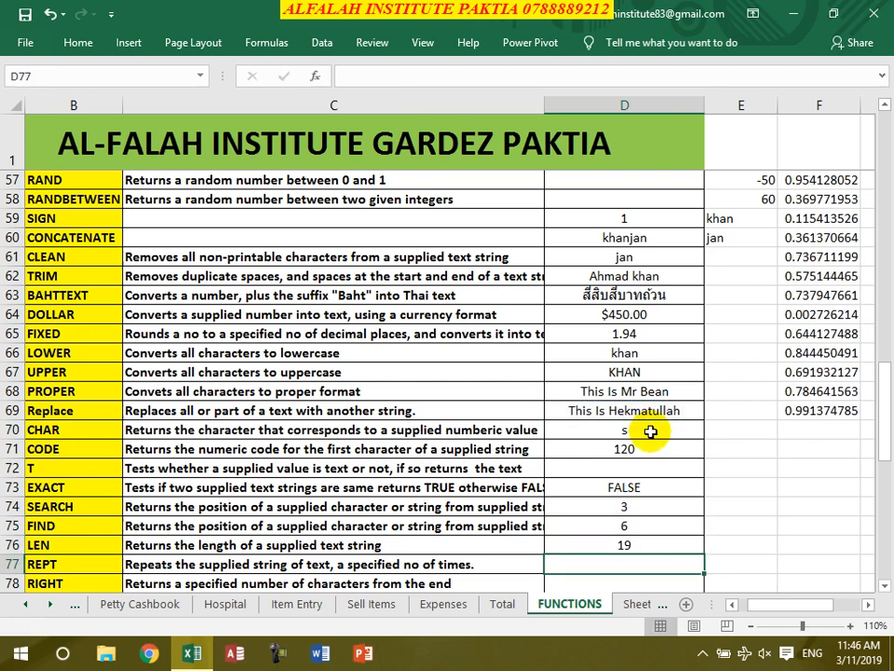
# - Enter =REPT("Jan ",4) in D77 to show Jan Jan Jan Jan
pyautogui.write('=')
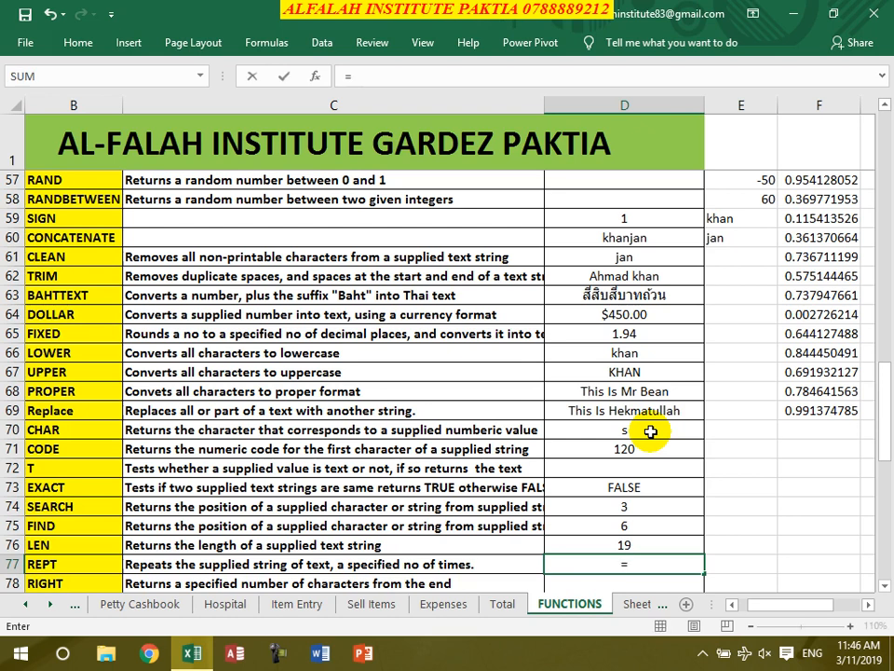
pyautogui.write('rept(')
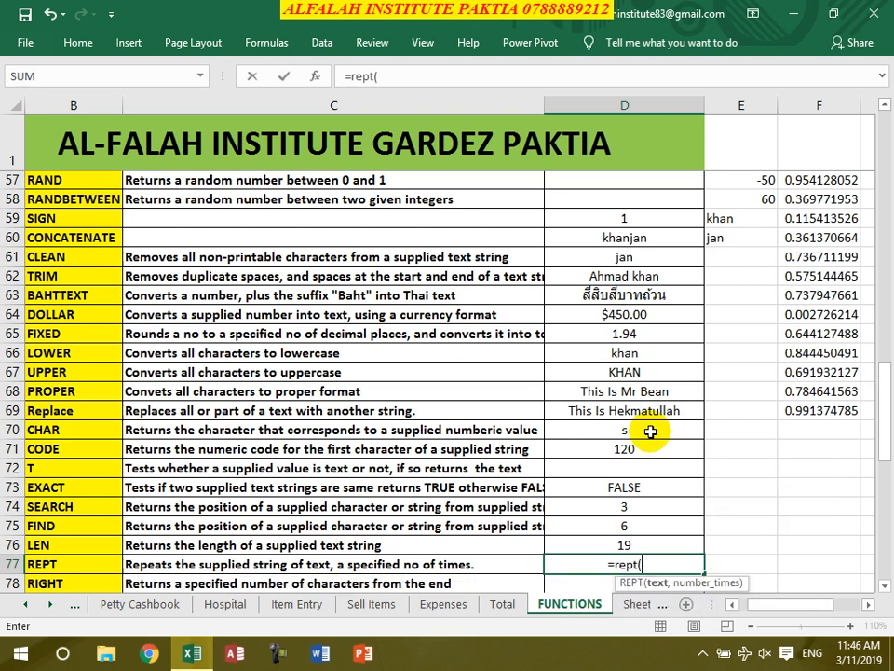
pyautogui.write('"khan')
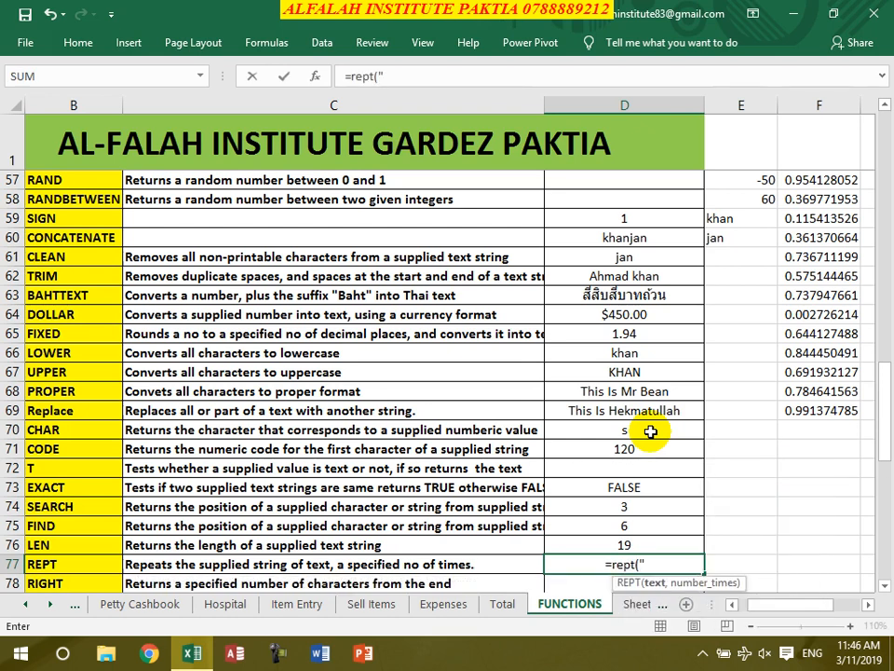
pyautogui.press('BackSpace')
pyautogui.press('BackSpace')
pyautogui.press('BackSpace')
pyautogui.press('BackSpace')
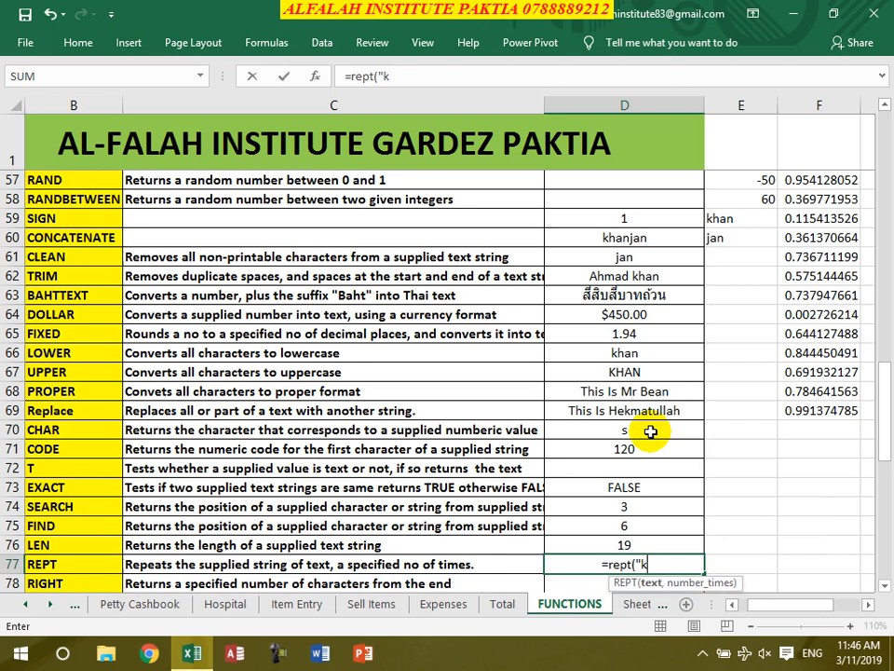
pyautogui.write('Jan')
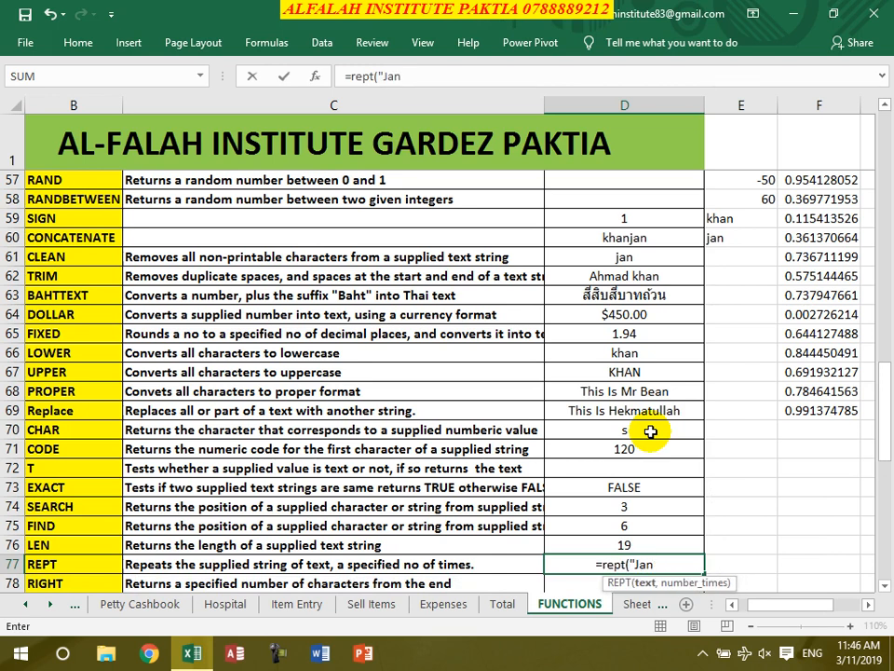
pyautogui.write(' ",')
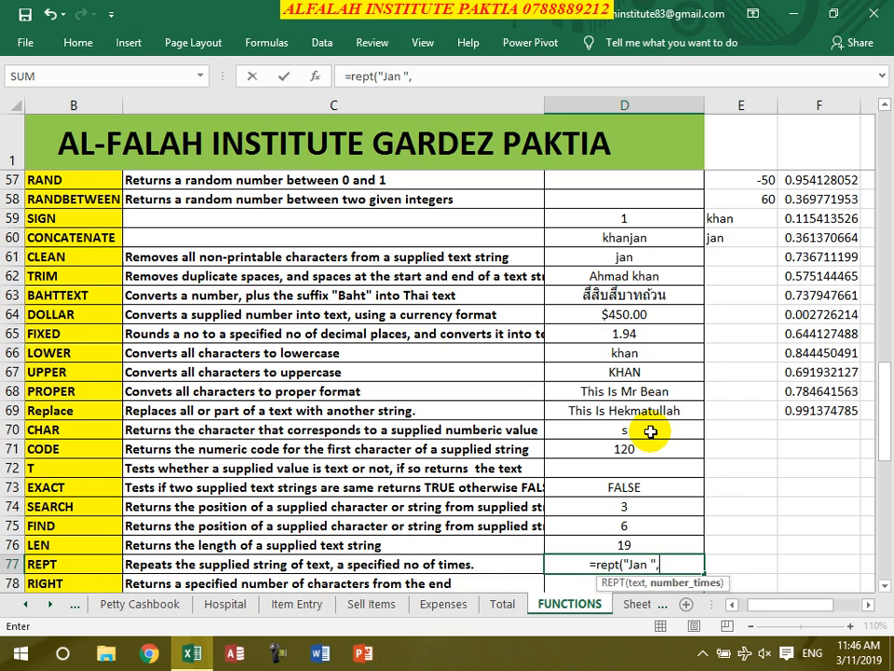
pyautogui.write('4')
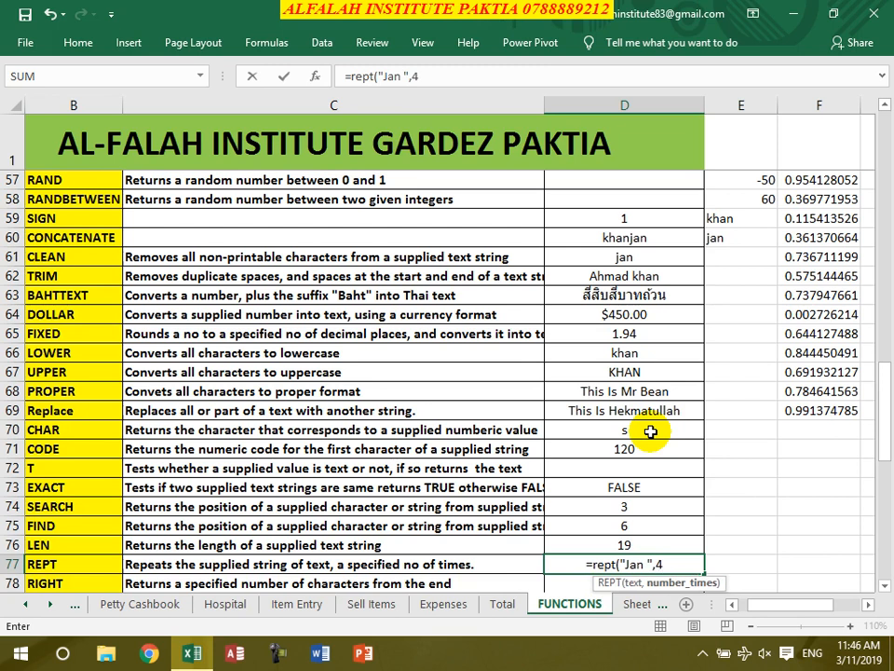
pyautogui.write(')')
pyautogui.press('Return')
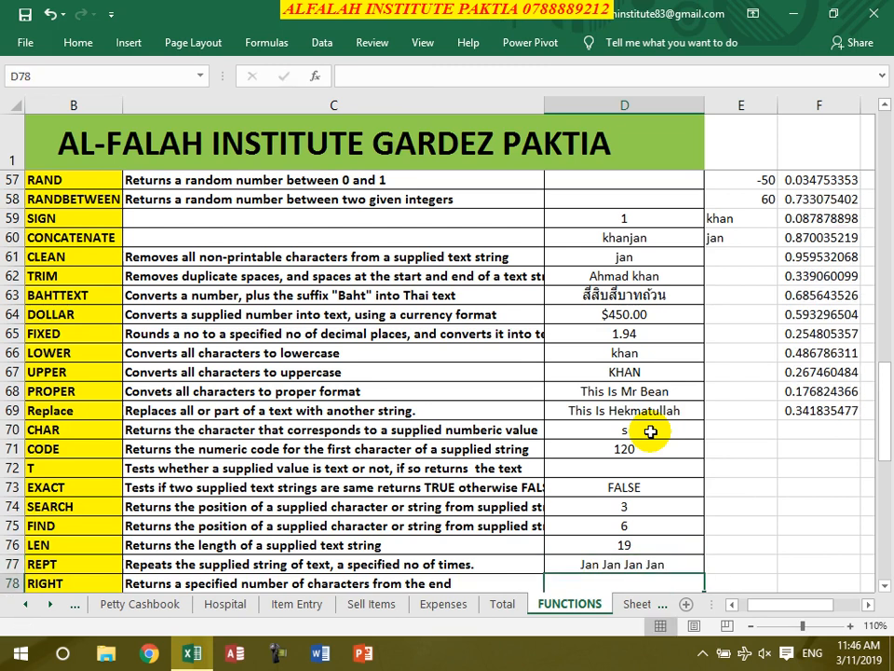
# - Enter =RIGHT(D69,11) in D78 to return D69's last 11 characters
pyautogui.write('=right(')
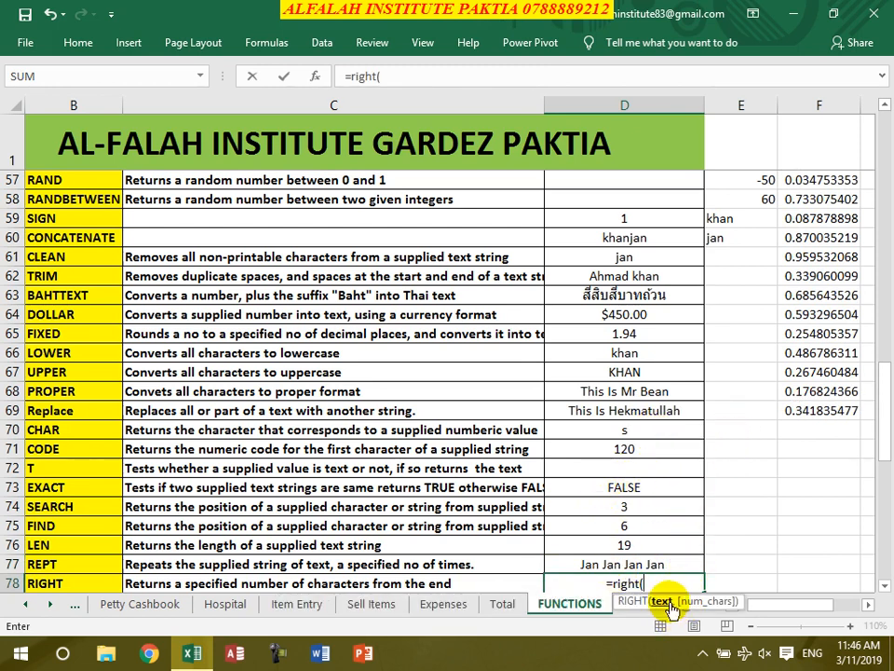
pyautogui.click(633, 409)
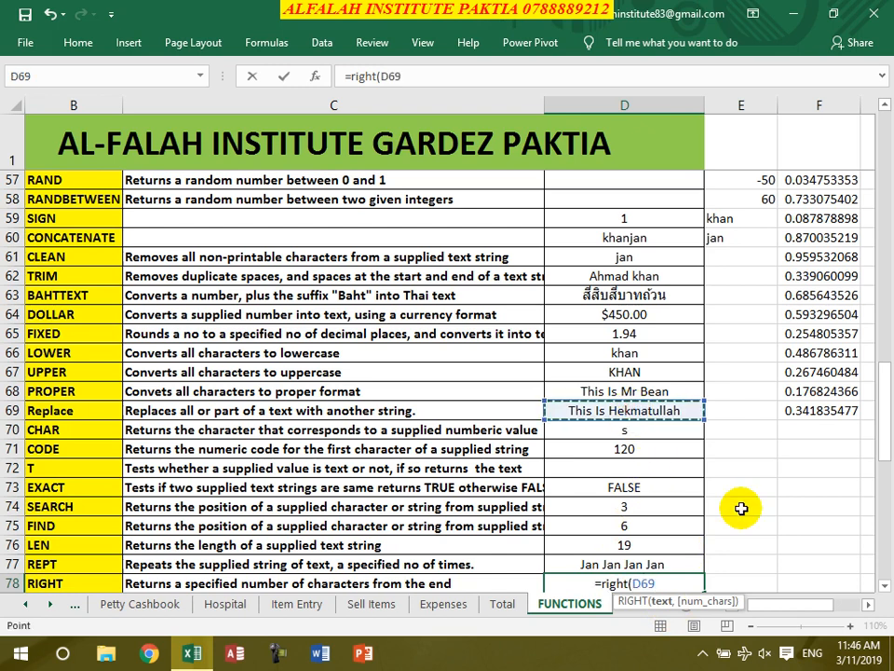
pyautogui.write(',')
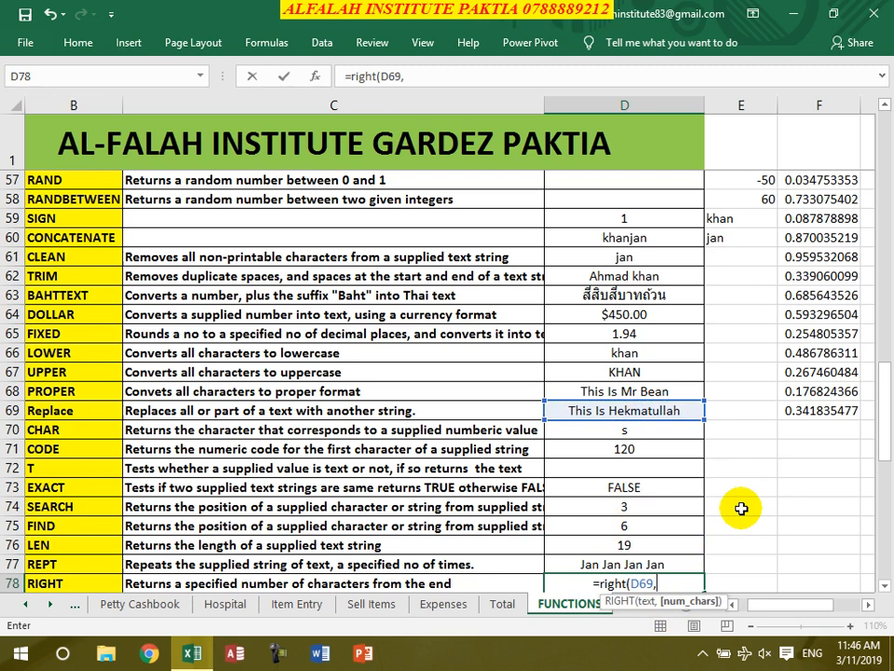
pyautogui.write('11)')
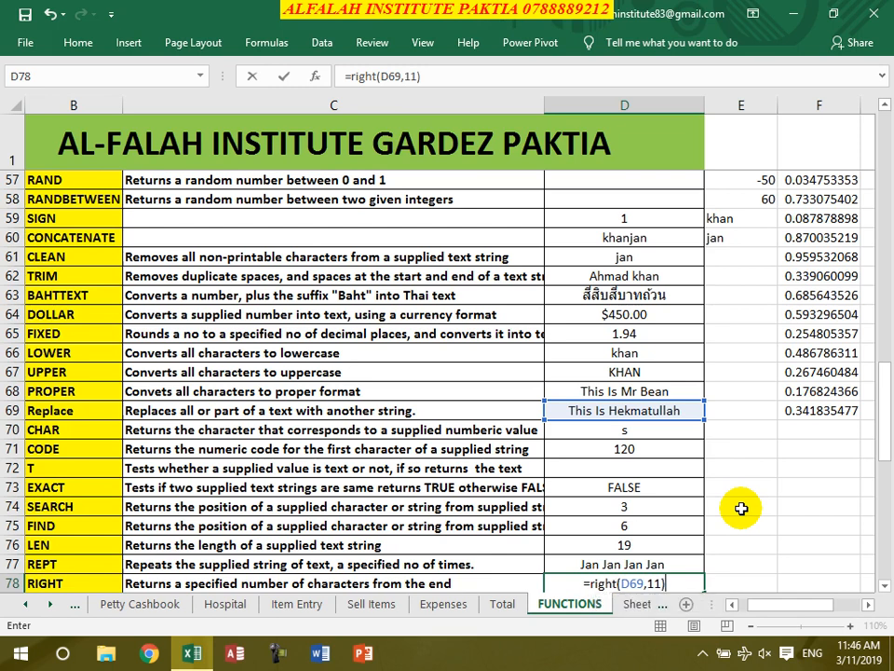
pyautogui.press('Return')
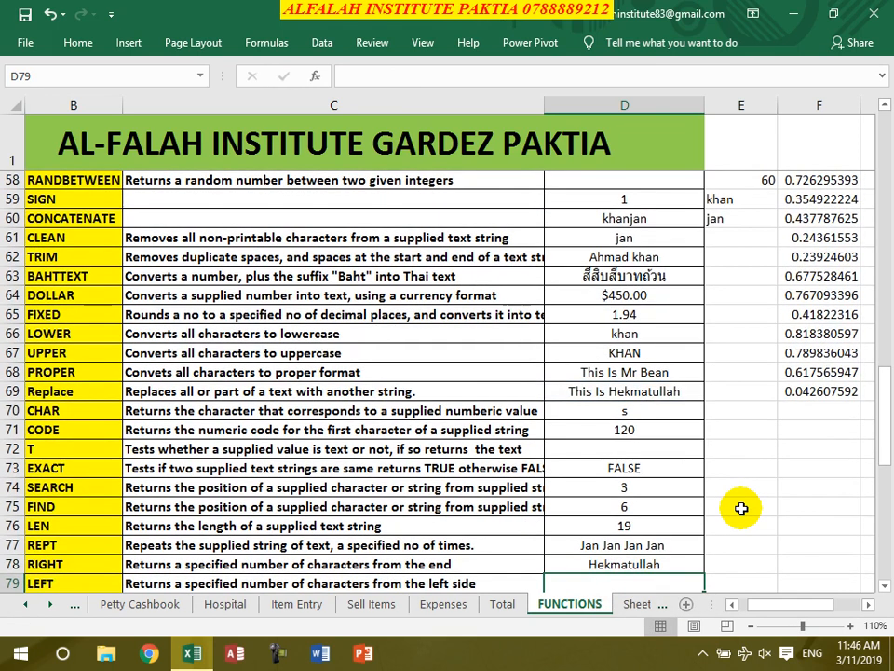
# - Enter =LEFT(D69,4) in D79, returning This
pyautogui.write('=left(')
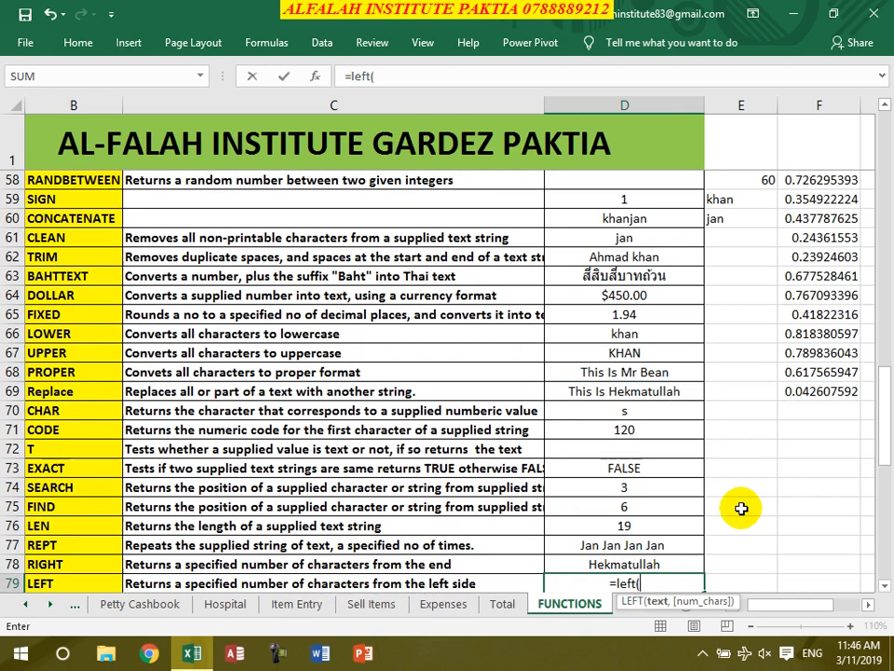
pyautogui.click(601, 393)
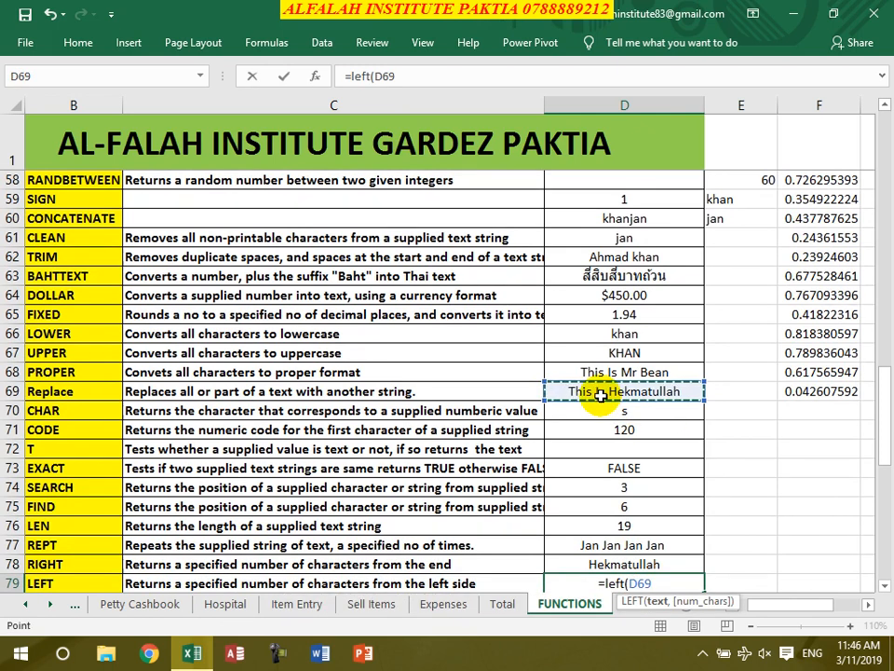
pyautogui.write(',4)')
pyautogui.press('Return')
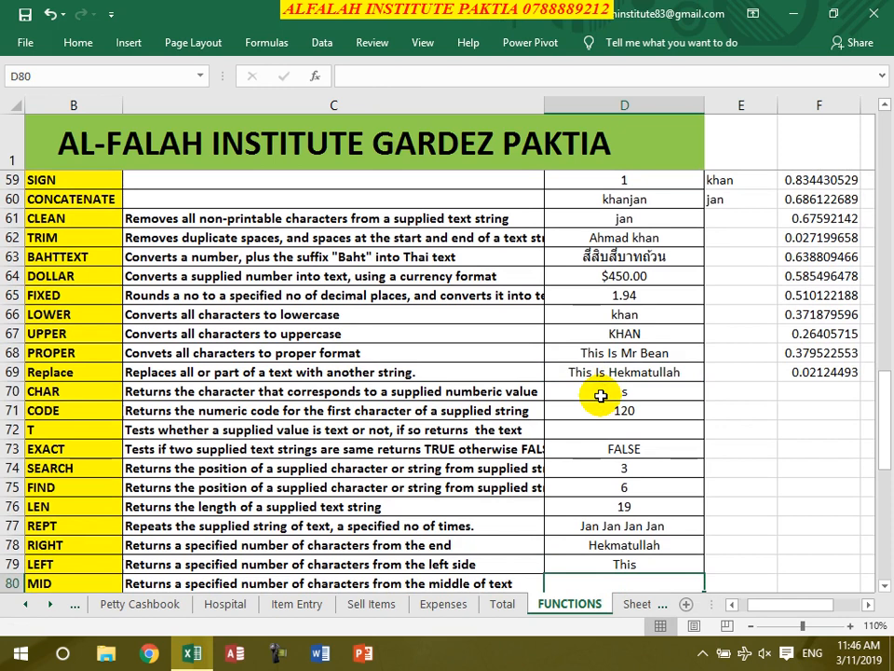
# - Enter =MID(D77,5,3) in D80, returning Jan
pyautogui.write('=mid(')
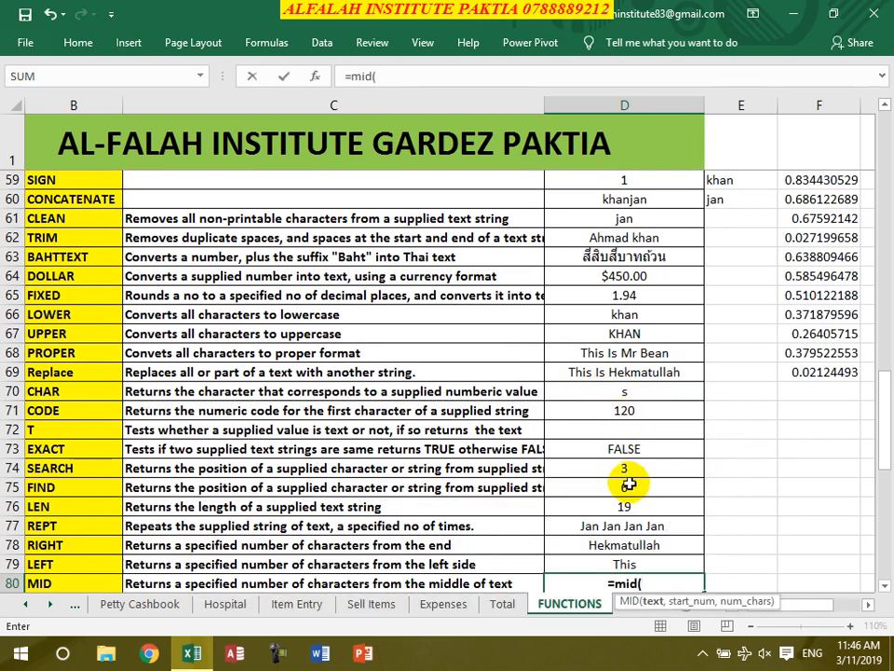
pyautogui.click(612, 526)
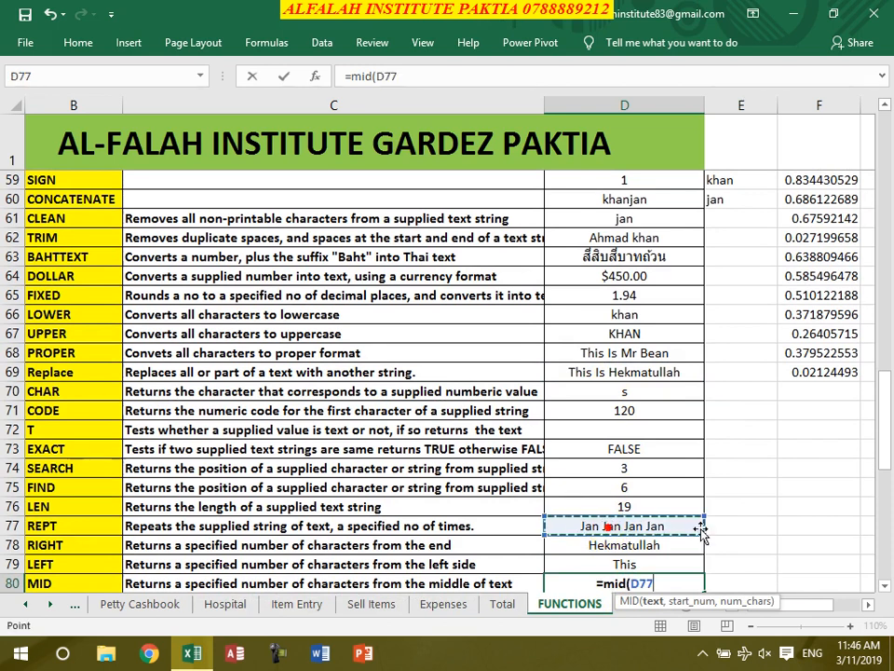
pyautogui.write(',')
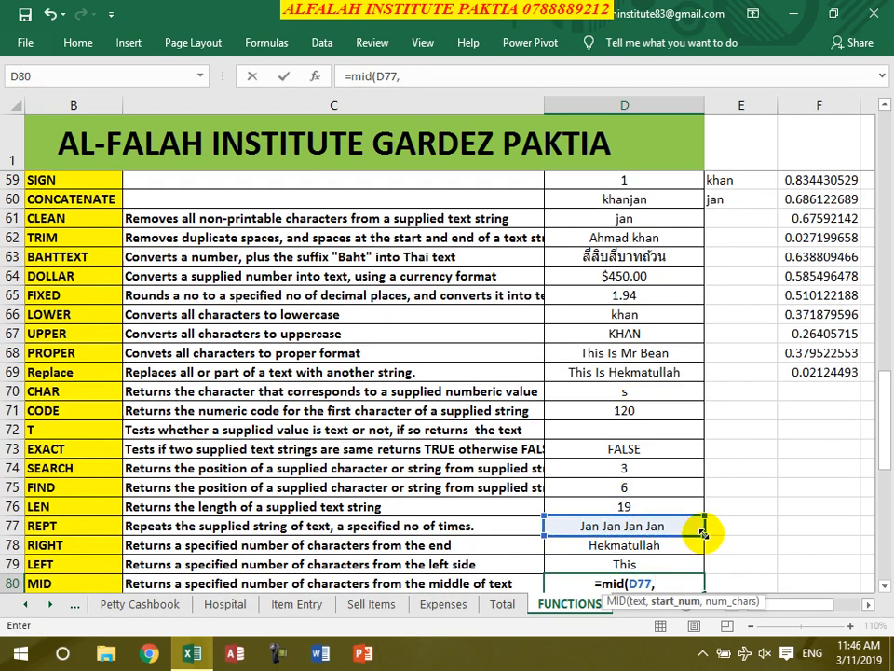
pyautogui.write('5,3')
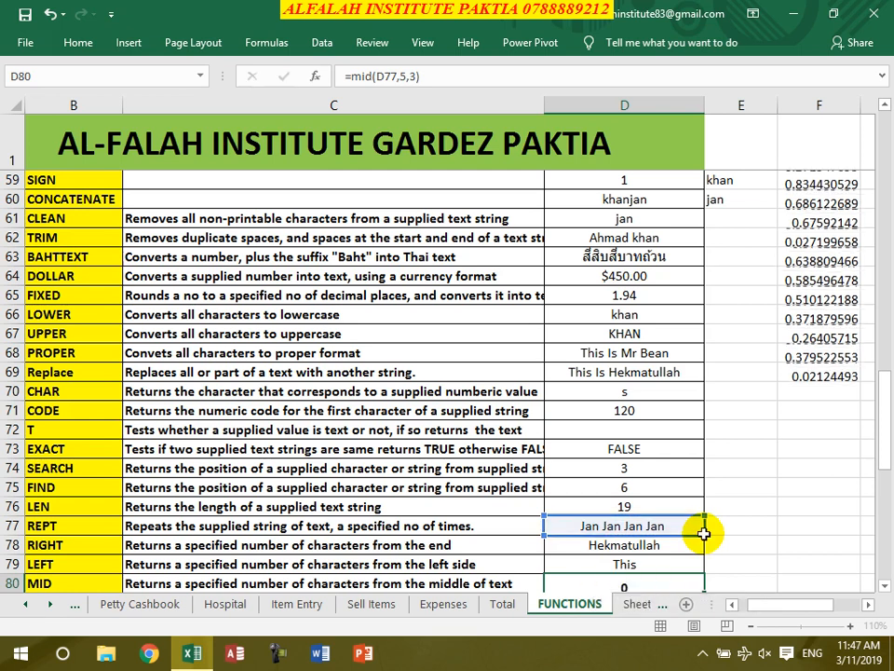
pyautogui.press('Return')
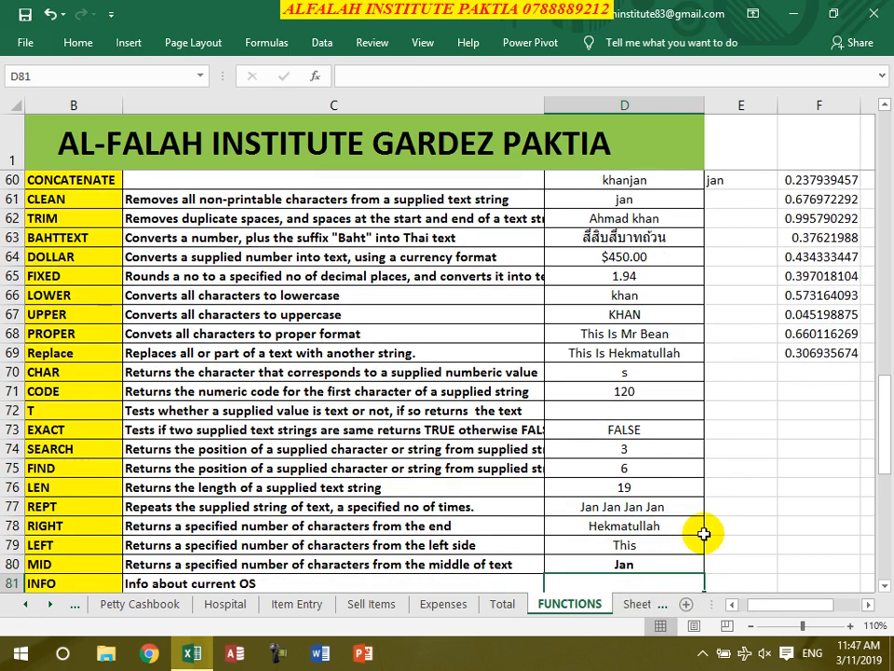
# - Enter =INFO("OSVERSION") in D81, showing Windows (32-bit) NT 10.00
pyautogui.write('=info(')
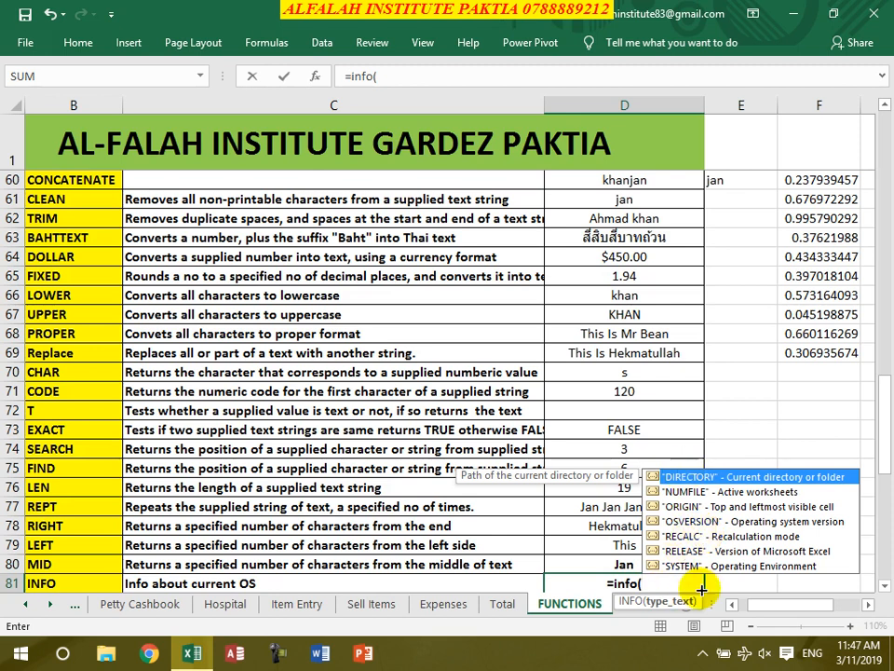
pyautogui.doubleClick(701, 521)
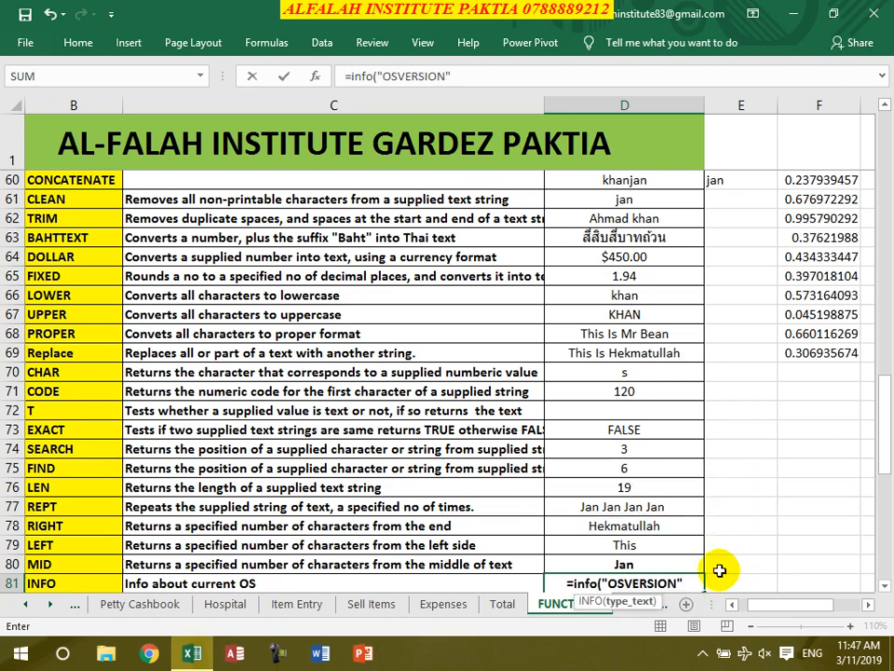
pyautogui.write(')')
pyautogui.press('Return')
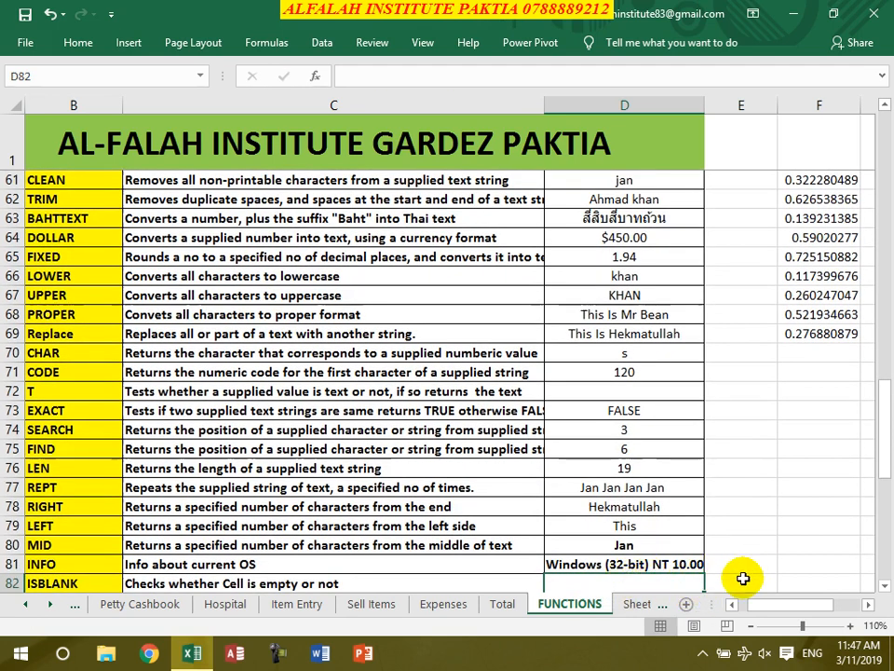
# - Enter =ISBLANK(D72) in D82, returning FALSE
pyautogui.scroll(-3, 740, 569)
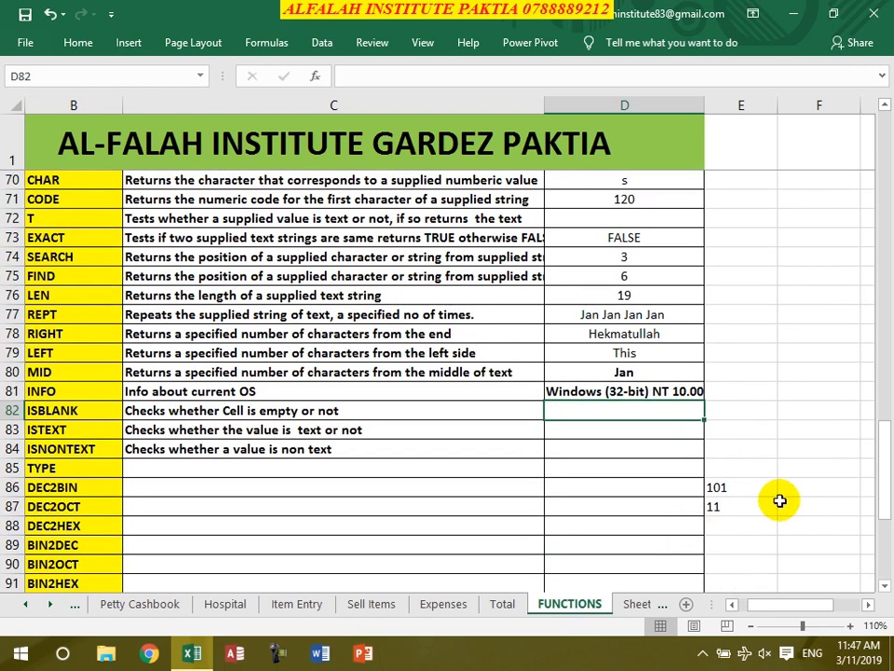
pyautogui.write('=isvl')
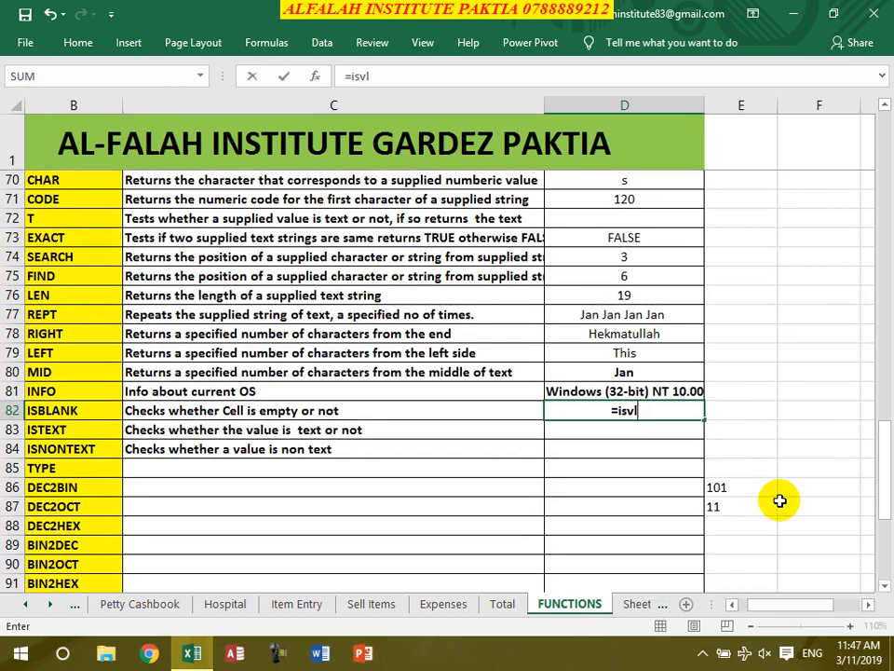
pyautogui.press('BackSpace')
pyautogui.press('BackSpace')
pyautogui.write('bla')
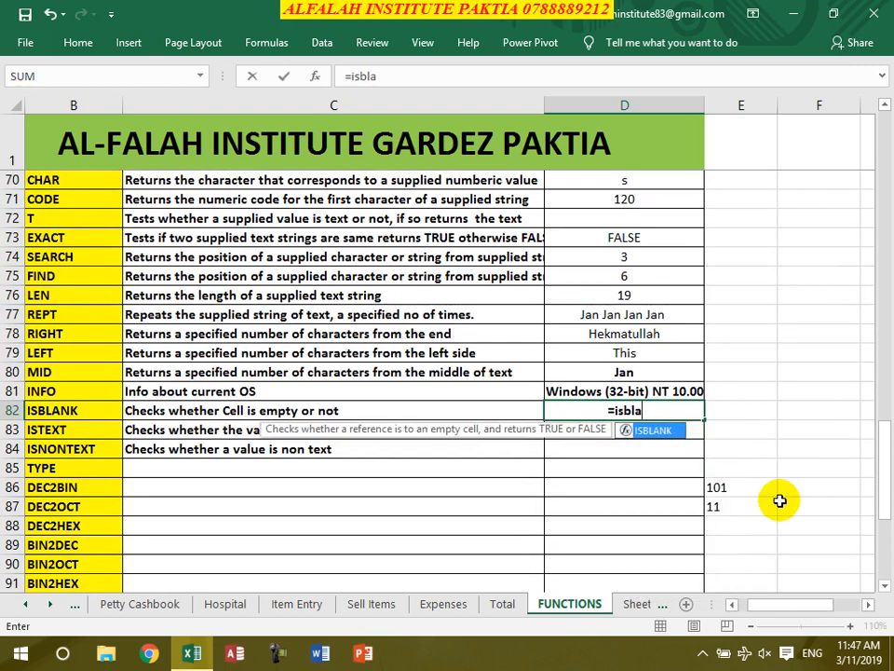
pyautogui.write('kn')
pyautogui.press('BackSpace')
pyautogui.press('BackSpace')
pyautogui.write('nk')
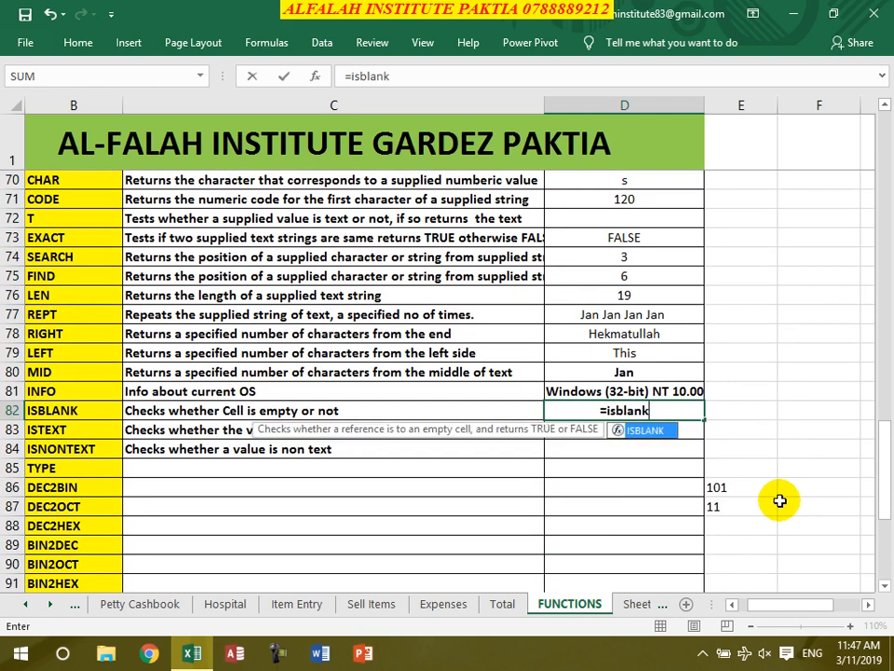
pyautogui.write('(')
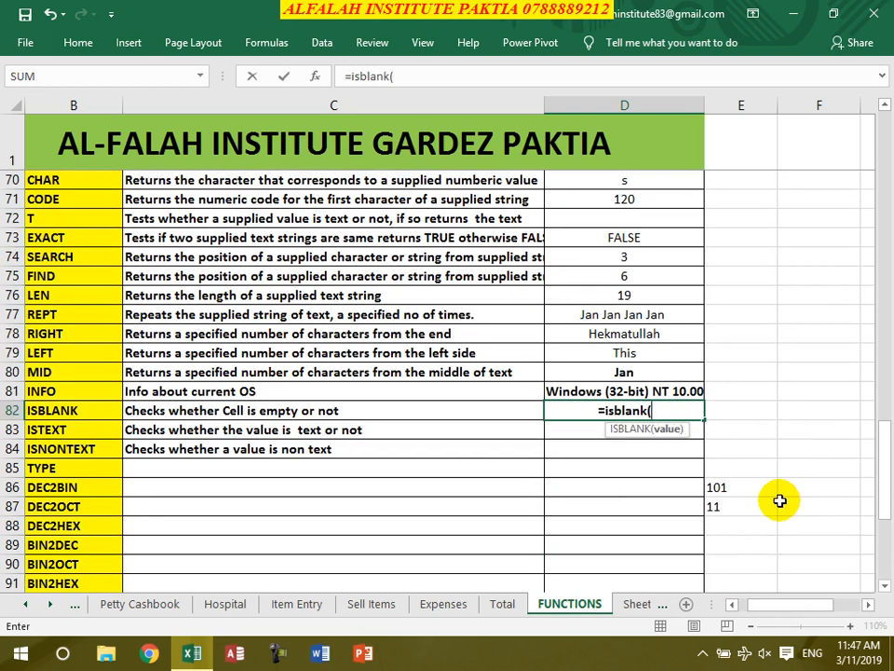
pyautogui.click(615, 215)
pyautogui.write(')')
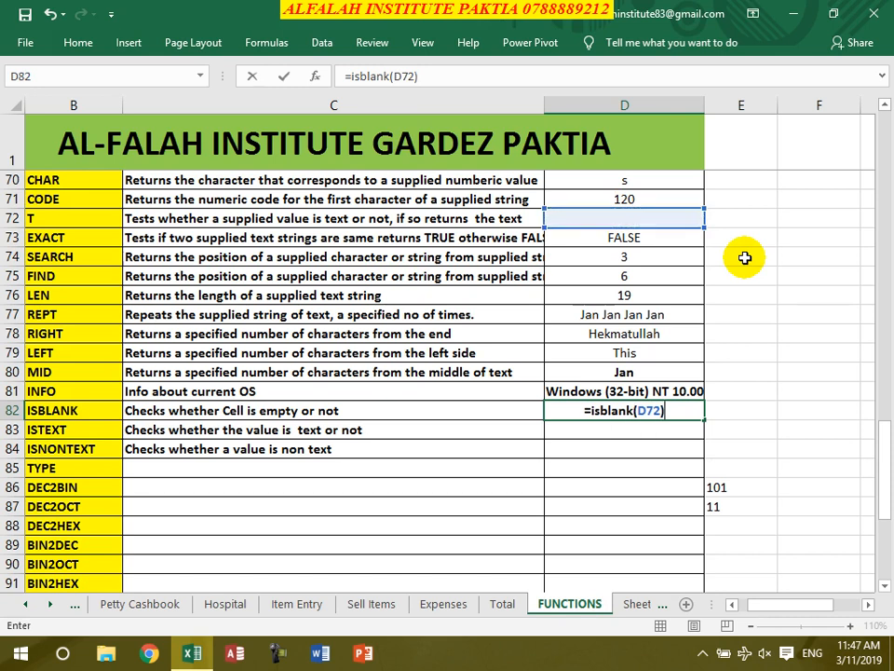
pyautogui.press('Return')
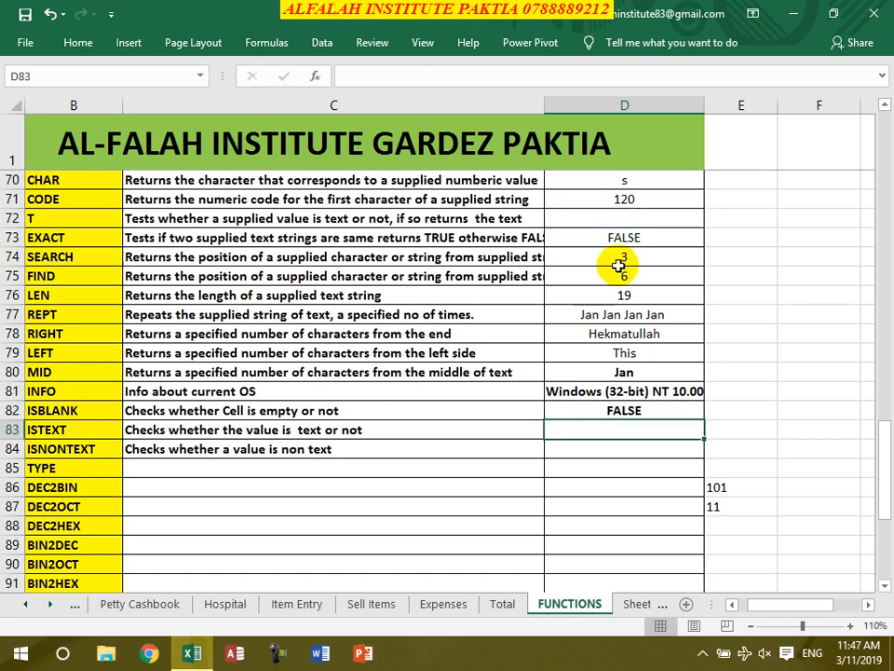
# - Enter =ISTEXT(D81) in D83, returning TRUE
pyautogui.click(613, 219)
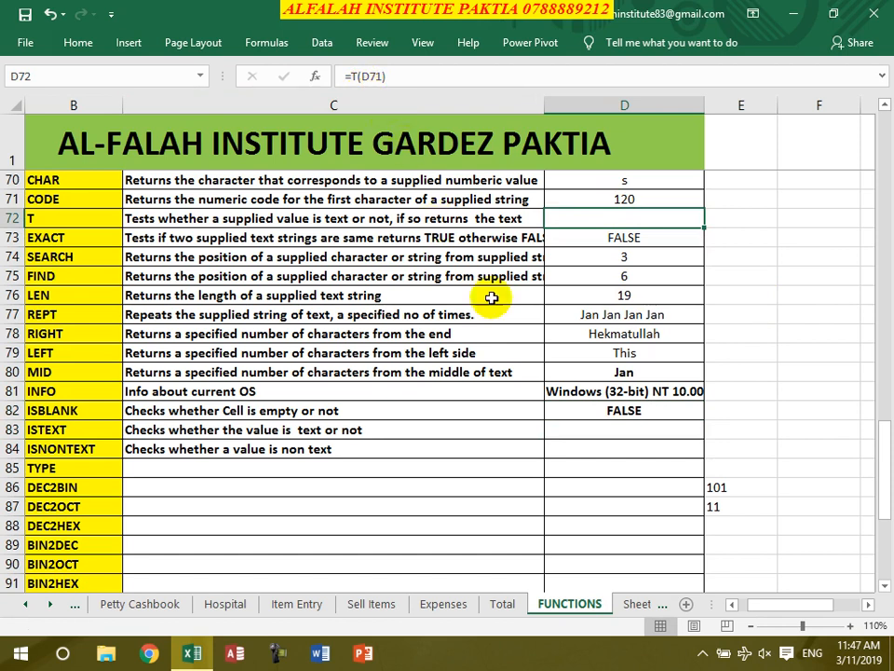
pyautogui.click(625, 431)
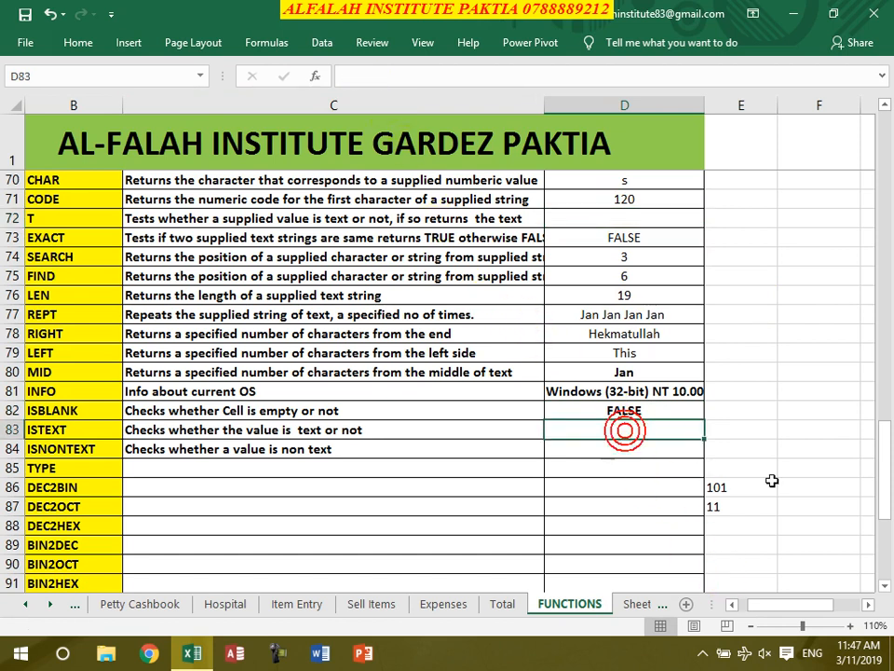
pyautogui.write('=')
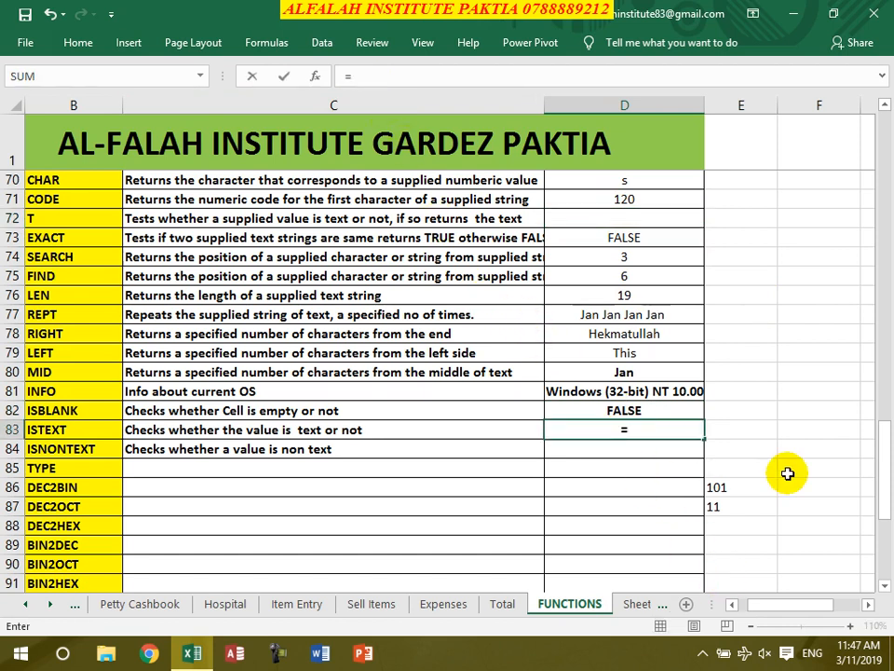
pyautogui.write('istext(')
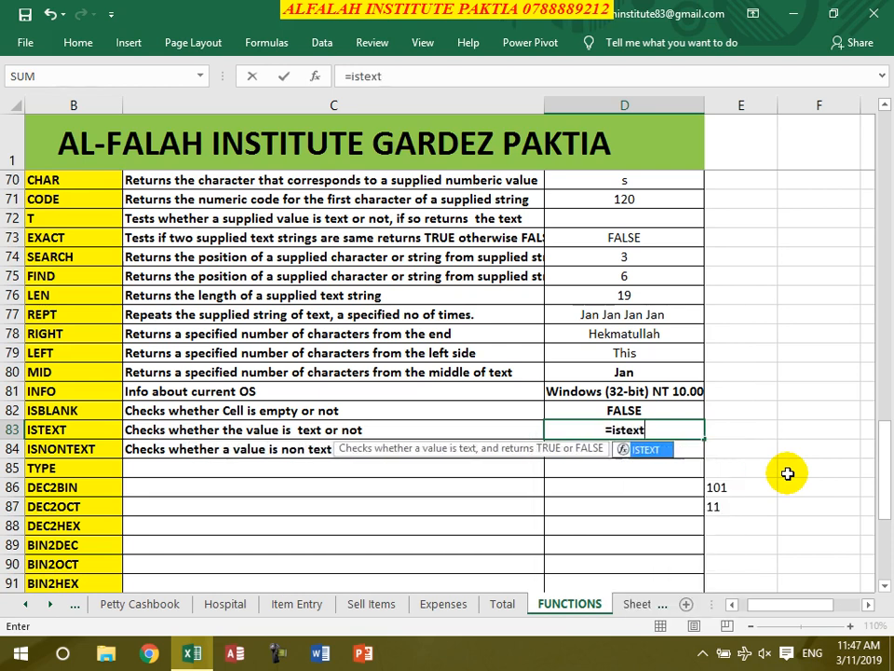
pyautogui.click(608, 389)
pyautogui.write(')')
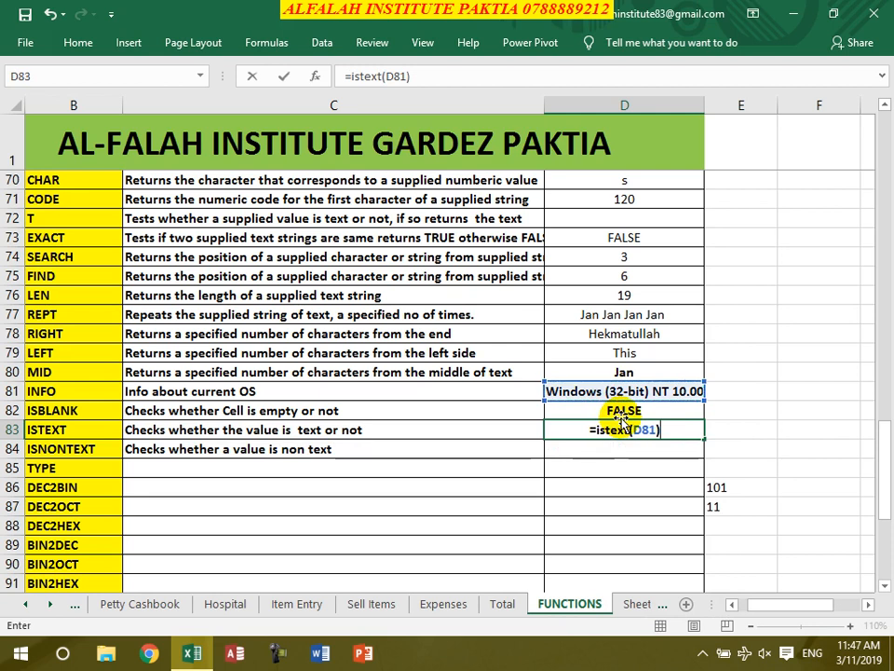
pyautogui.press('Return')
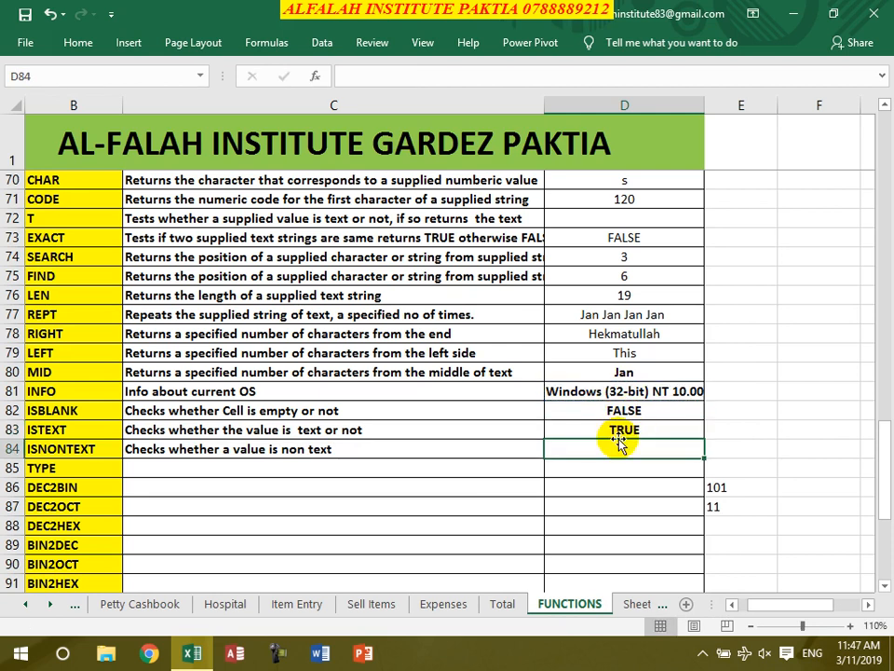
# - Enter =ISNONTEXT(D77) in D84, returning FALSE, and begin a TYPE formula in D85
pyautogui.click(617, 434)
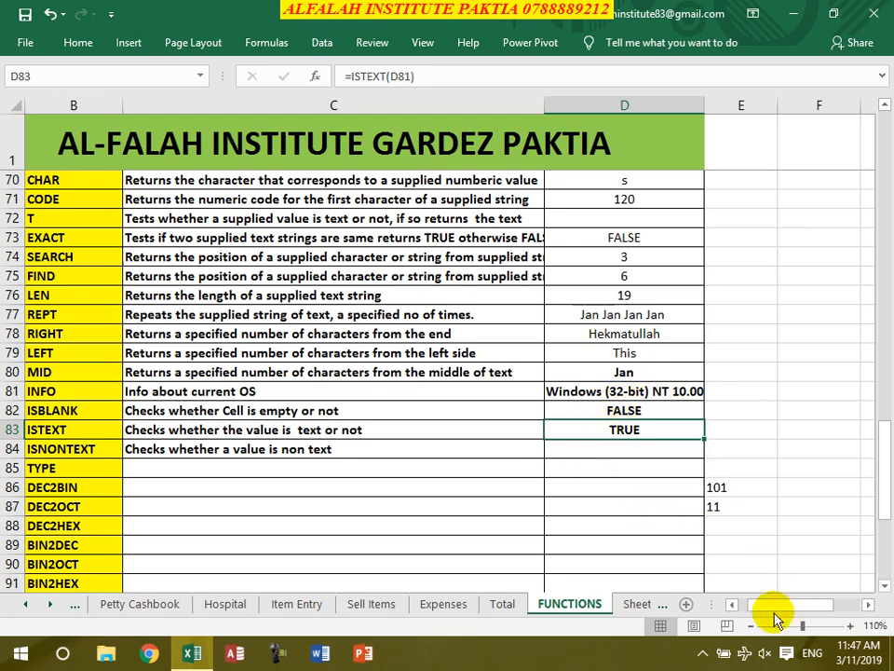
pyautogui.click(623, 449)
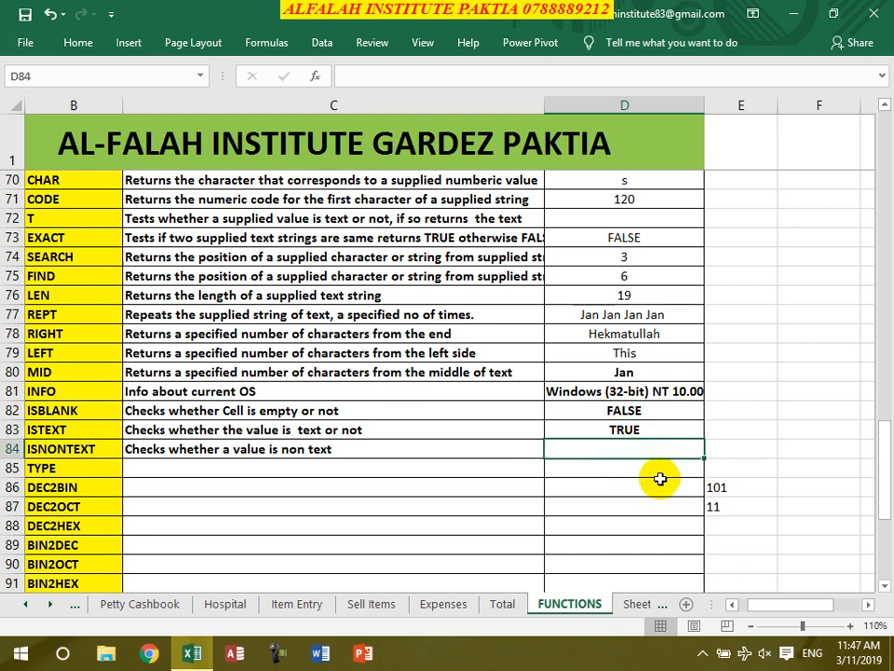
pyautogui.write('=')
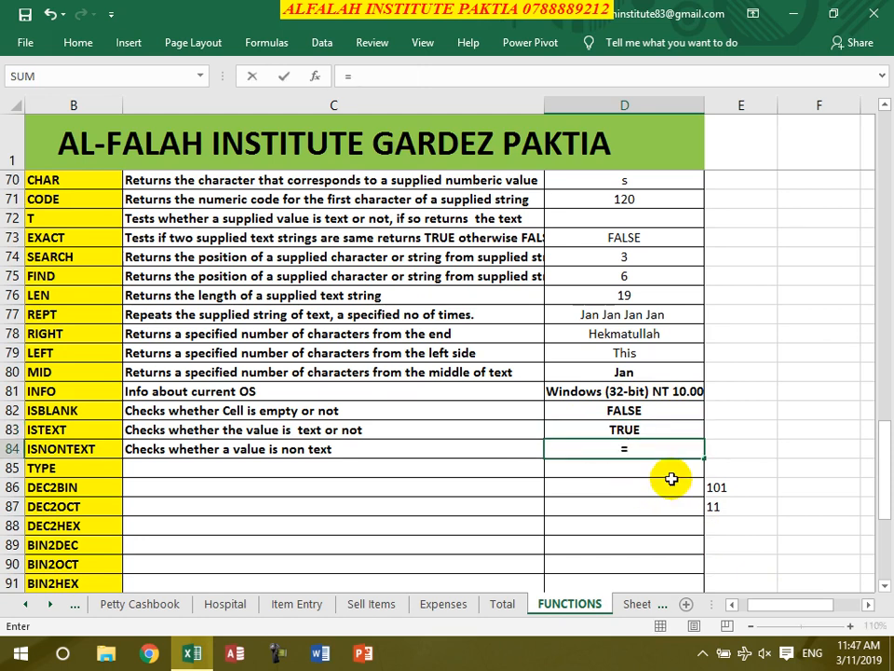
pyautogui.write('isnontext(')
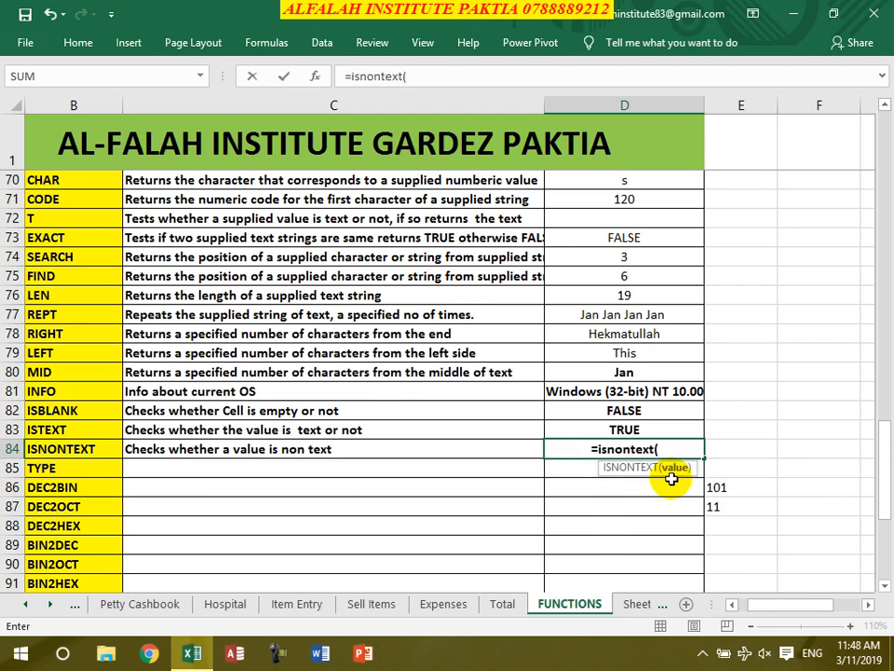
pyautogui.click(614, 314)
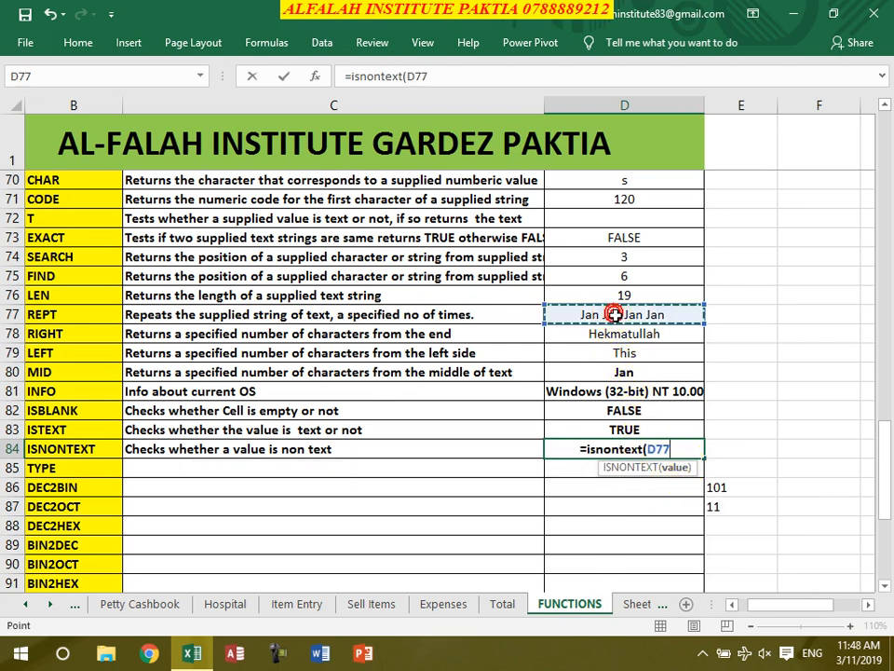
pyautogui.write(')')
pyautogui.press('Return')
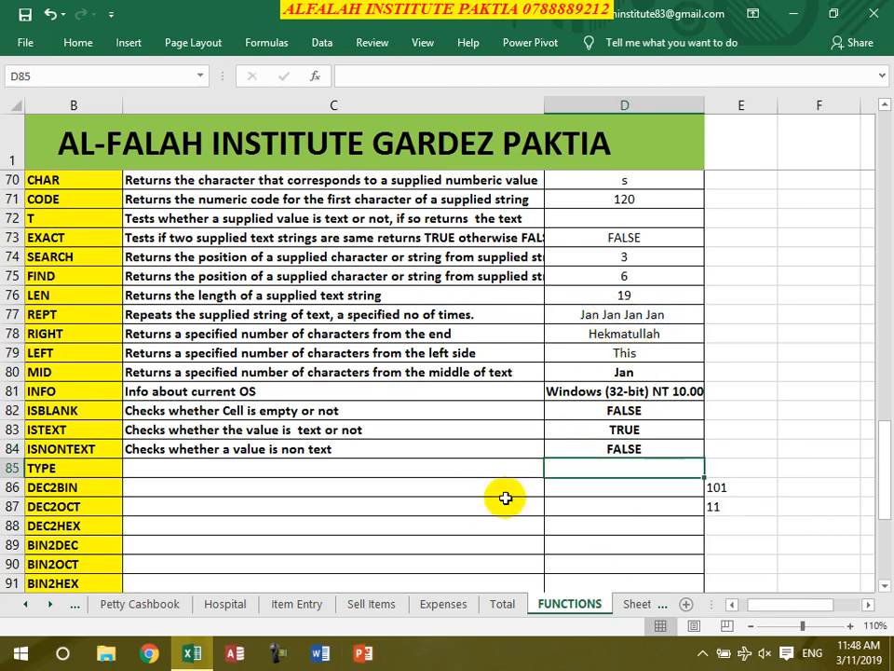
pyautogui.write('=type')
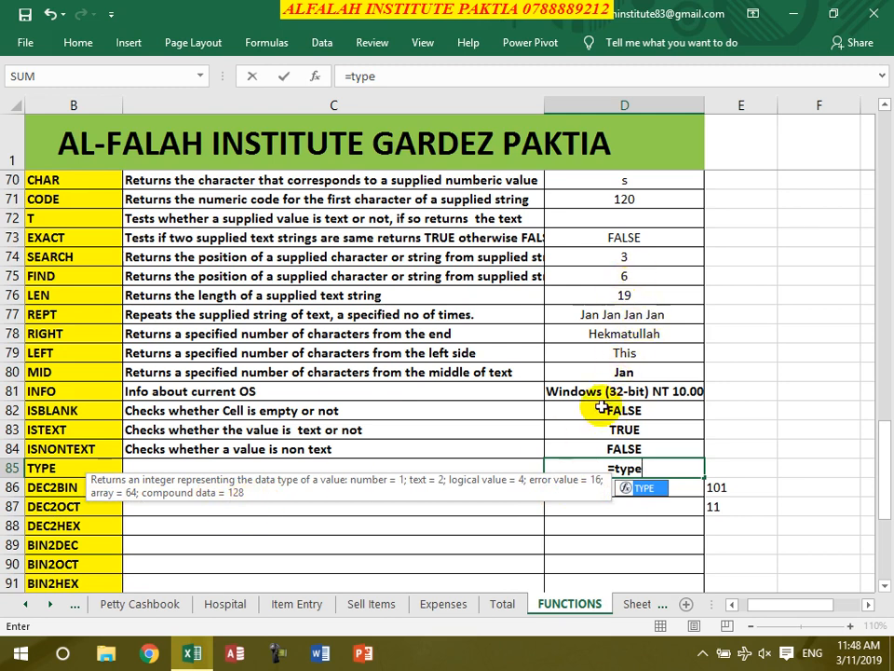
# - Enter =TYPE(D77) in D85, returning 2
pyautogui.click(624, 314)
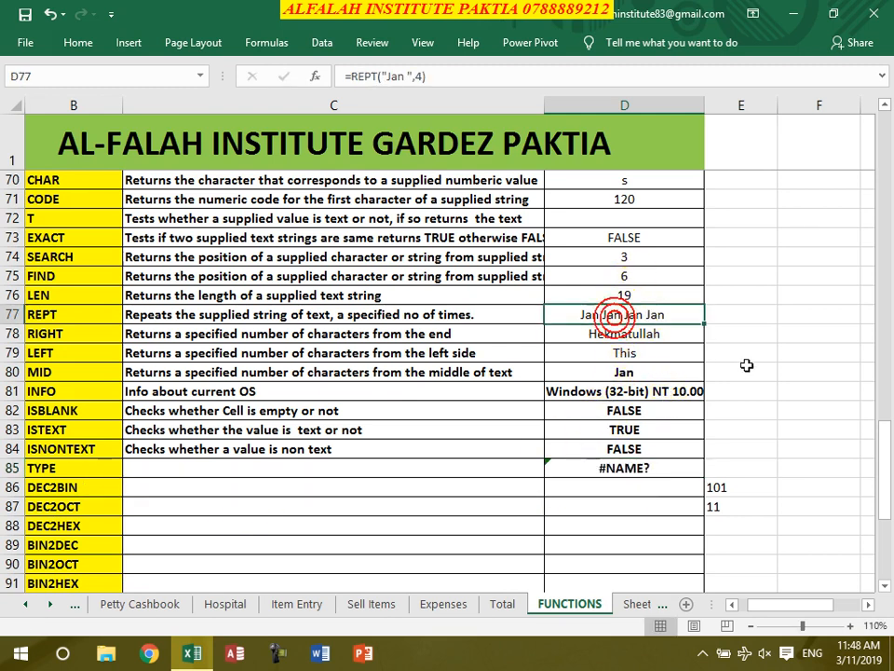
pyautogui.click(629, 470)
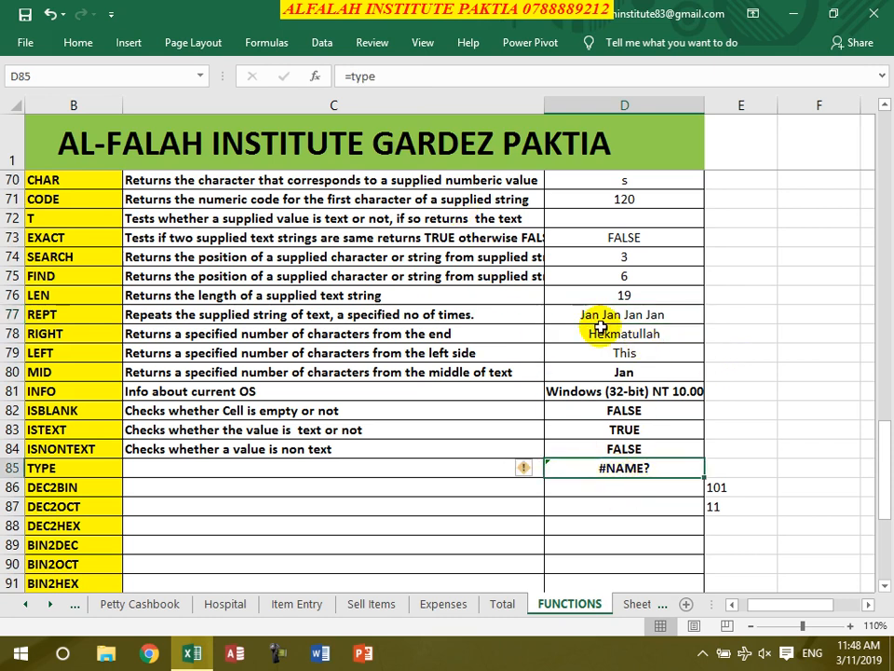
pyautogui.write('=type(')
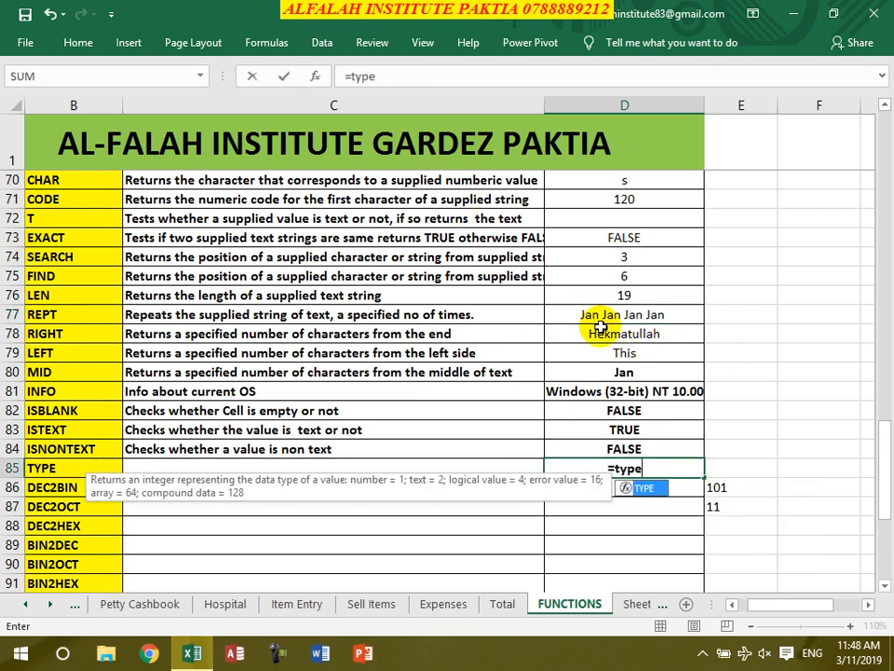
pyautogui.click(630, 314)
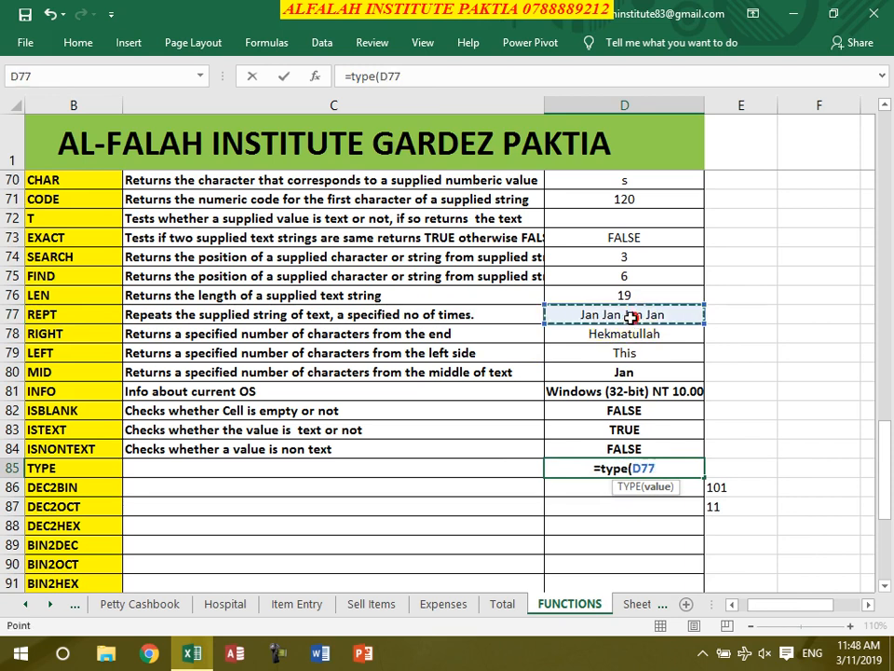
pyautogui.write(')')
pyautogui.press('Return')
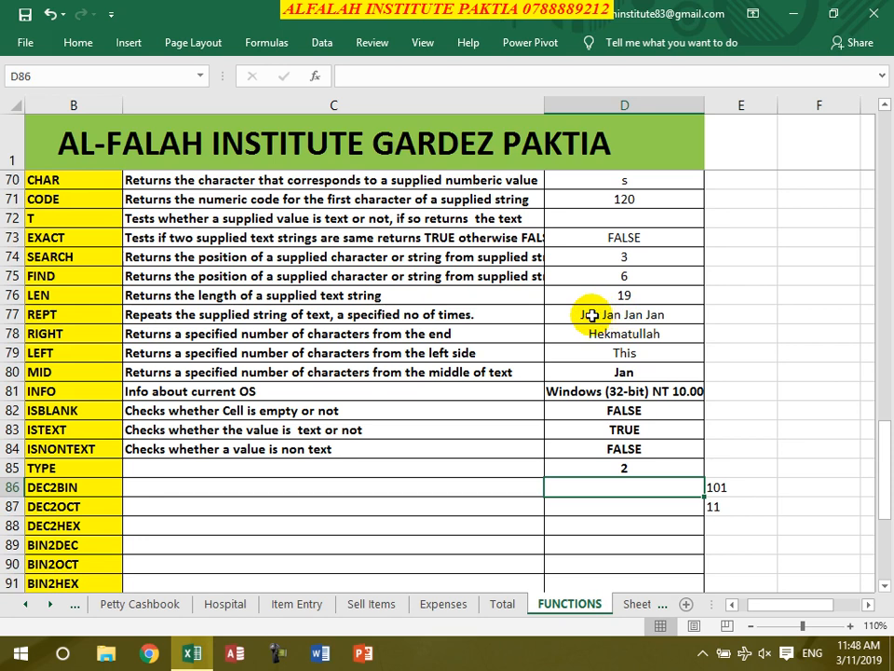
pyautogui.scroll(-1, 597, 380)
# - Scroll down to rows 79–100 to bring the empty OCT and HEX conversion rows into view
pyautogui.scroll(-2, 597, 381)
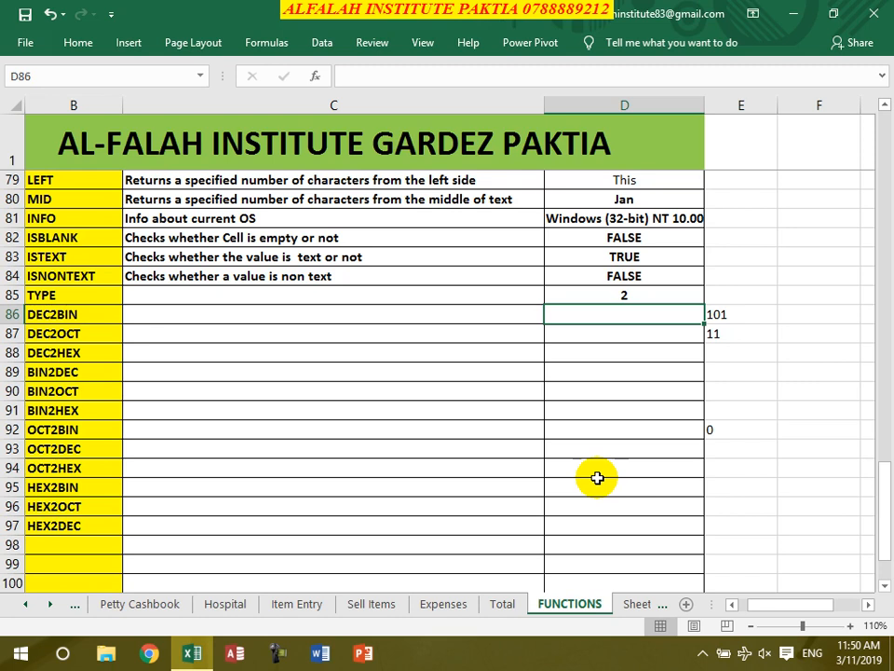
# - Enter DEC2BIN, DEC2OCT and DEC2HEX of 88 in D86–D88, giving 1011000, 130 and 58
pyautogui.write('=')
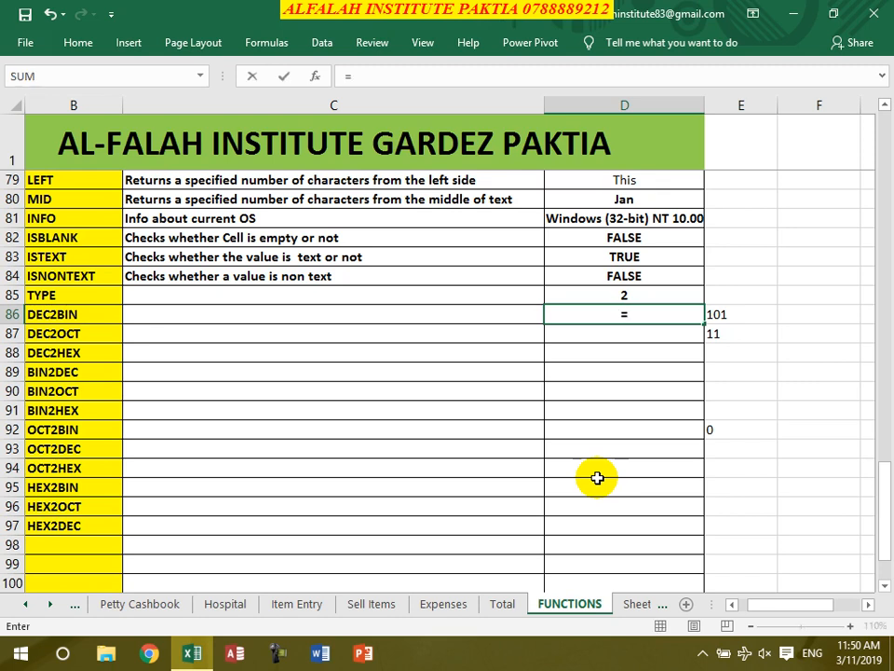
pyautogui.write('dec')
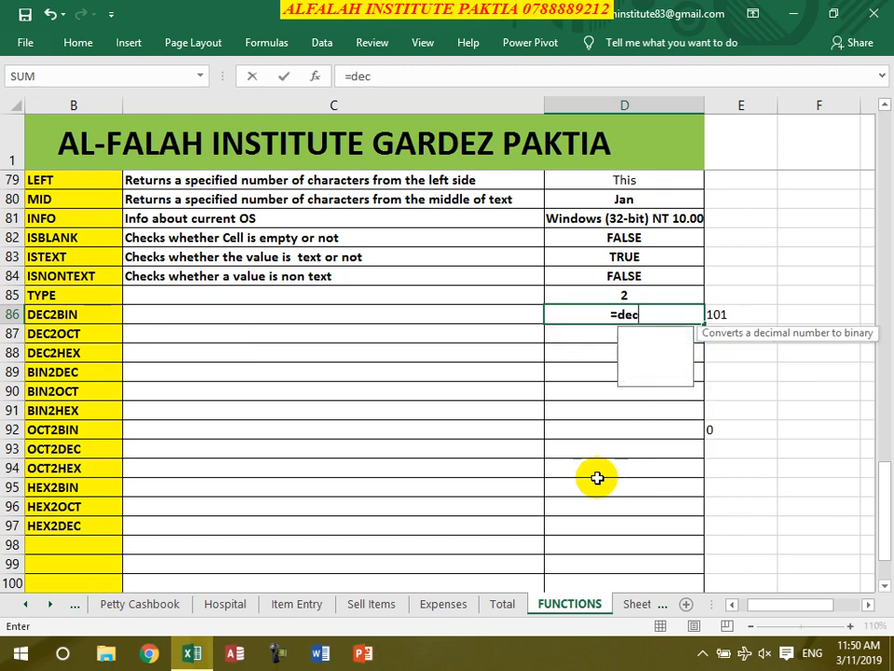
pyautogui.write('2bin(')
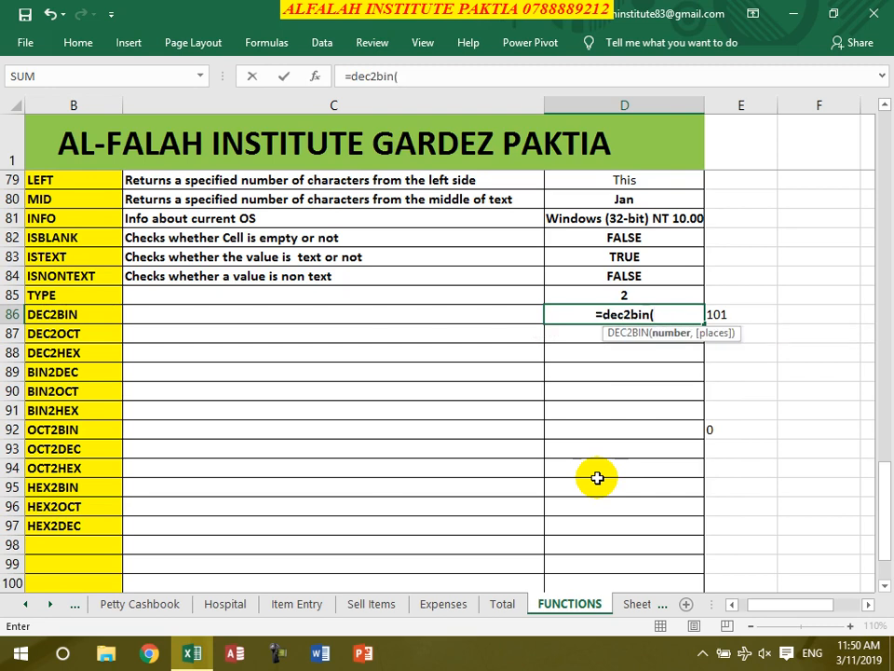
pyautogui.write('88)')
pyautogui.press('Return')
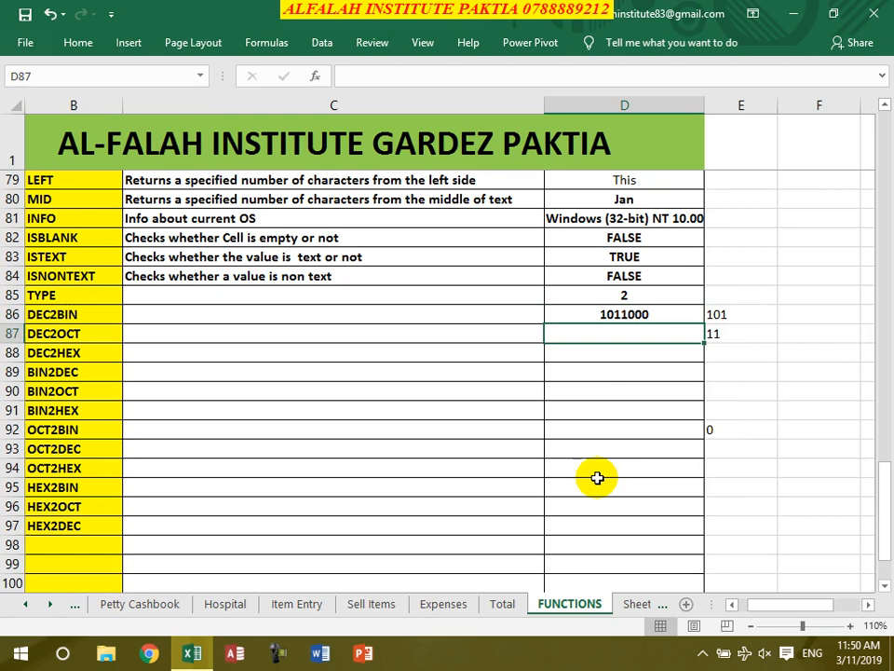
pyautogui.write('=d')
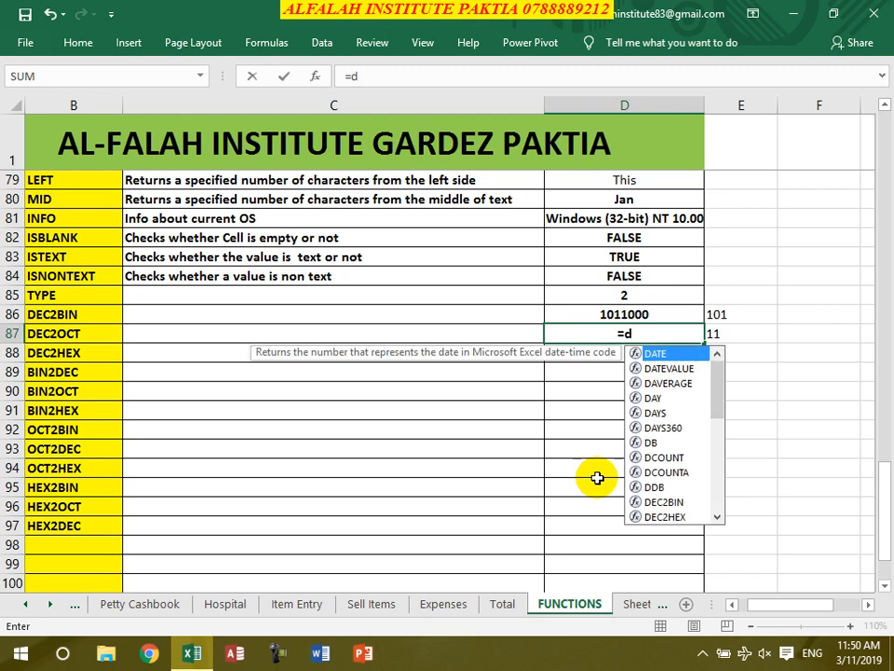
pyautogui.write('ec2')
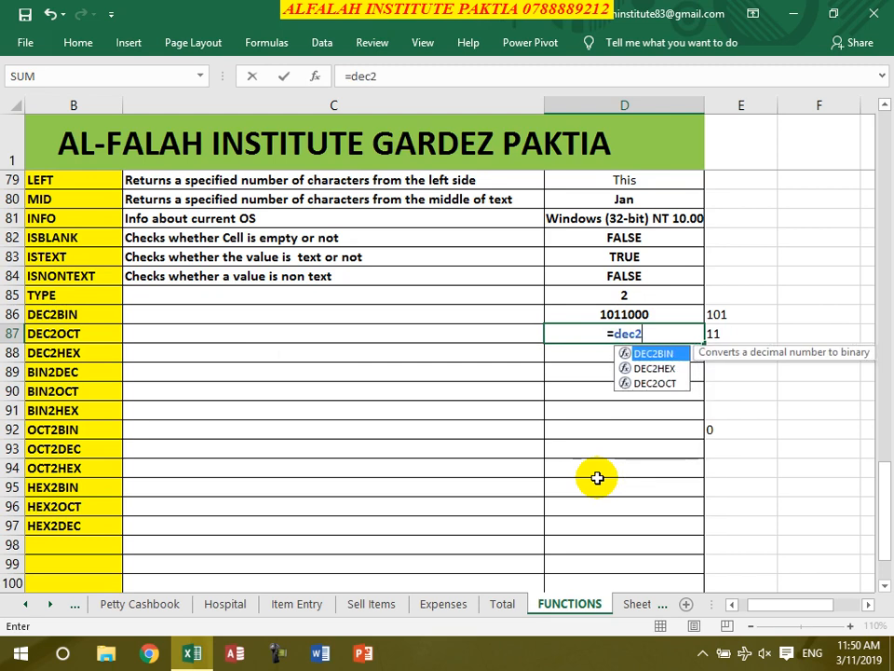
pyautogui.write('oct(')
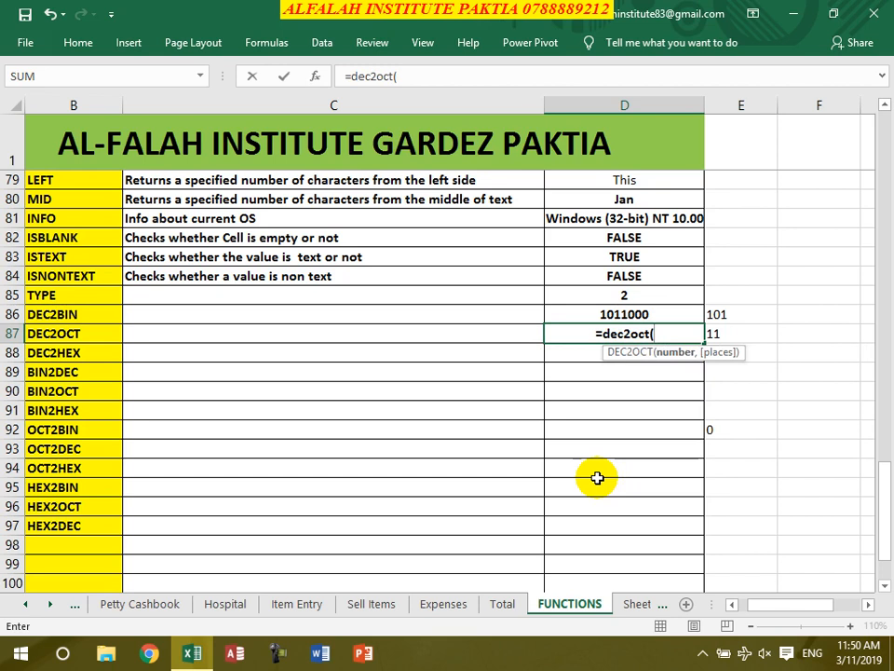
pyautogui.write('88)')
pyautogui.press('Return')
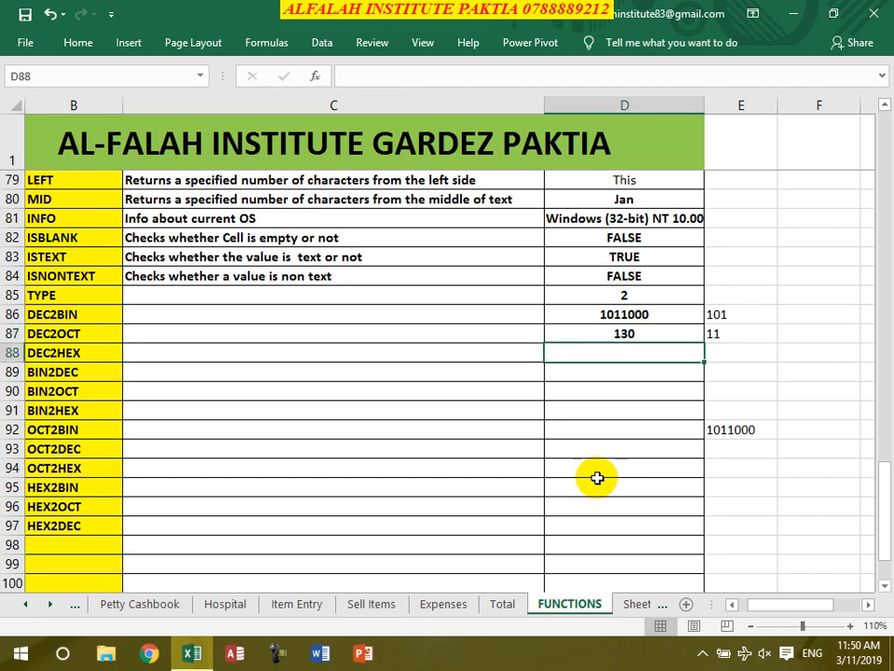
pyautogui.write('=')
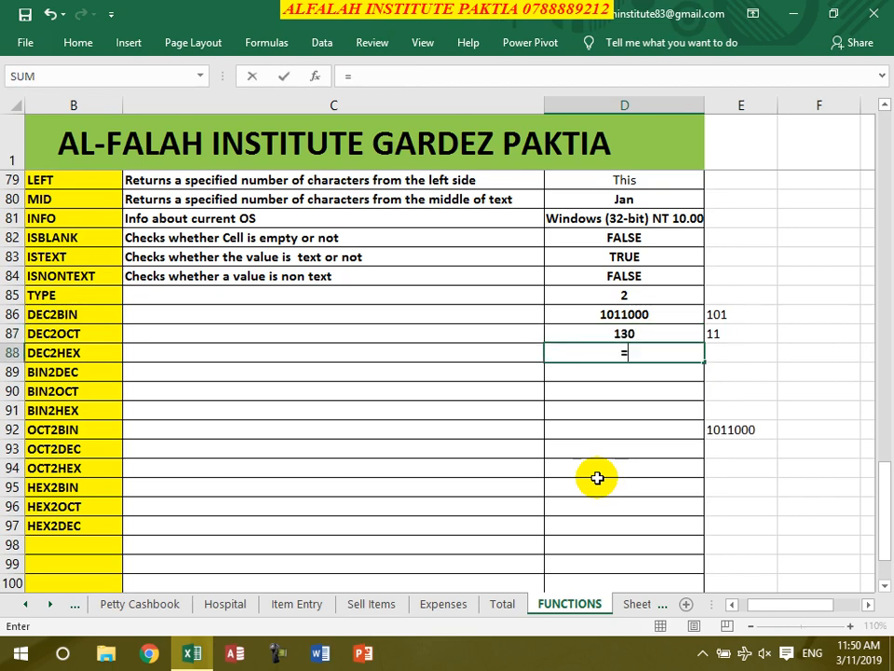
pyautogui.write('de')
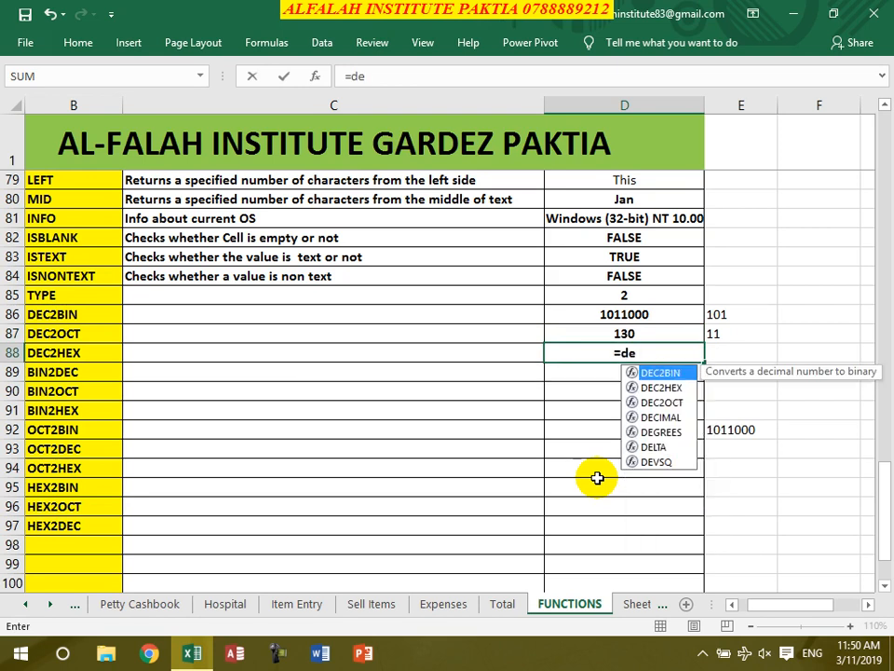
pyautogui.write('c2hex')
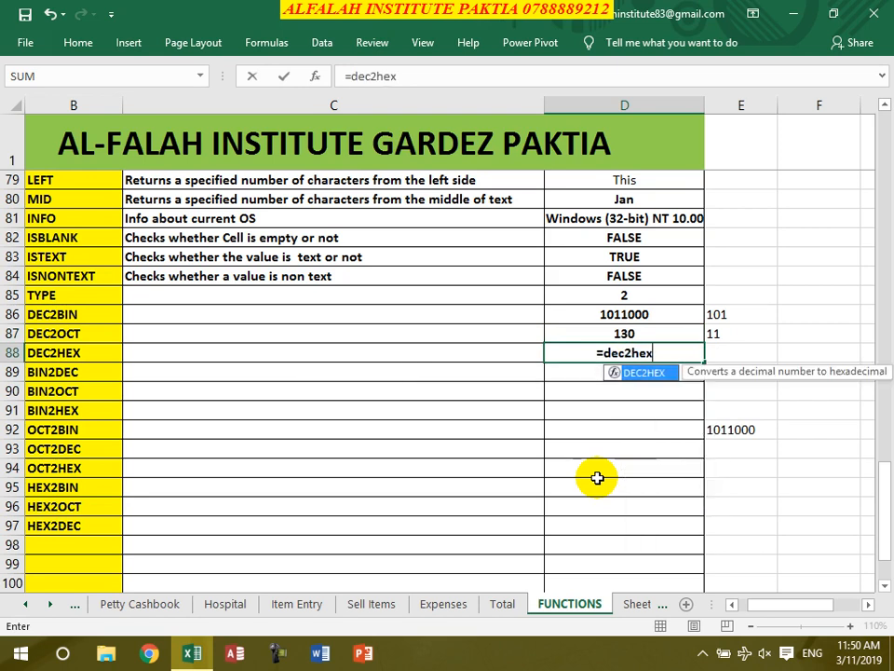
pyautogui.write('(88)')
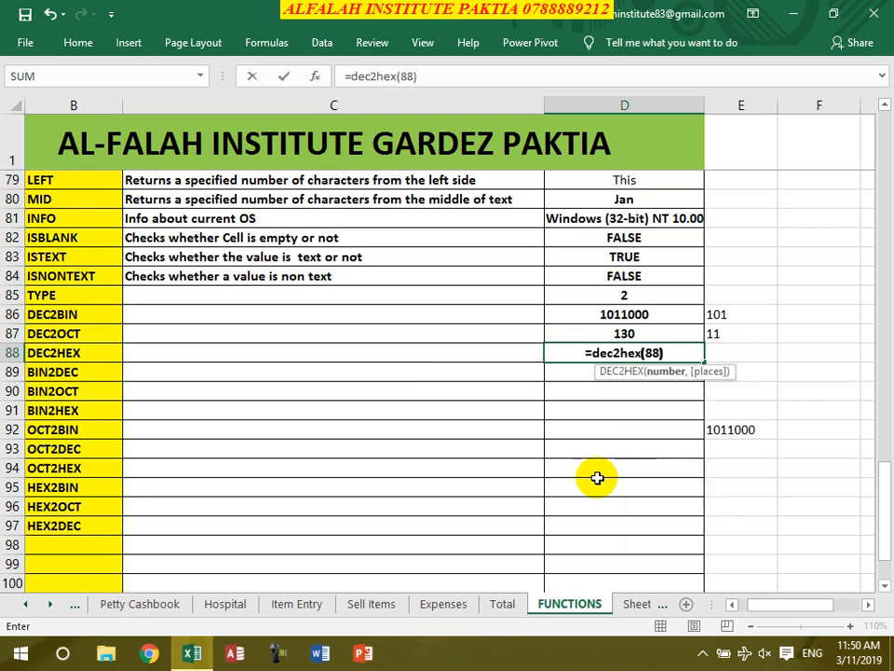
pyautogui.press('Return')
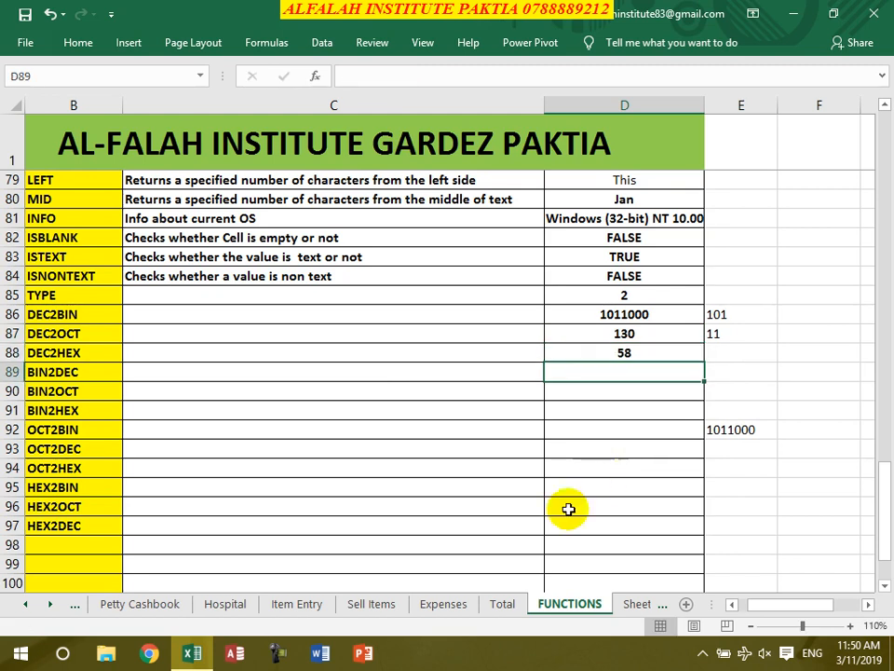
pyautogui.click(606, 355)
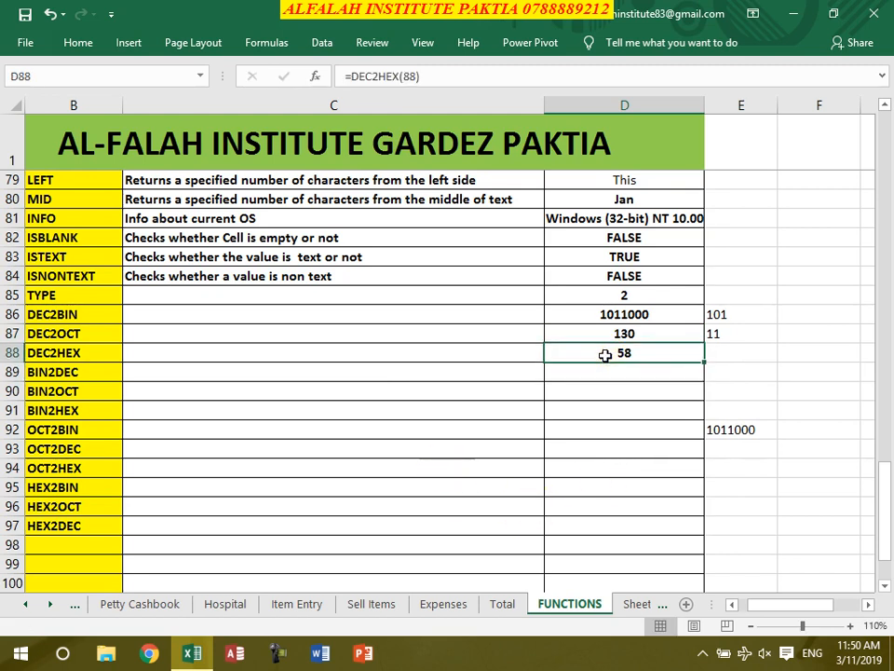
# - Change D88's DEC2HEX argument to 199, so it returns C7
pyautogui.click(410, 76)
pyautogui.write('99')
pyautogui.press('Return')
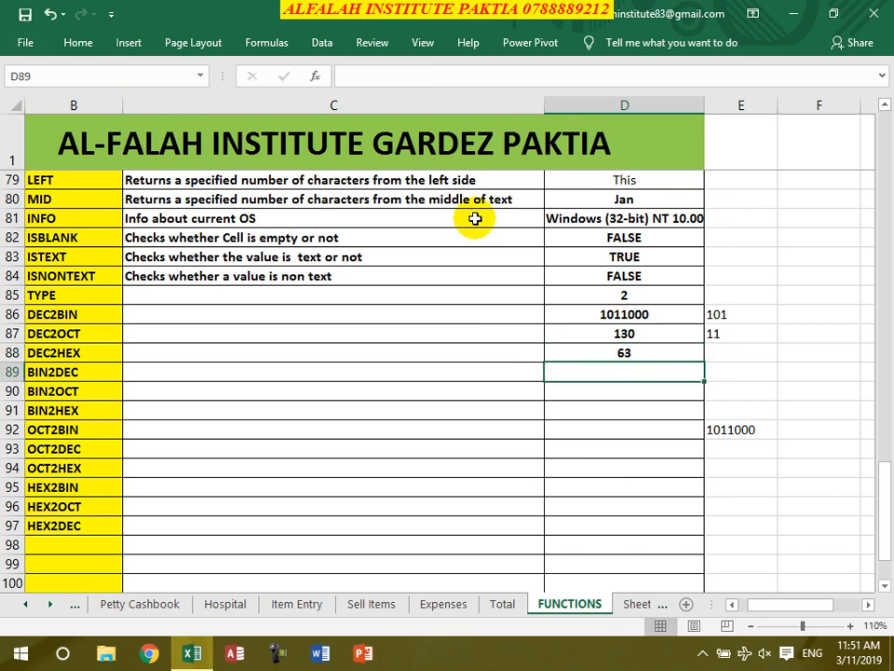
pyautogui.click(622, 353)
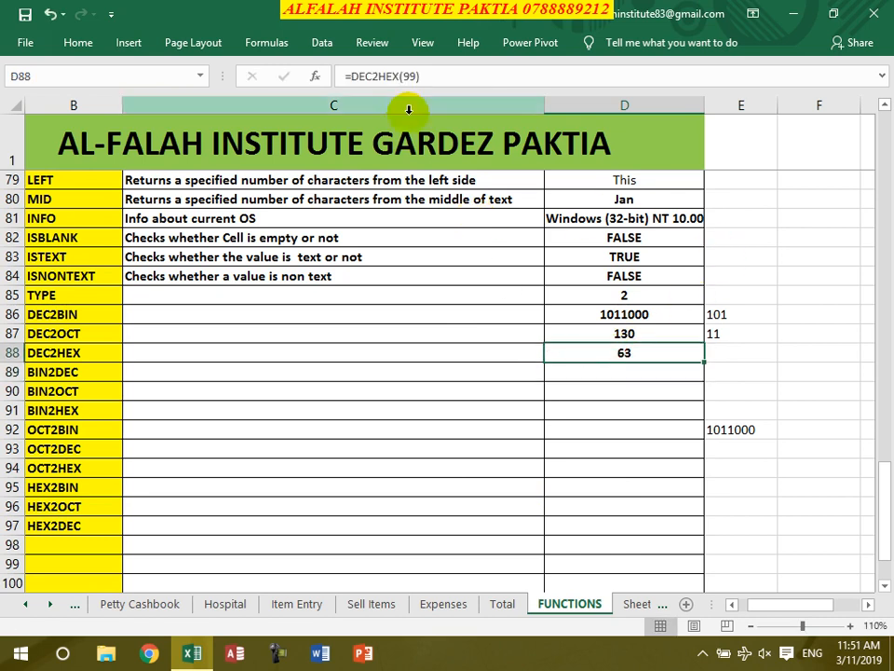
pyautogui.doubleClick(410, 75)
pyautogui.write('199')
pyautogui.press('Return')
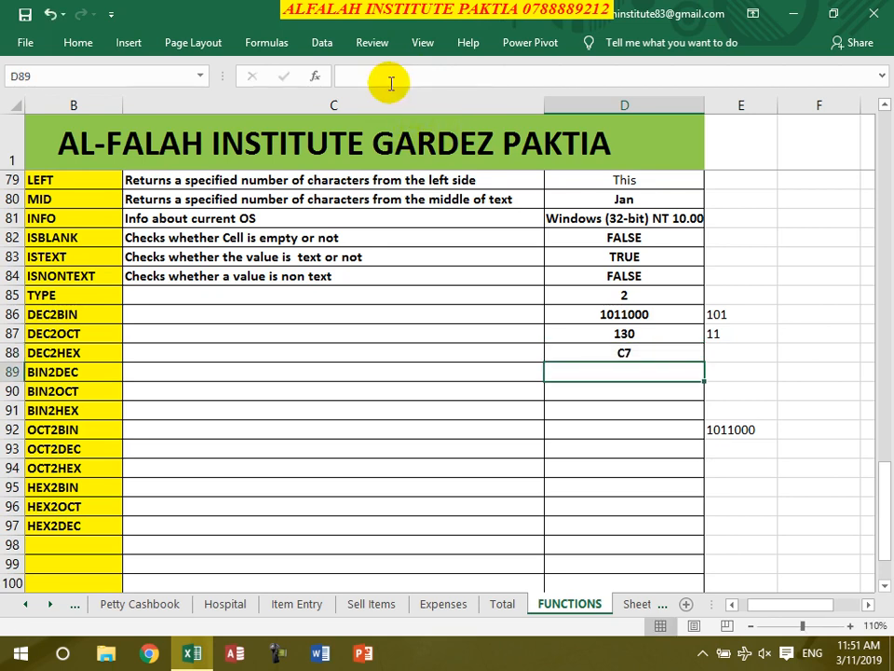
pyautogui.click(607, 355)
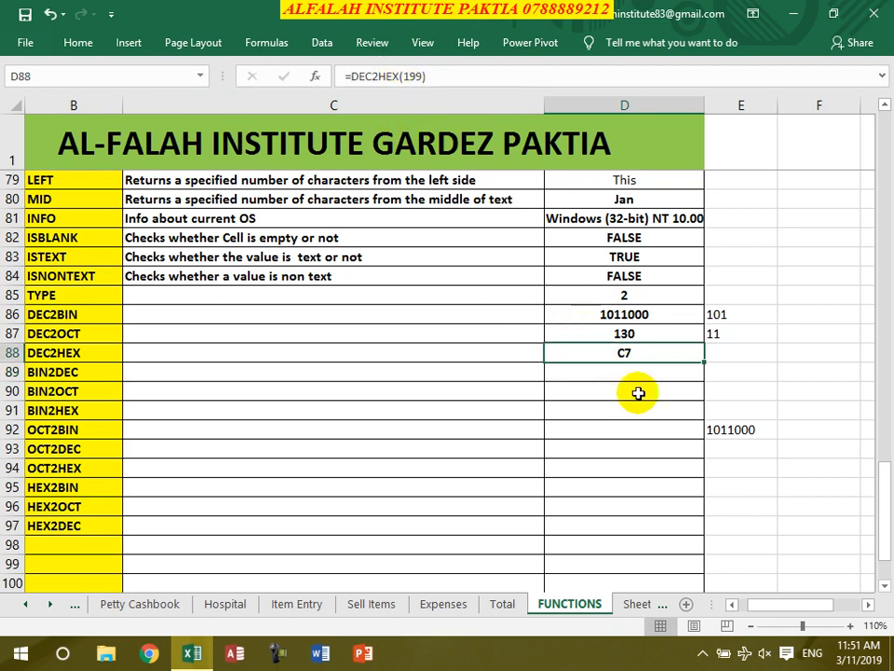
# - Change D87's DEC2OCT argument from 88 to 199, returning 307
pyautogui.click(626, 335)
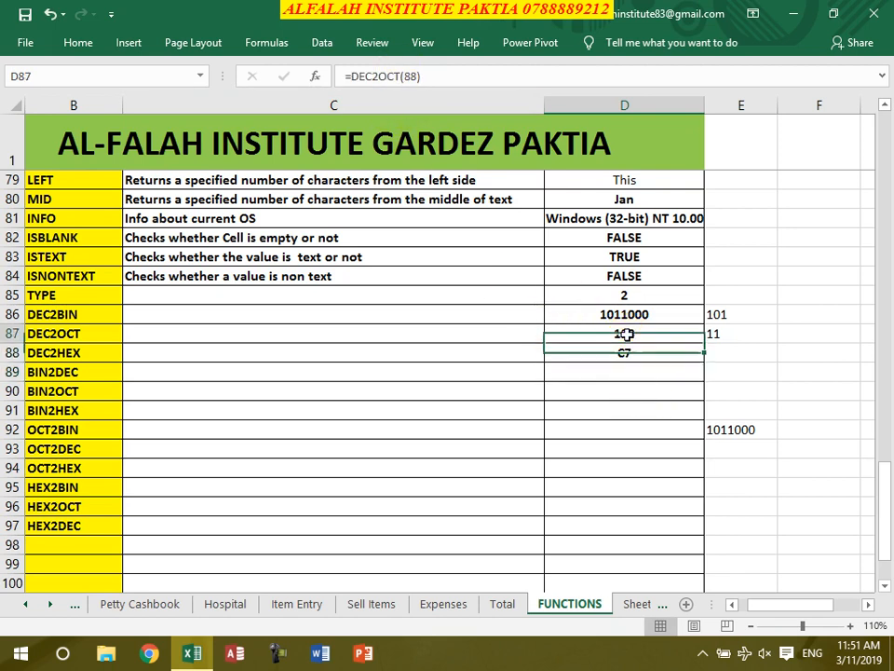
pyautogui.doubleClick(410, 76)
pyautogui.write('199')
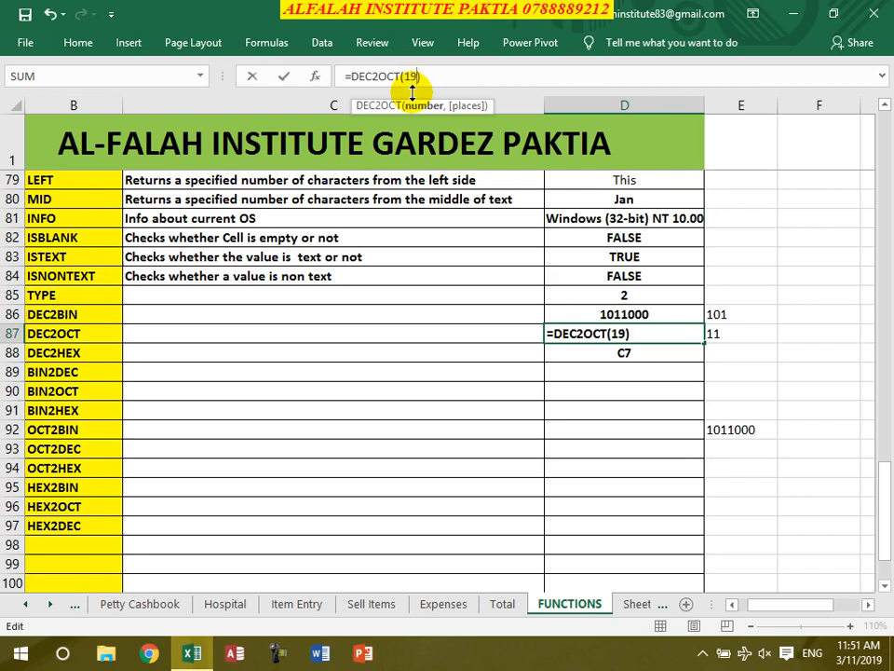
pyautogui.press('Return')
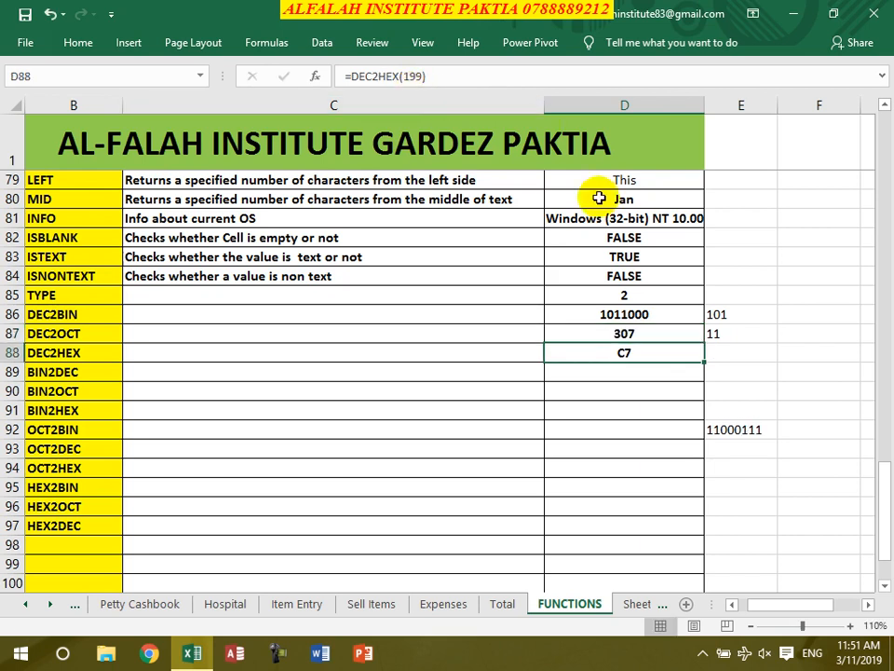
# - Change D86's DEC2BIN argument to 199, returning 11000111
pyautogui.click(601, 314)
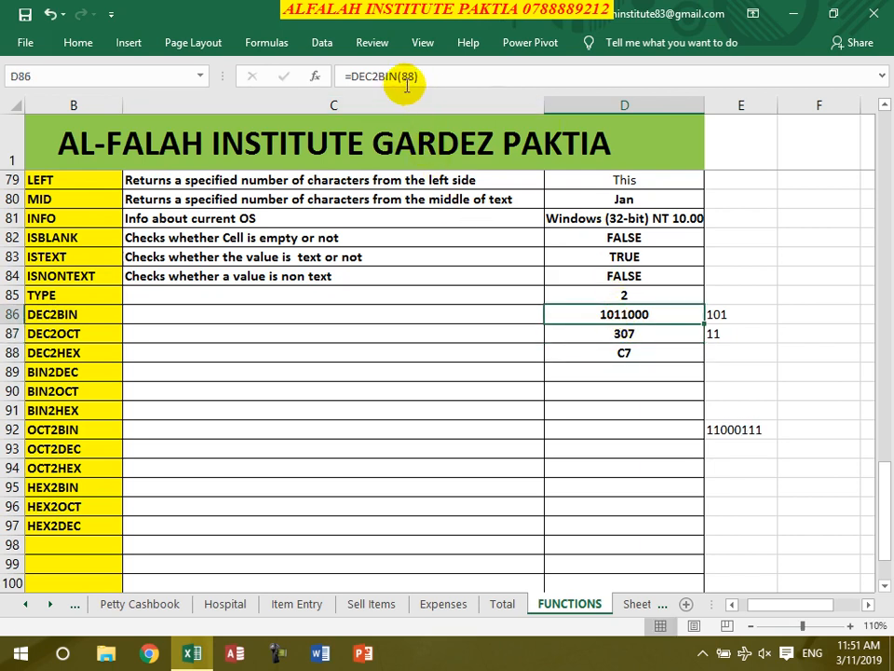
pyautogui.doubleClick(401, 76)
pyautogui.write('197')
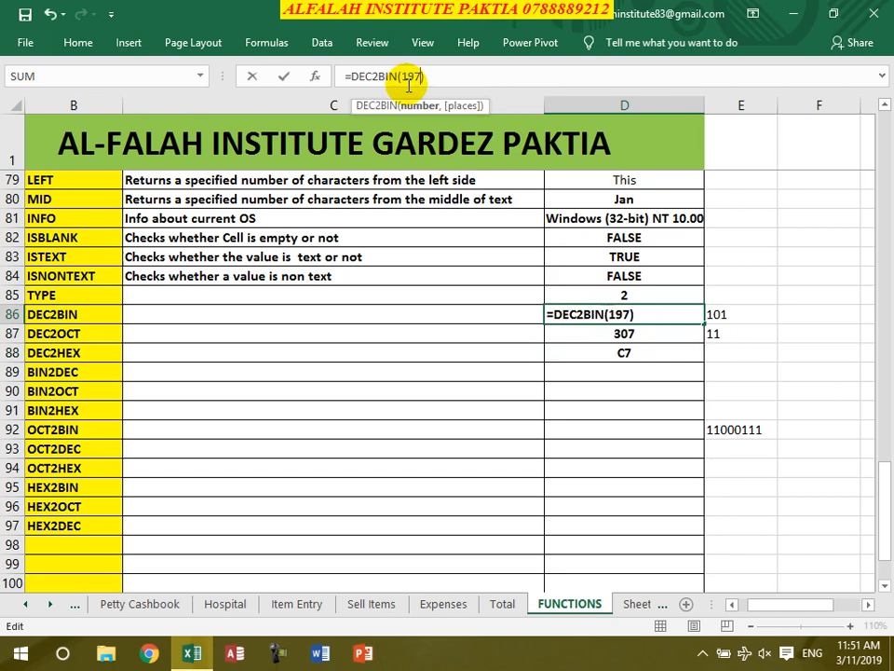
pyautogui.press('Return')
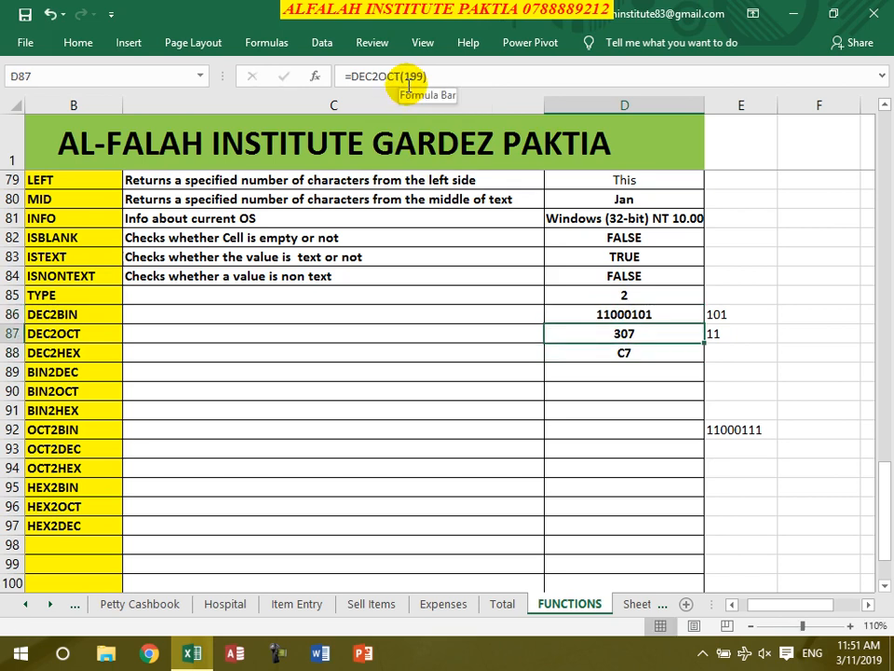
pyautogui.doubleClick(416, 76)
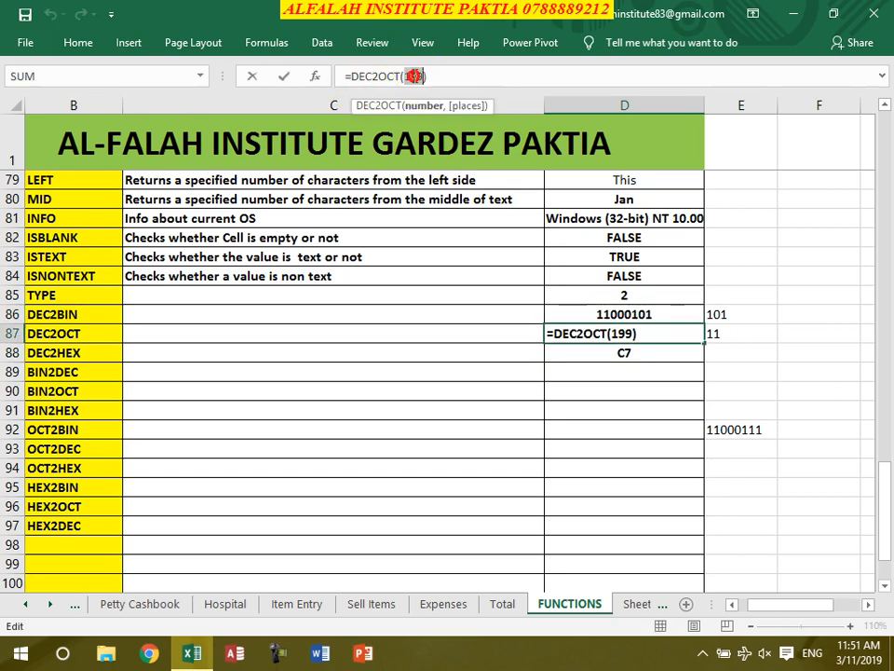
pyautogui.click(634, 311)
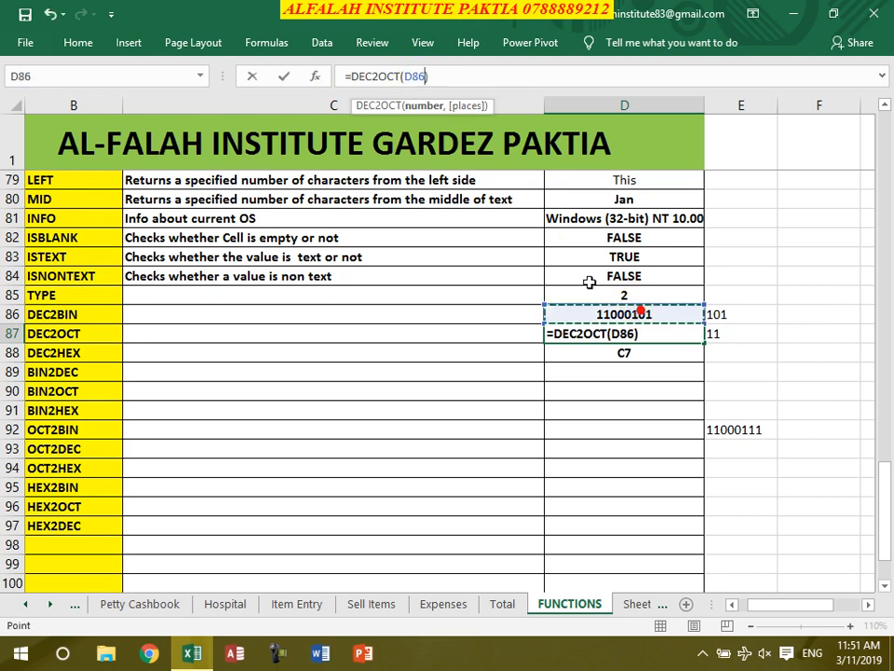
pyautogui.press('Escape')
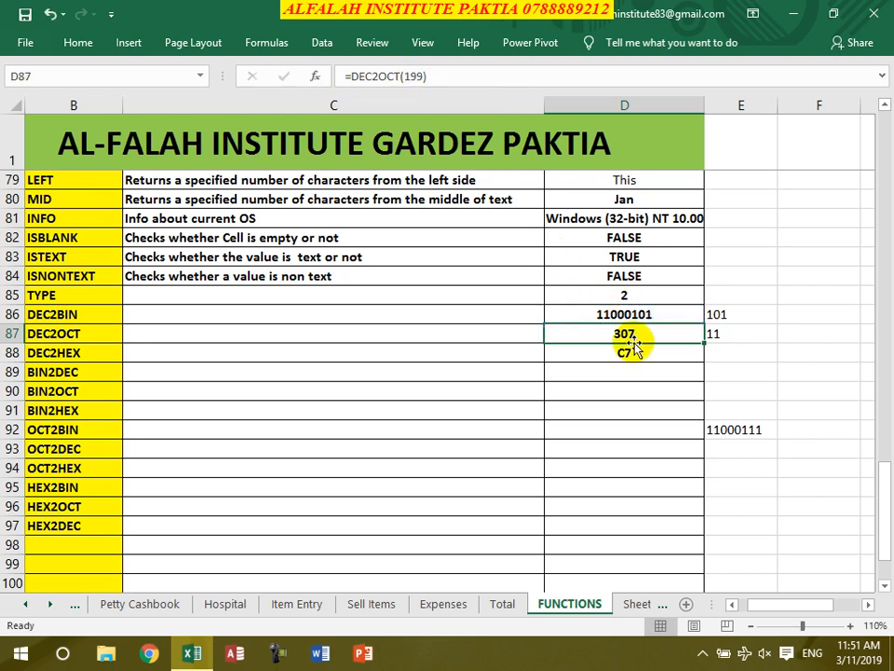
pyautogui.click(628, 313)
pyautogui.click(421, 76)
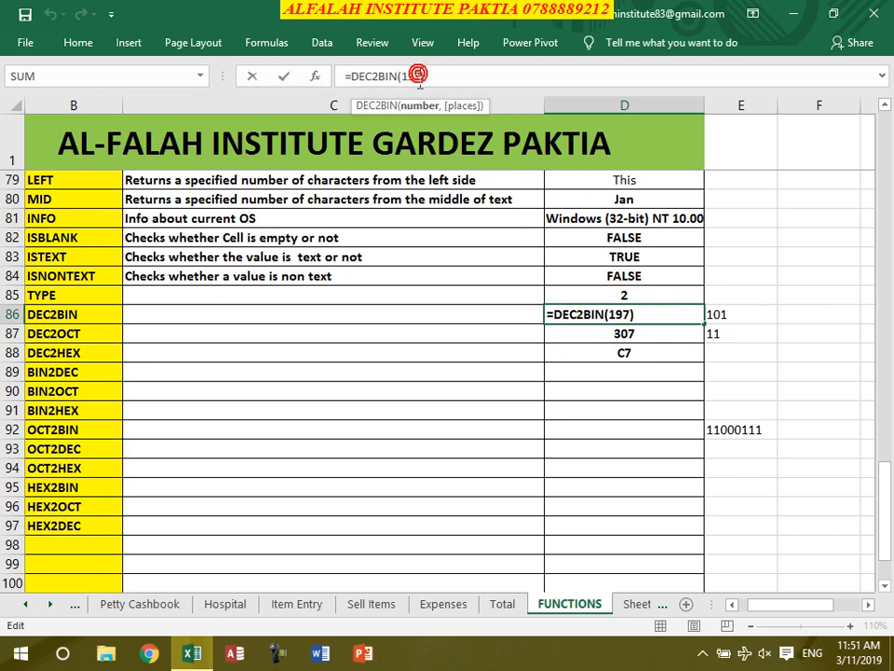
pyautogui.press('BackSpace')
pyautogui.write('9')
pyautogui.press('Return')
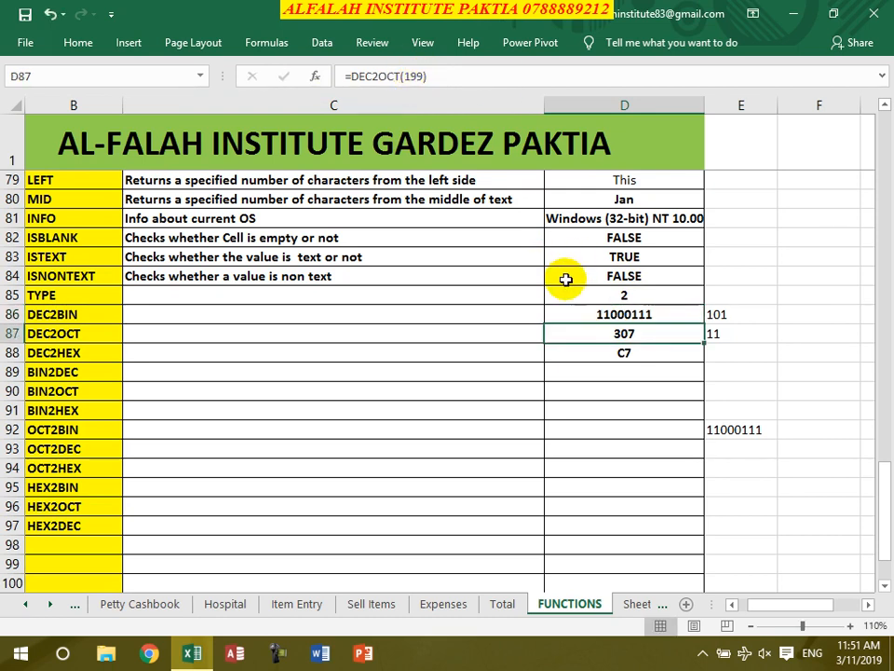
# - Start a BIN2DEC formula in D89
pyautogui.click(624, 375)
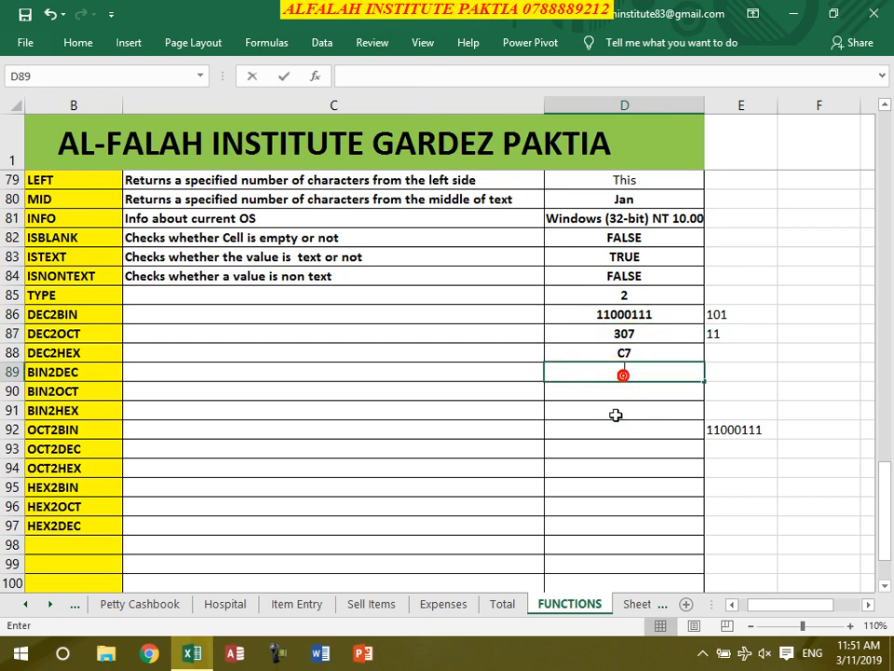
pyautogui.click(636, 429)
pyautogui.click(622, 370)
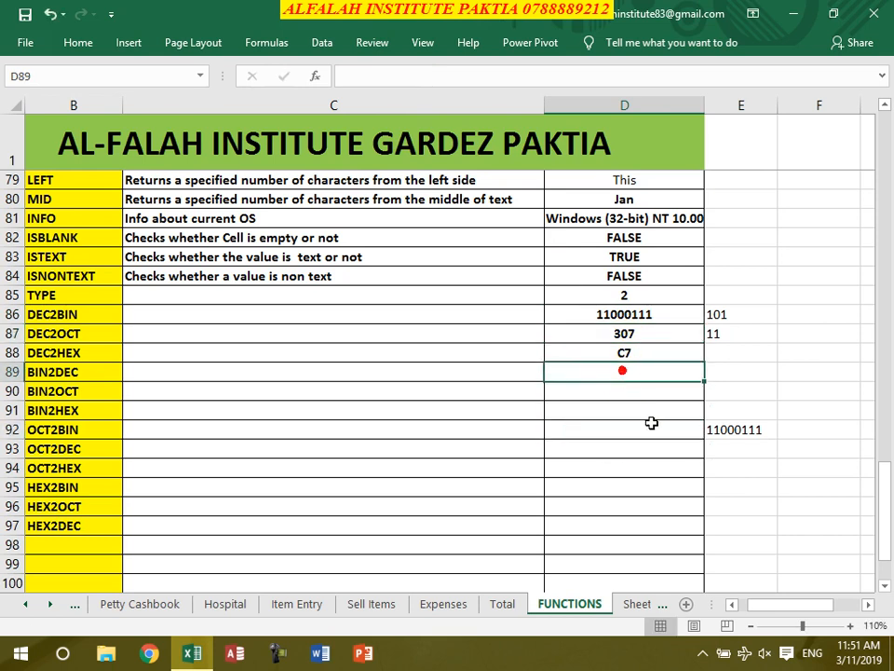
pyautogui.write('=')
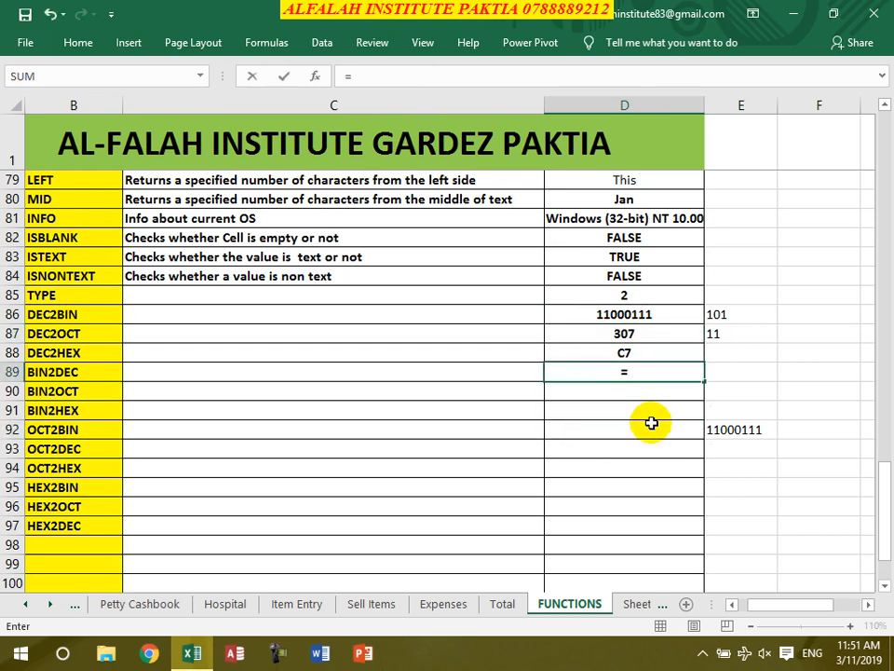
pyautogui.write('bin2')
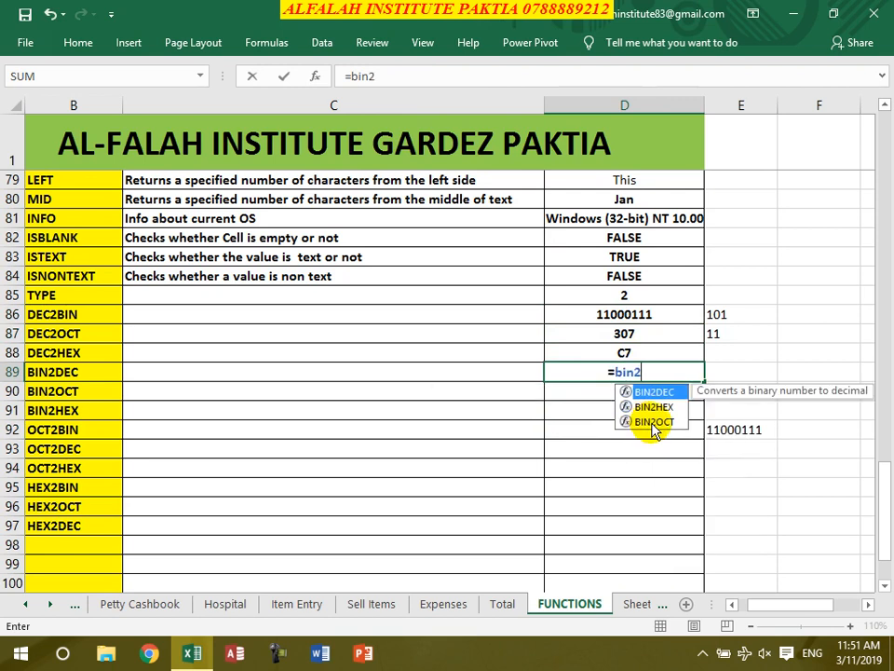
pyautogui.write('dec(')
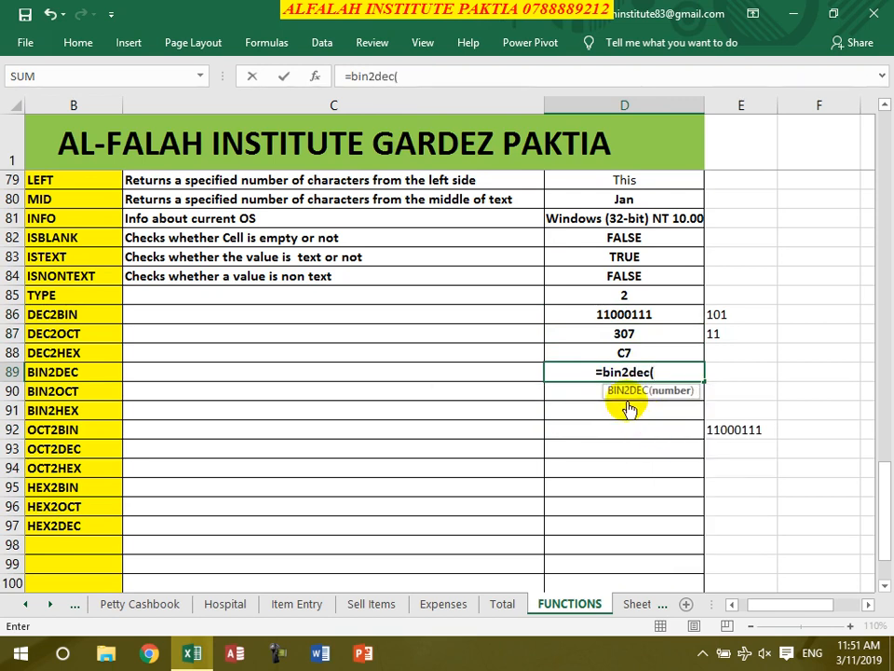
# - Fill D89–D91 with =BIN2DEC(D86), =BIN2OCT(D86) and =BIN2HEX(D86), giving 199, 307 and C7
pyautogui.click(625, 313)
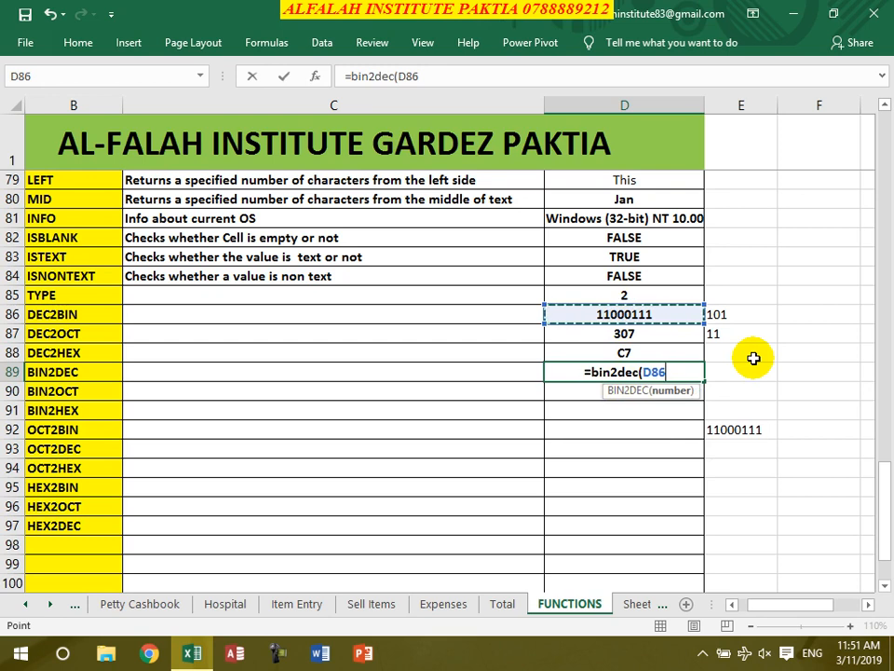
pyautogui.write(')')
pyautogui.press('Return')
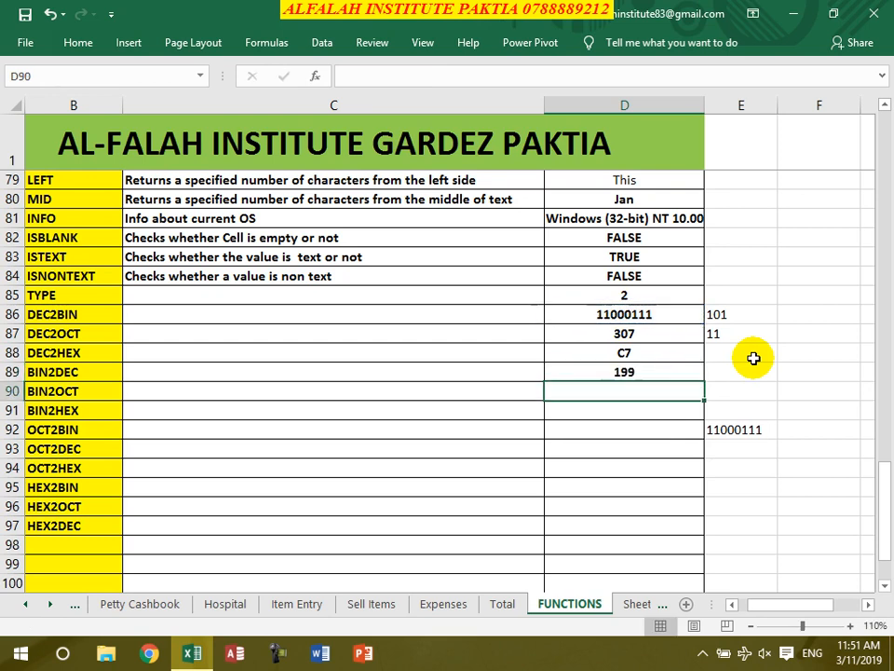
pyautogui.write('=bi')
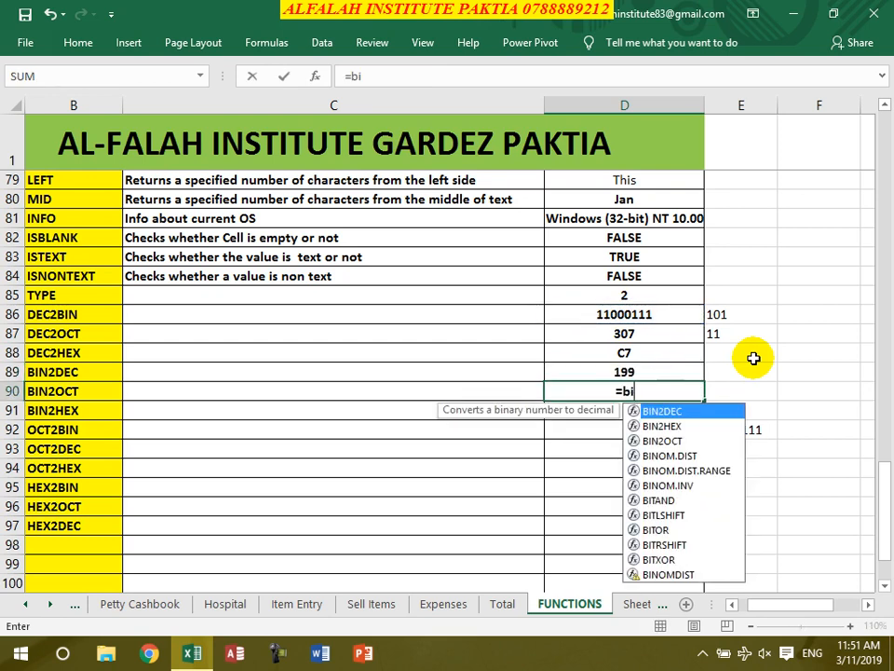
pyautogui.write('n2oct(')
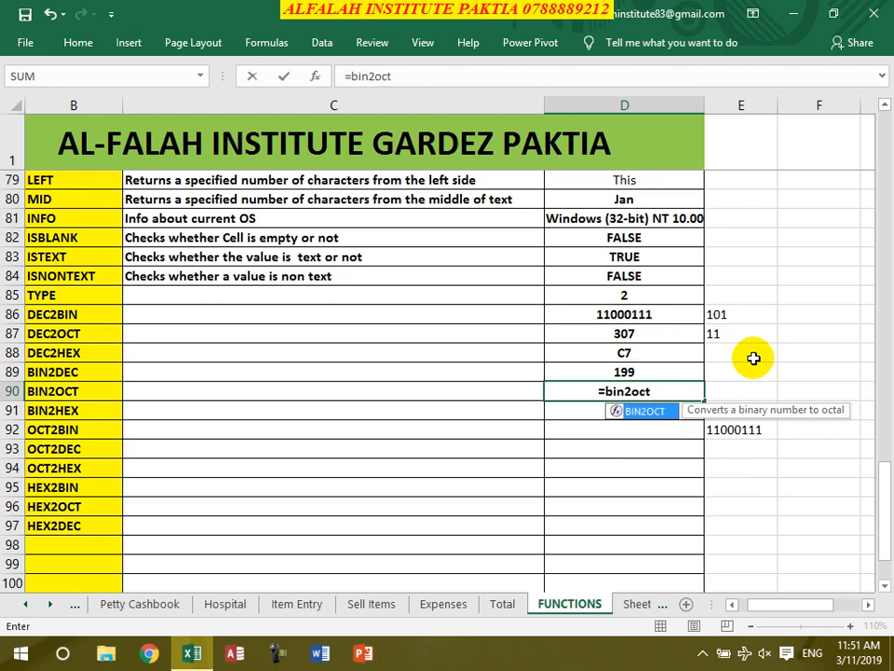
pyautogui.click(642, 315)
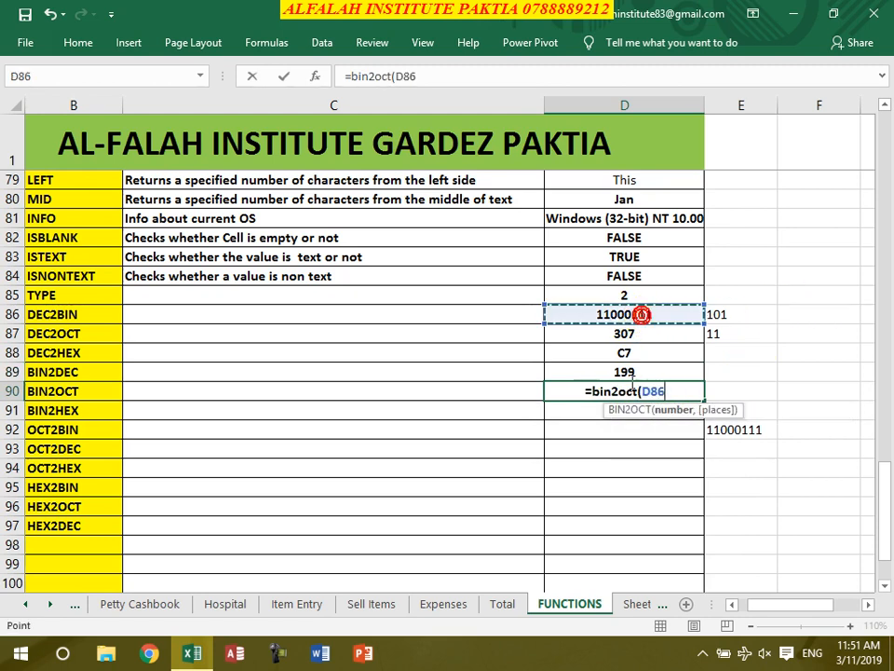
pyautogui.write(')')
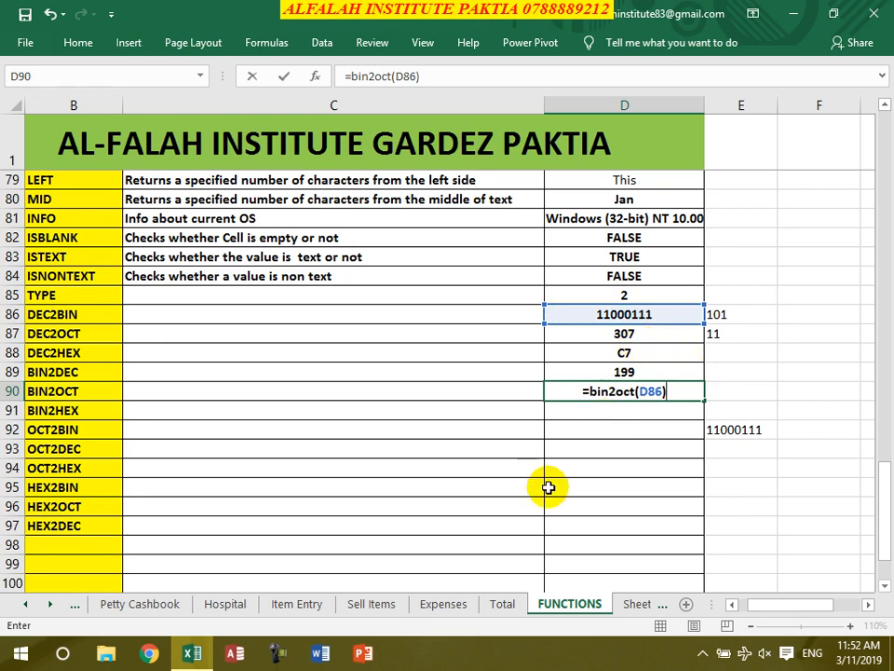
pyautogui.press('Return')
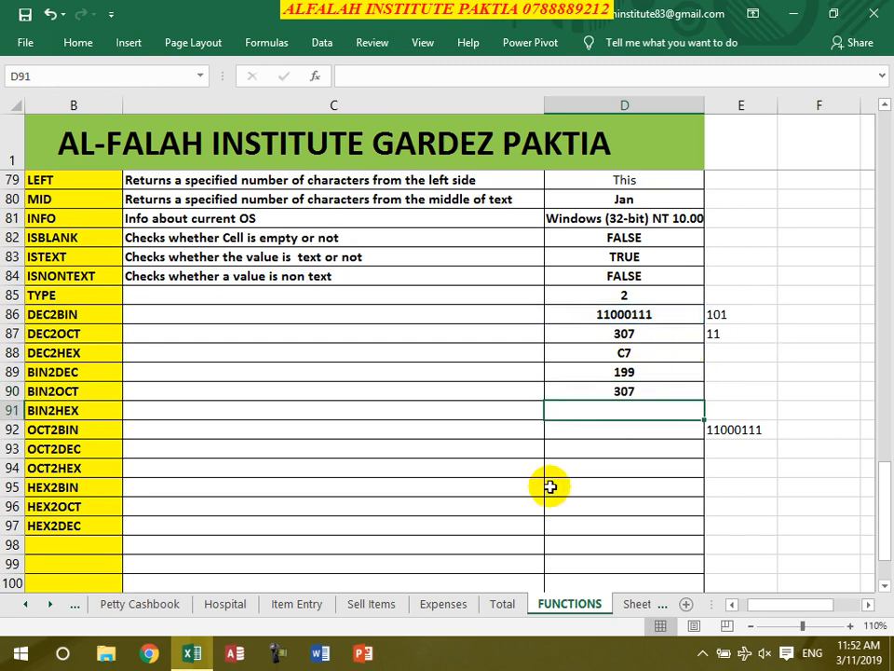
pyautogui.write('=bin')
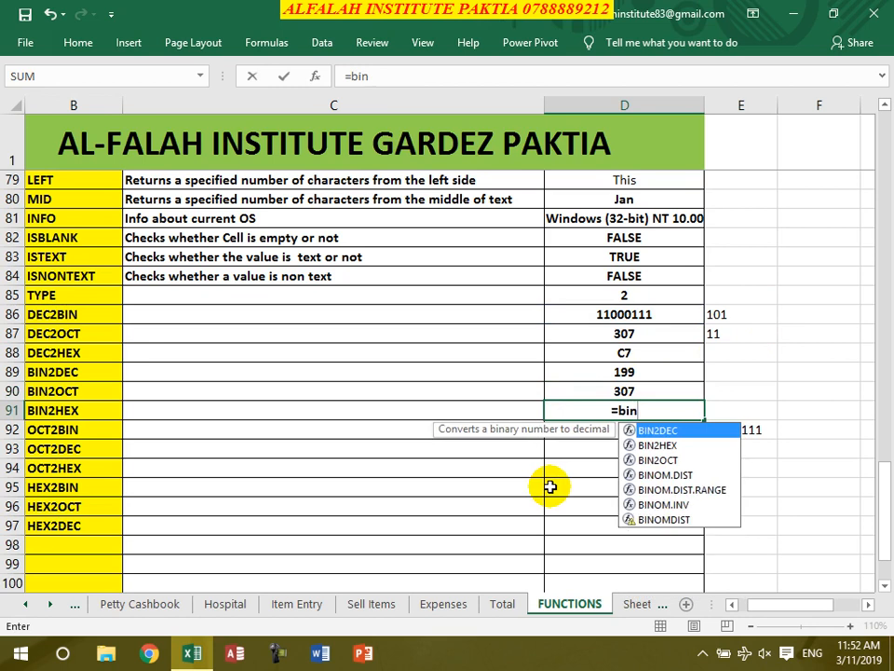
pyautogui.write('2hex(')
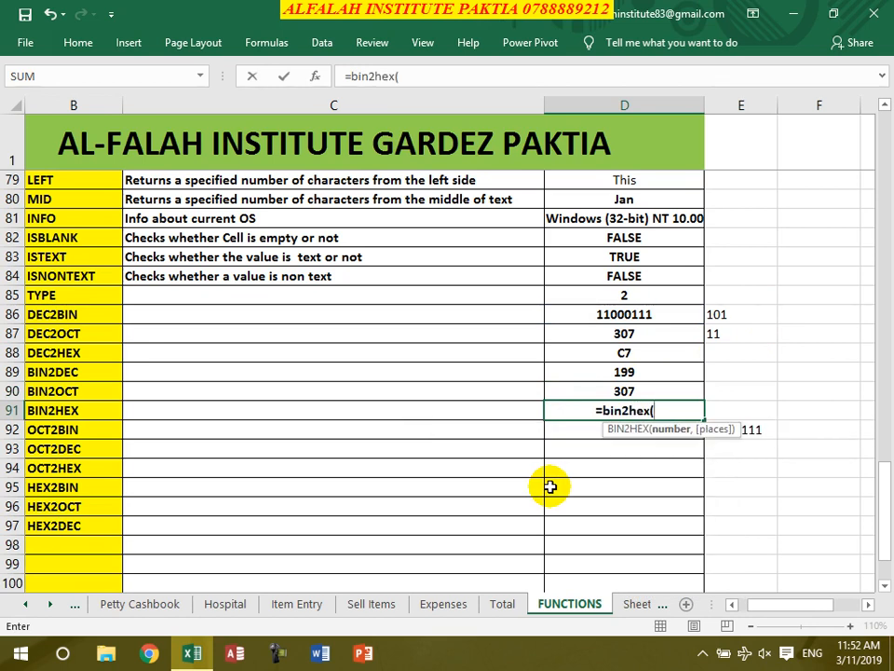
pyautogui.click(604, 320)
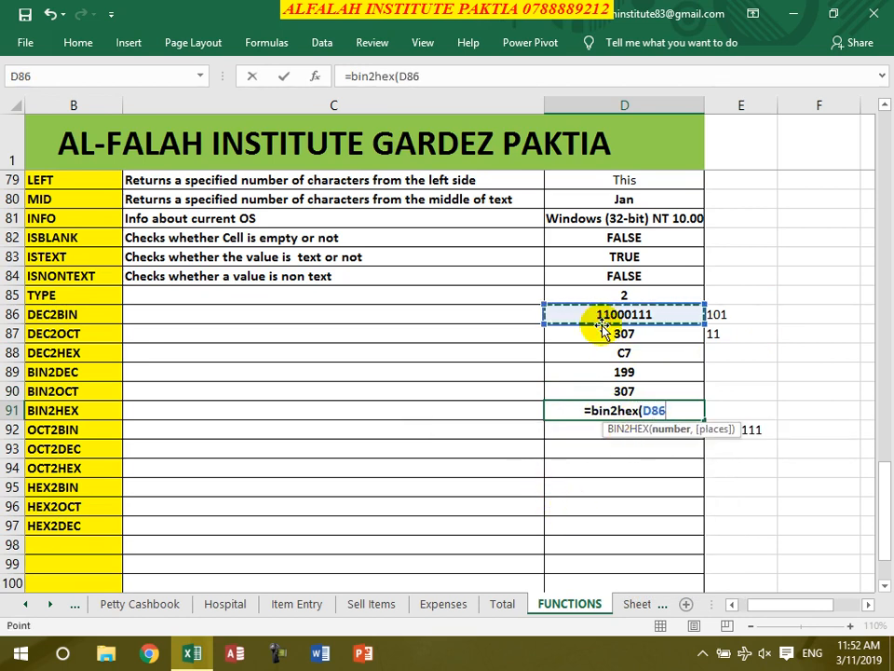
pyautogui.write(')')
pyautogui.press('Return')
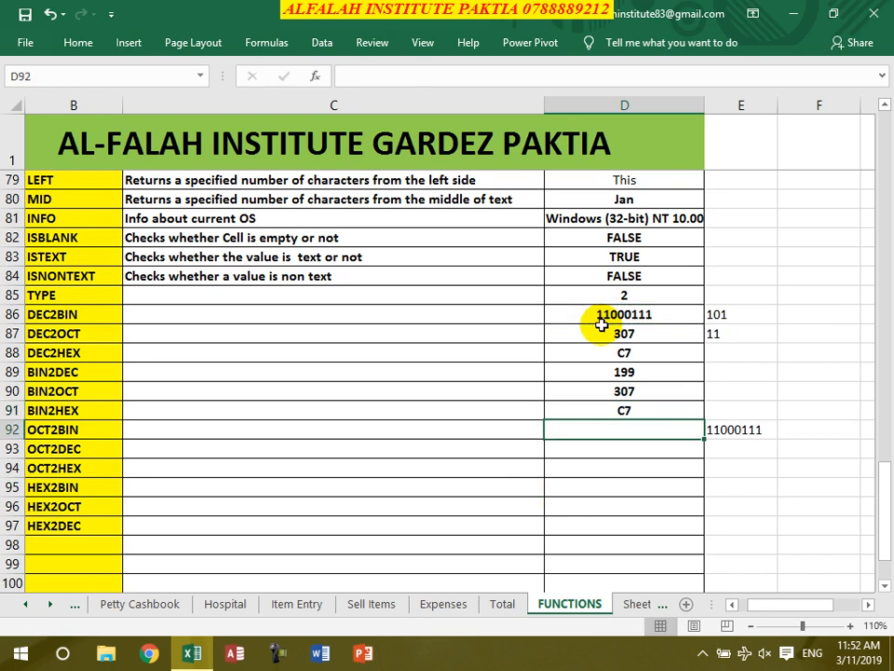
# - Enter =OCT2DEC(D87) in D92 and =OCT2BIN(D87) in D93, returning 199 and 11000111
pyautogui.write('=oct')
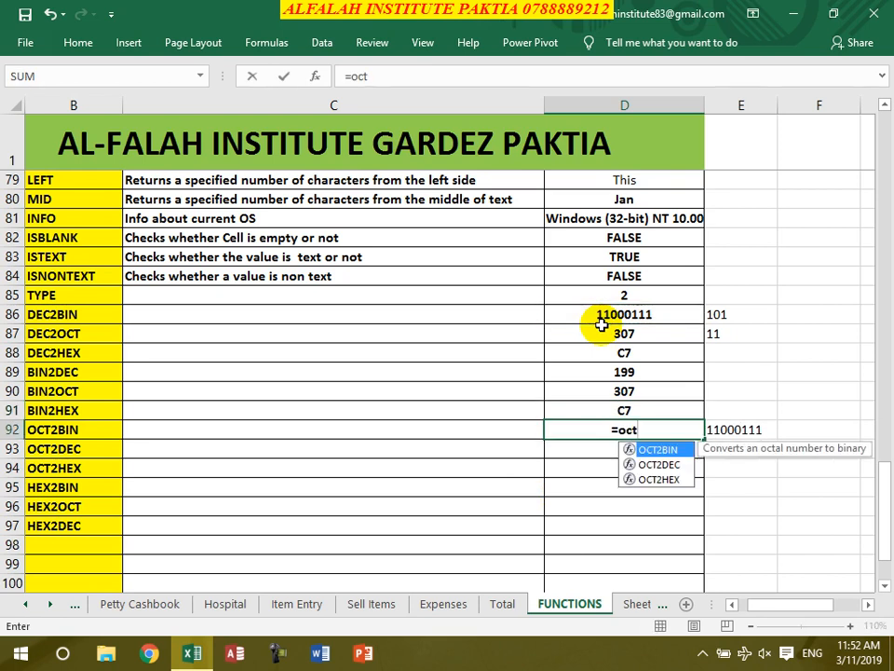
pyautogui.write('2dec(')
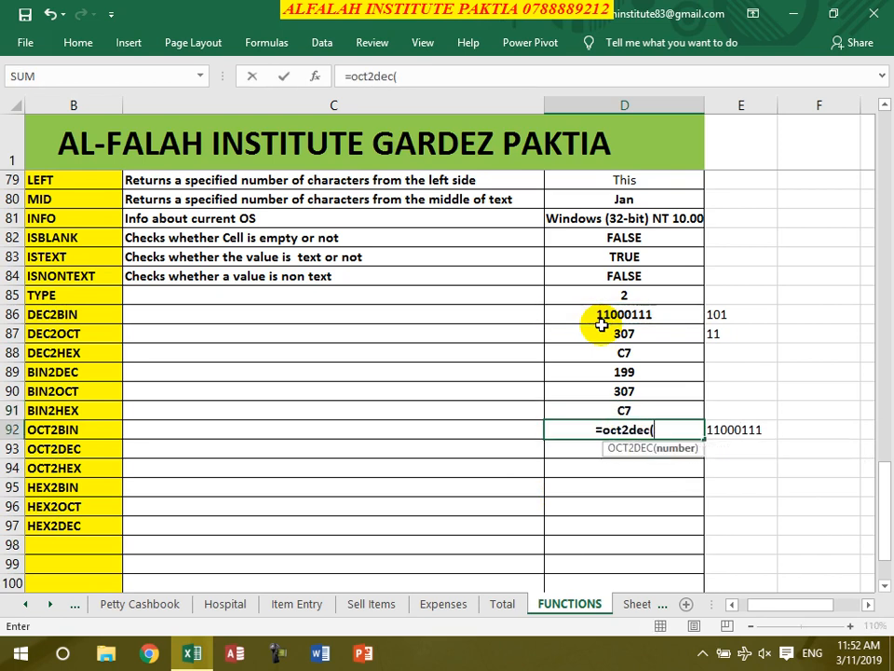
pyautogui.click(632, 341)
pyautogui.write(')')
pyautogui.press('Return')
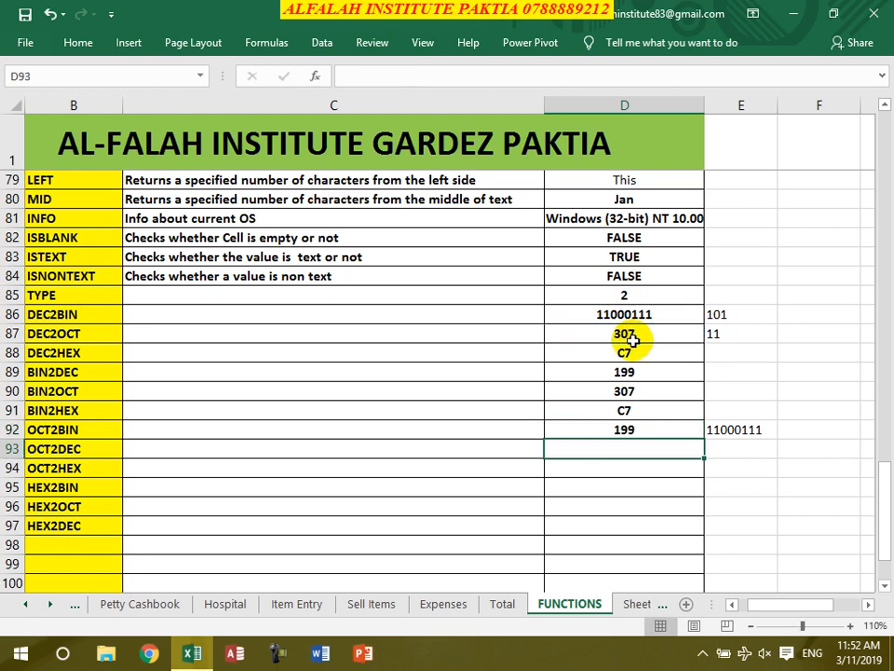
pyautogui.write('=oct')
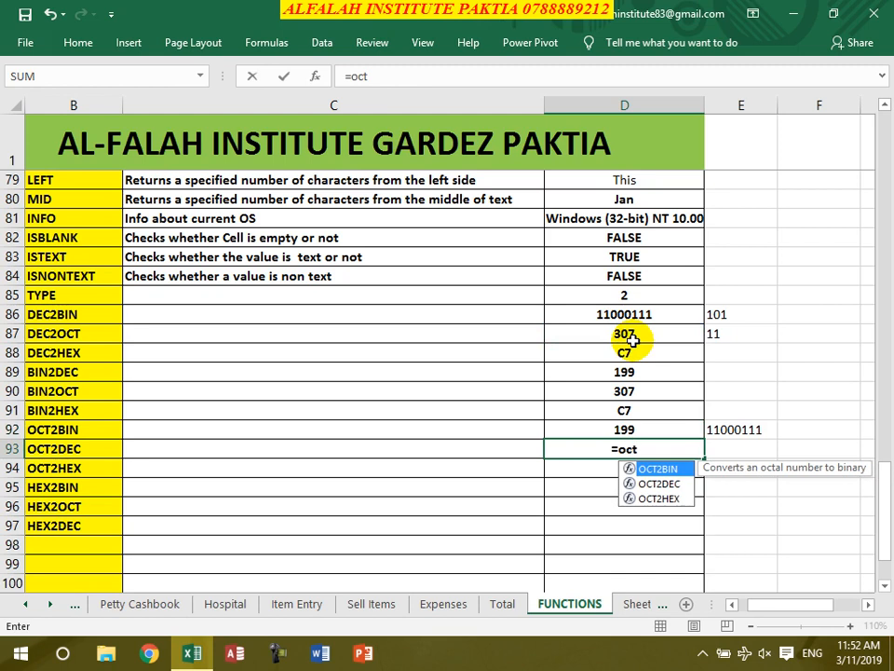
pyautogui.write('2bin(')
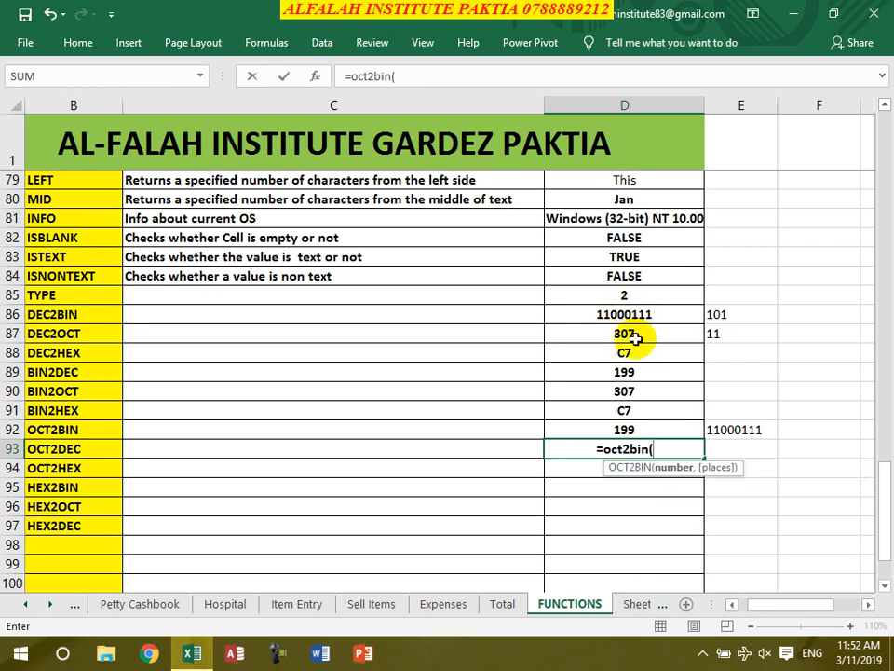
pyautogui.click(625, 335)
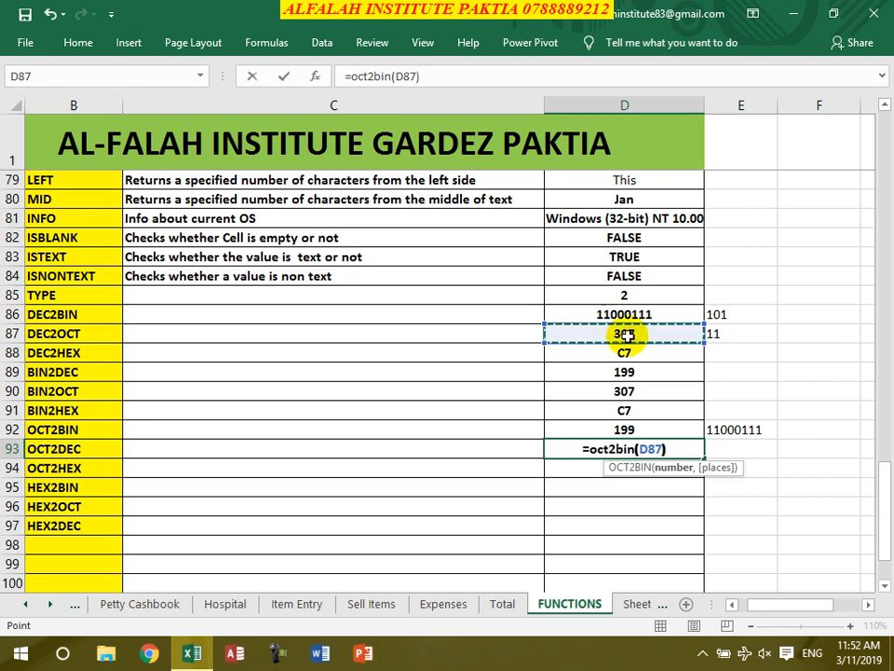
pyautogui.write(')')
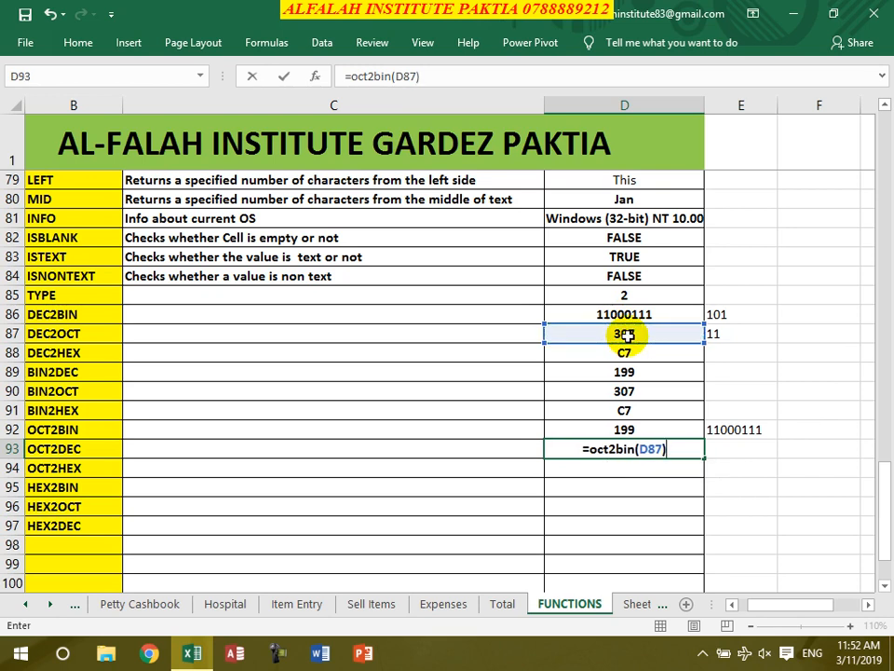
pyautogui.press('Return')
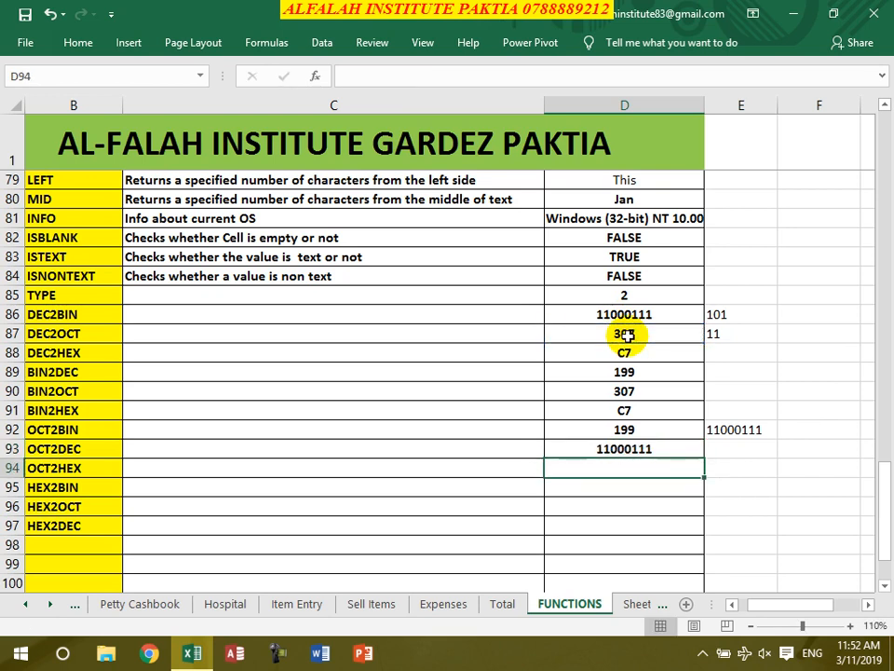
# - Enter =OCT2HEX(D87) in D94, returning C7
pyautogui.write('=')
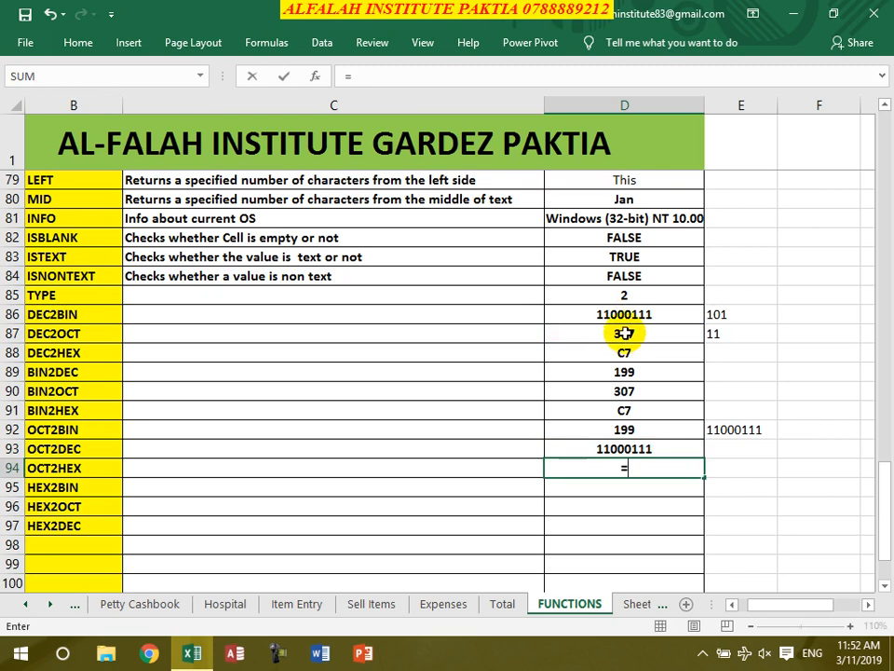
pyautogui.click(626, 334)
pyautogui.press('BackSpace')
pyautogui.press('BackSpace')
pyautogui.press('BackSpace')
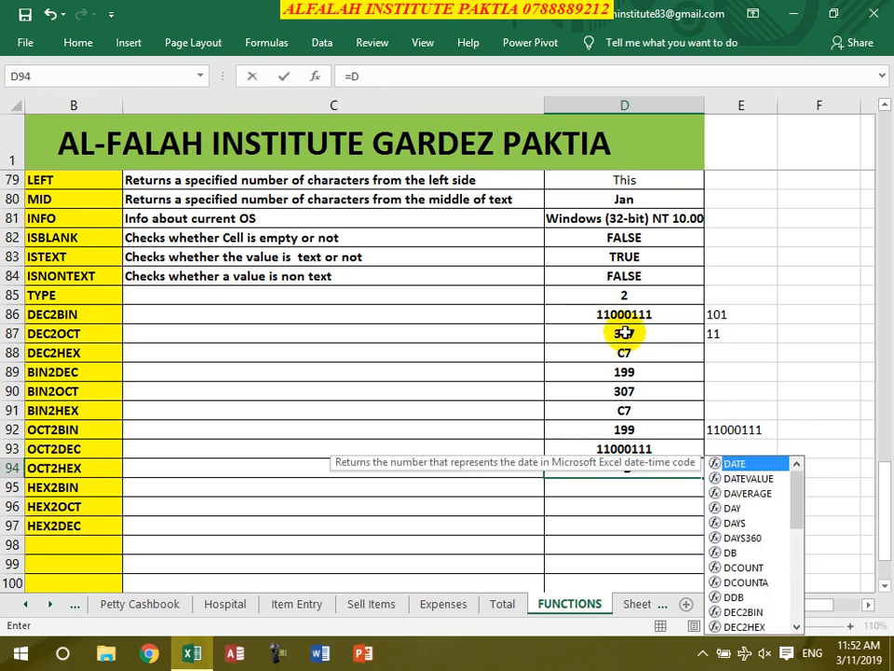
pyautogui.write('oct')
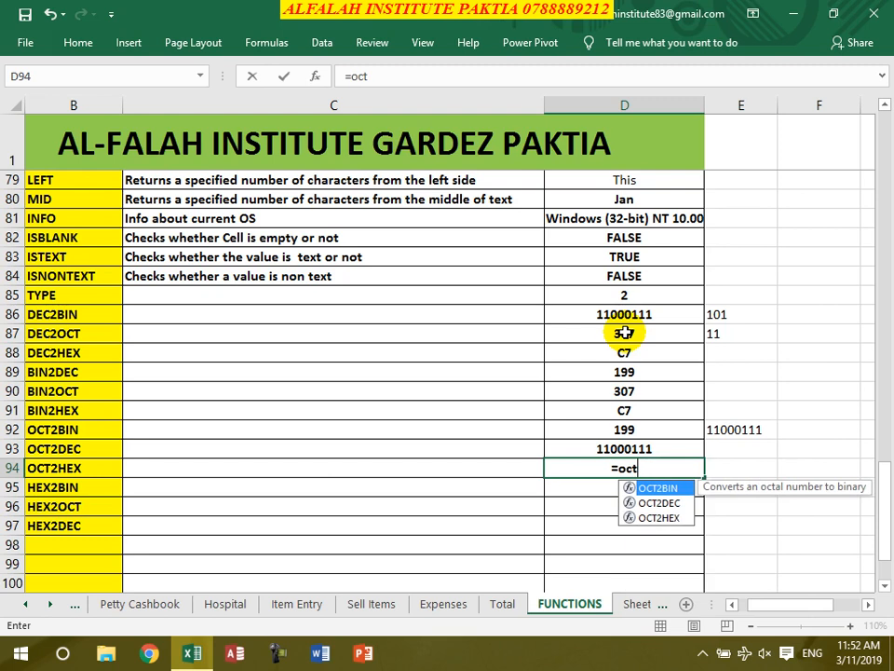
pyautogui.write('2hex(')
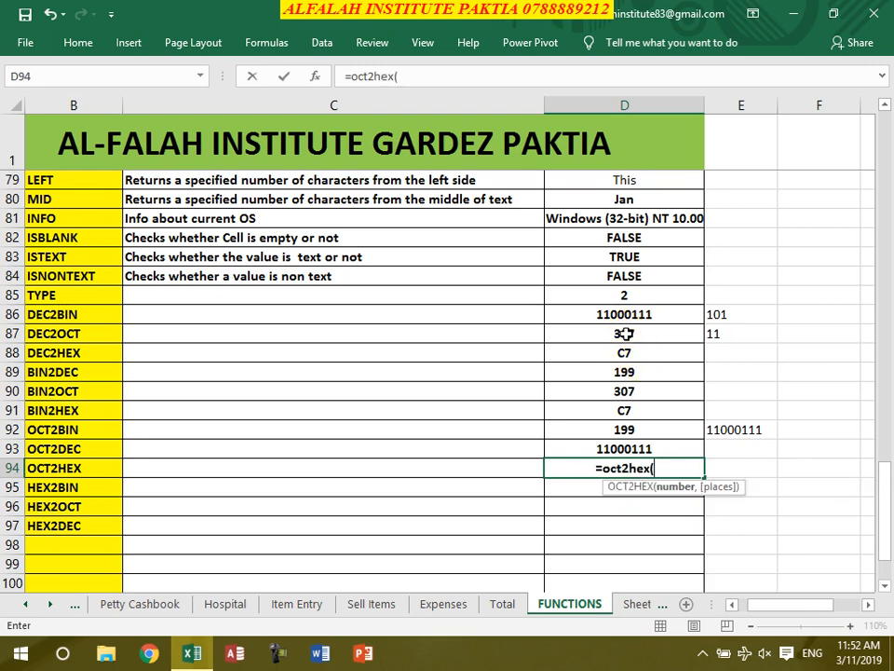
pyautogui.click(627, 334)
pyautogui.write(')')
pyautogui.press('Return')
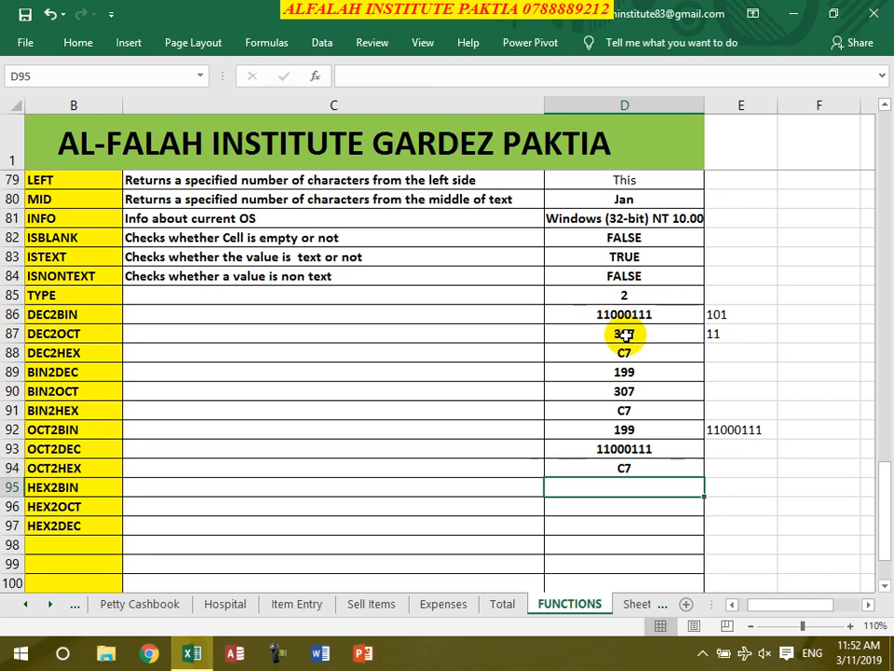
# - Enter =HEX2BIN(D94) in D95 and =HEX2OCT(D94) in D96, returning 11000111 and 307
pyautogui.write('=hex')
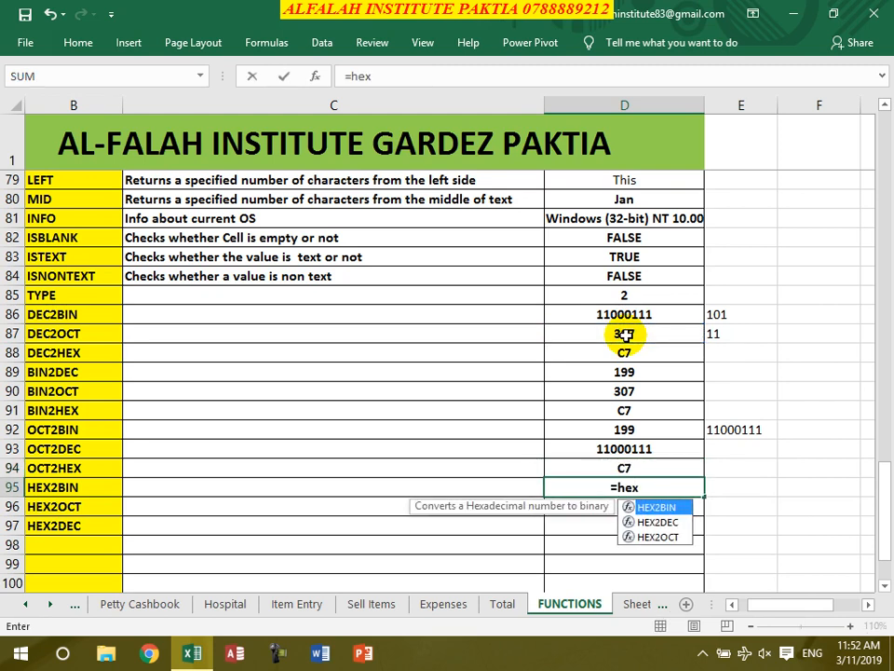
pyautogui.write('2')
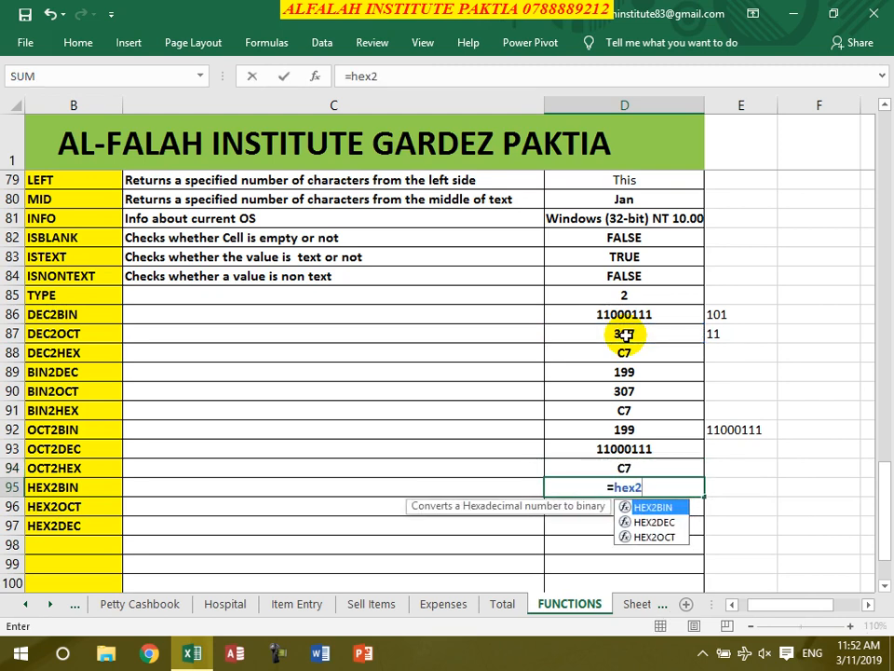
pyautogui.write('bin(')
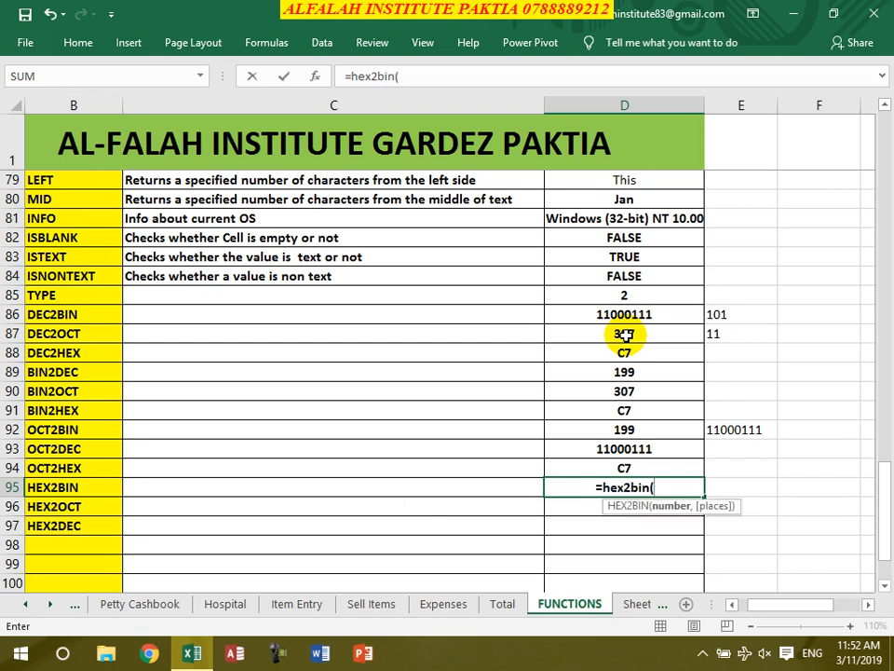
pyautogui.click(623, 470)
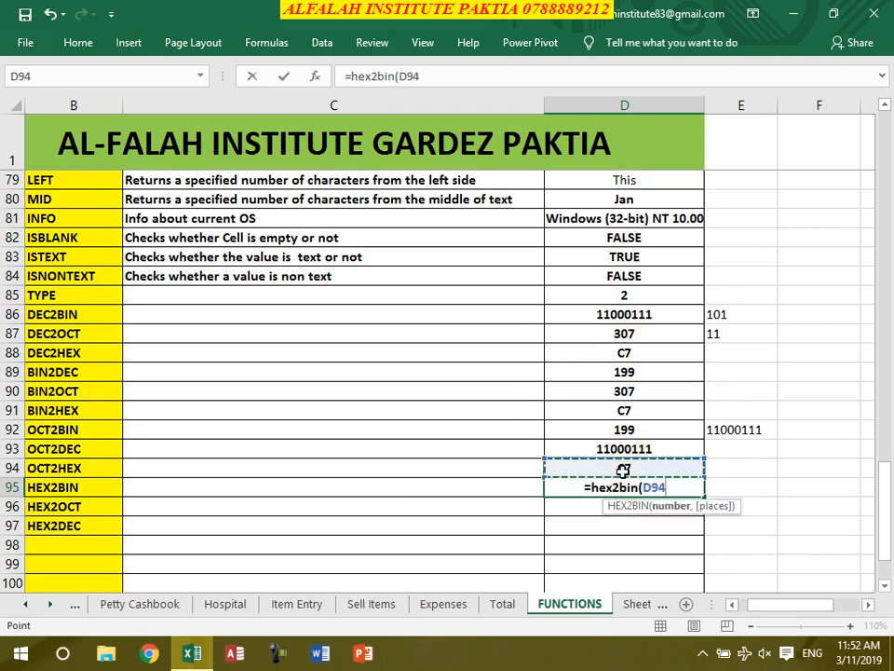
pyautogui.write(')')
pyautogui.press('Return')
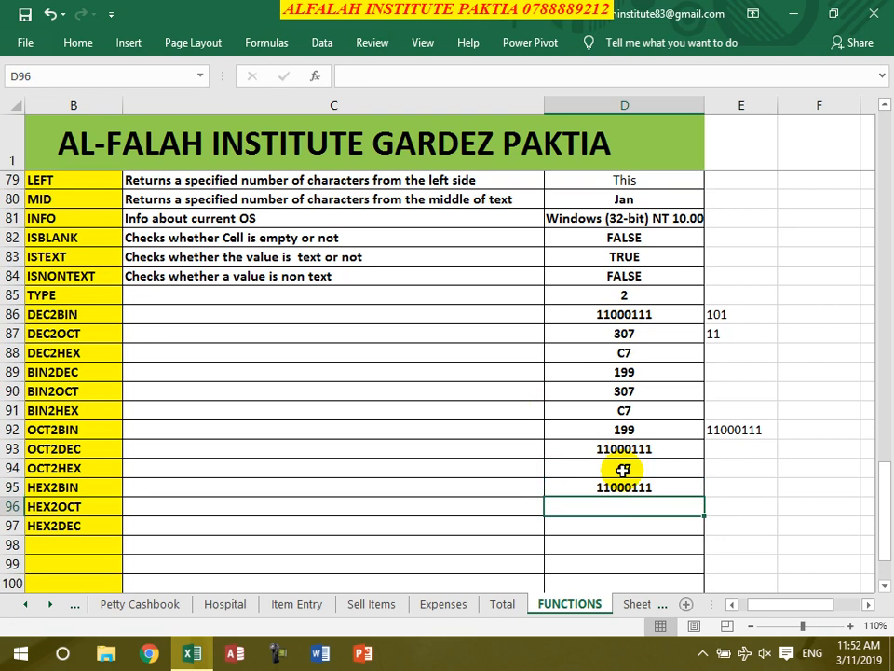
pyautogui.write('=')
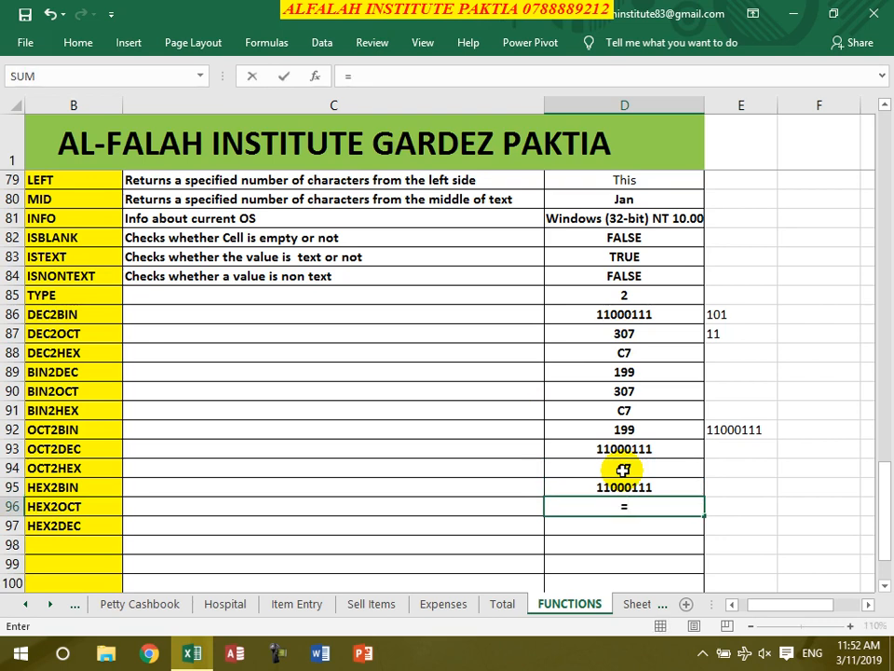
pyautogui.write('hex2')
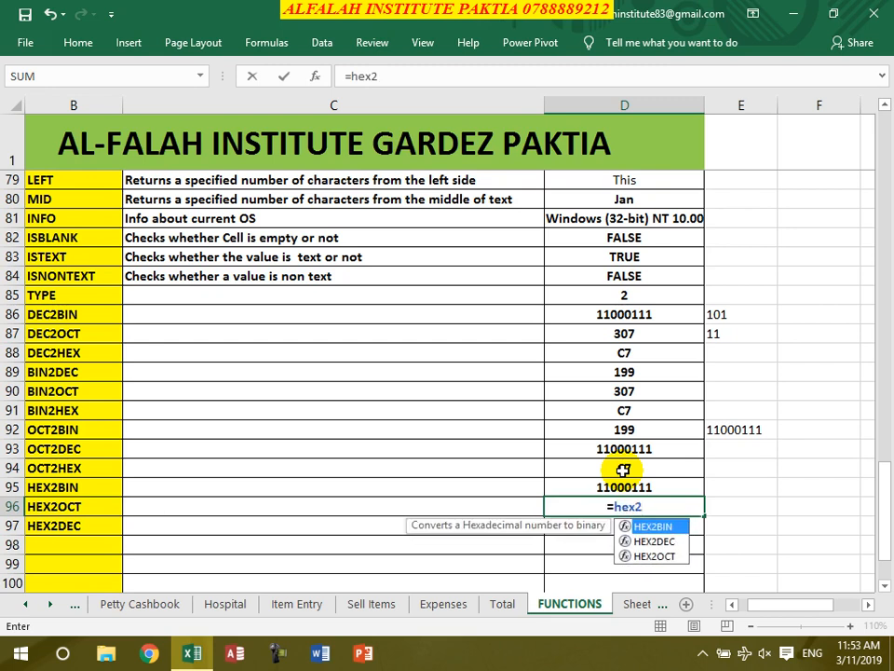
pyautogui.write('oct(')
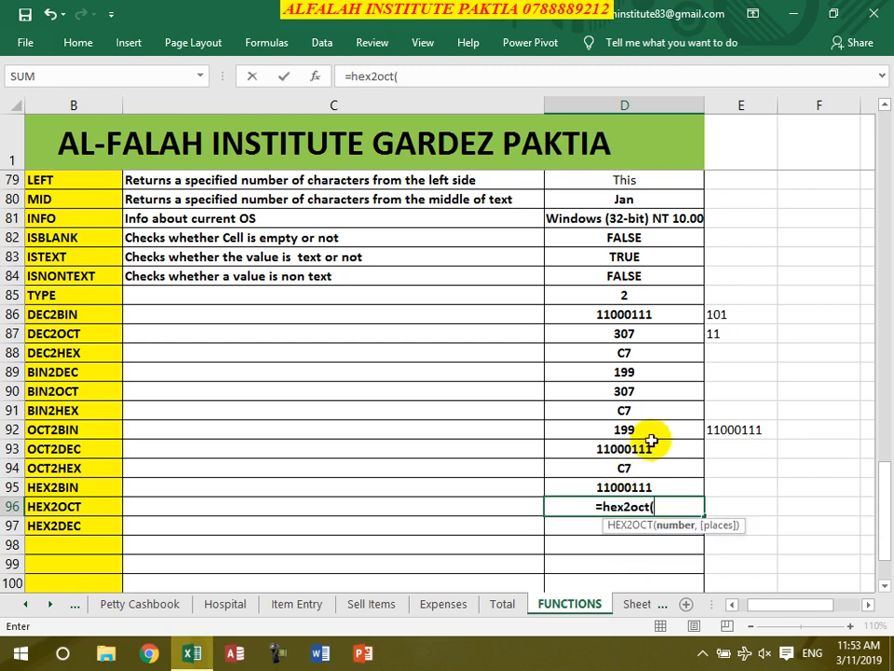
pyautogui.click(630, 469)
pyautogui.write(')')
pyautogui.press('Return')
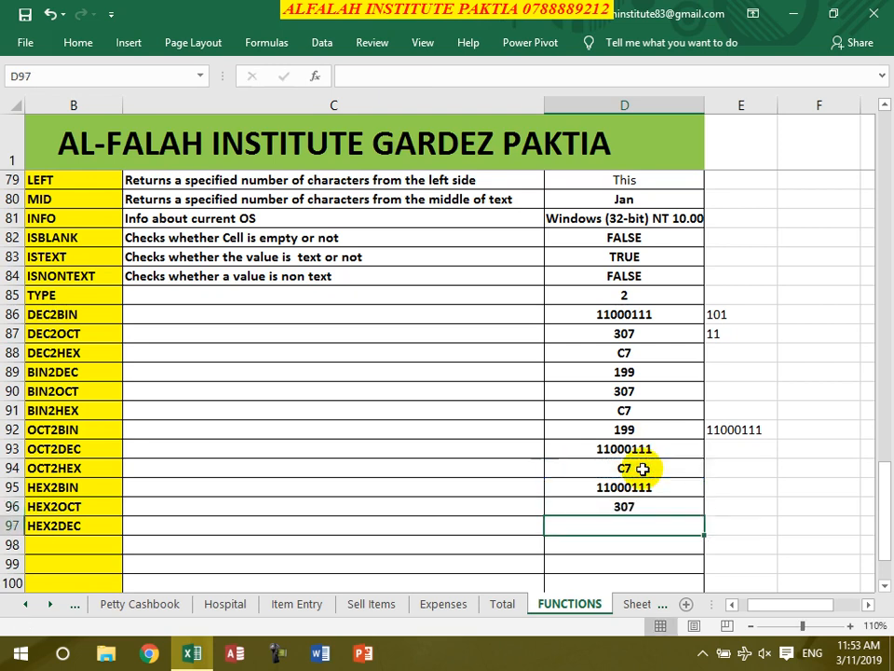
# - Enter =HEX2DEC(D94) in D97, returning 199
pyautogui.write('=hex2')
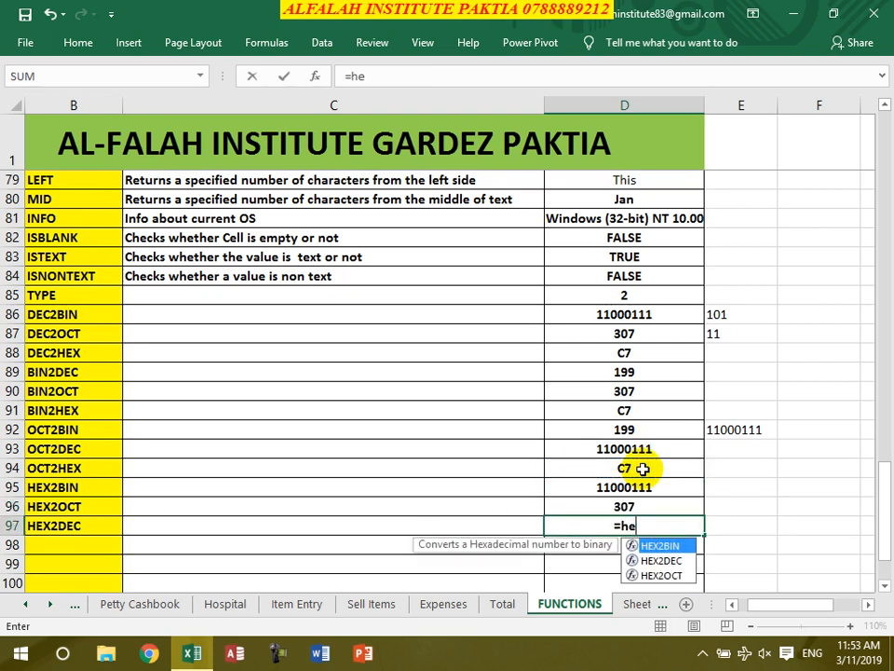
pyautogui.write('dec(')
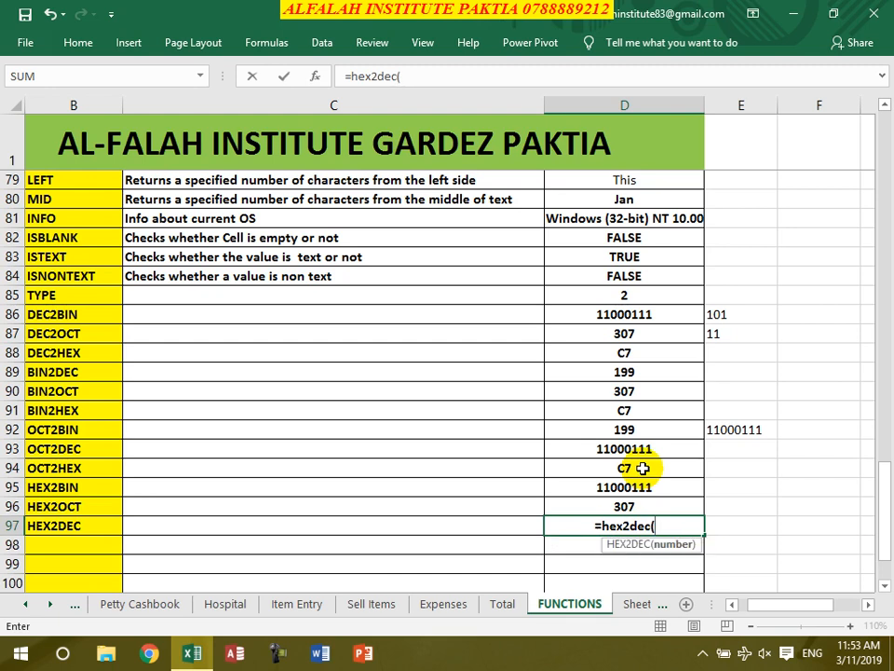
pyautogui.click(642, 469)
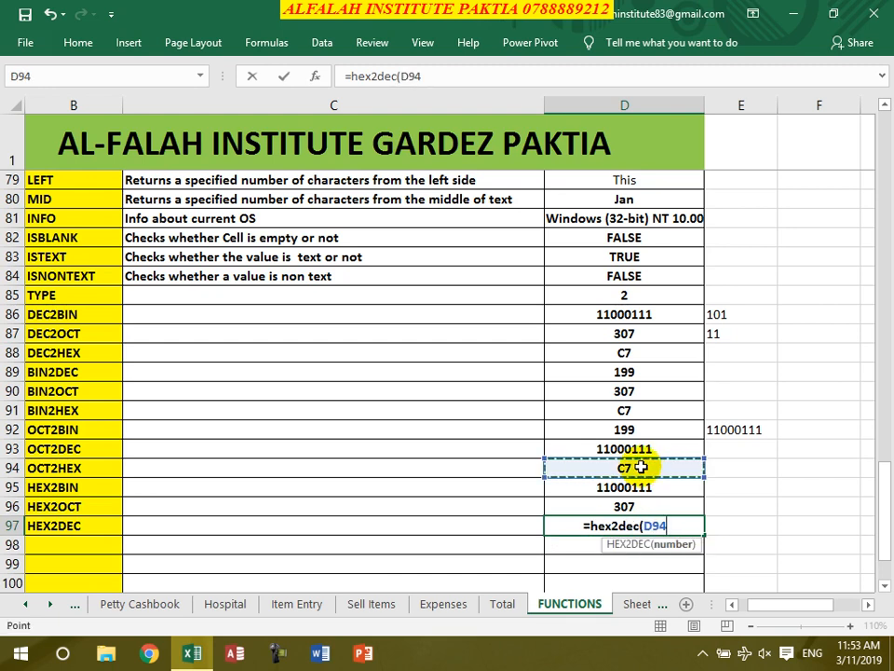
pyautogui.write(')')
pyautogui.press('Return')
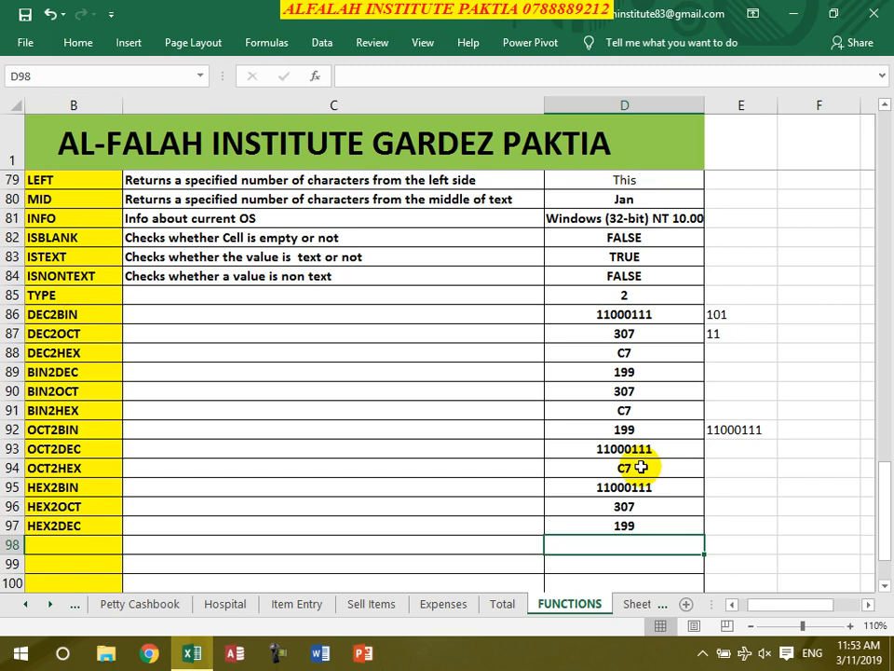
# - Close the functions workbook with Ctrl+W
pyautogui.hotkey('ctrl', 'w')
# - Save the functions workbook, then start a new blank workbook in Page Layout view with the full ribbon
pyautogui.click(391, 362)
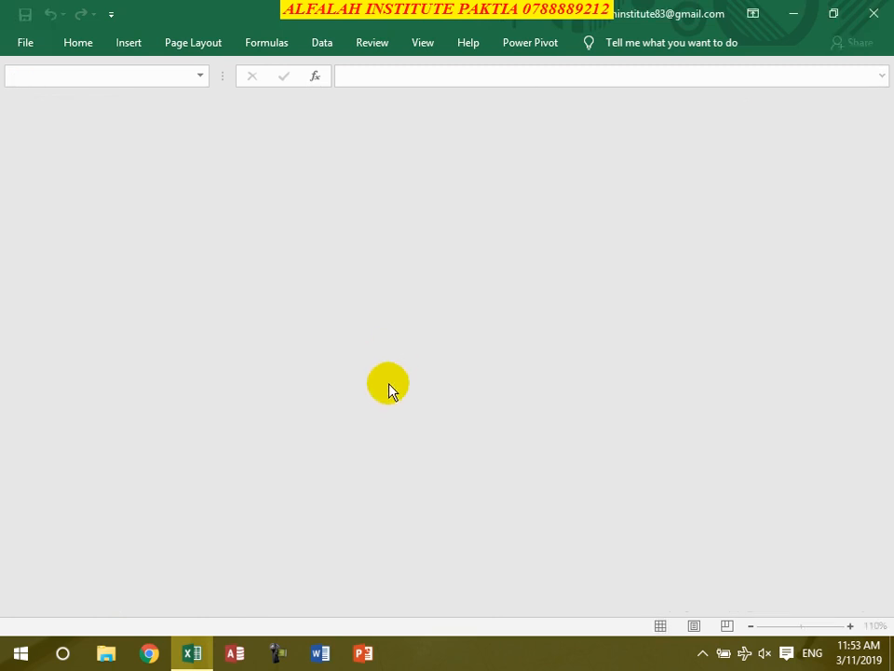
pyautogui.hotkey('ctrl', 'n')
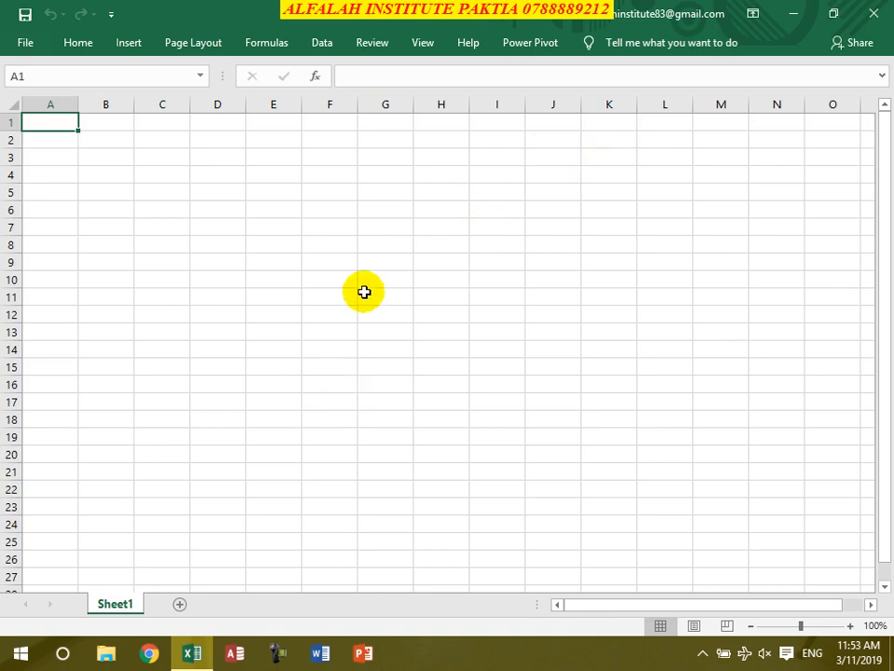
pyautogui.click(696, 625)
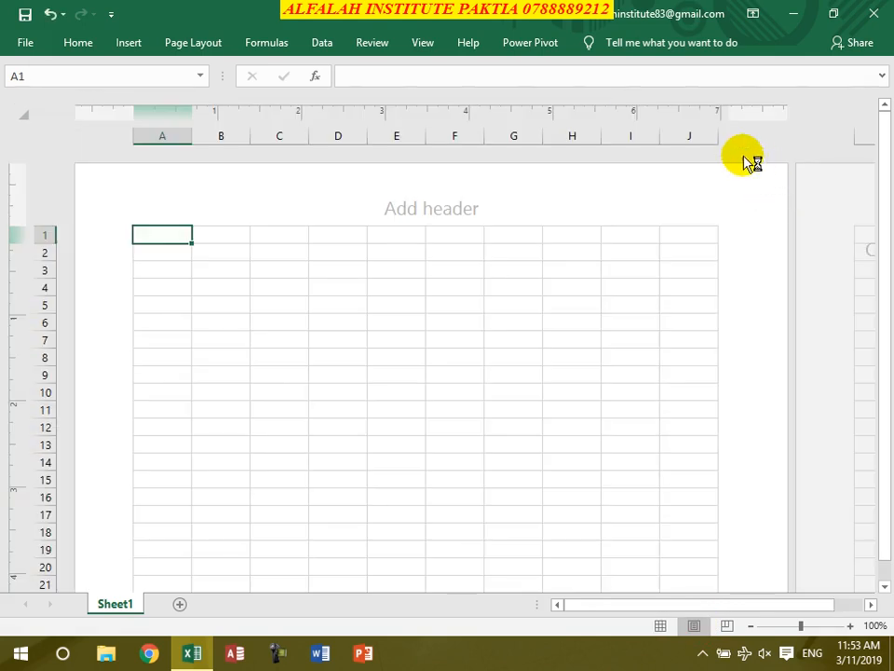
pyautogui.click(757, 15)
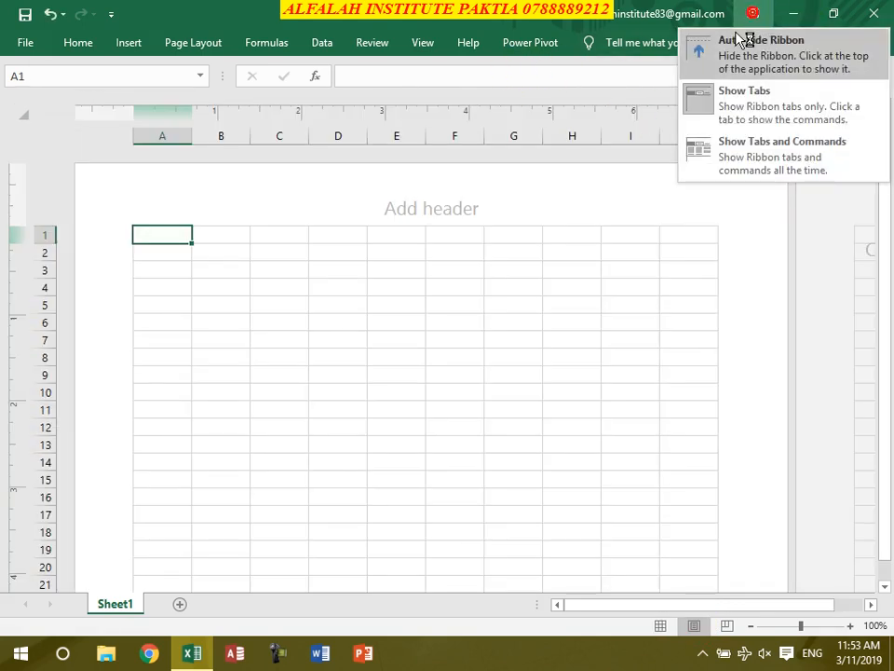
pyautogui.click(730, 142)
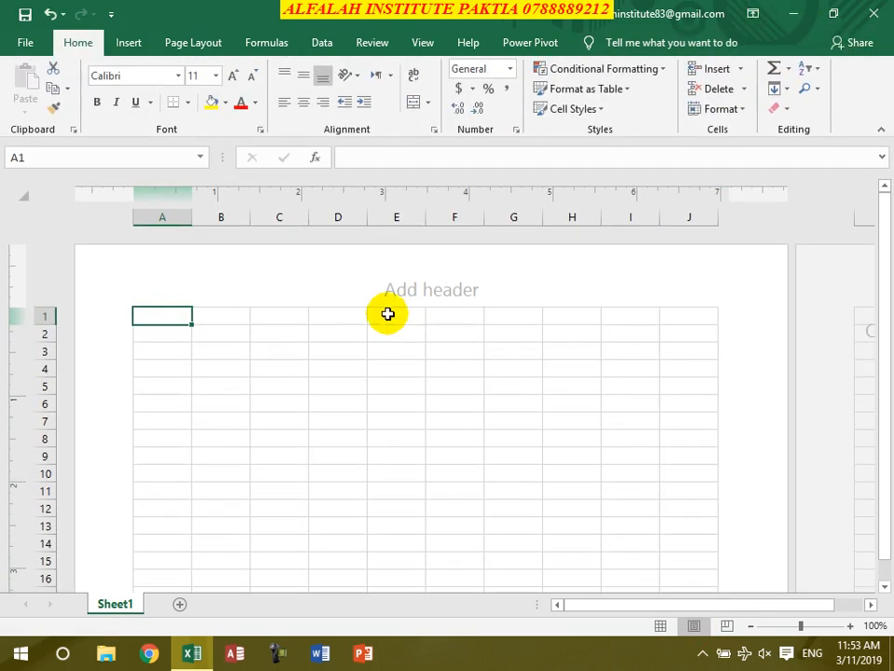
# - Select the range A1:J40 for the invoice grid
pyautogui.scroll(-4, 473, 361)
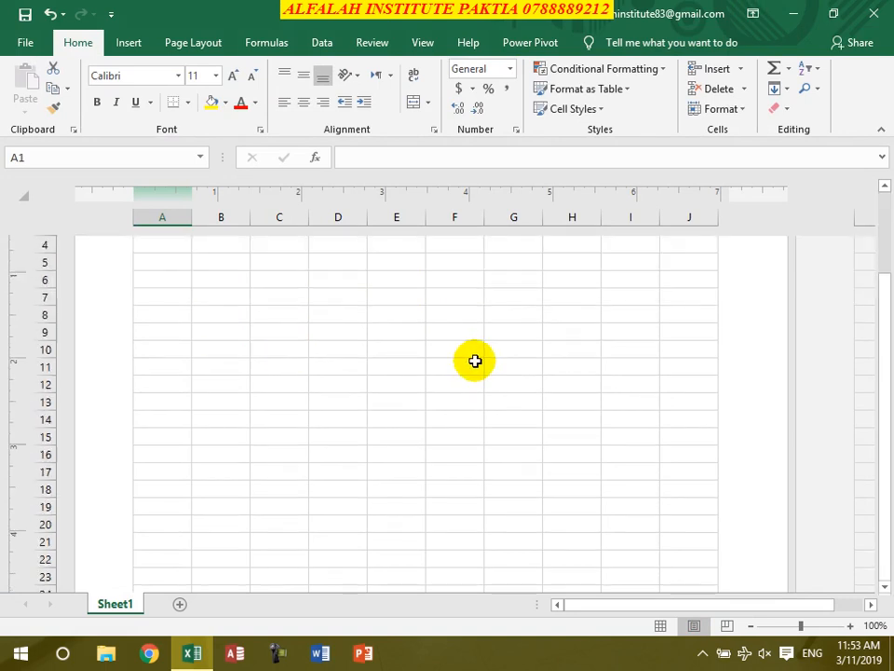
pyautogui.scroll(5, 461, 368)
pyautogui.moveTo(158, 316); pyautogui.dragTo(658, 424)
pyautogui.moveTo(687, 455); pyautogui.dragTo(673, 533)
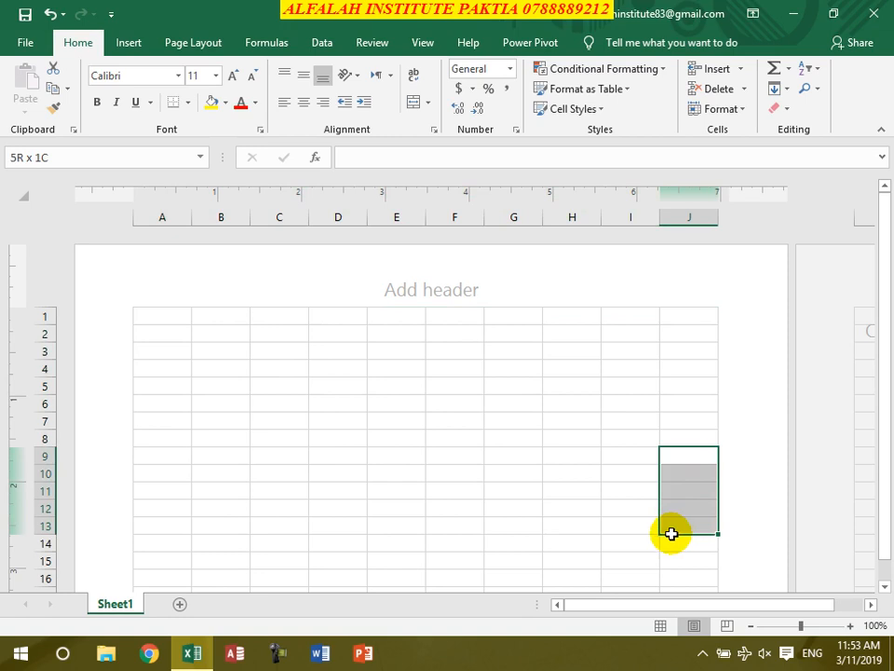
pyautogui.moveTo(168, 318); pyautogui.dragTo(710, 262)
# - Make A1:J40 bold at 12 pt with All Borders on every cell
pyautogui.click(96, 102)
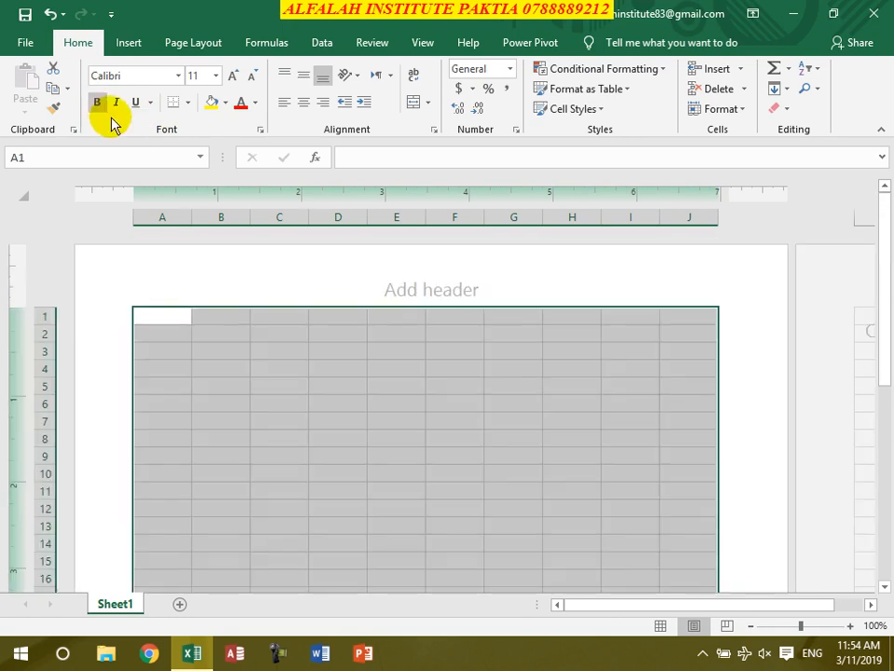
pyautogui.click(232, 76)
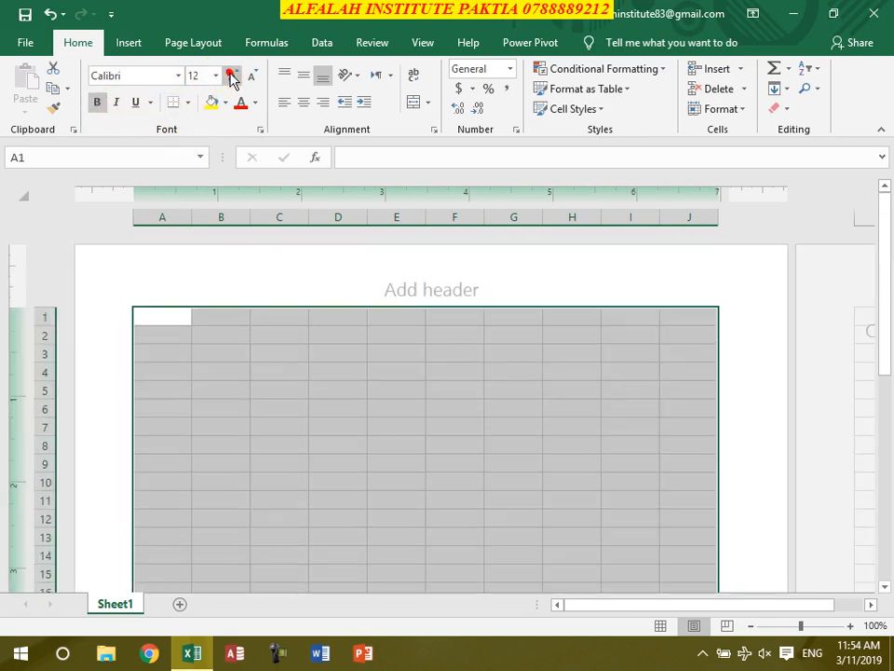
pyautogui.click(232, 76)
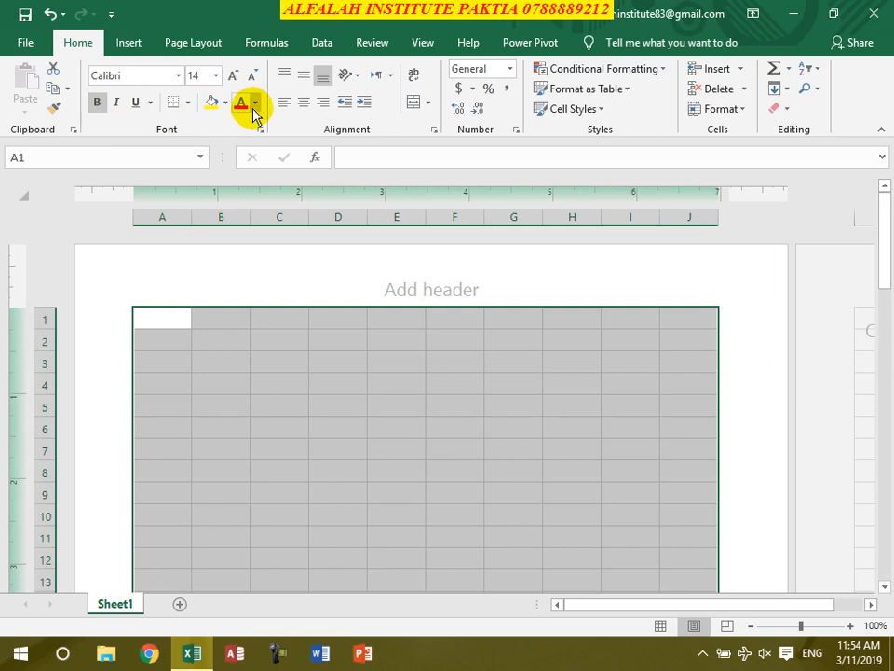
pyautogui.click(250, 79)
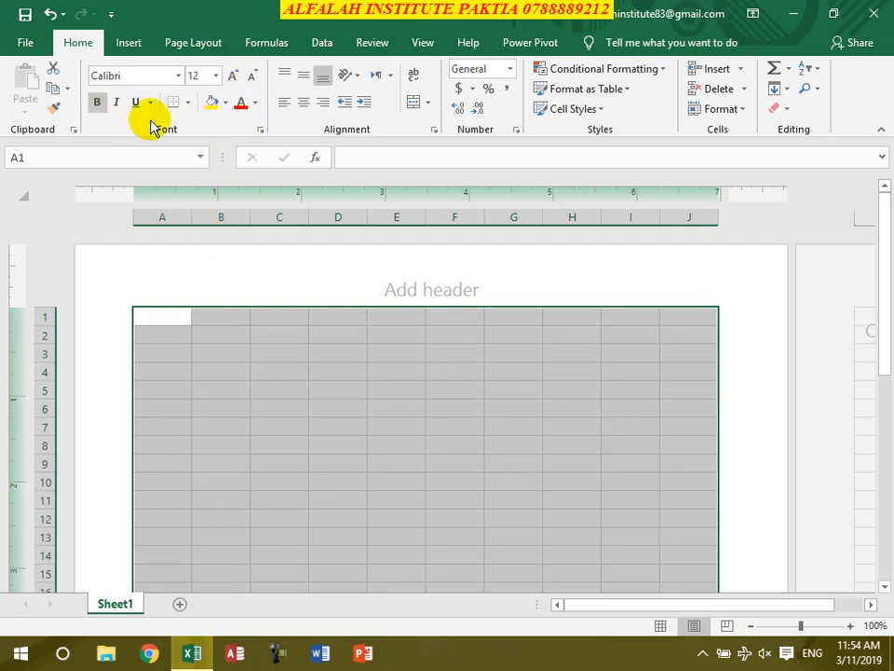
pyautogui.click(189, 104)
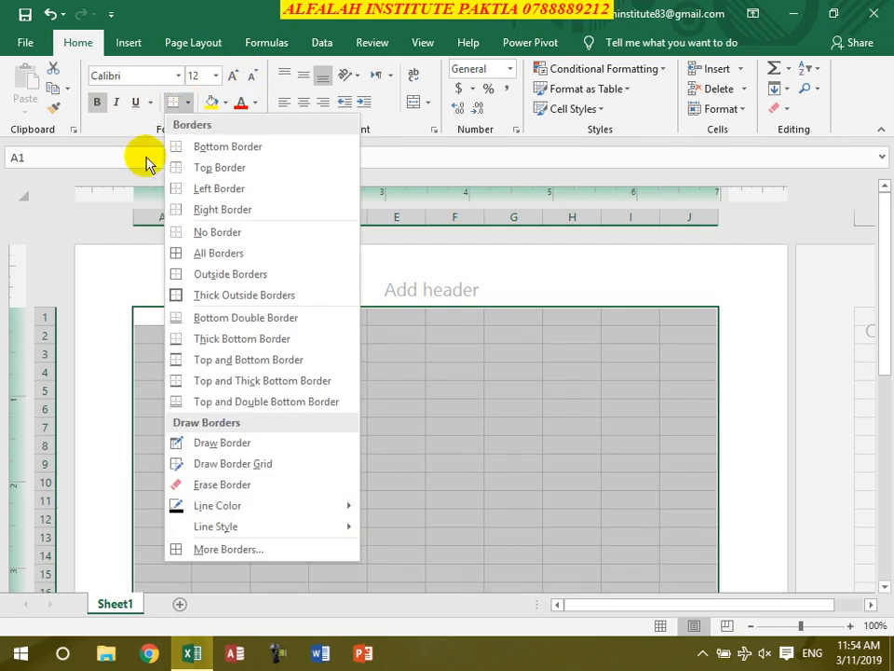
pyautogui.click(184, 252)
pyautogui.scroll(-12, 433, 408)
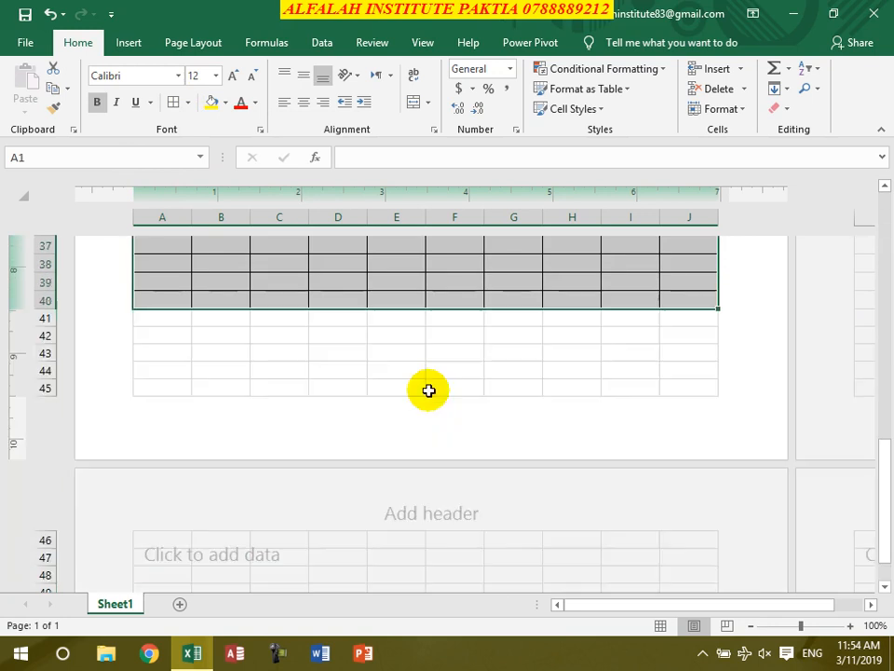
pyautogui.scroll(2, 428, 395)
pyautogui.scroll(1, 429, 395)
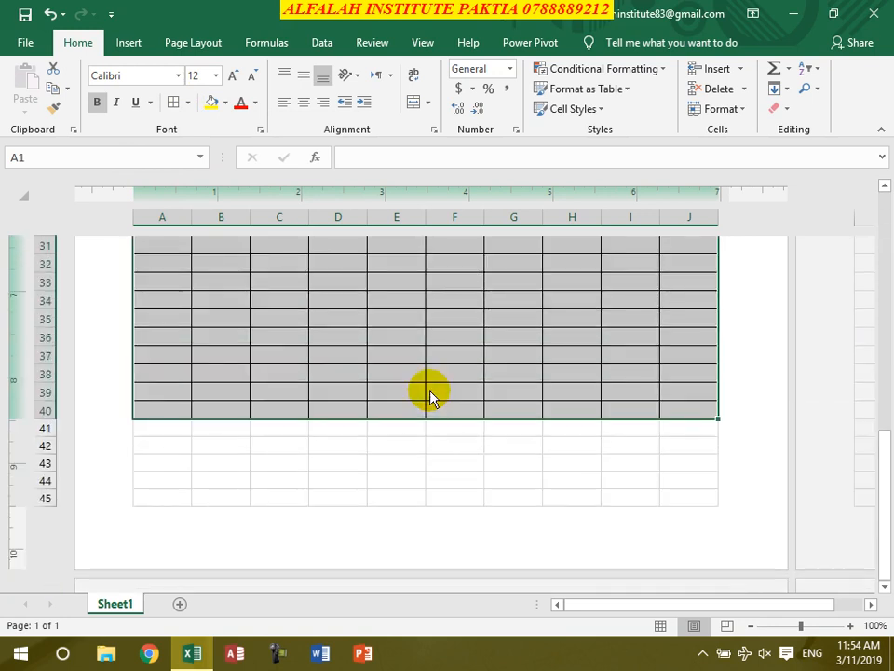
# - Extend the bordered formatting down through rows 41–45 with Format Painter
pyautogui.click(172, 408)
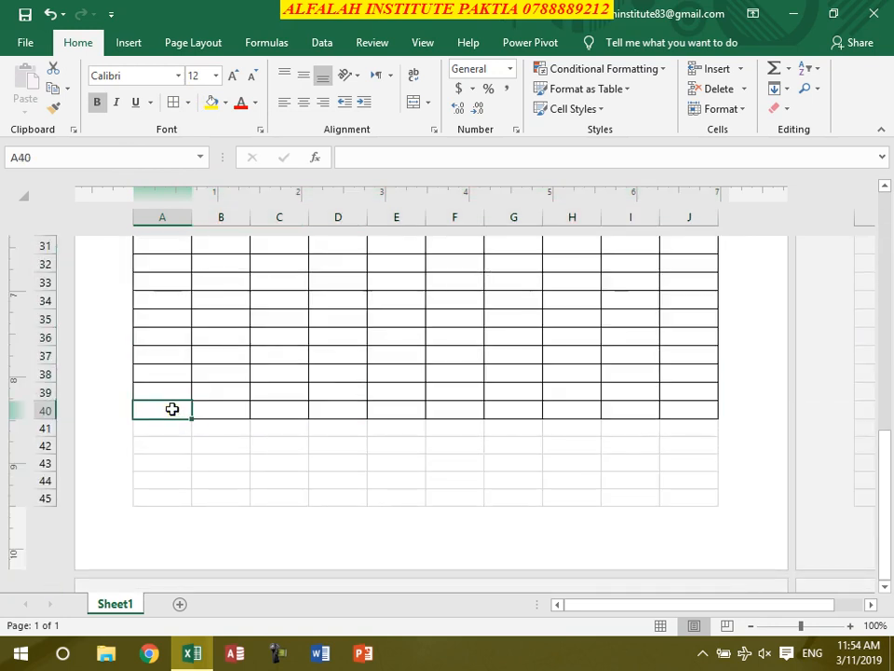
pyautogui.click(53, 113)
pyautogui.moveTo(168, 421)
pyautogui.mouseDown()
pyautogui.moveTo(220, 455)
pyautogui.moveTo(298, 472)
pyautogui.moveTo(678, 477)
pyautogui.mouseUp()
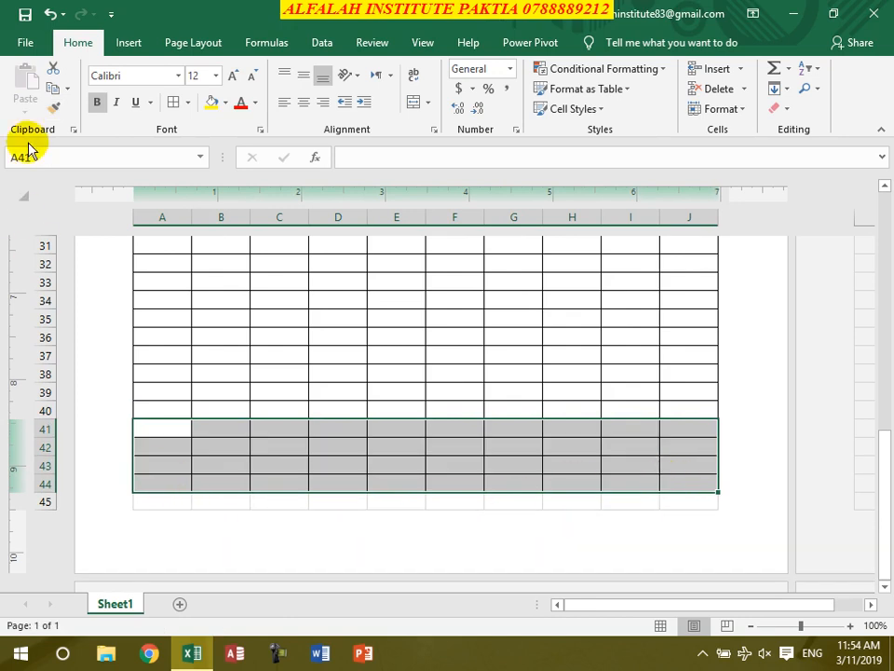
pyautogui.click(53, 107)
pyautogui.moveTo(166, 499); pyautogui.dragTo(690, 496)
pyautogui.scroll(-2, 546, 567)
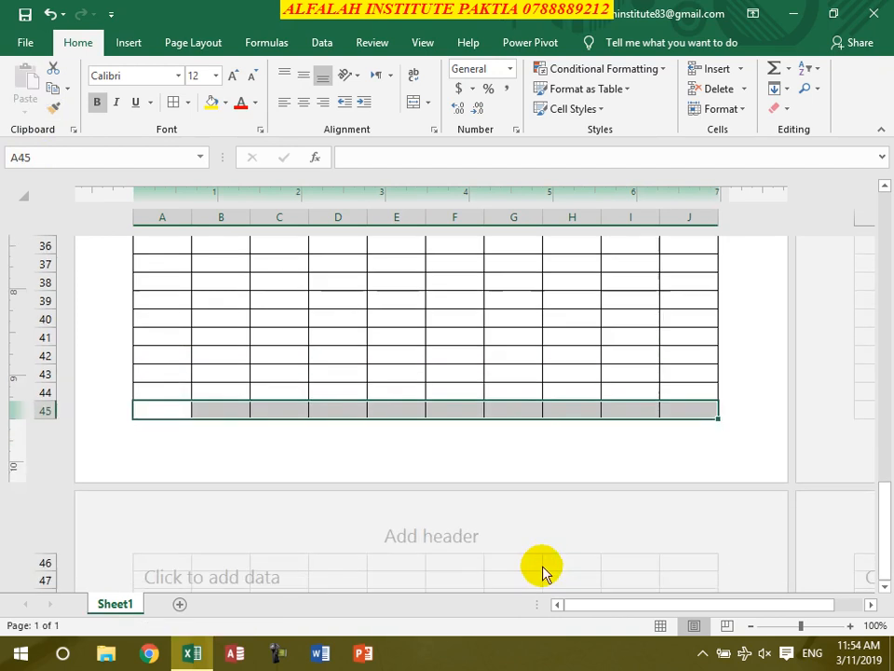
pyautogui.click(479, 334)
pyautogui.scroll(-2, 529, 474)
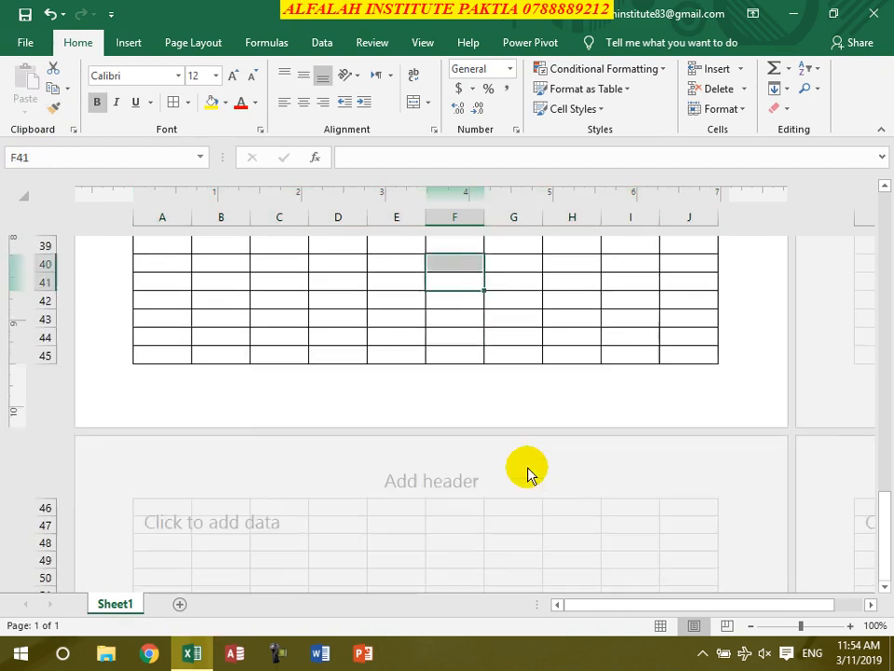
pyautogui.scroll(15, 527, 473)
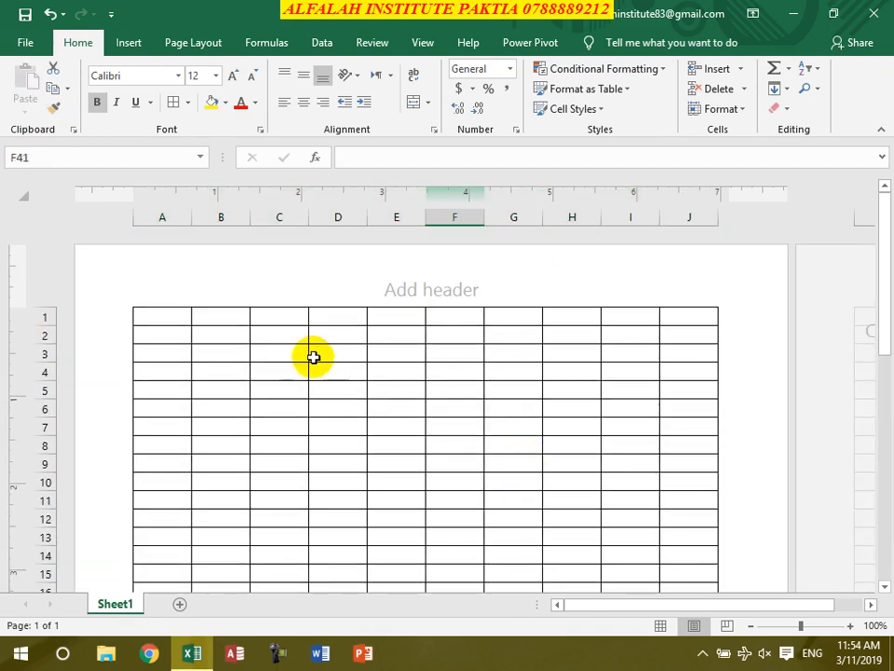
# - Merge A1:J5 with middle alignment and enter 'Hekmatullah Electric Store'
pyautogui.click(173, 316)
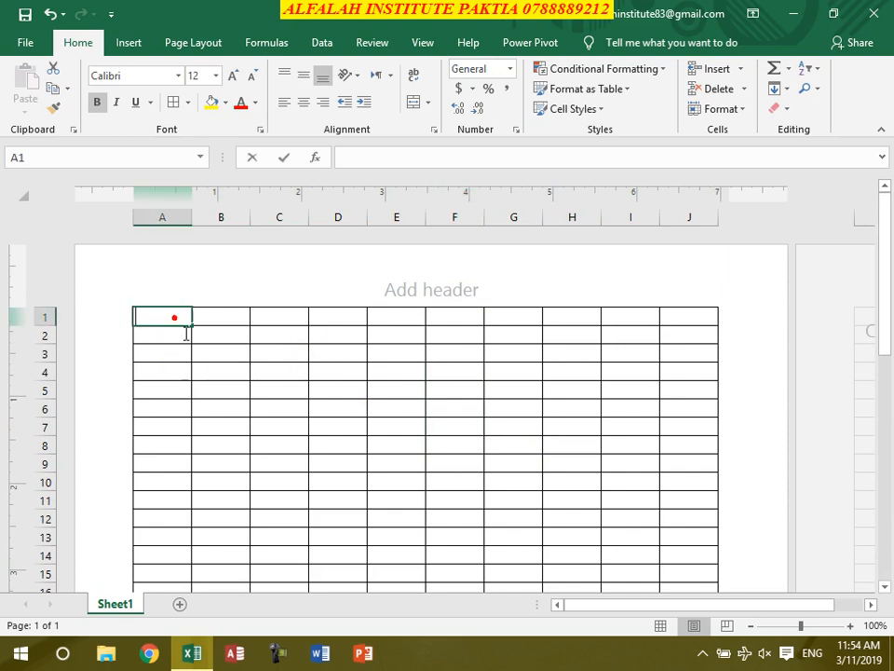
pyautogui.click(177, 354)
pyautogui.click(168, 317)
pyautogui.doubleClick(166, 318)
pyautogui.click(209, 357)
pyautogui.moveTo(171, 320); pyautogui.dragTo(680, 386)
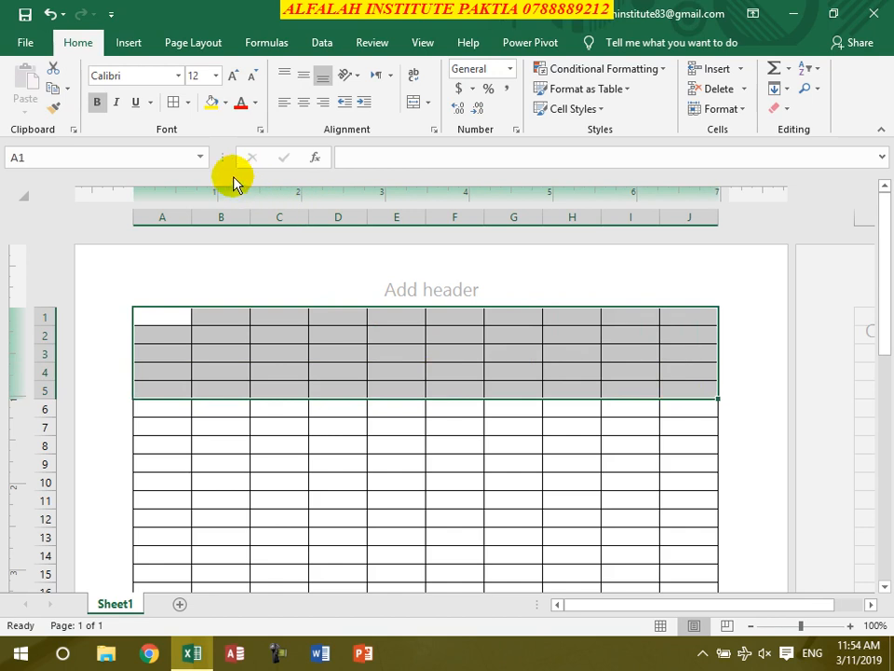
pyautogui.click(412, 103)
pyautogui.click(304, 75)
pyautogui.write('Hekmatullah E')
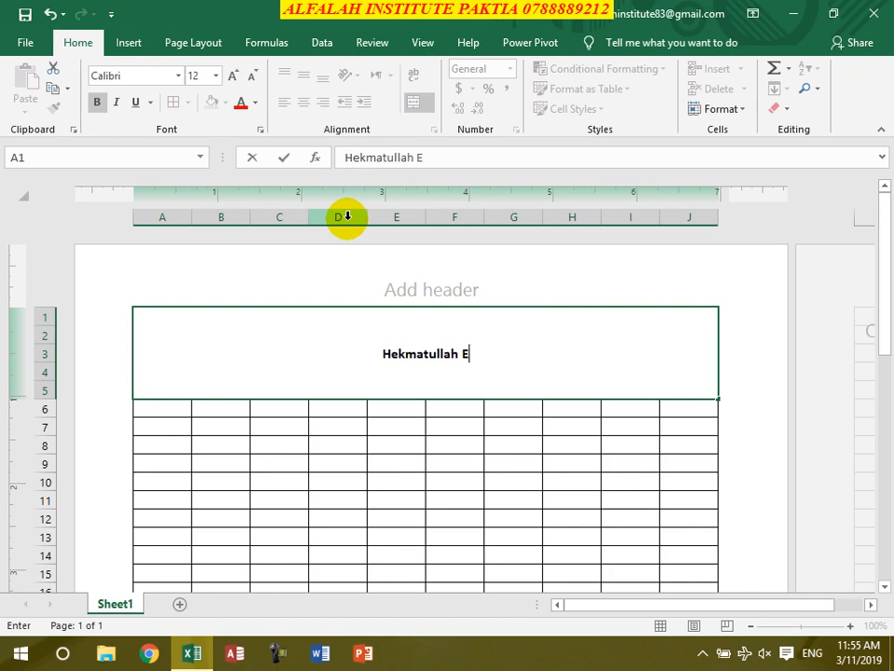
pyautogui.write('lectric Store')
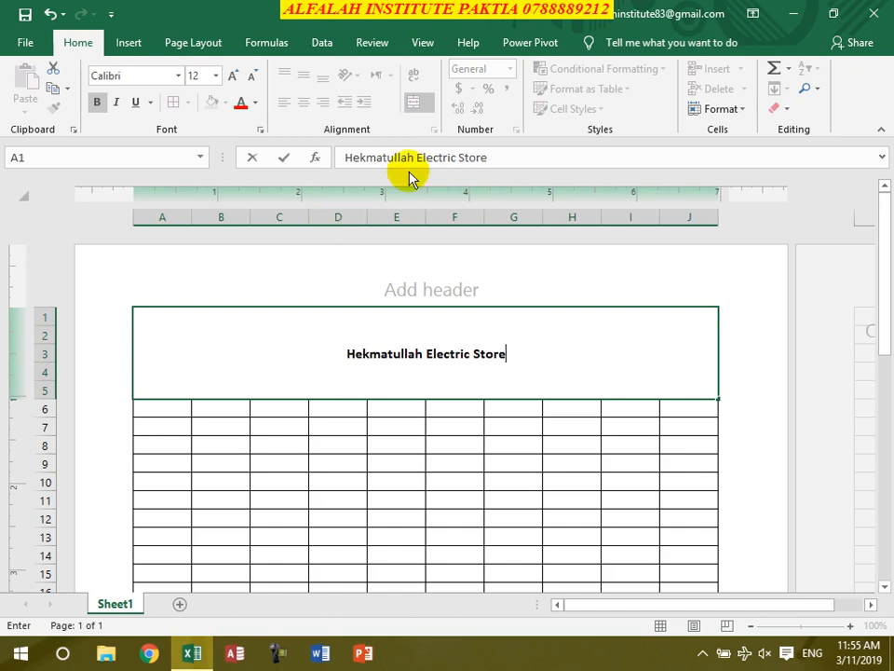
pyautogui.click(400, 371)
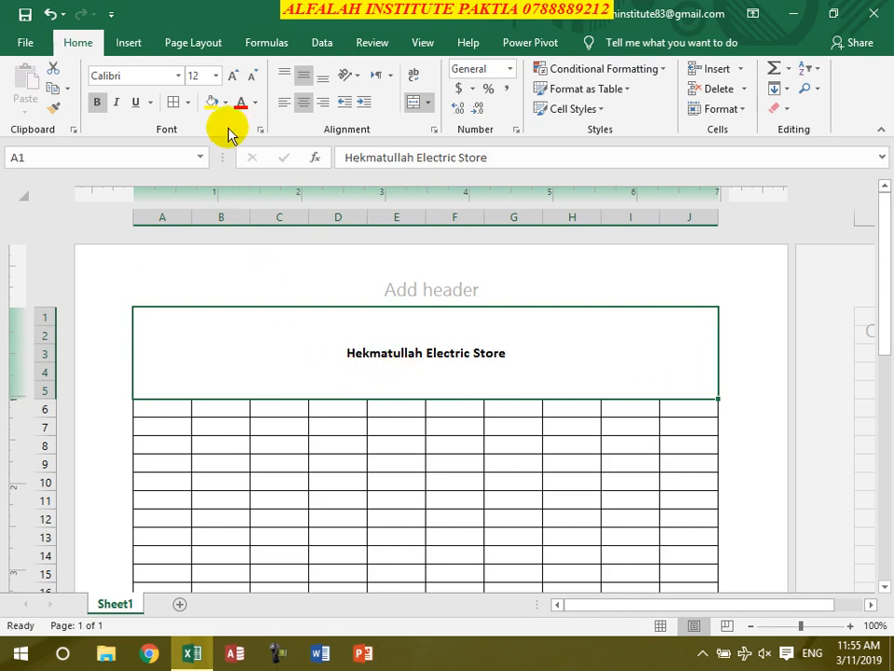
# - Give the title a yellow fill, red font and 43 pt size
pyautogui.click(212, 104)
pyautogui.click(239, 102)
pyautogui.click(233, 75)
pyautogui.click(233, 76)
pyautogui.click(233, 75)
pyautogui.click(233, 75)
pyautogui.click(233, 76)
pyautogui.click(233, 75)
pyautogui.click(232, 75)
pyautogui.click(233, 76)
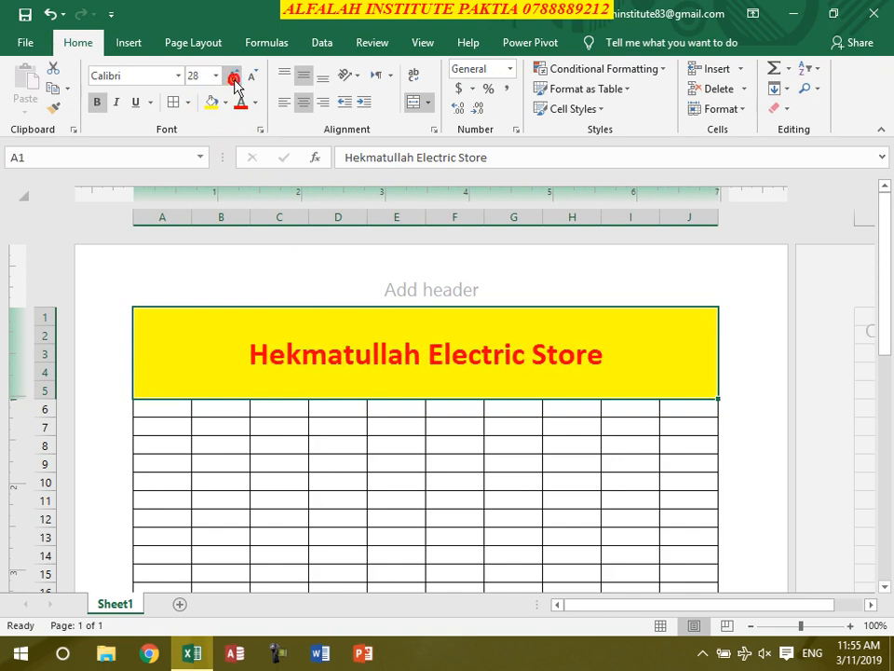
pyautogui.click(233, 76)
pyautogui.click(233, 76)
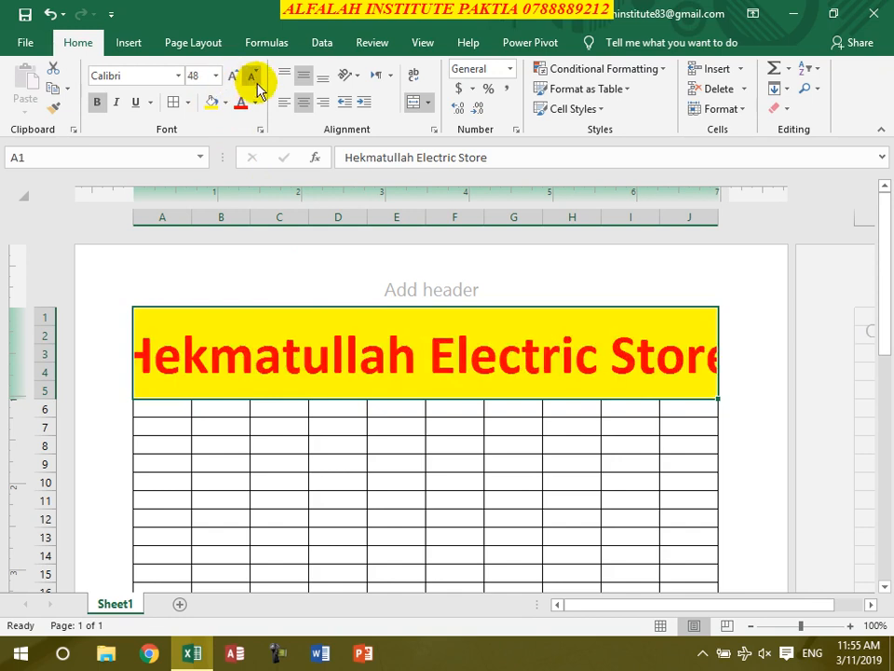
pyautogui.click(253, 76)
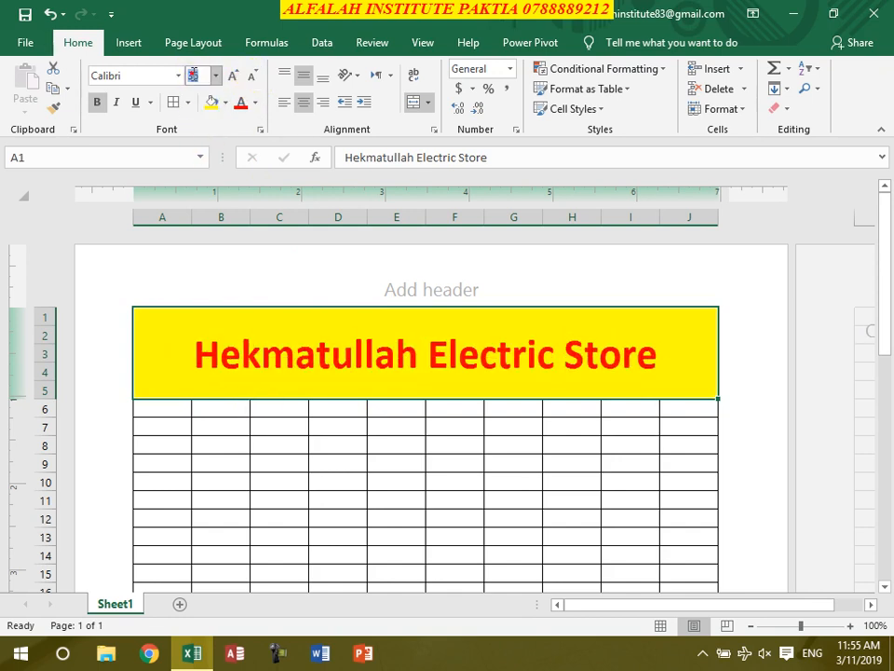
pyautogui.write('43')
pyautogui.press('Return')
pyautogui.click(311, 437)
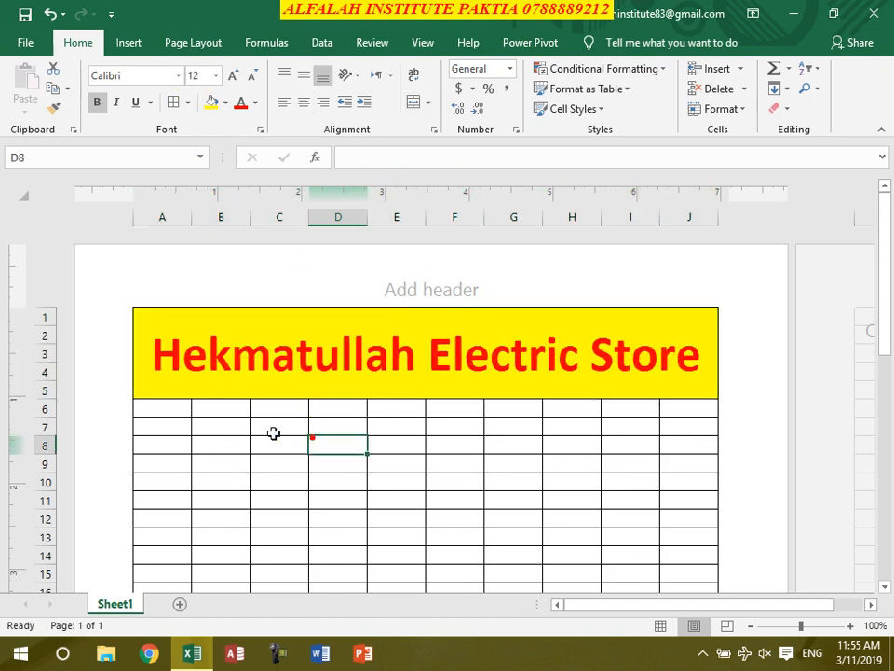
# - Merge and centre A6:J6 into one row across the invoice width
pyautogui.click(177, 408)
pyautogui.moveTo(191, 409); pyautogui.dragTo(672, 408)
pyautogui.click(302, 102)
pyautogui.click(413, 101)
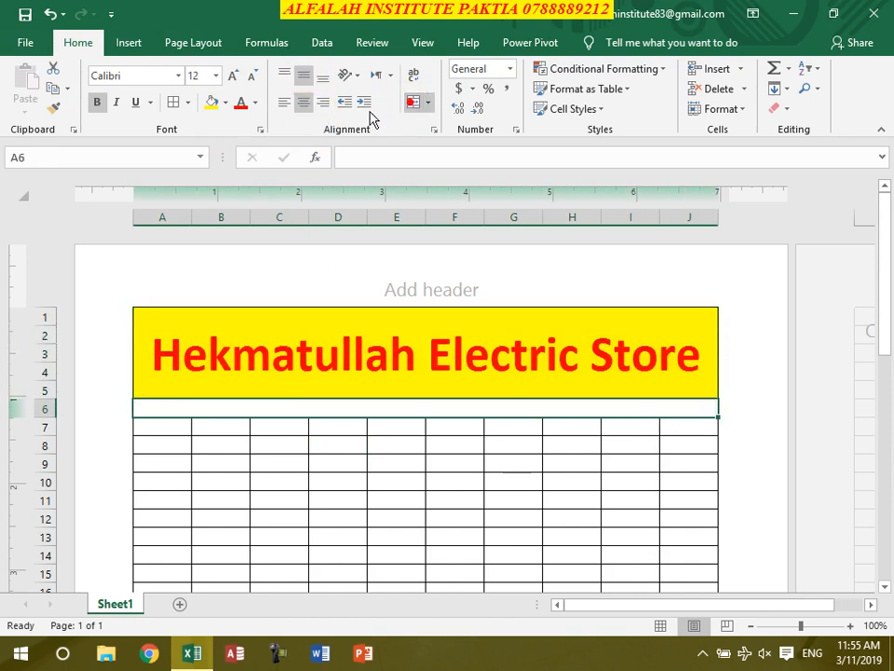
# - Enter the store's address line with its mobile number in the merged row
pyautogui.click(375, 410)
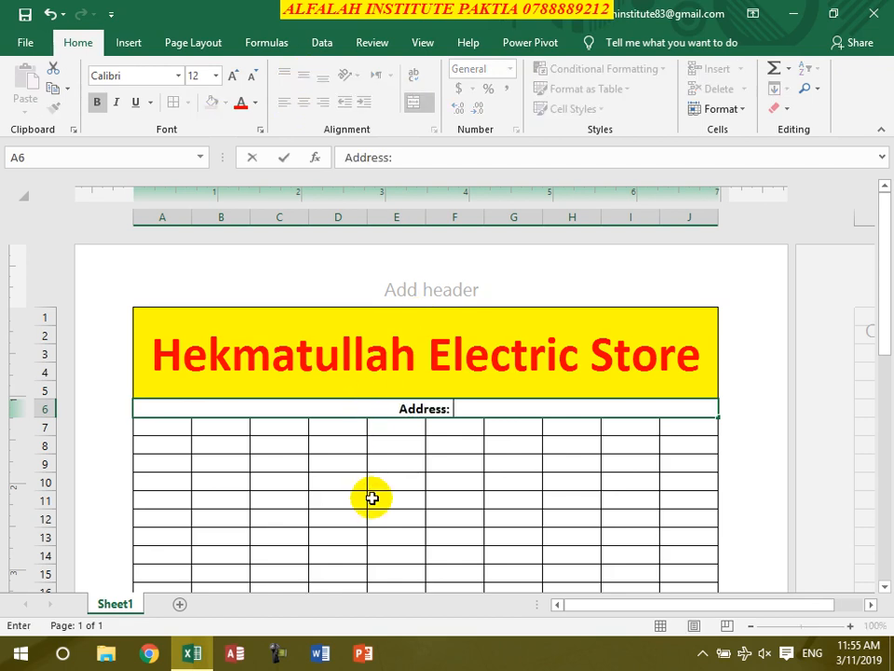
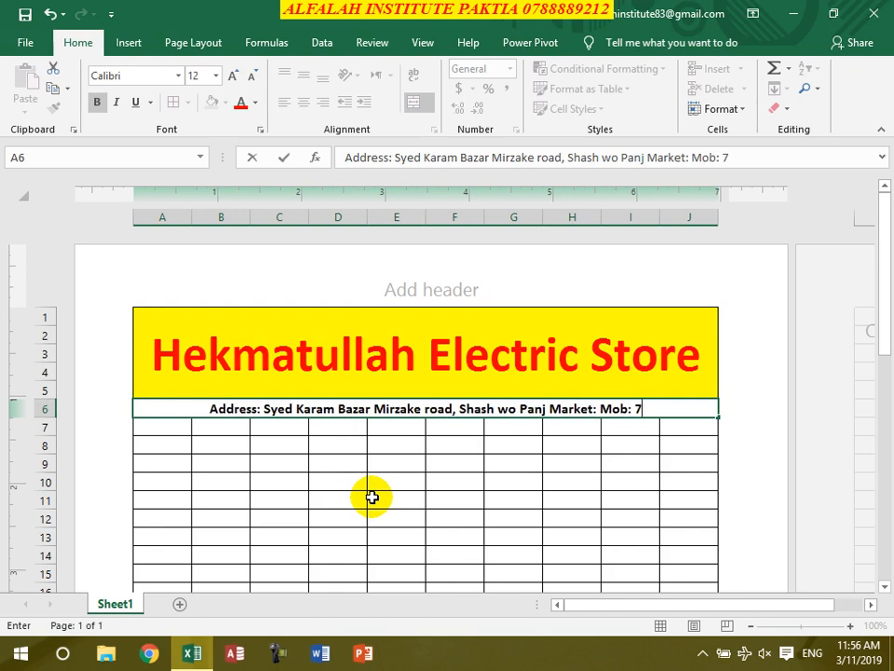
pyautogui.press('BackSpace')
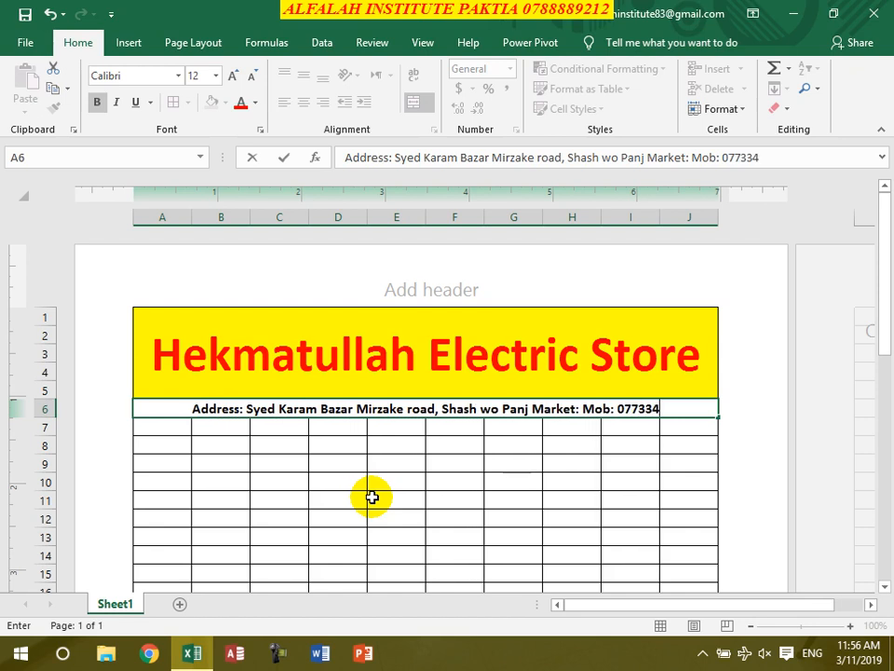
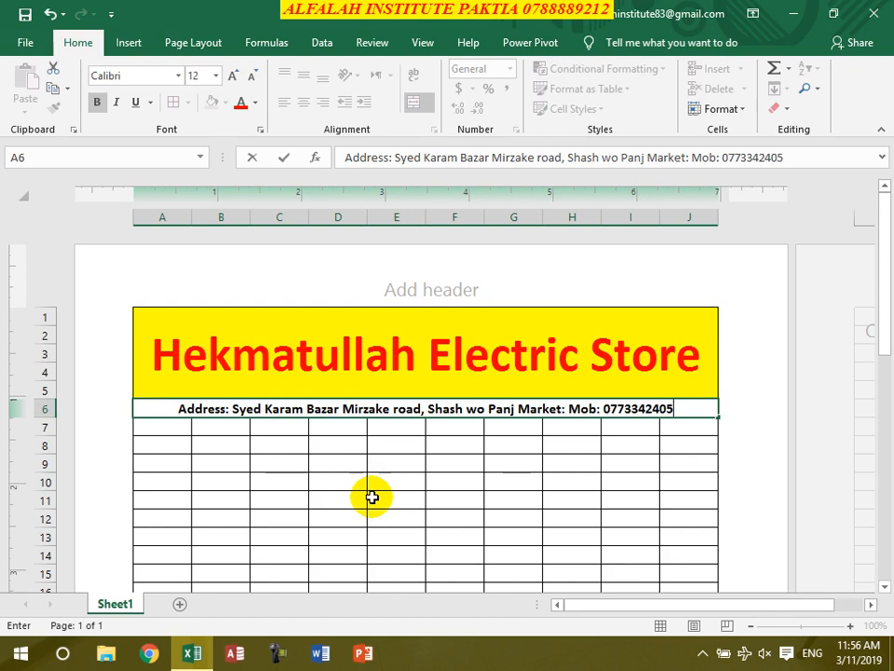
pyautogui.press('Return')
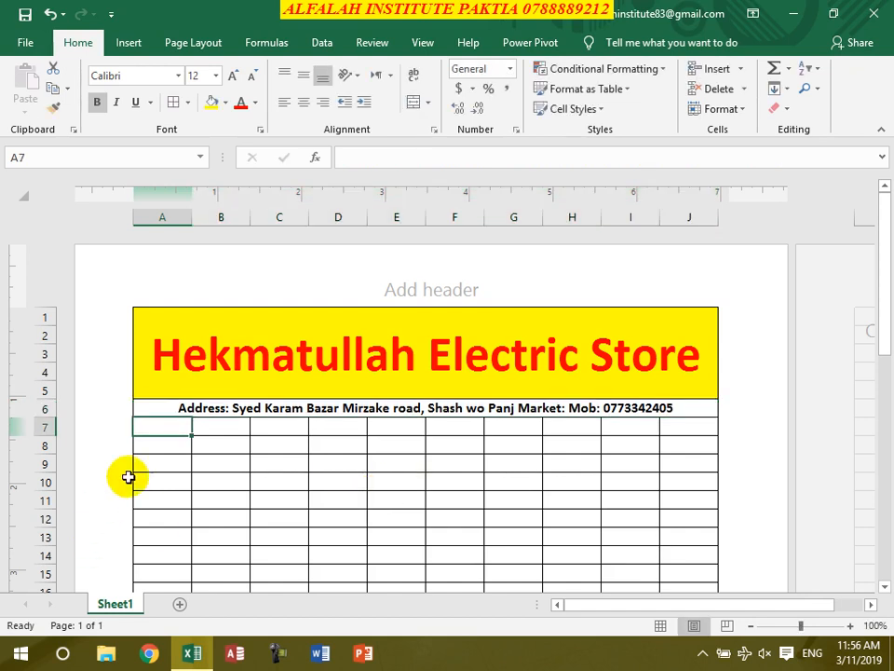
pyautogui.moveTo(192, 424); pyautogui.dragTo(267, 425)
# - Undo stray edits, then merge A7:C7 and add a left-aligned 'Cust:' label
pyautogui.click(173, 425)
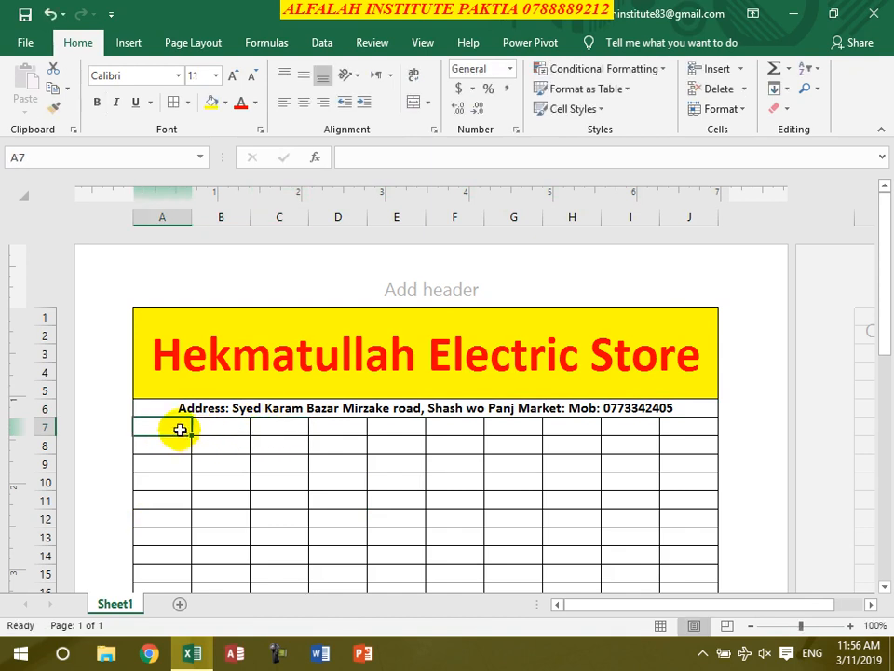
pyautogui.hotkey('ctrl', 'z')
pyautogui.click(237, 477)
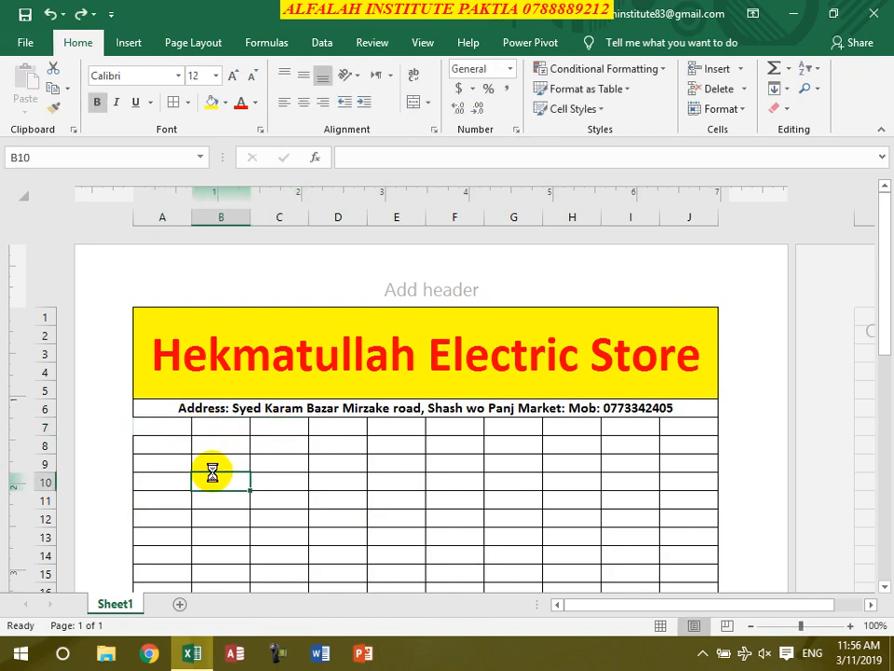
pyautogui.hotkey('ctrl', 'z')
pyautogui.click(190, 462)
pyautogui.moveTo(174, 427); pyautogui.dragTo(240, 427)
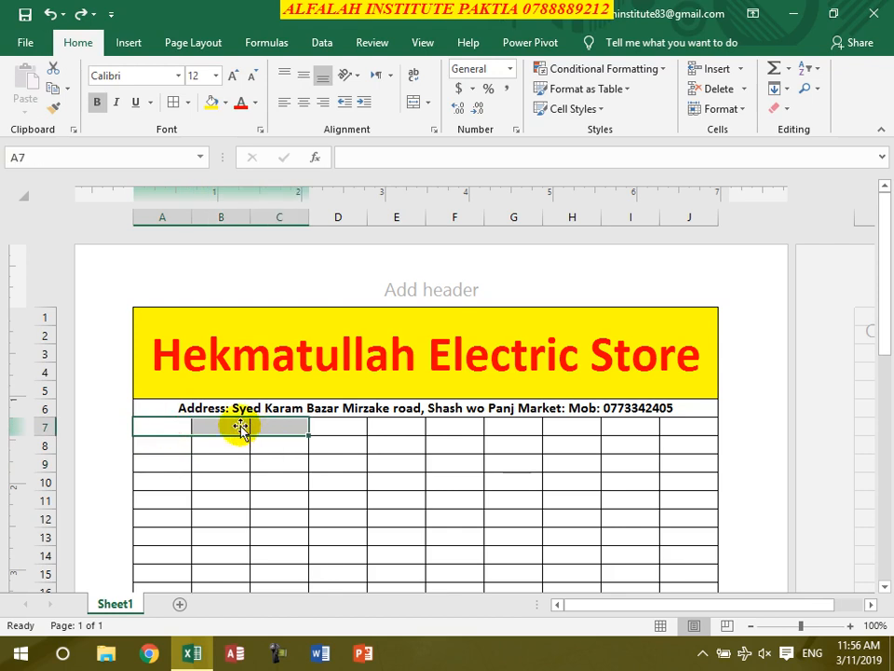
pyautogui.click(414, 102)
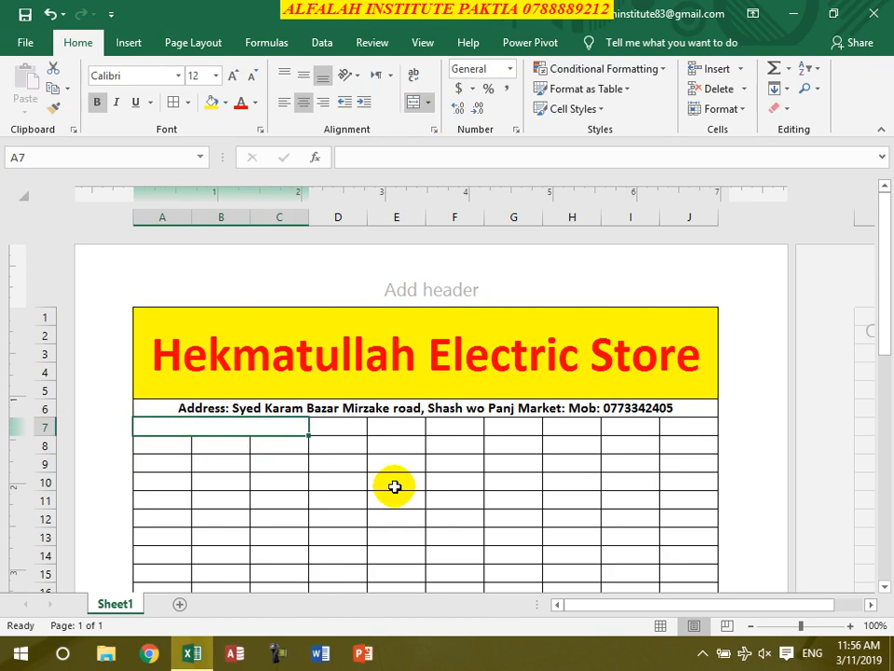
pyautogui.write('C')
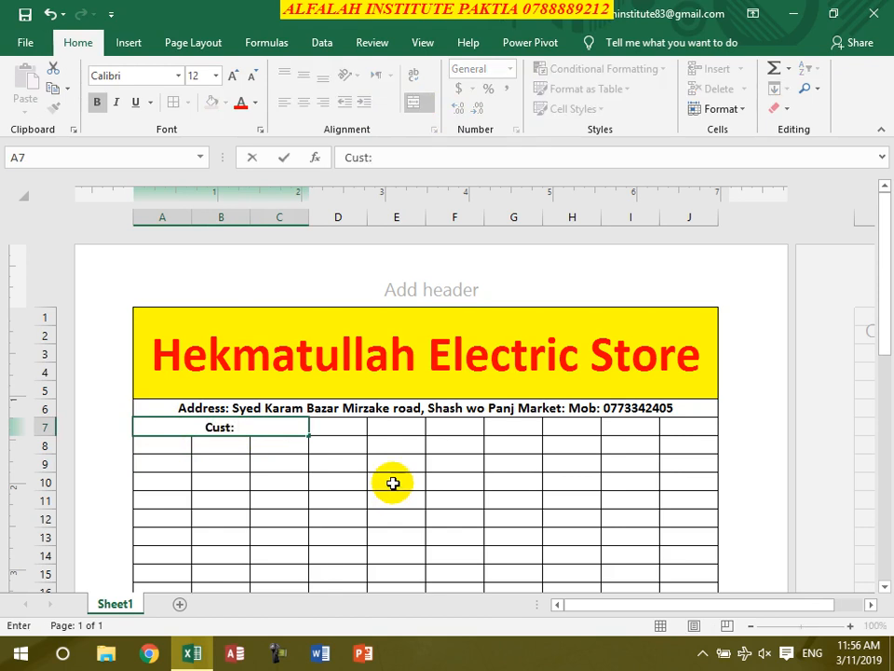
pyautogui.write('ust:')
pyautogui.click(215, 443)
pyautogui.click(244, 427)
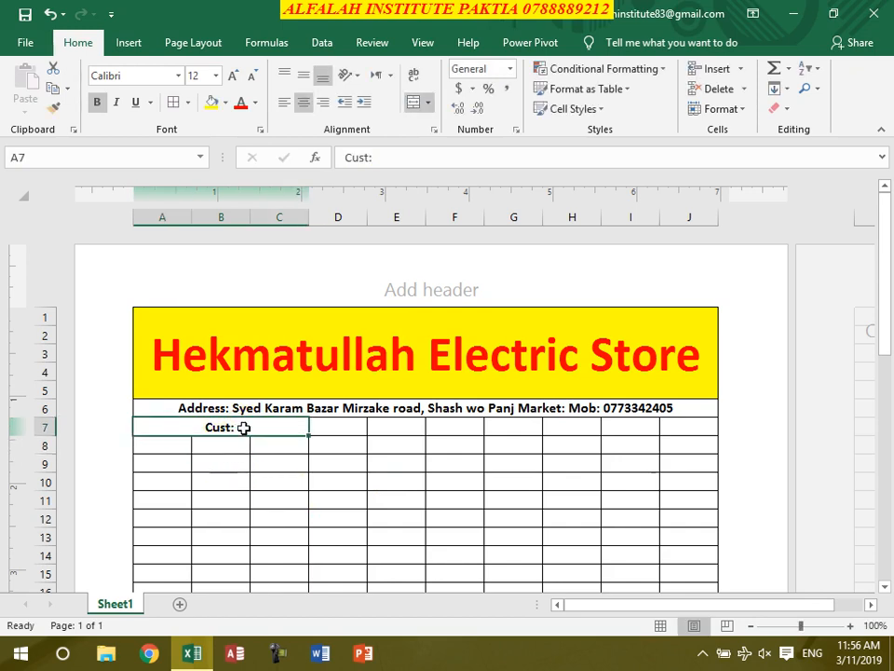
pyautogui.click(284, 101)
# - Merge D7:F7 and add a left-aligned 'Invoice #:' label
pyautogui.moveTo(350, 431); pyautogui.dragTo(437, 423)
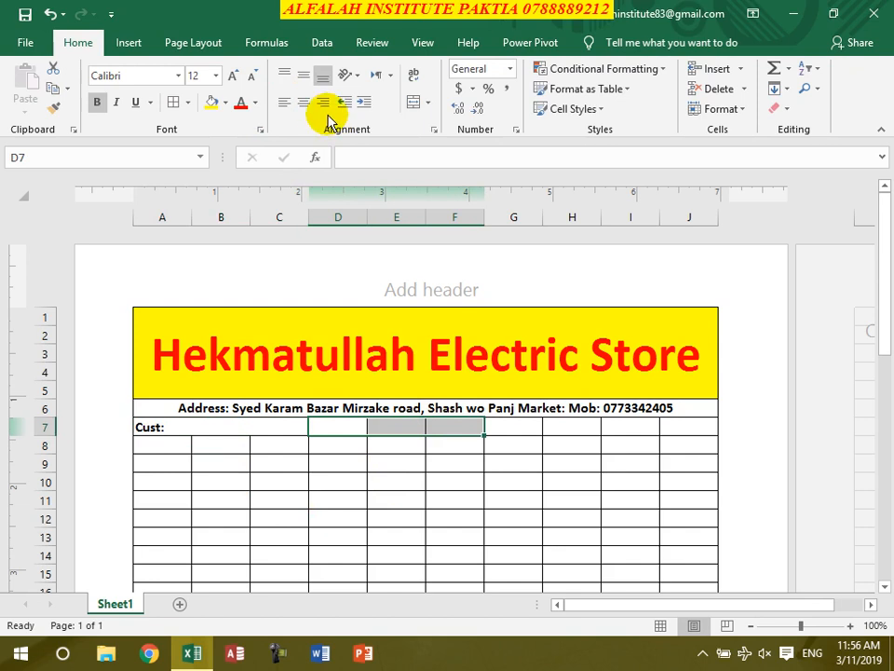
pyautogui.click(411, 103)
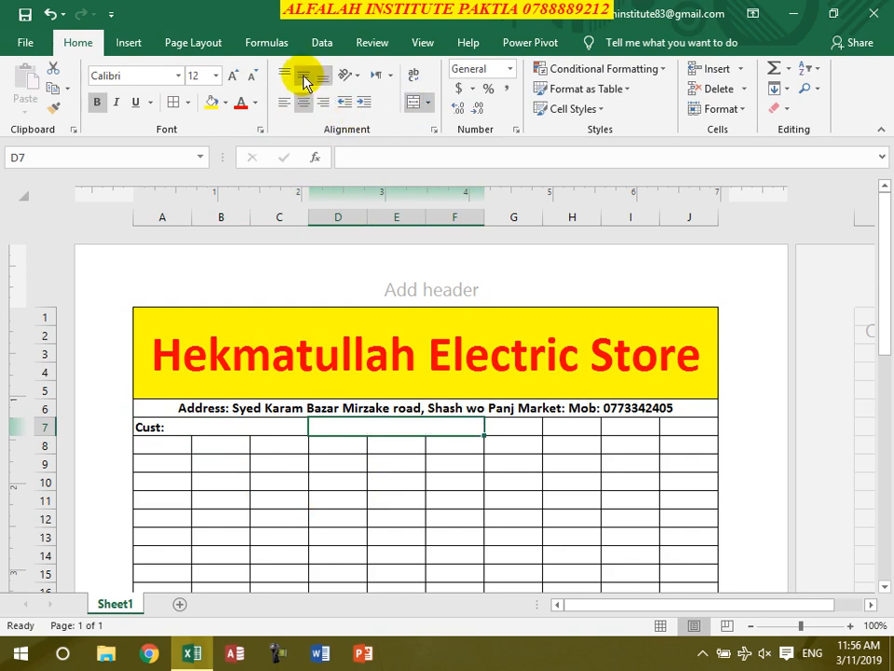
pyautogui.click(379, 425)
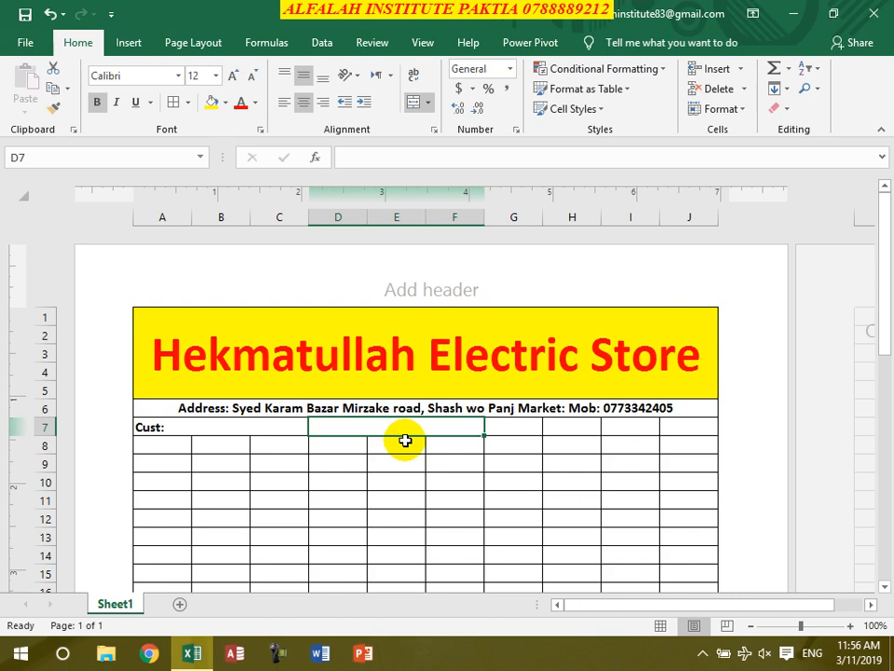
pyautogui.write('Invoice #:')
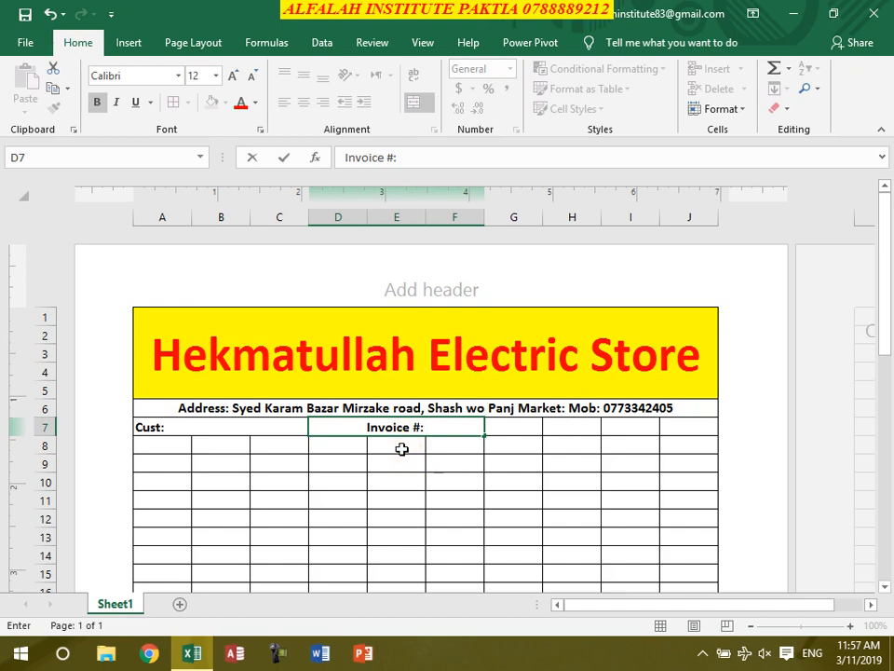
pyautogui.click(397, 447)
pyautogui.click(387, 425)
pyautogui.click(284, 102)
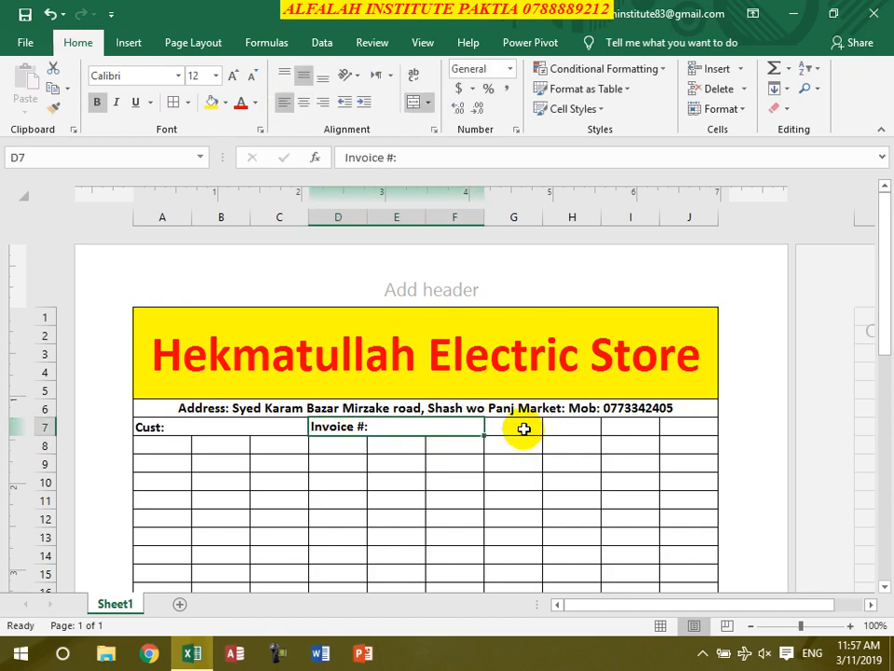
# - Merge G7:J7 and add a left-aligned 'Date:' label
pyautogui.moveTo(526, 426); pyautogui.dragTo(663, 426)
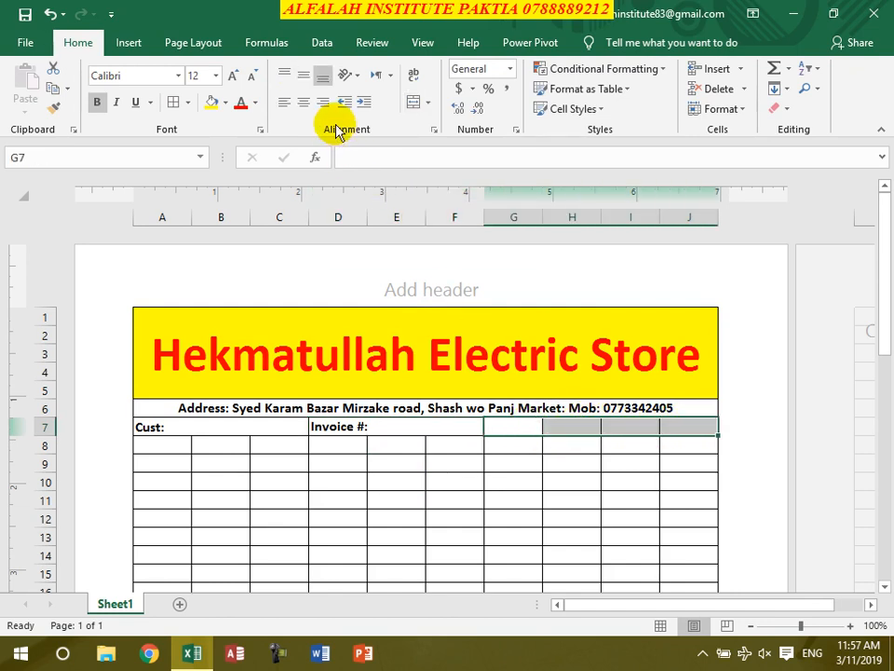
pyautogui.click(415, 104)
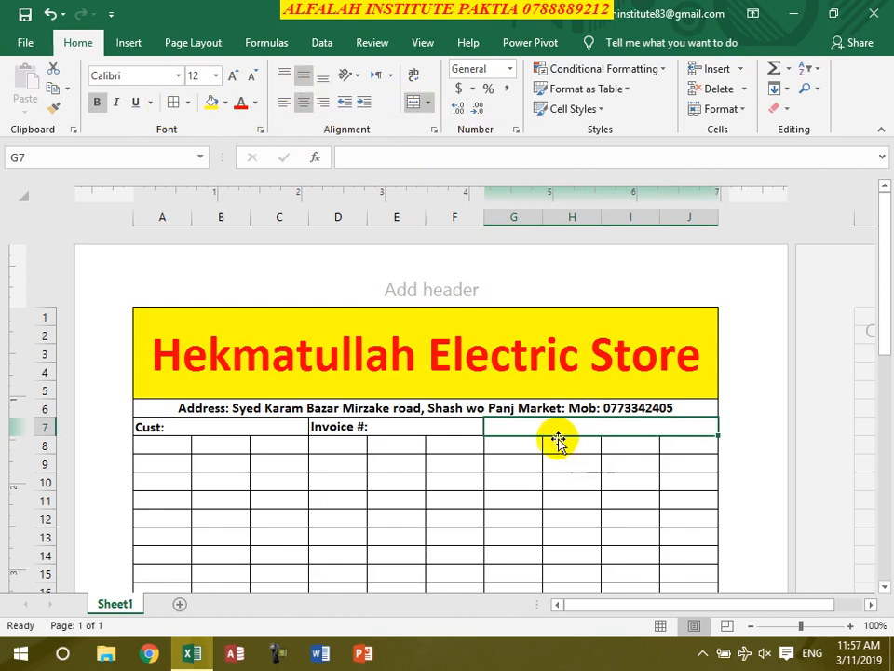
pyautogui.write('Dat')
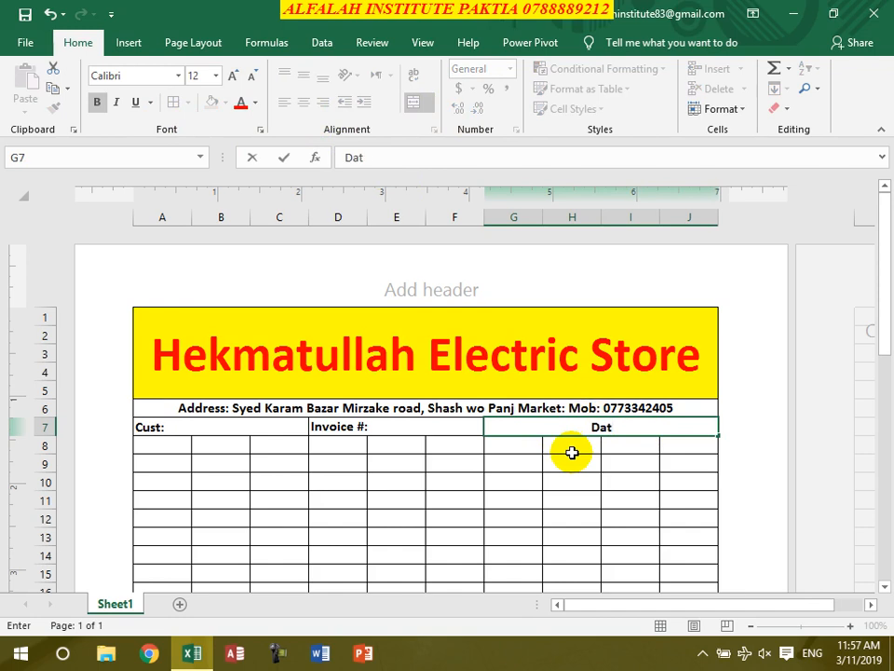
pyautogui.write('e:')
pyautogui.click(566, 498)
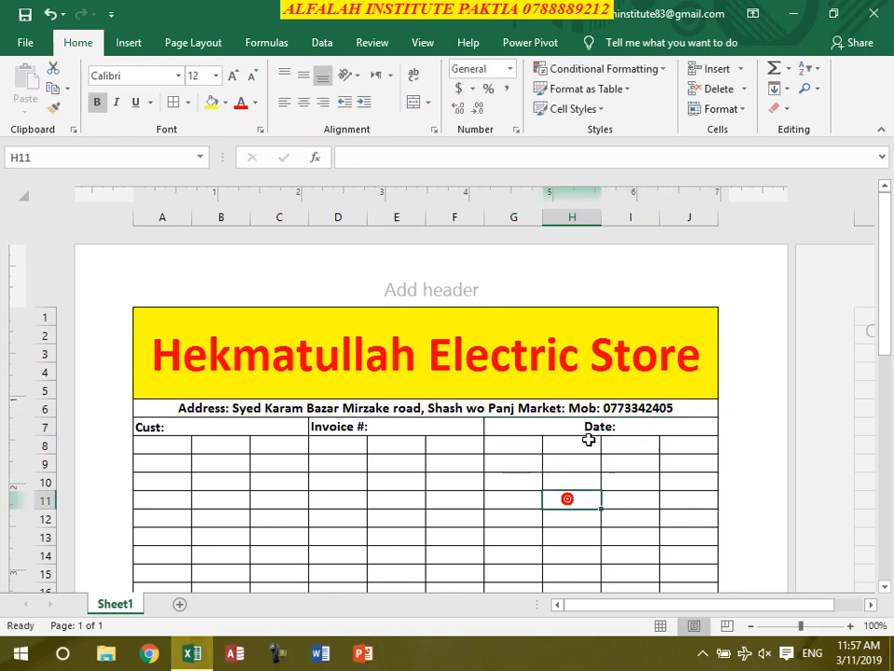
pyautogui.click(586, 429)
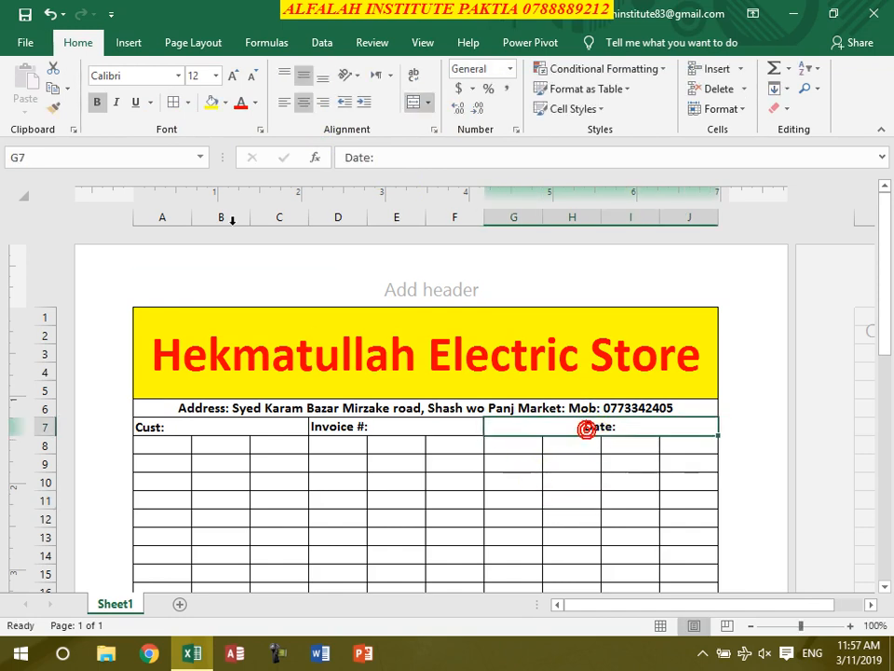
pyautogui.click(284, 103)
pyautogui.click(452, 519)
pyautogui.scroll(-2, 313, 463)
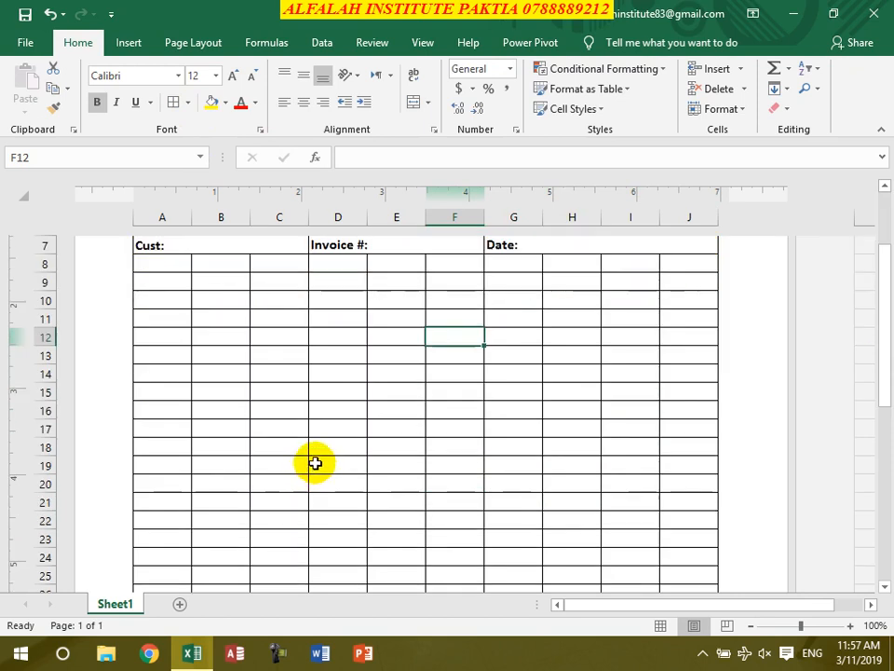
# - Put 'S.No' in A8 and 'Item Name' in merged B8:C8
pyautogui.scroll(1, 316, 459)
pyautogui.click(166, 319)
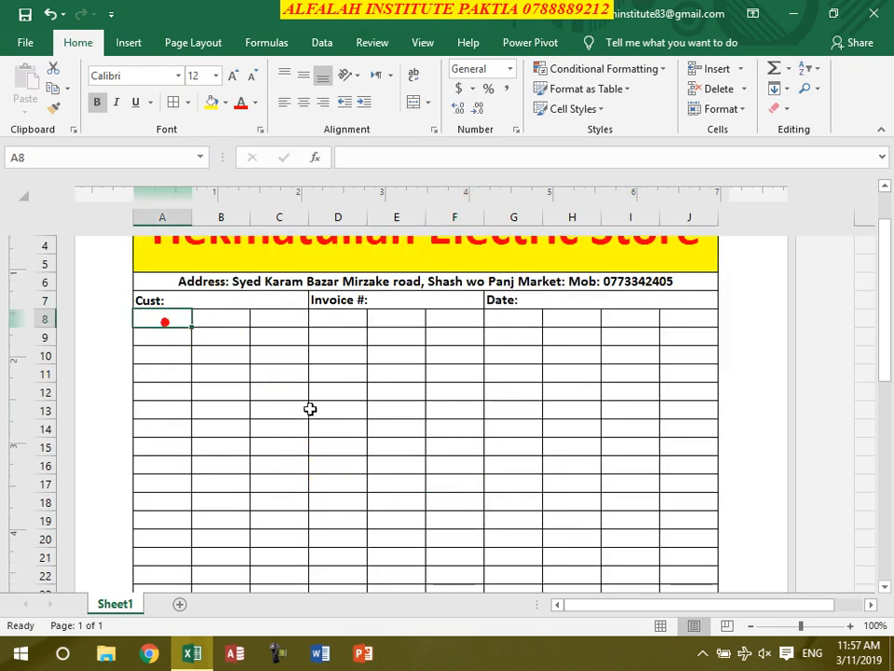
pyautogui.write('S.N')
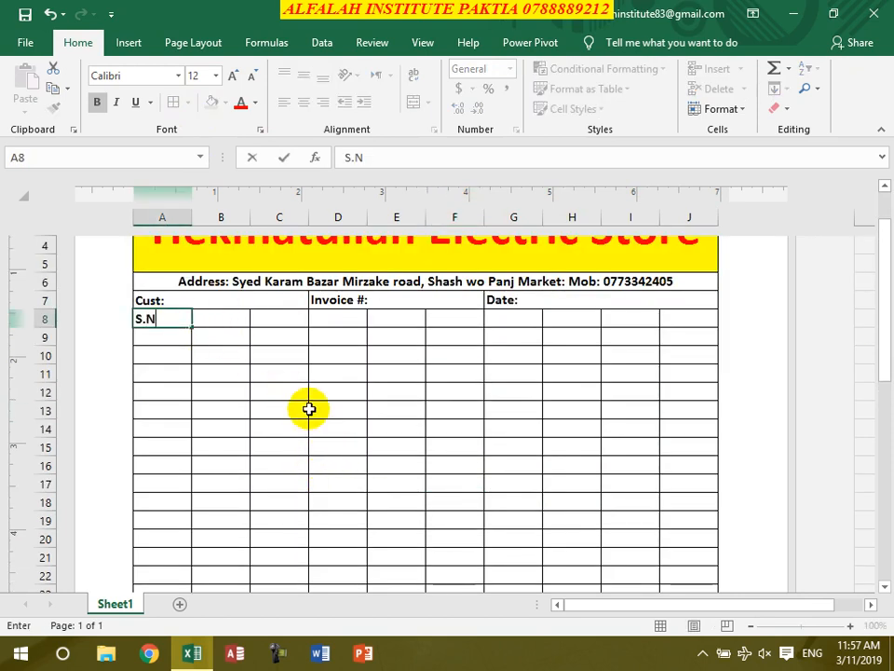
pyautogui.write('o')
pyautogui.press('Tab')
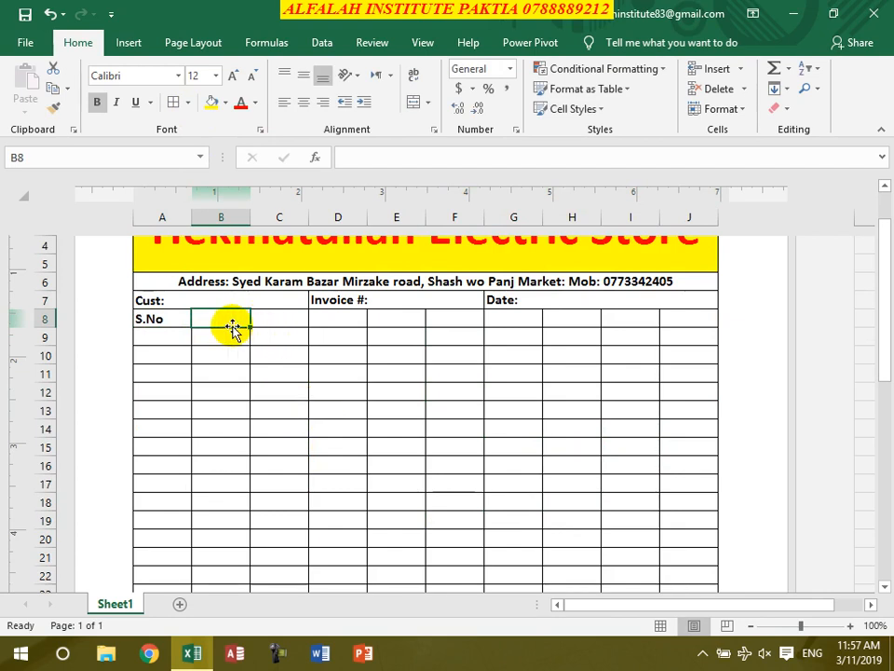
pyautogui.moveTo(229, 317); pyautogui.dragTo(269, 320)
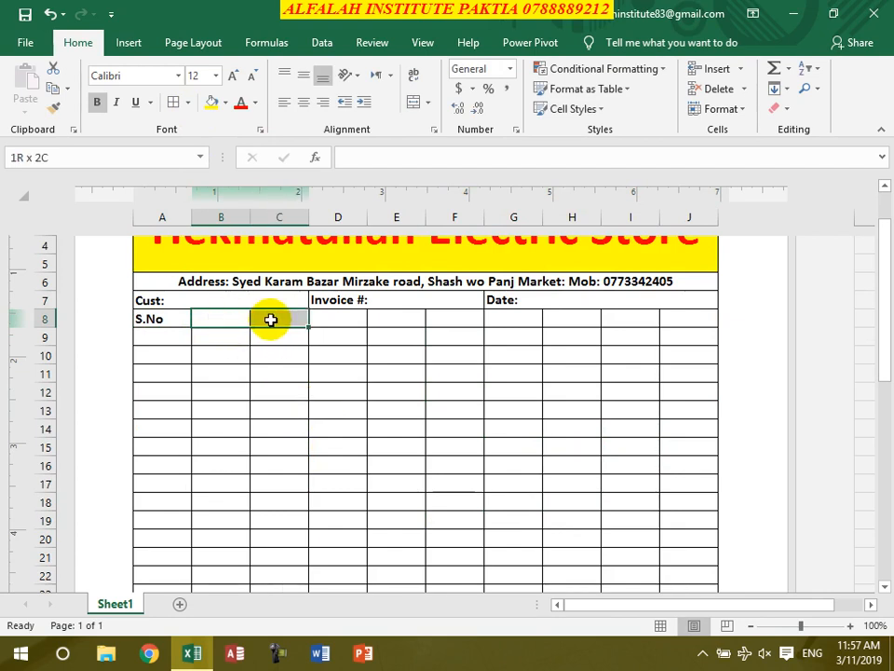
pyautogui.click(411, 101)
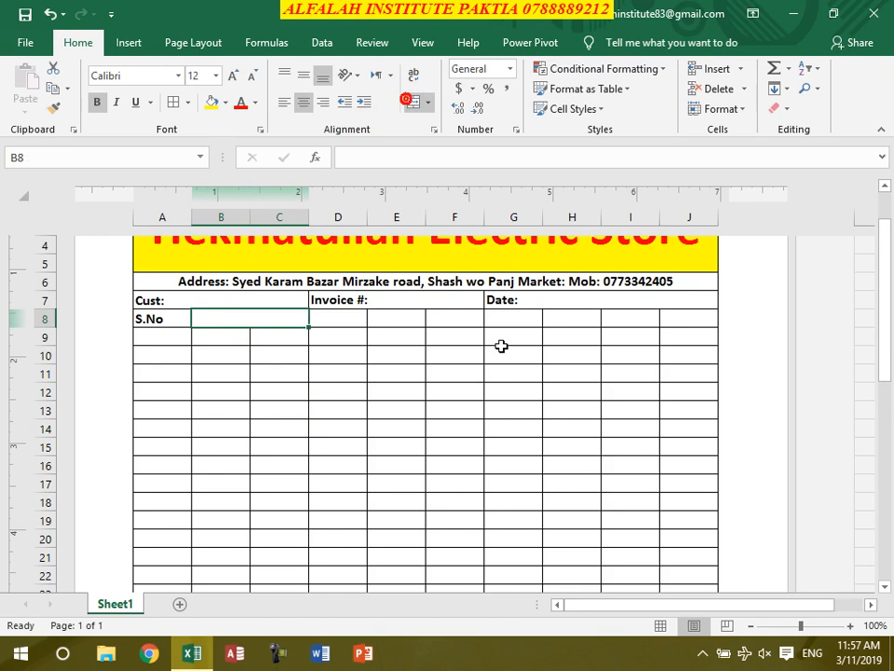
pyautogui.write('Item Name')
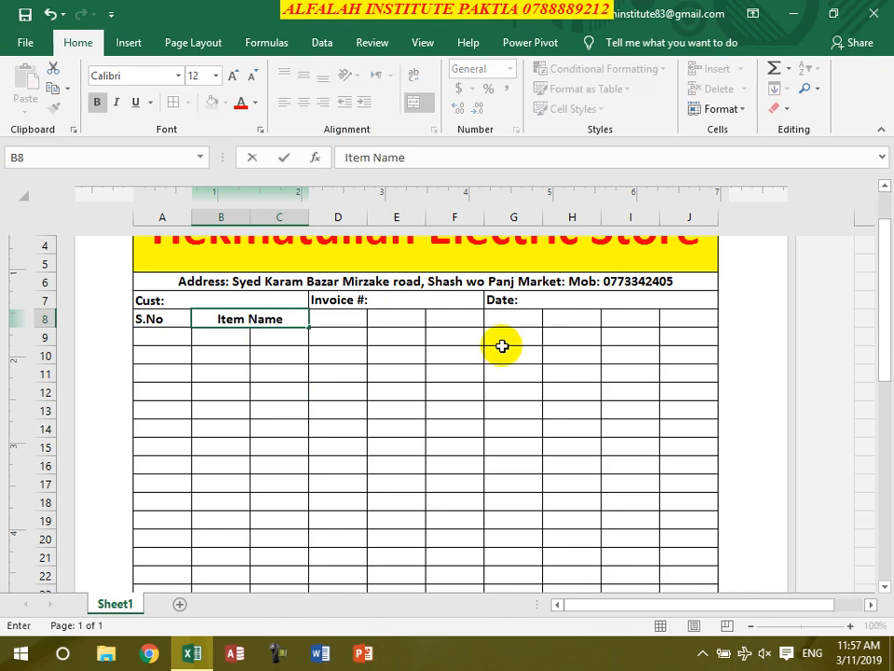
pyautogui.press('Tab')
# - Add 'Description' in merged D8:G8, then 'Qty', 'U.Price' and 'Total' in H8:J8
pyautogui.moveTo(341, 315); pyautogui.dragTo(503, 319)
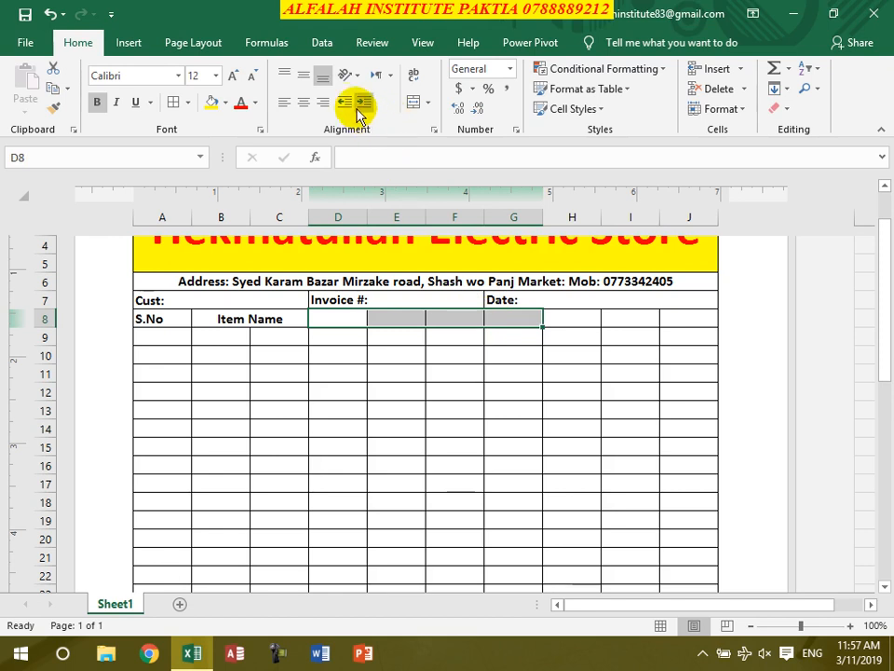
pyautogui.click(414, 102)
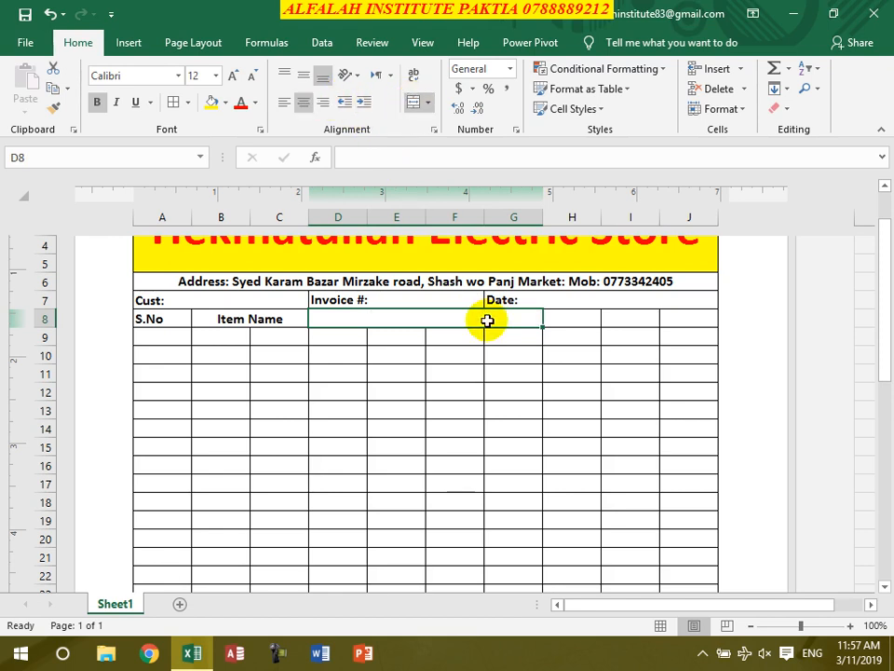
pyautogui.write('De')
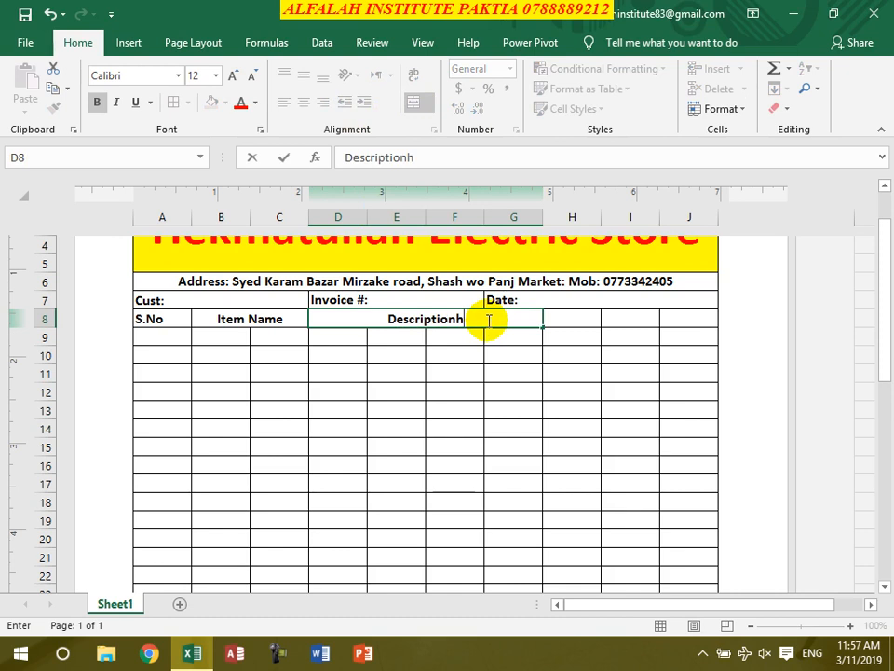
pyautogui.write('scription')
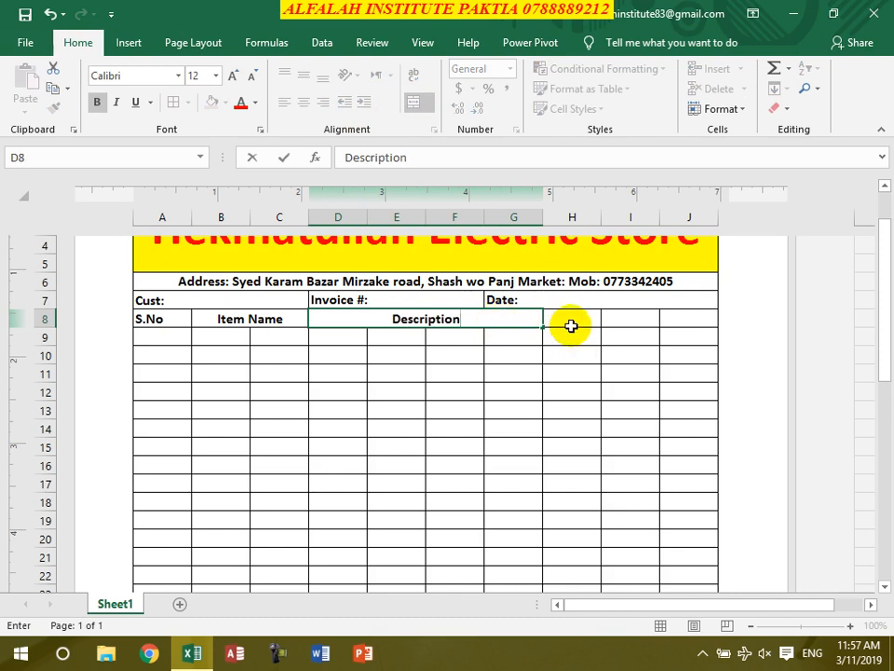
pyautogui.click(571, 325)
pyautogui.write('Qty')
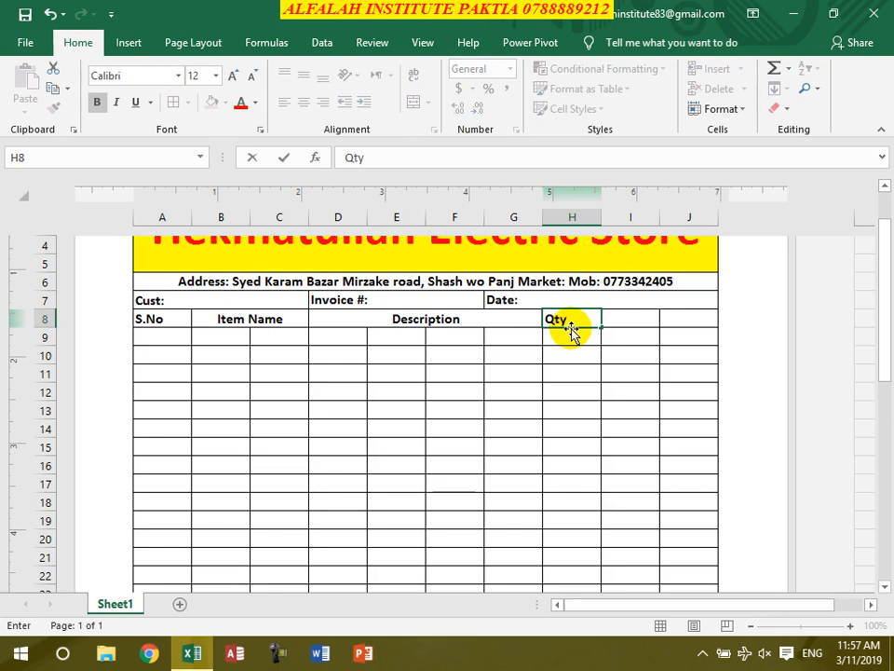
pyautogui.press('Tab')
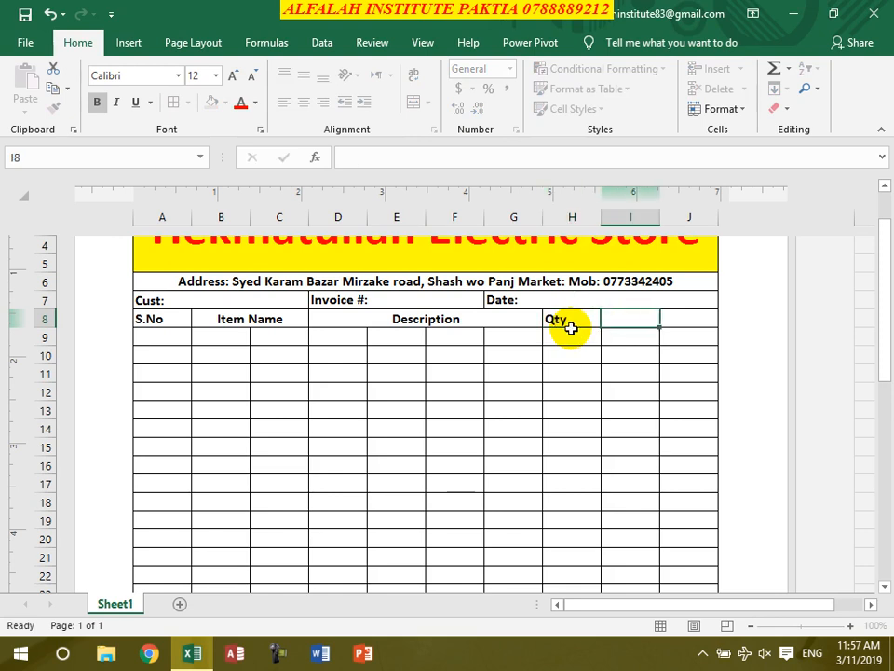
pyautogui.write('U.Pric')
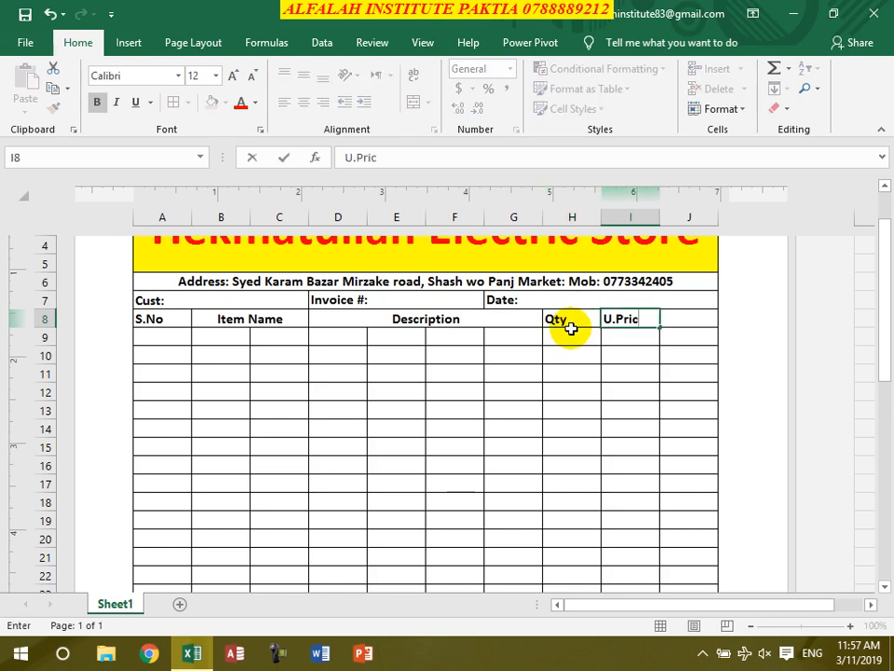
pyautogui.write('e')
pyautogui.press('Tab')
pyautogui.write('Tot')
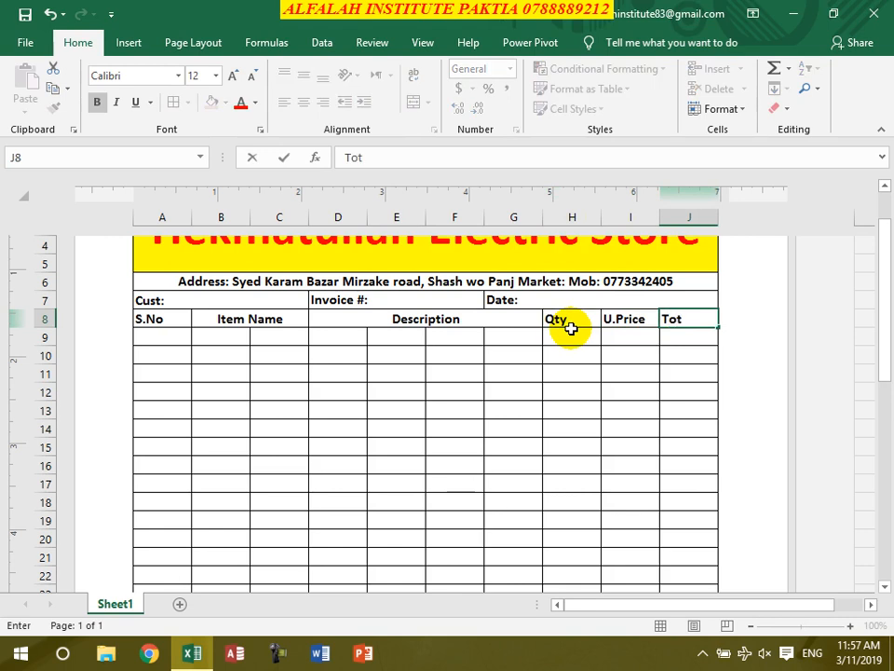
pyautogui.write('al')
pyautogui.click(573, 333)
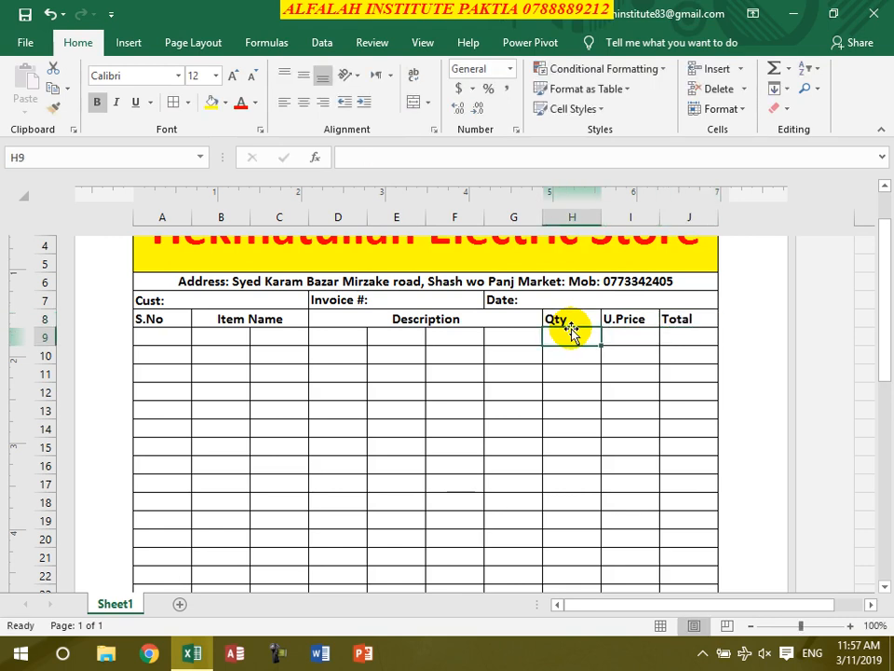
pyautogui.scroll(-12, 572, 331)
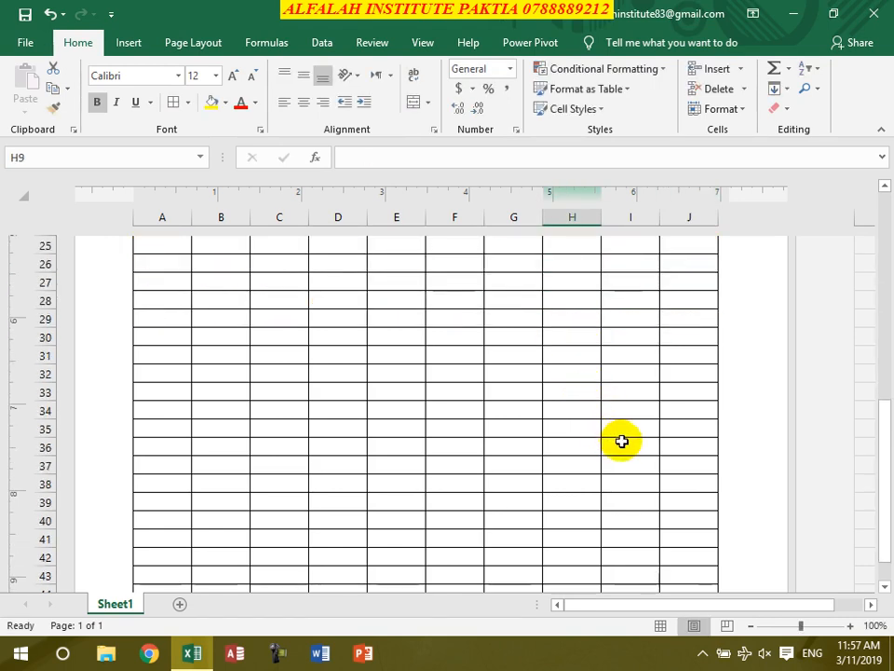
# - Merge I44:J45 and copy that two-row merged layout across G38:H45
pyautogui.scroll(1, 626, 463)
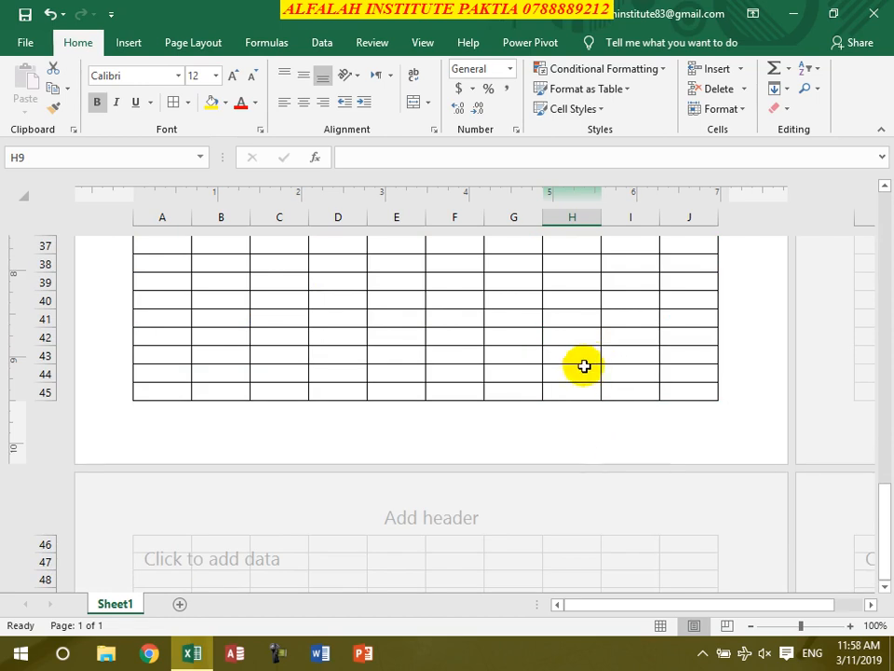
pyautogui.moveTo(622, 377); pyautogui.dragTo(656, 385)
pyautogui.click(413, 100)
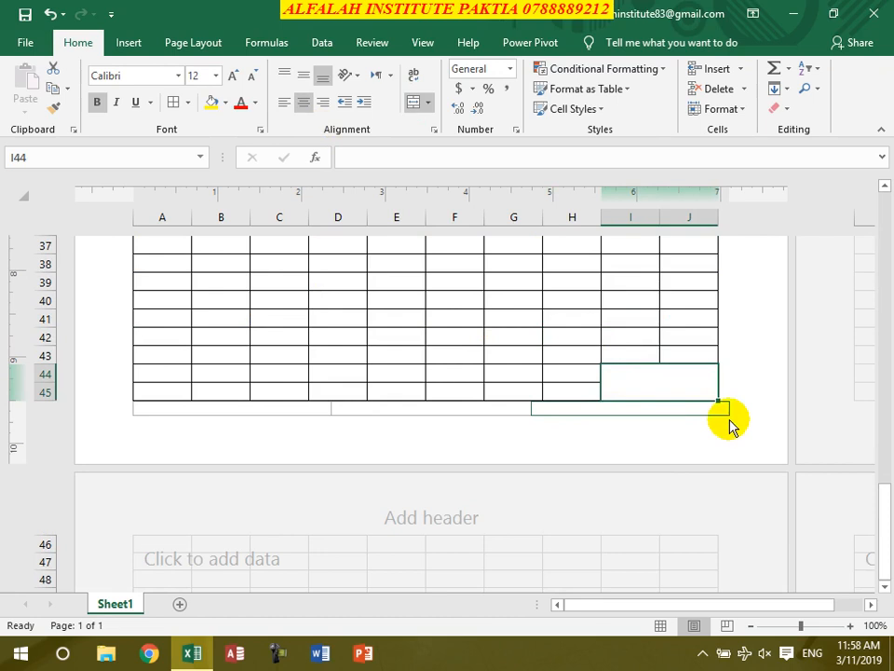
pyautogui.moveTo(717, 399); pyautogui.dragTo(530, 389)
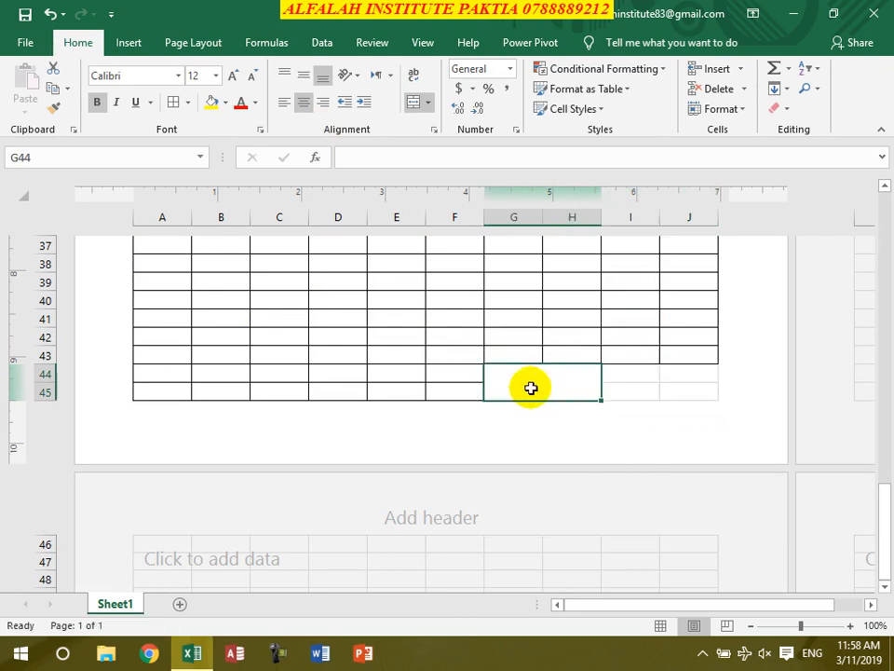
pyautogui.hotkey('ctrl', 'z')
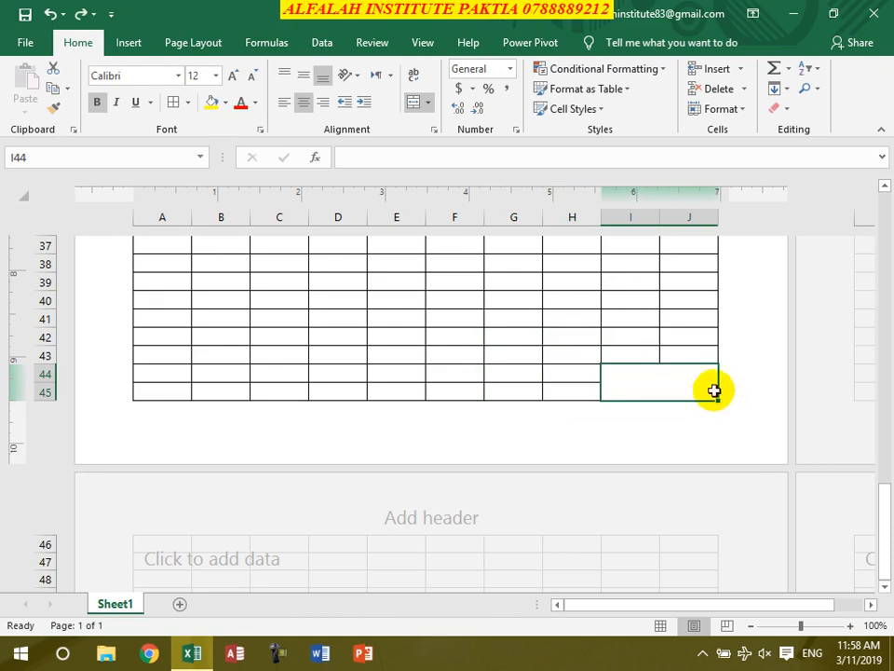
pyautogui.moveTo(717, 400); pyautogui.dragTo(552, 395)
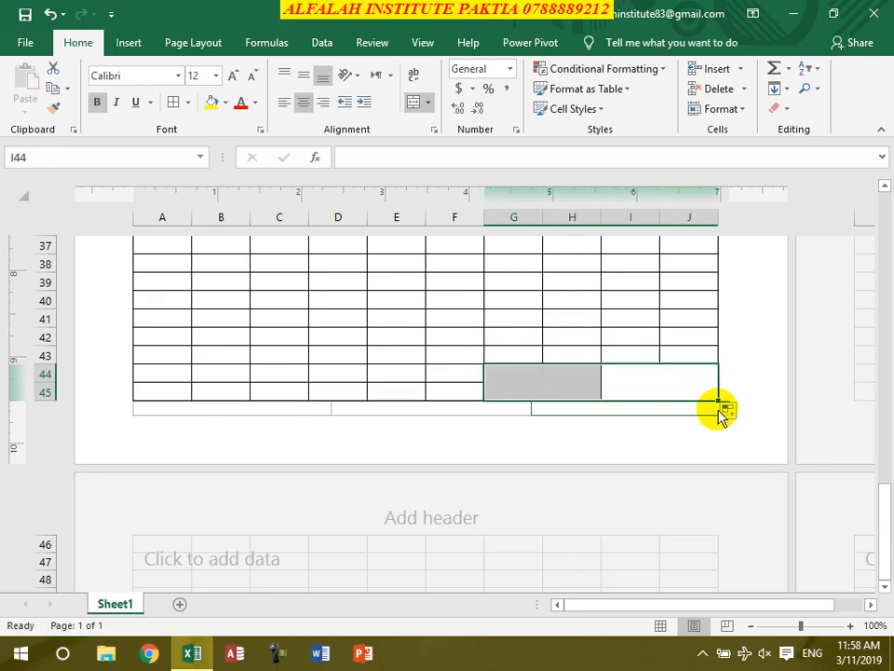
pyautogui.moveTo(717, 399); pyautogui.dragTo(689, 272)
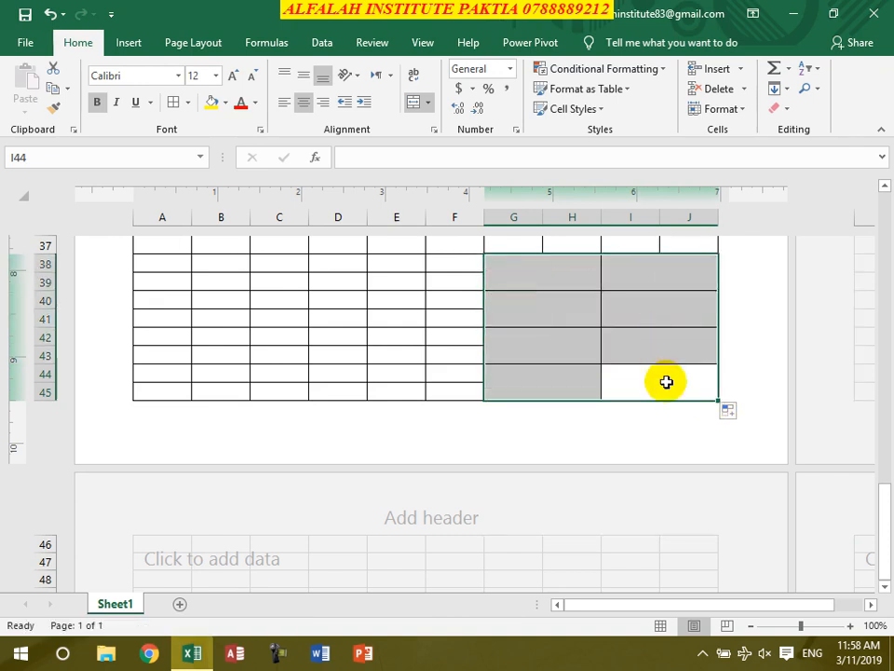
# - Enter 'G. Total' in merged G38:H39 and middle-align the totals block
pyautogui.click(562, 277)
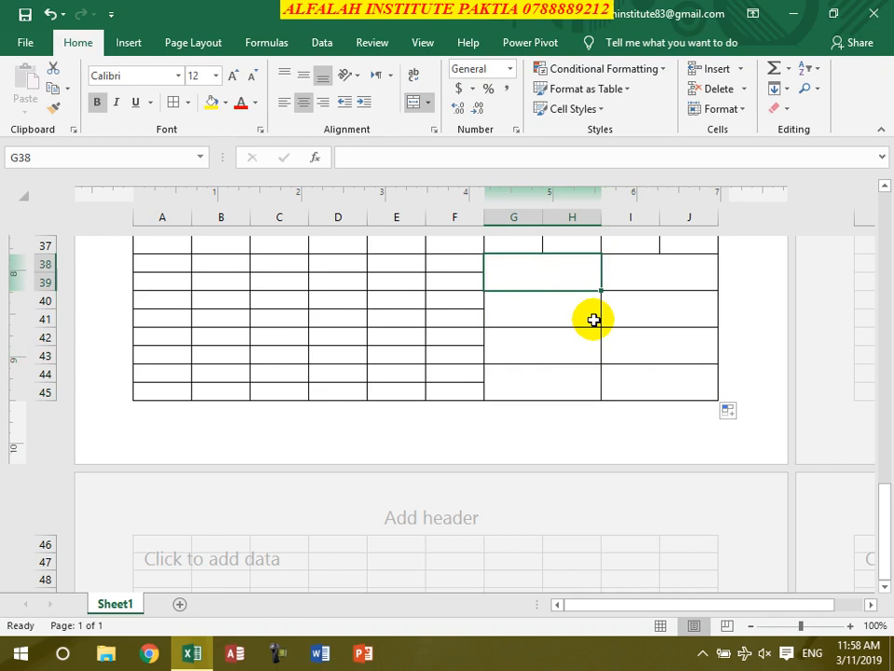
pyautogui.write('G. To')
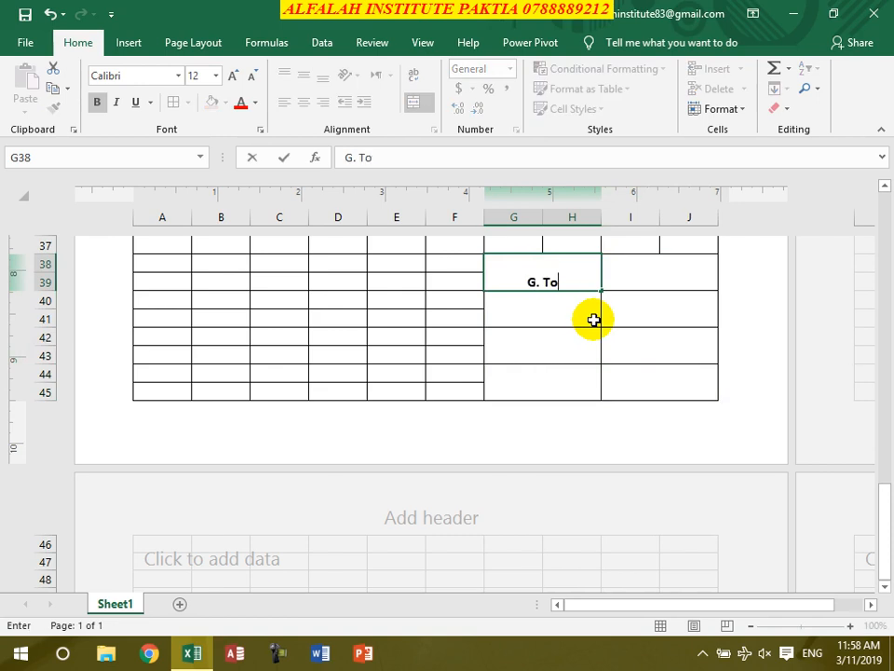
pyautogui.write('tal')
pyautogui.press('Return')
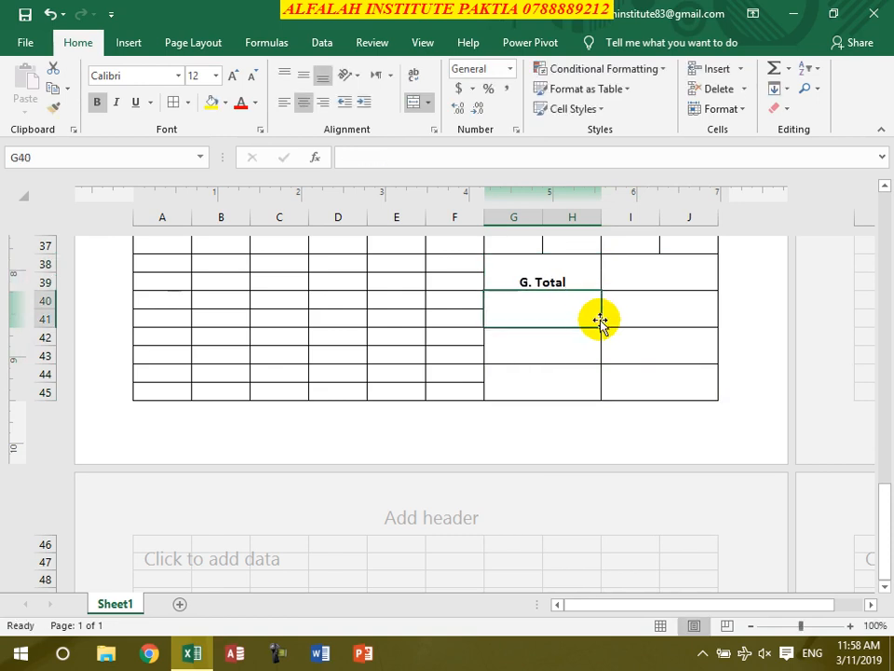
pyautogui.moveTo(563, 282); pyautogui.dragTo(639, 385)
pyautogui.click(304, 78)
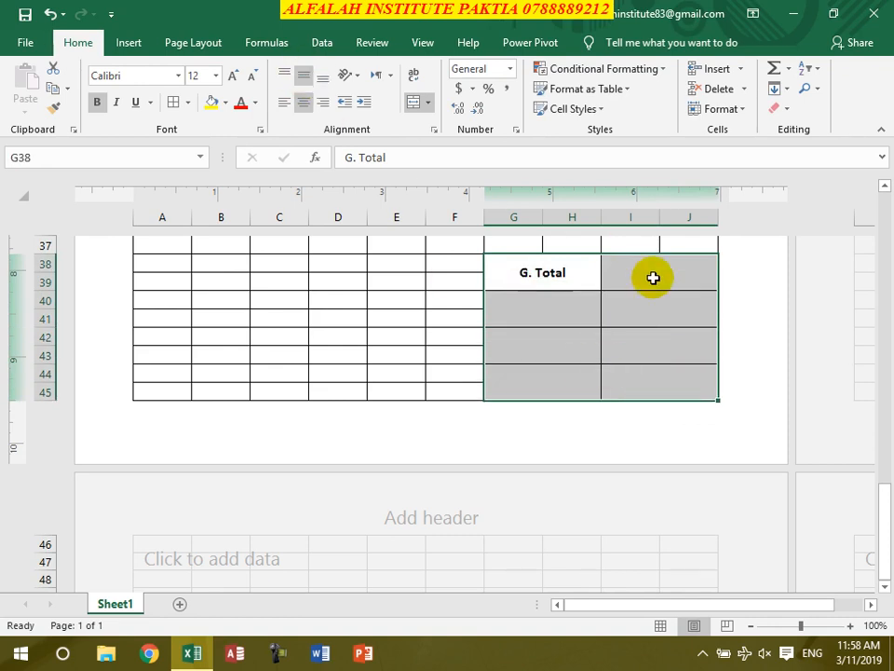
# - Type the 'Payment', 'Balance' and 'Signature & Stamp' labels below G. Total
pyautogui.click(547, 316)
pyautogui.write('Payment')
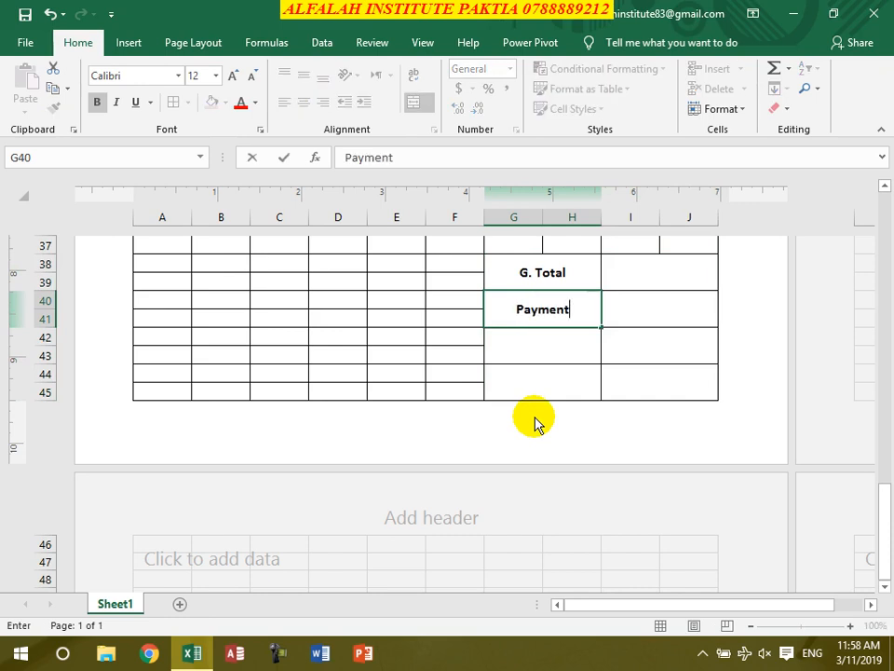
pyautogui.press('Return')
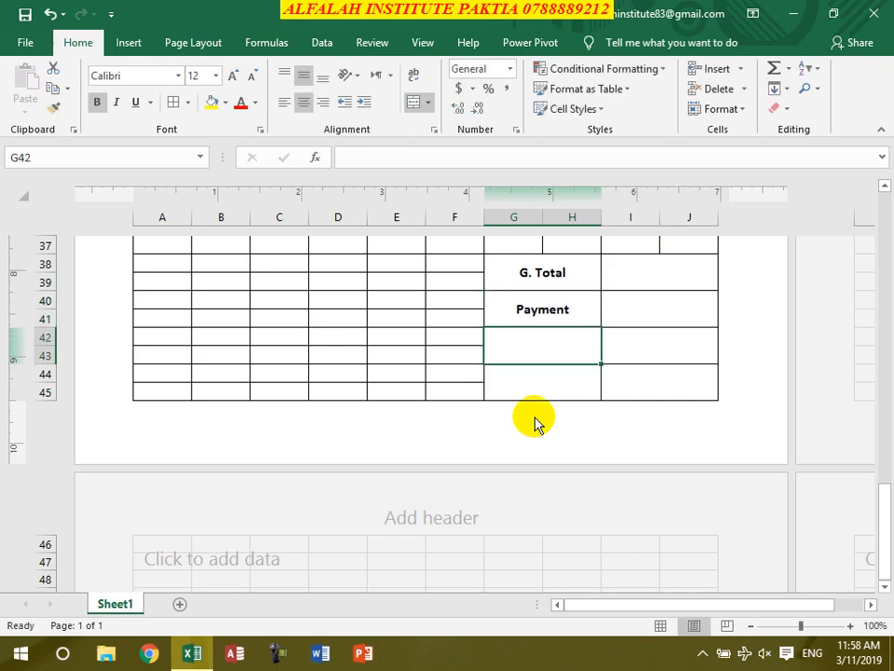
pyautogui.write('Balance')
pyautogui.press('Return')
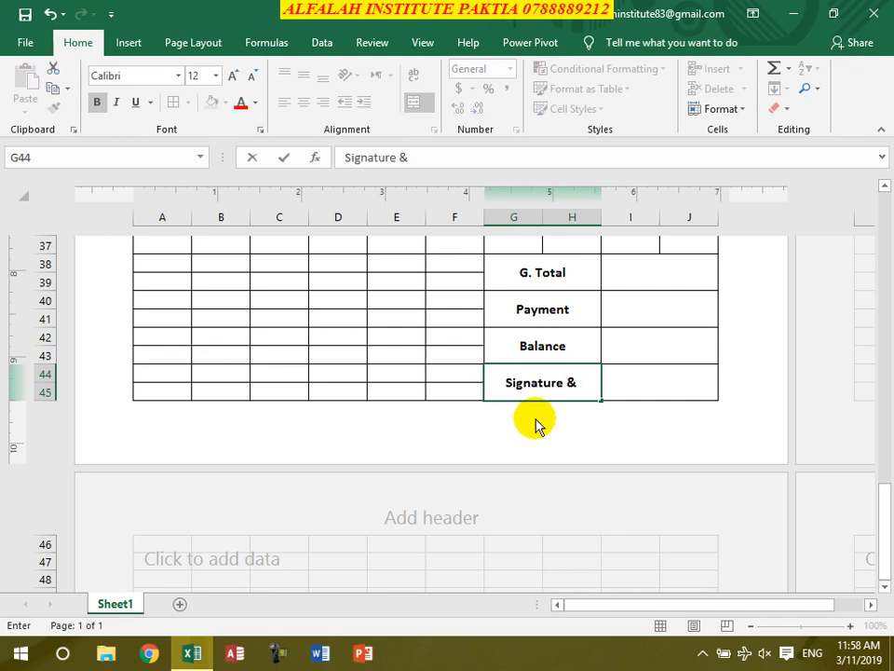
pyautogui.write('tamp')
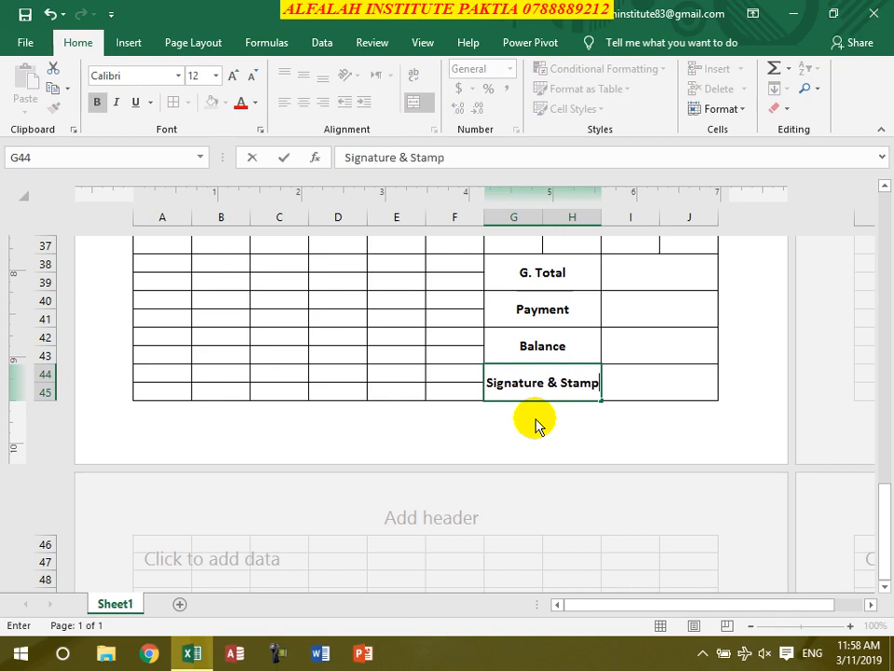
# - Label A38 'S.No' and merge B38:F38 into a centred 'Rules & Regulations' heading
pyautogui.doubleClick(622, 340)
pyautogui.scroll(1, 610, 354)
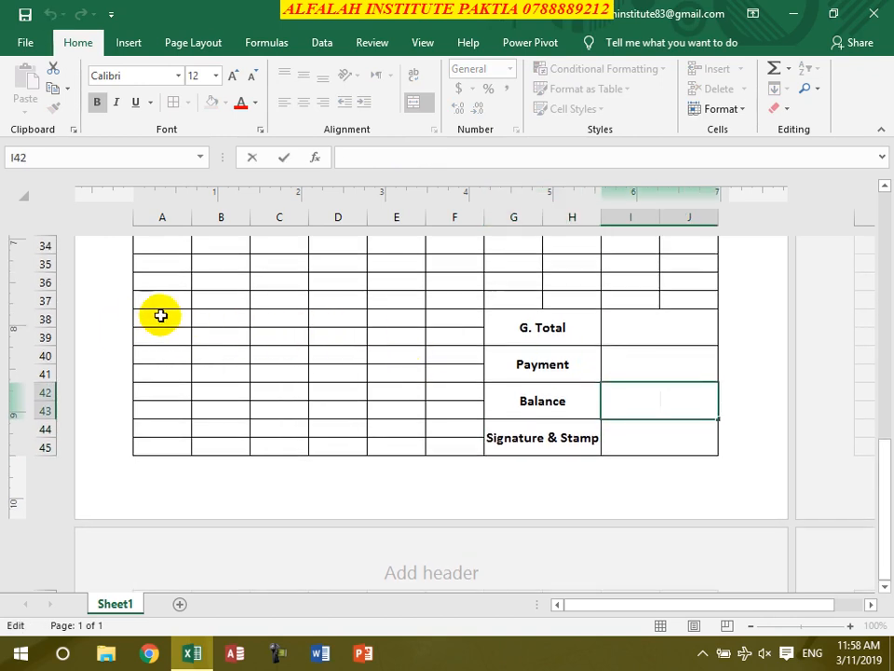
pyautogui.click(160, 315)
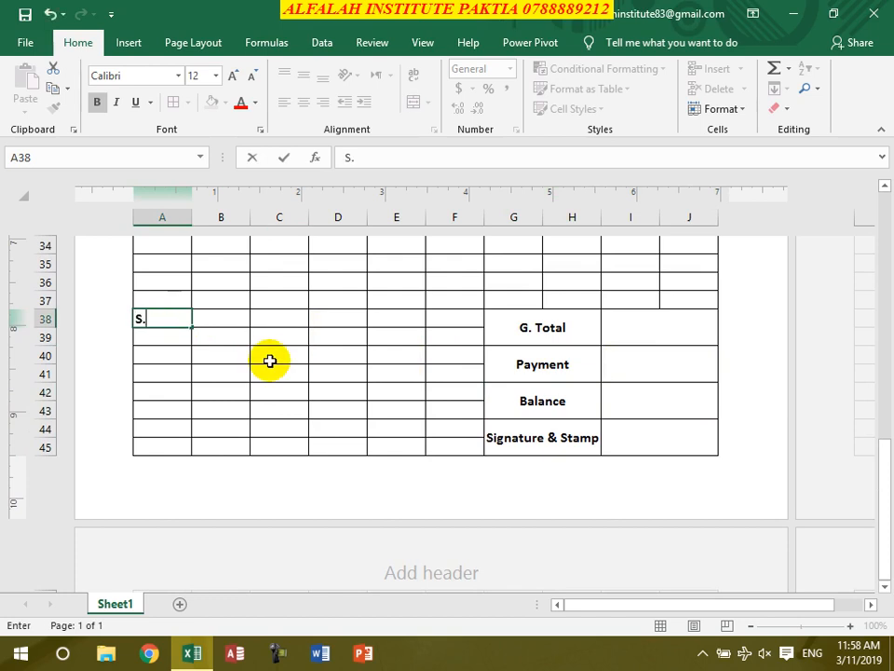
pyautogui.press('Tab')
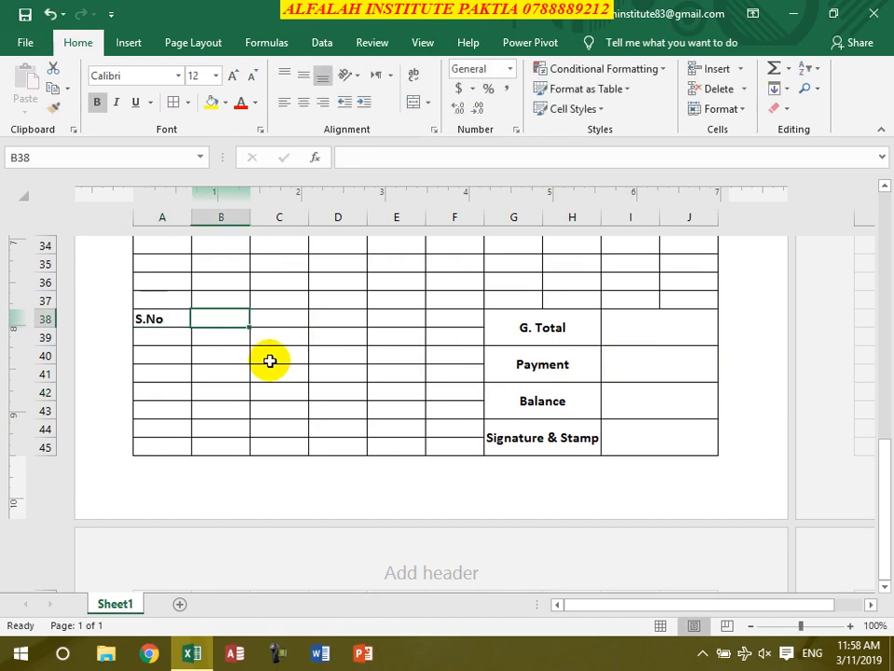
pyautogui.moveTo(233, 317); pyautogui.dragTo(429, 323)
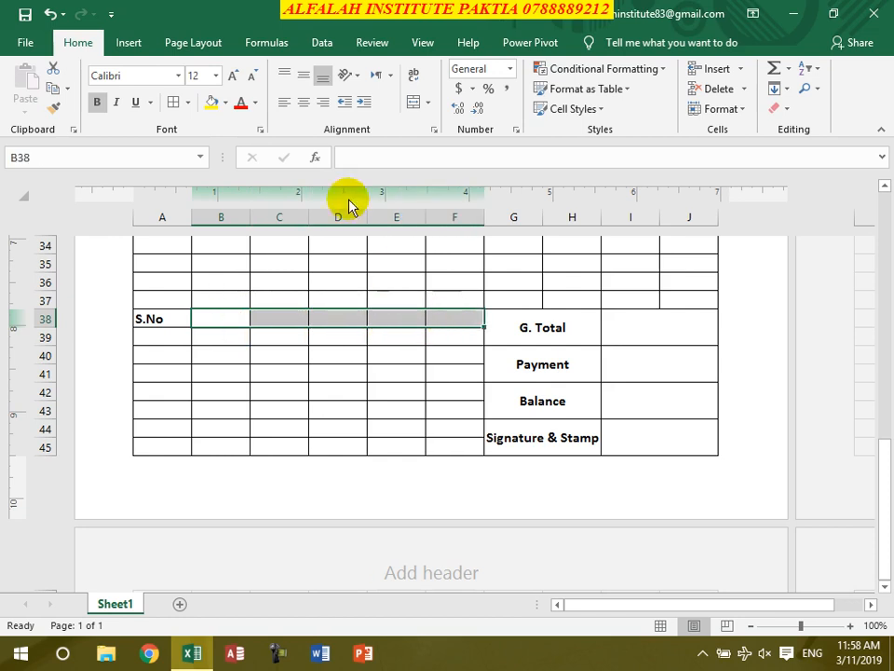
pyautogui.click(413, 103)
pyautogui.write('Rules & Re')
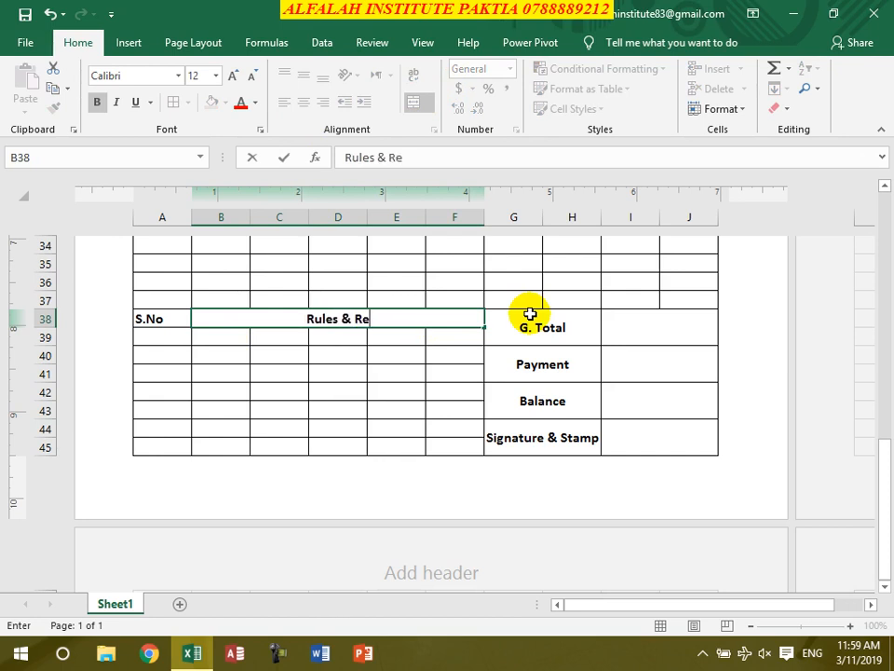
pyautogui.write('gulations')
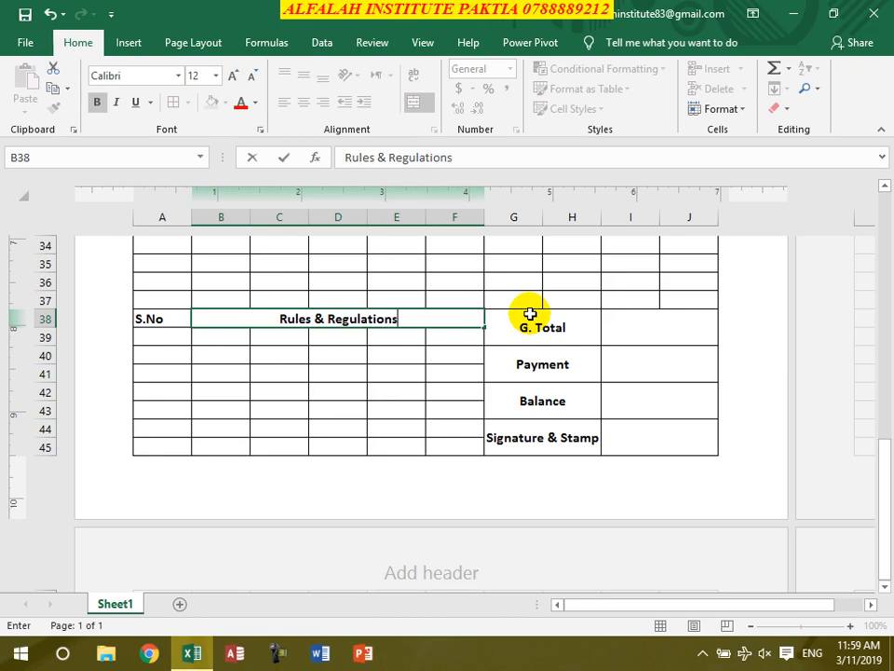
pyautogui.press('Return')
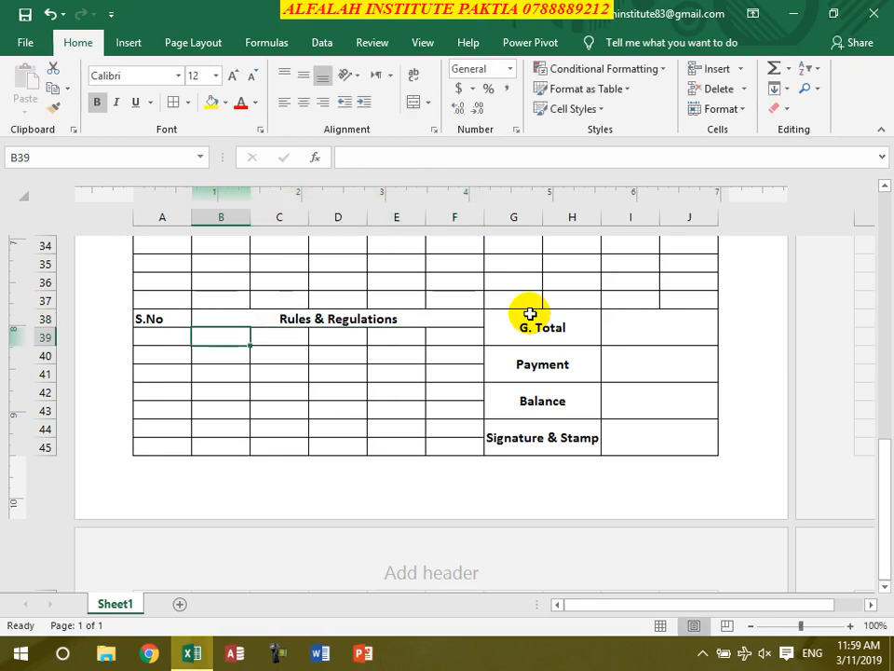
# - Merge each row of B39:F45 across and enter 1 in A39
pyautogui.moveTo(224, 338); pyautogui.dragTo(450, 447)
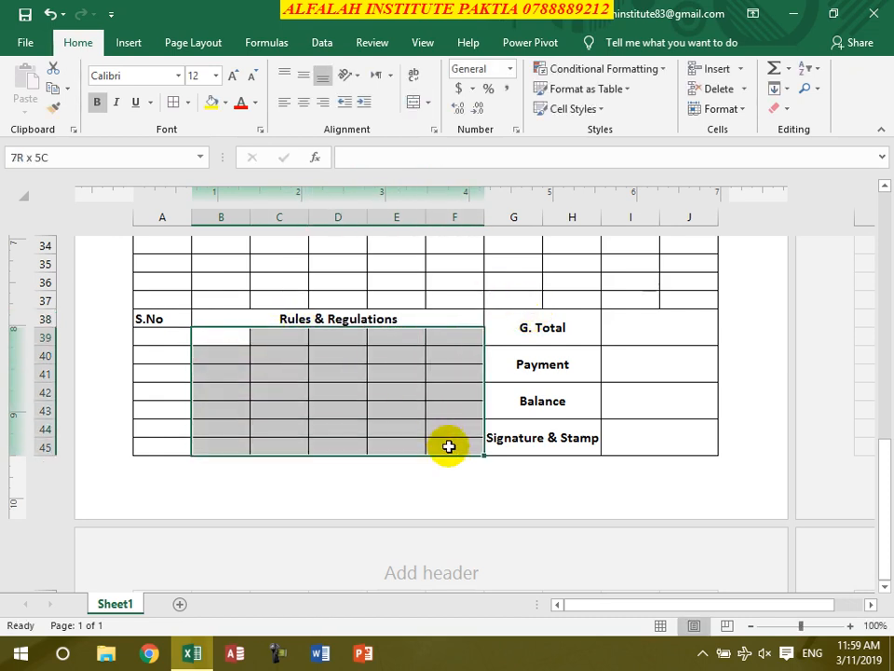
pyautogui.click(430, 104)
pyautogui.click(419, 146)
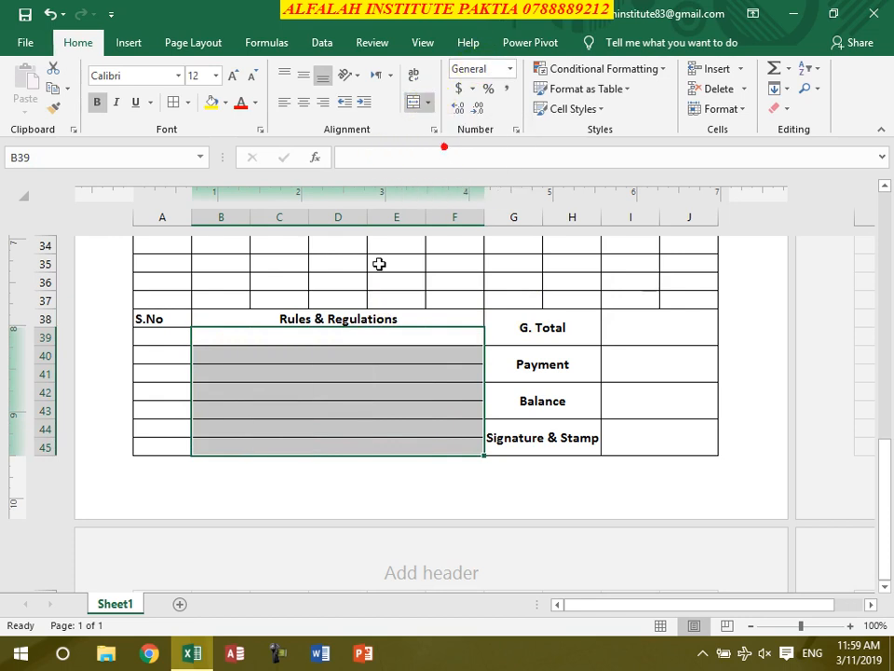
pyautogui.click(172, 341)
pyautogui.write('1')
pyautogui.click(248, 397)
pyautogui.click(172, 336)
# - Fill A39:A45 as a 1-to-7 series and centre the serial numbers
pyautogui.moveTo(192, 345); pyautogui.dragTo(192, 453)
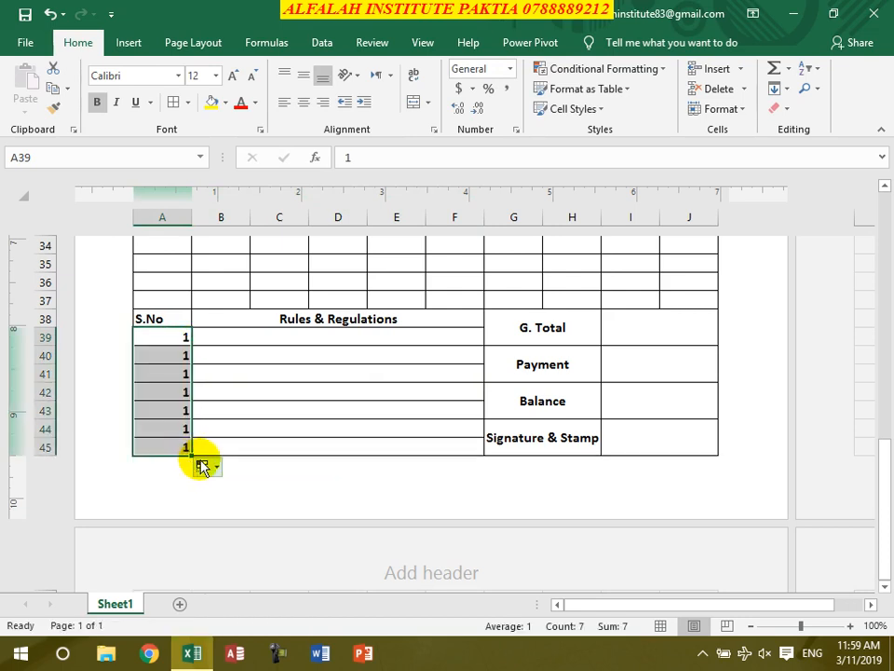
pyautogui.click(212, 469)
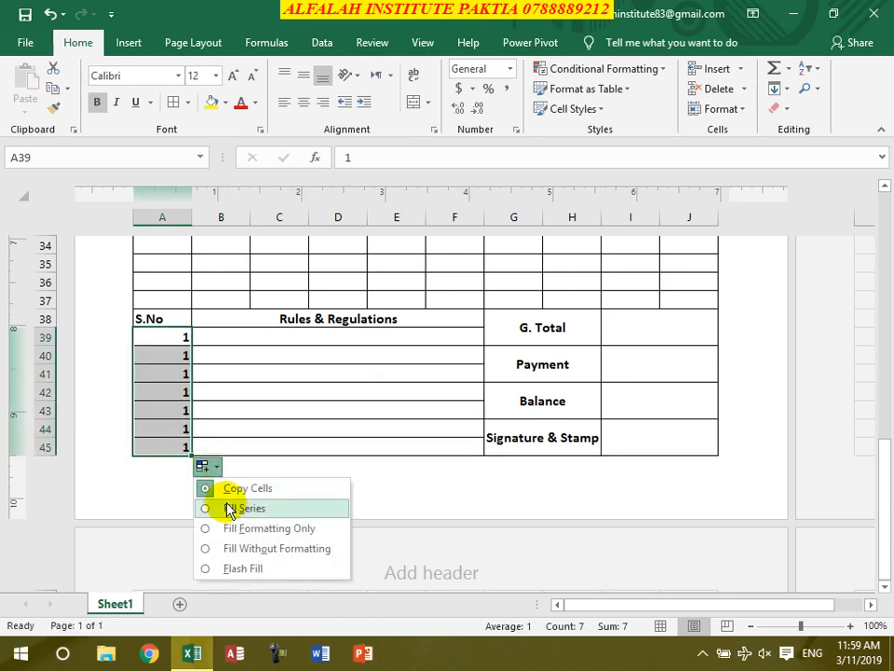
pyautogui.click(229, 509)
pyautogui.click(303, 101)
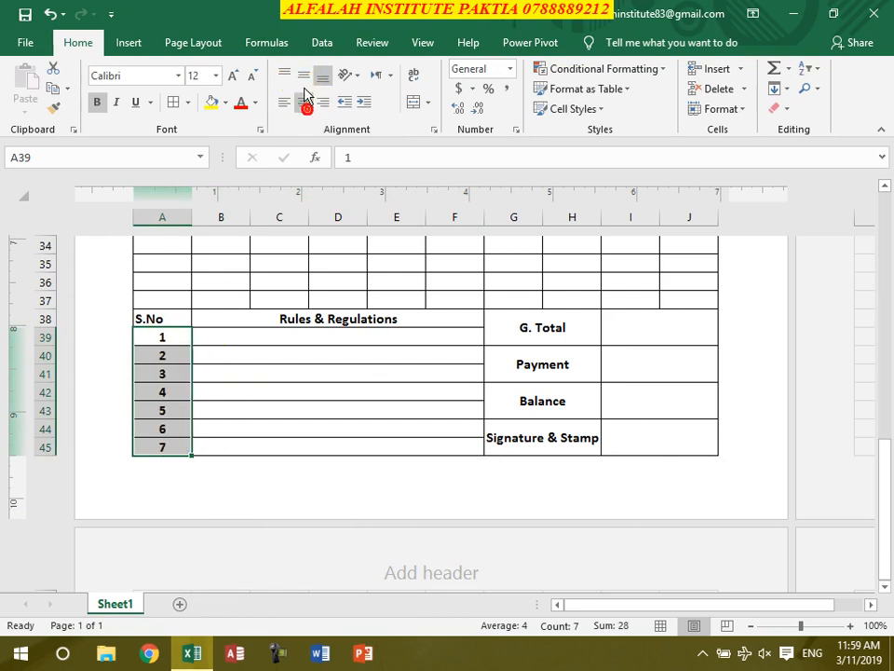
pyautogui.click(210, 339)
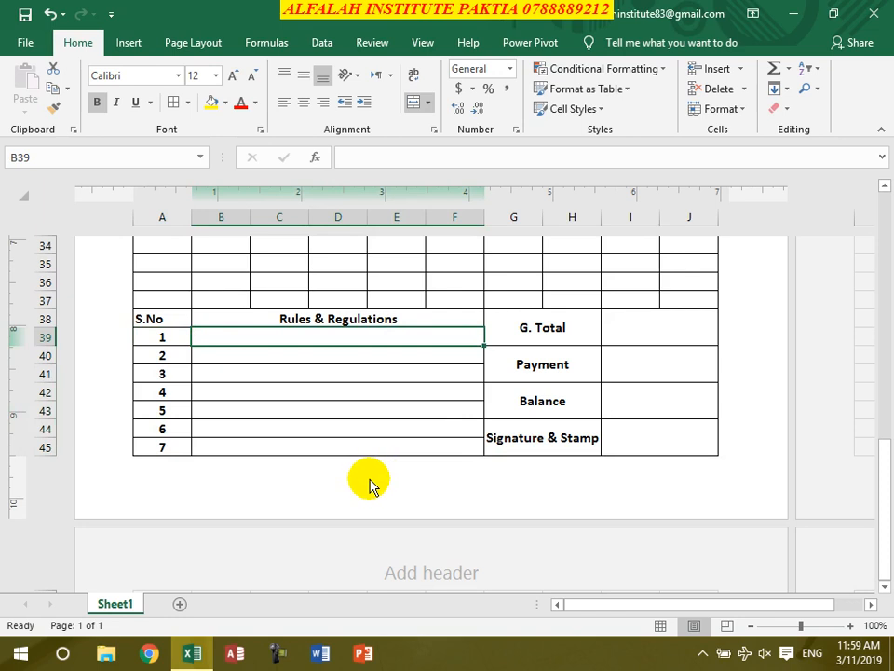
# - Enter 1 in A9, the first item S.No cell, and copy it down the column
pyautogui.scroll(3, 563, 403)
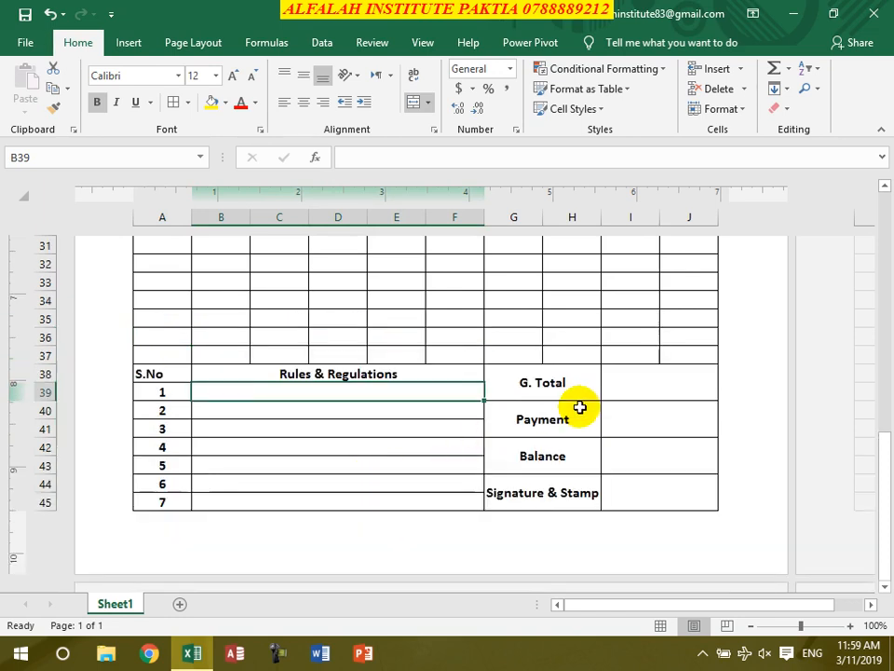
pyautogui.scroll(8, 559, 407)
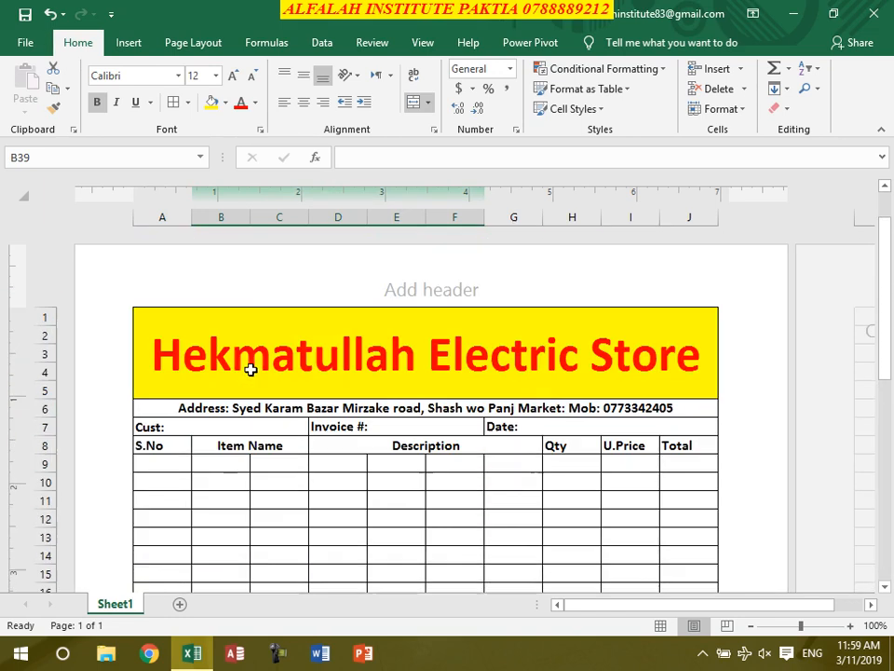
pyautogui.scroll(-2, 196, 484)
pyautogui.click(150, 337)
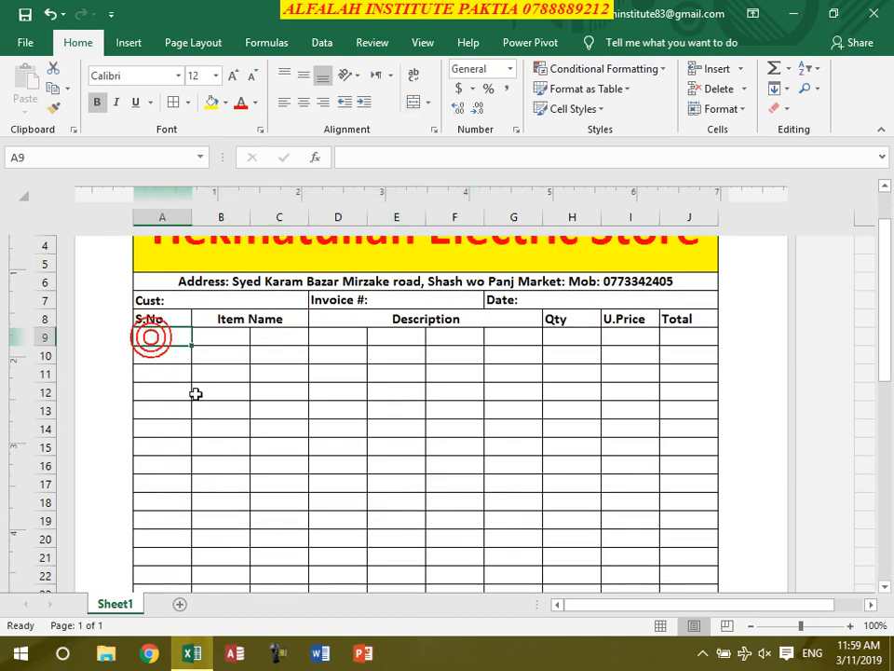
pyautogui.write('1')
pyautogui.click(173, 408)
pyautogui.click(170, 336)
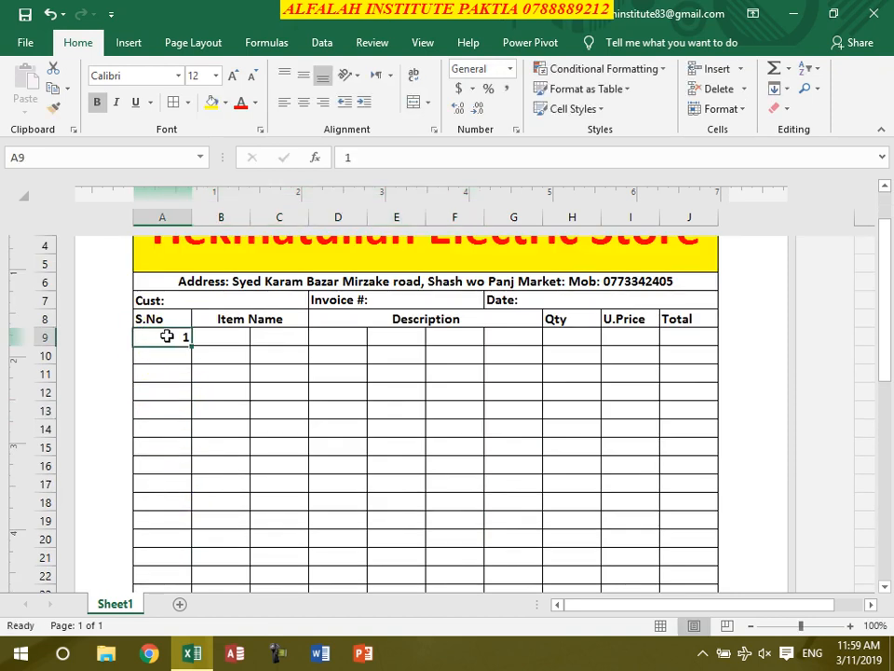
pyautogui.moveTo(175, 447); pyautogui.dragTo(180, 503)
pyautogui.click(164, 336)
pyautogui.doubleClick(160, 337)
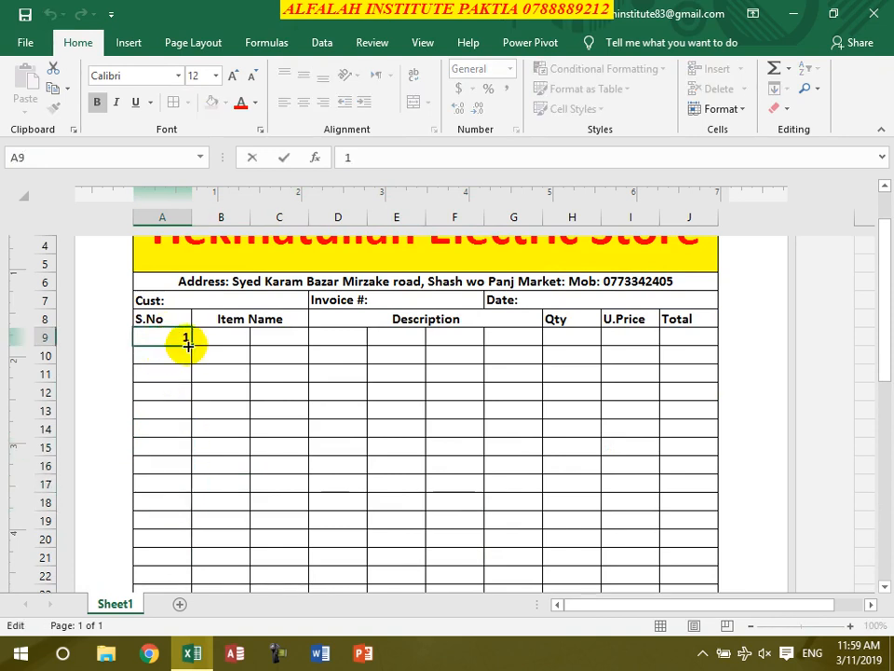
pyautogui.click(193, 388)
pyautogui.moveTo(192, 346); pyautogui.dragTo(193, 525)
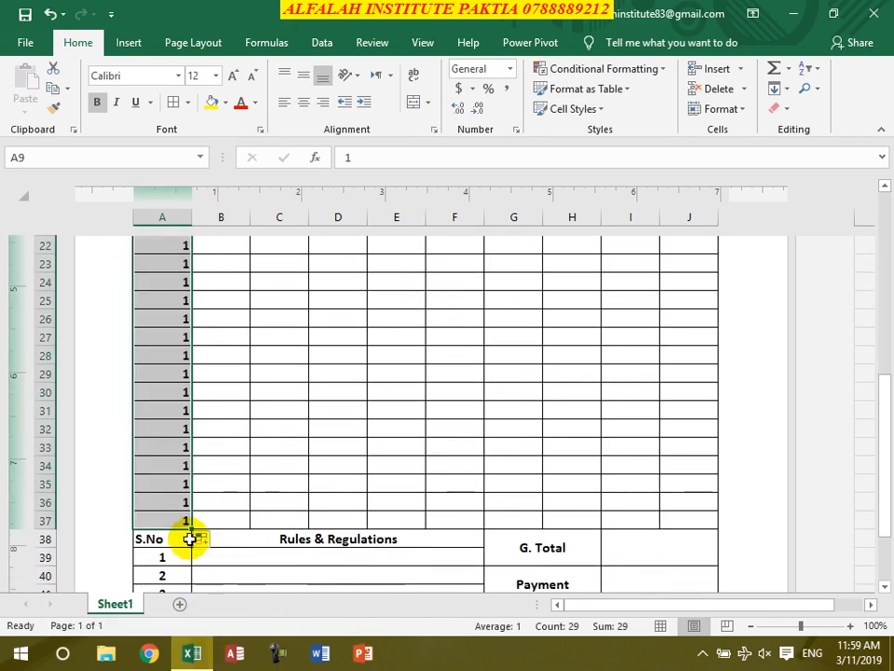
pyautogui.click(218, 542)
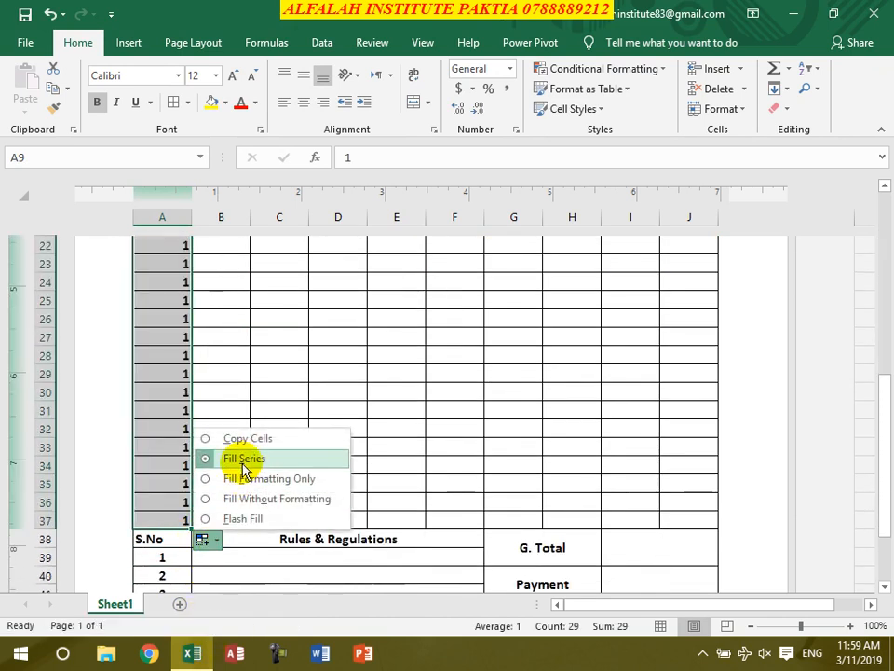
pyautogui.press('Escape')
# - Fill A9:A37 with the series 1 to 29 and centre the serial numbers
pyautogui.scroll(6, 248, 470)
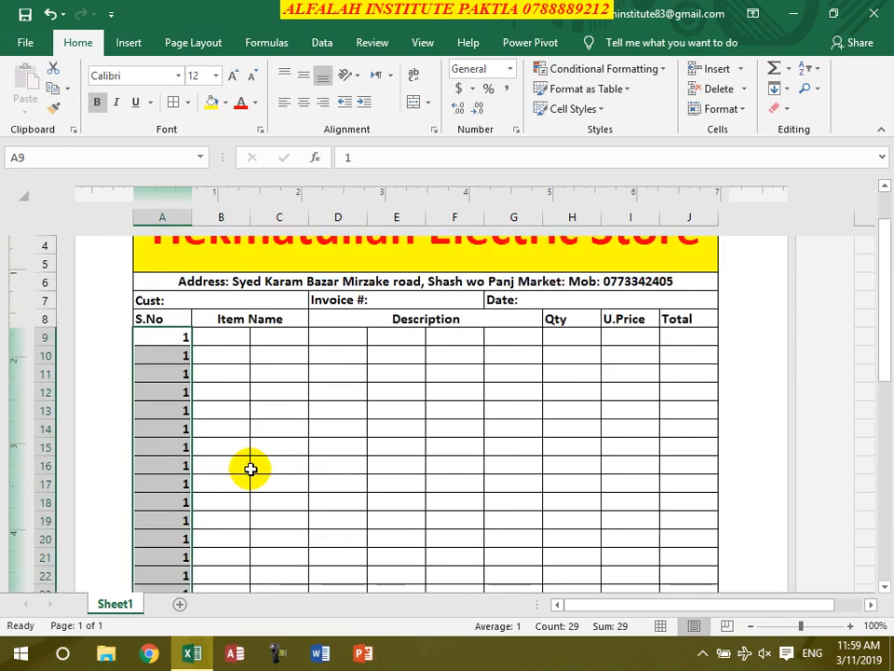
pyautogui.click(163, 434)
pyautogui.click(170, 336)
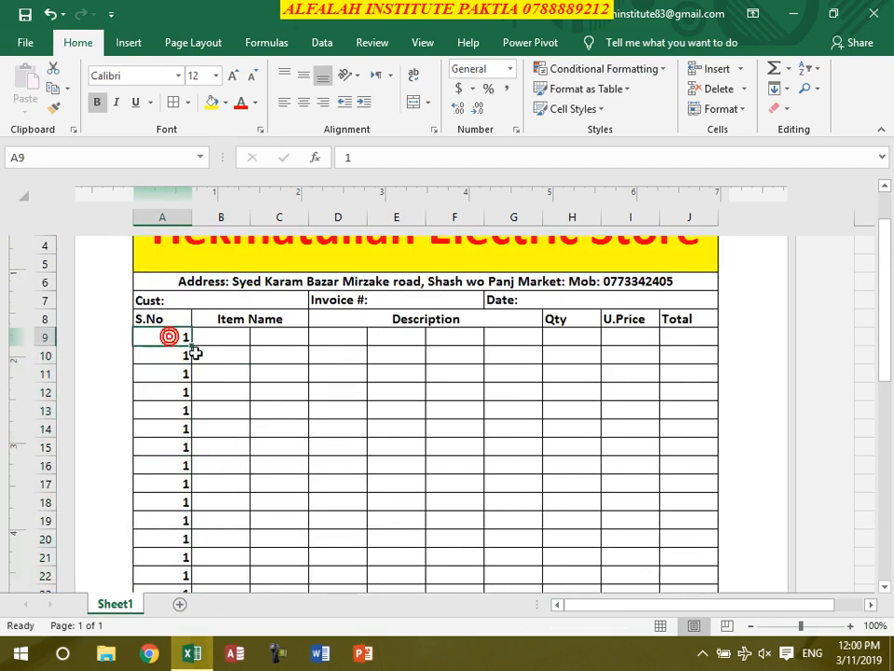
pyautogui.moveTo(189, 345); pyautogui.dragTo(190, 578)
pyautogui.click(204, 577)
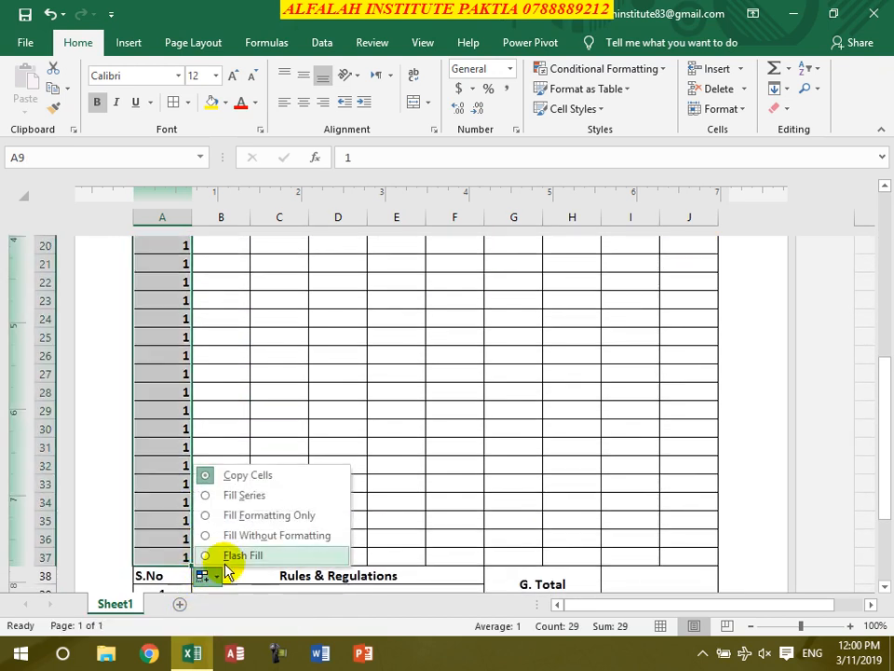
pyautogui.click(236, 497)
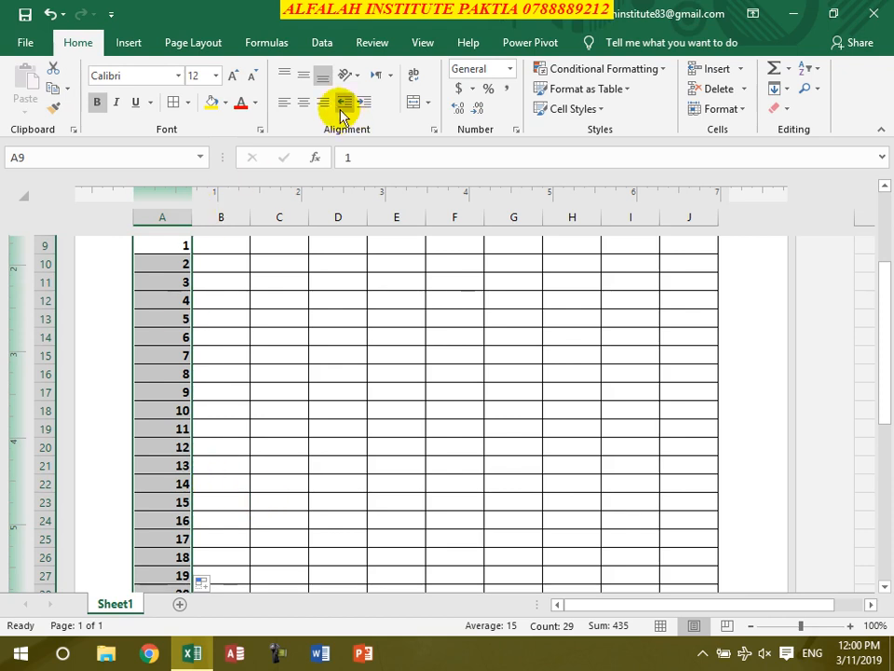
pyautogui.click(303, 107)
pyautogui.scroll(1, 255, 325)
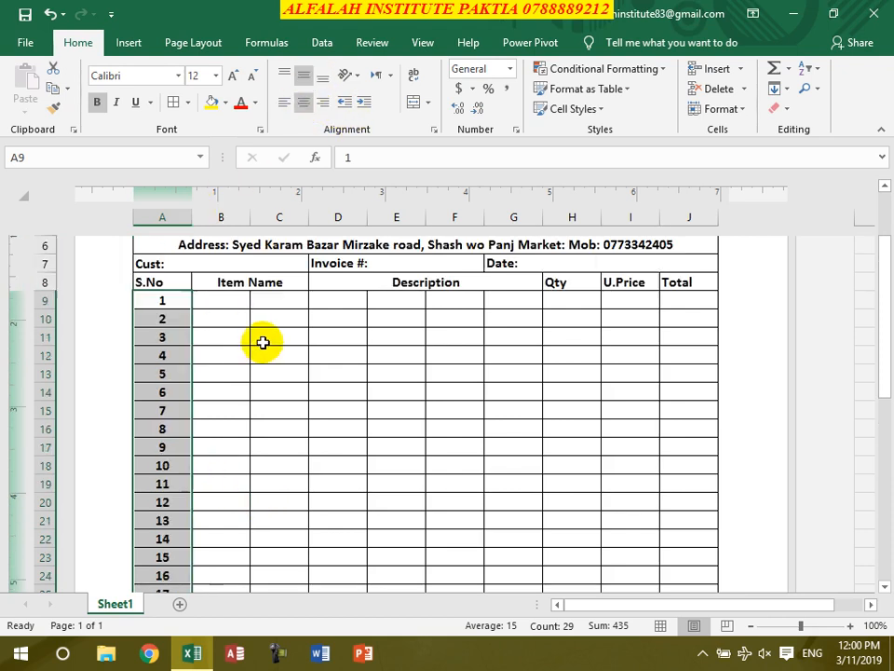
pyautogui.moveTo(205, 299); pyautogui.dragTo(279, 540)
# - Merge each row across B9:C37 for Item Name and D9:G37 for Description
pyautogui.click(428, 105)
pyautogui.click(417, 145)
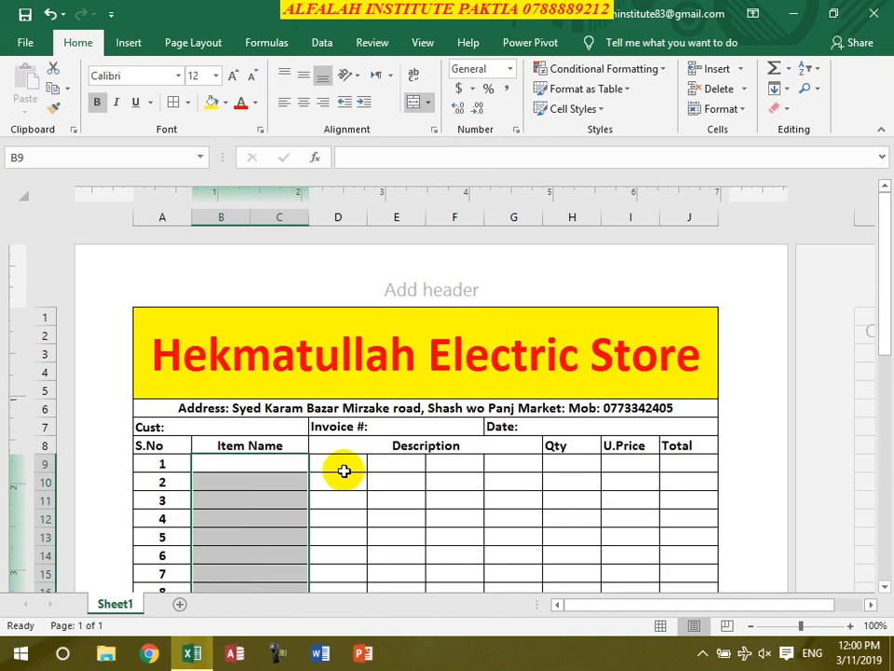
pyautogui.click(339, 465)
pyautogui.moveTo(376, 464); pyautogui.dragTo(495, 499)
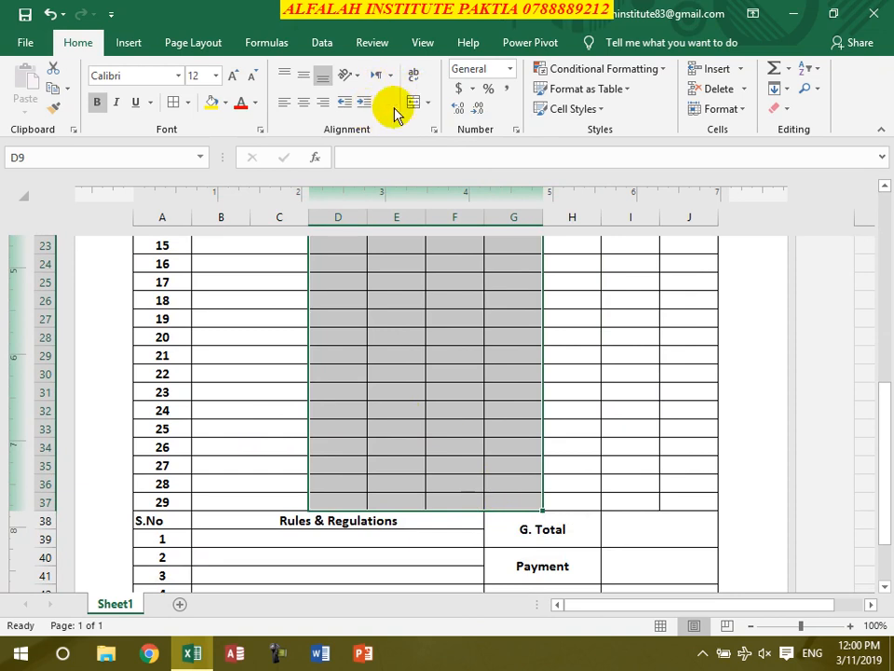
pyautogui.click(428, 105)
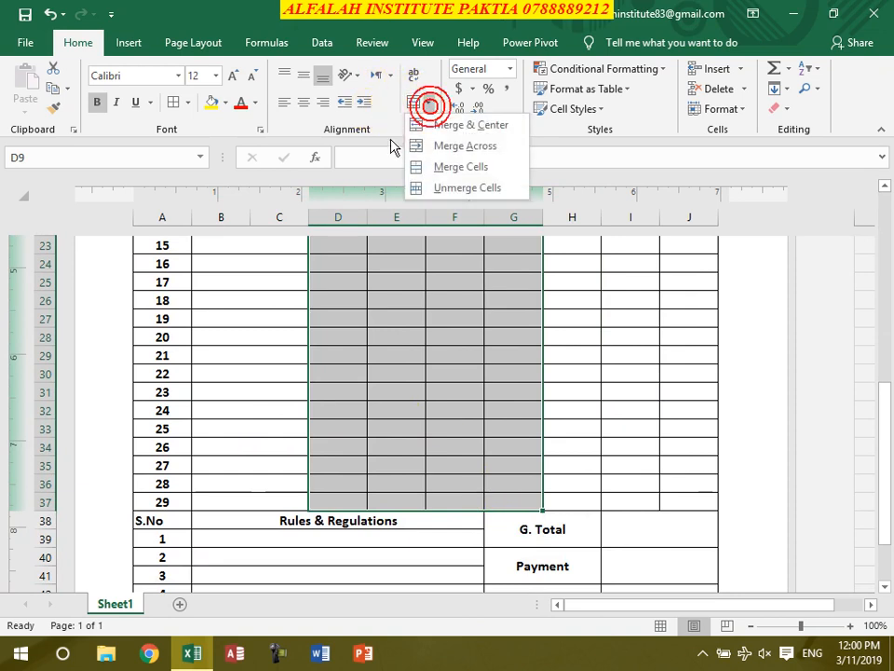
pyautogui.click(457, 147)
# - Verify the Item Name and Description cells in rows 9–37 are merged across
pyautogui.click(410, 477)
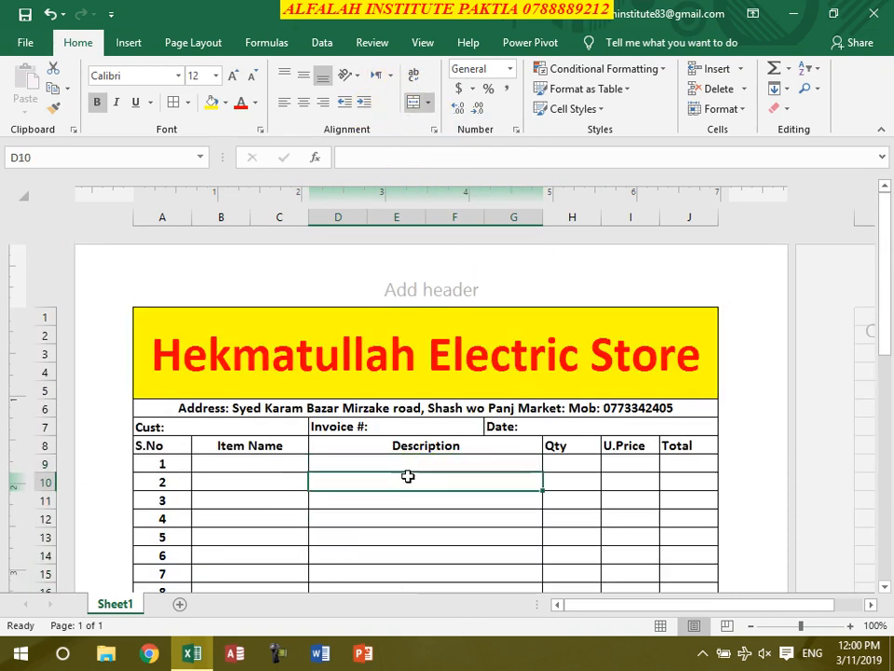
pyautogui.click(244, 464)
pyautogui.click(397, 461)
pyautogui.click(575, 464)
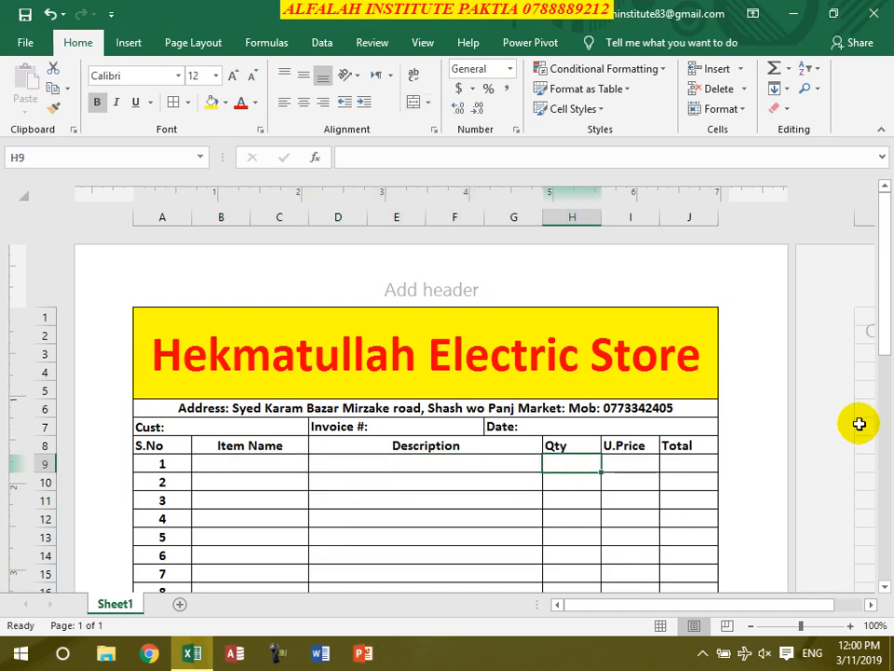
pyautogui.click(641, 468)
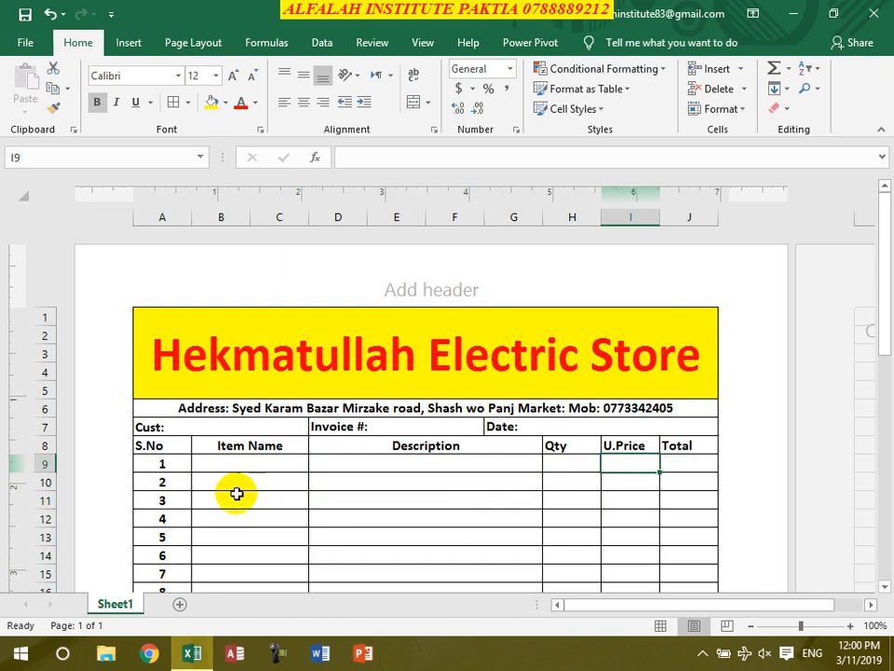
pyautogui.moveTo(249, 461); pyautogui.dragTo(252, 575)
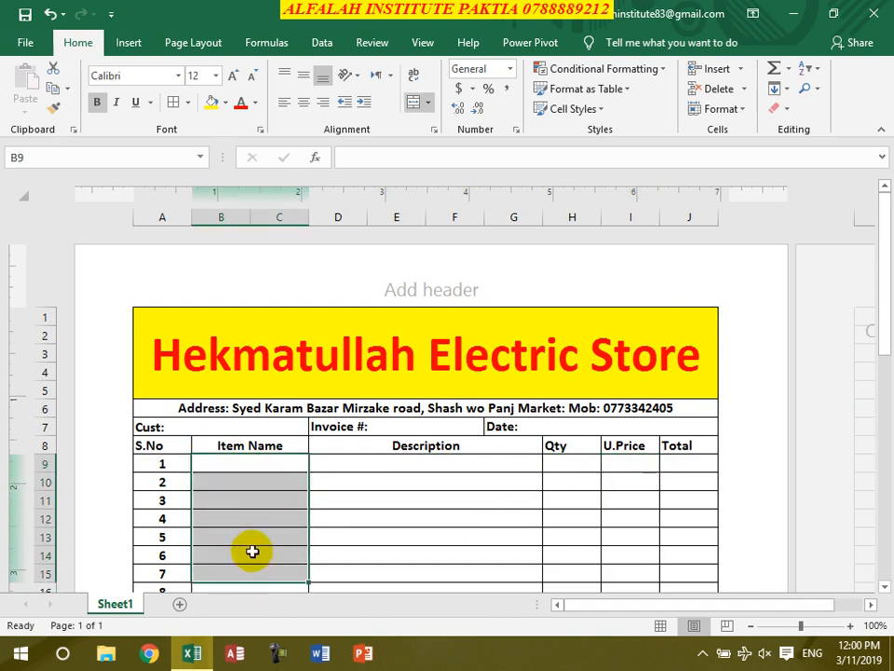
pyautogui.click(624, 466)
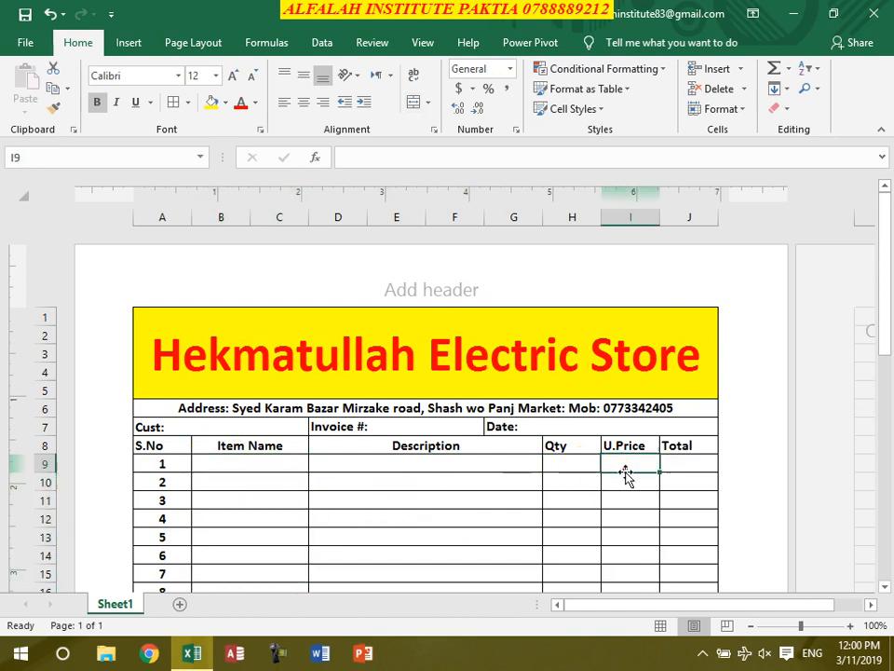
pyautogui.click(694, 466)
# - Enter =H9*I9 in Total cell J9 and copy it down to J37
pyautogui.write('=')
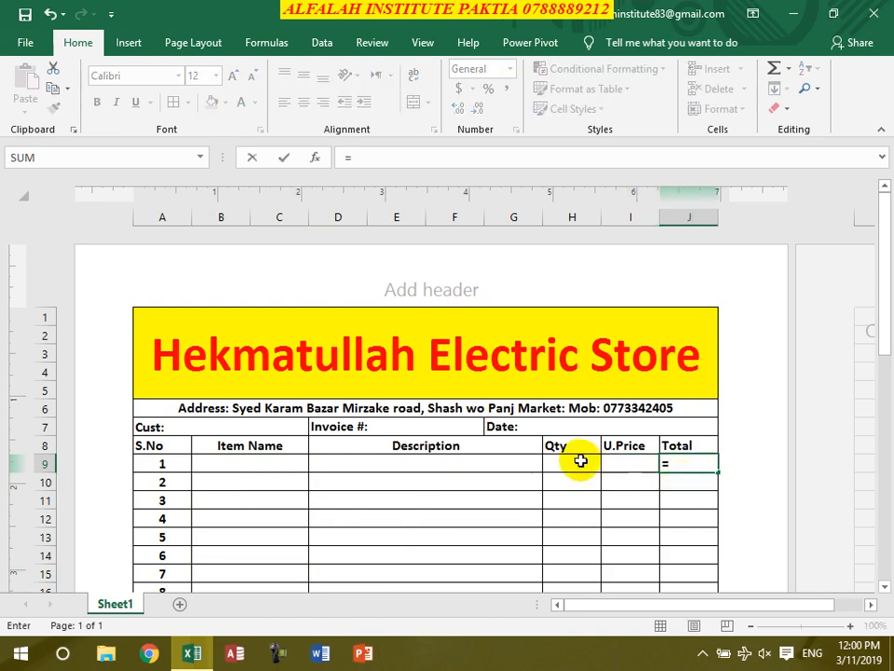
pyautogui.click(577, 462)
pyautogui.write('*')
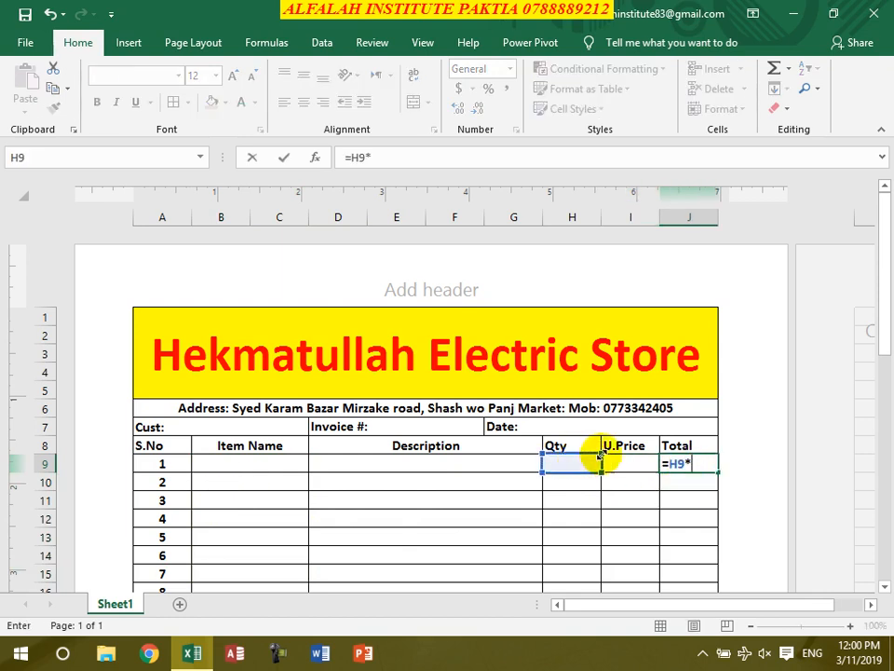
pyautogui.click(633, 462)
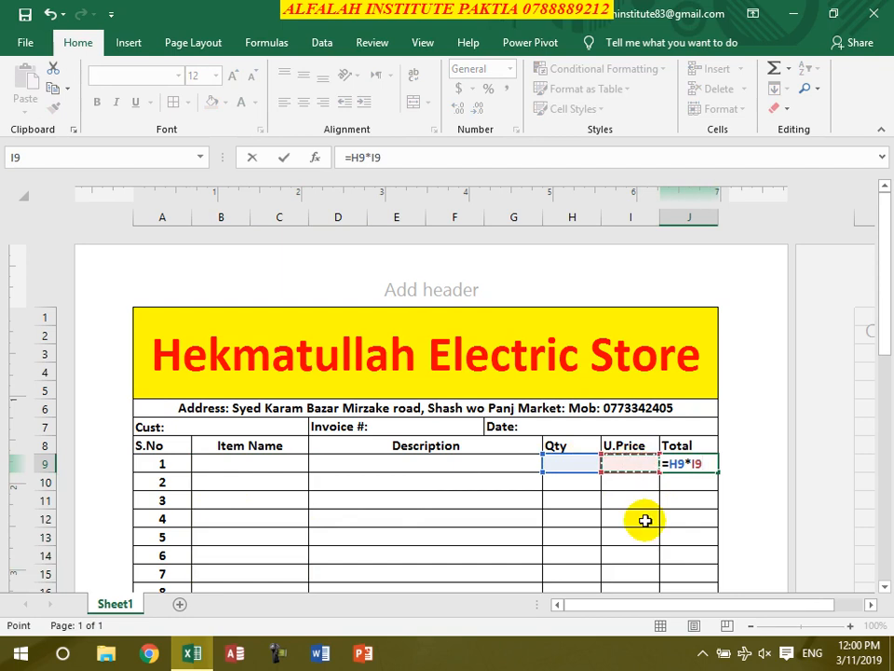
pyautogui.press('Return')
pyautogui.click(688, 459)
pyautogui.scroll(-2, 736, 419)
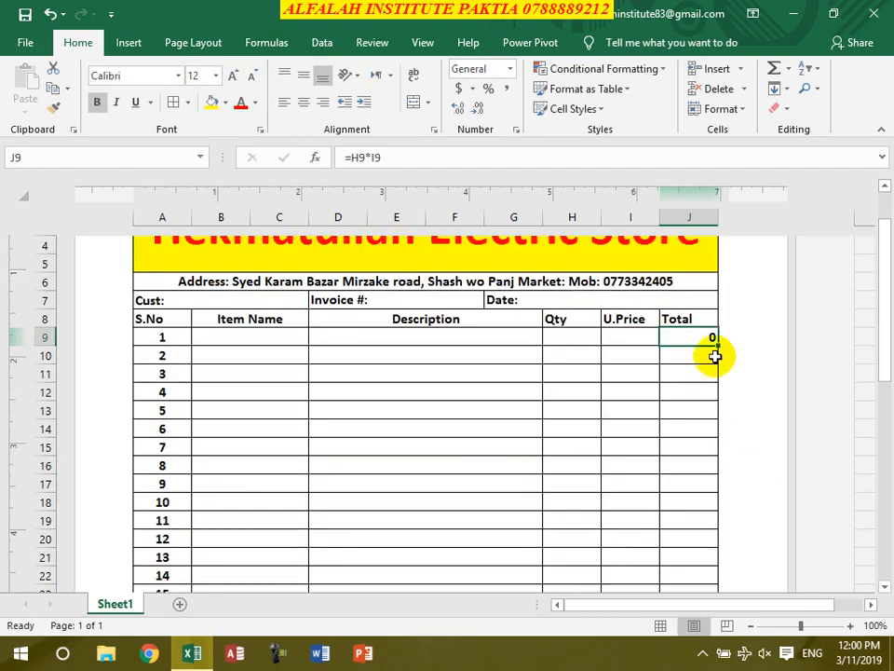
pyautogui.moveTo(714, 345); pyautogui.dragTo(713, 473)
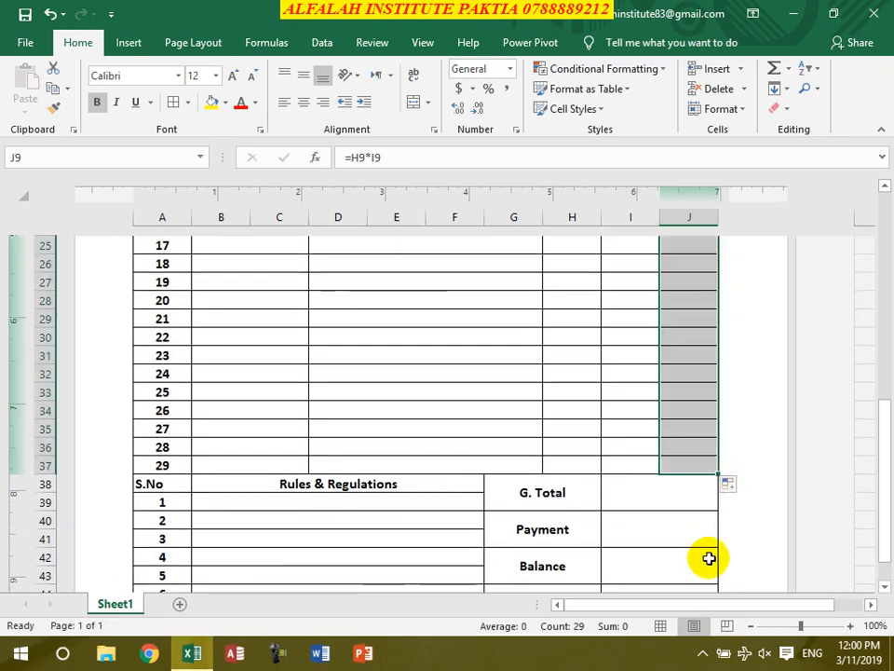
# - Enter =SUM(J9:J37) in the G. Total cell I38
pyautogui.click(656, 499)
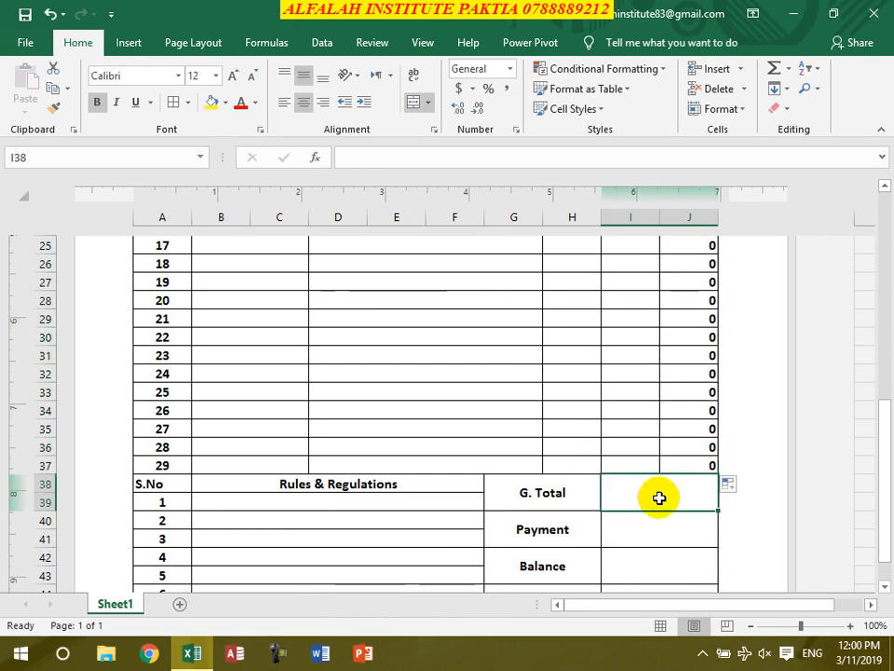
pyautogui.write('=sum(')
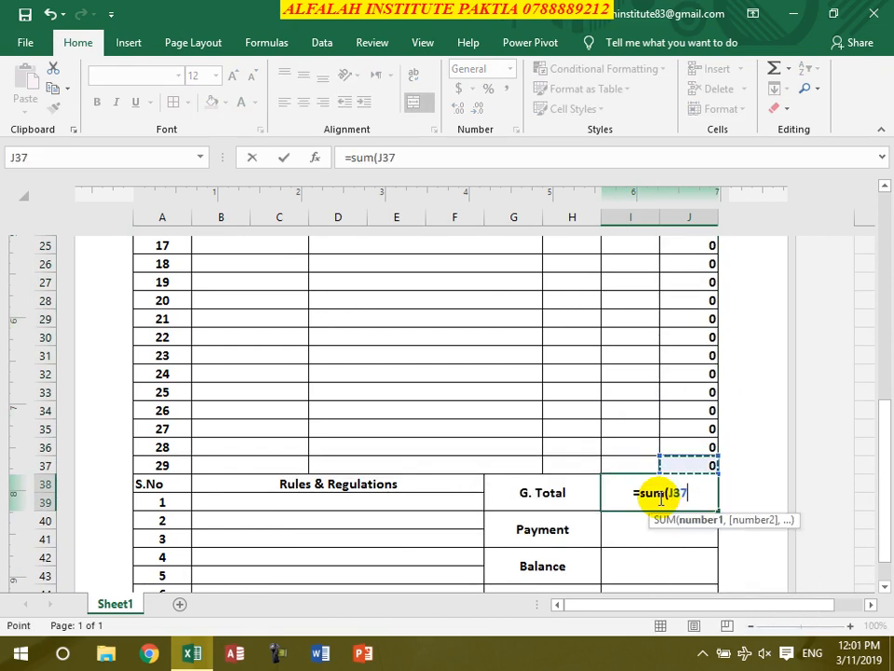
pyautogui.moveTo(662, 499); pyautogui.dragTo(659, 499)
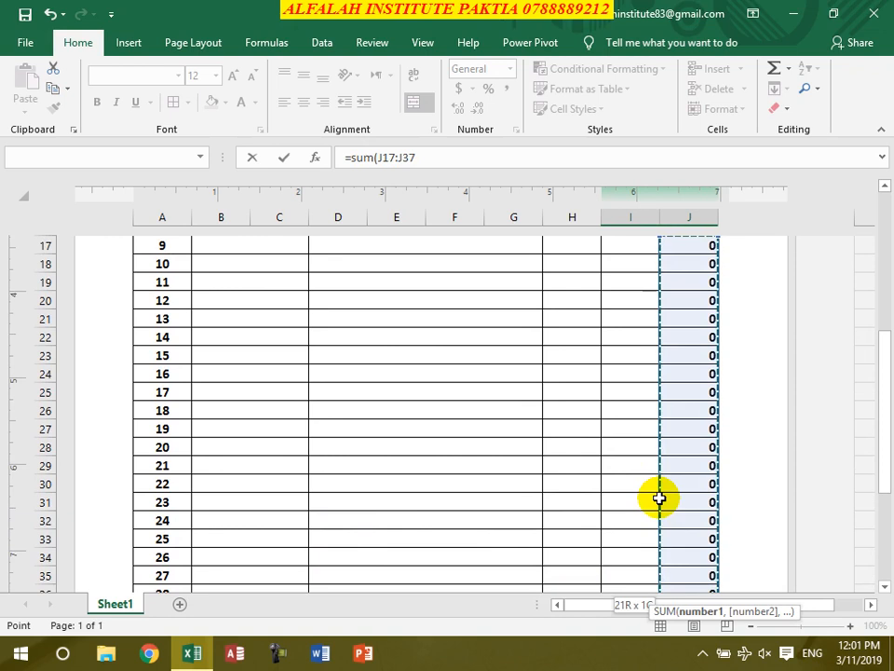
pyautogui.scroll(4, 660, 499)
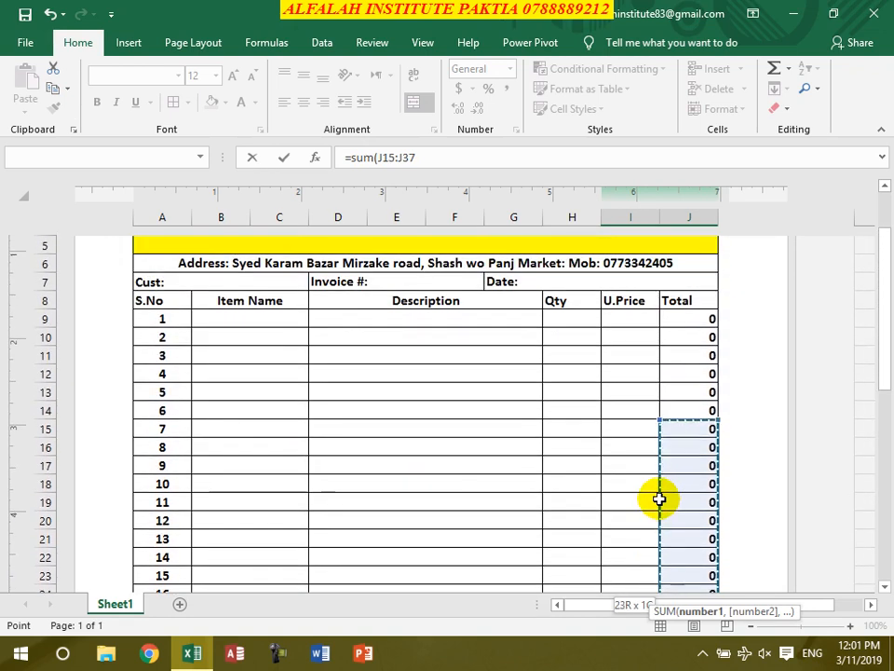
pyautogui.hotkey('shift', 'Up')
pyautogui.hotkey('shift', 'Up')
pyautogui.hotkey('shift', 'Up')
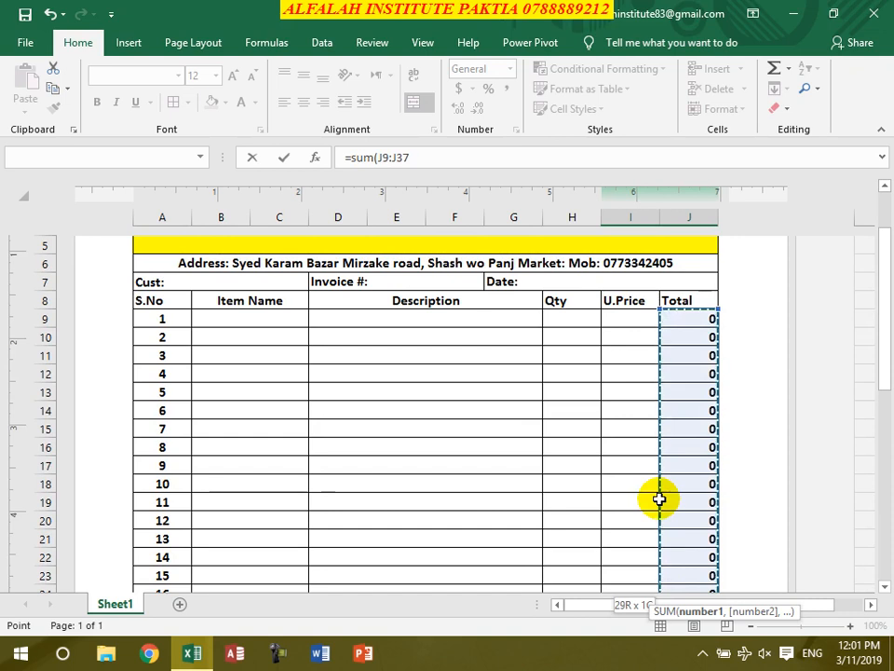
pyautogui.press('Return')
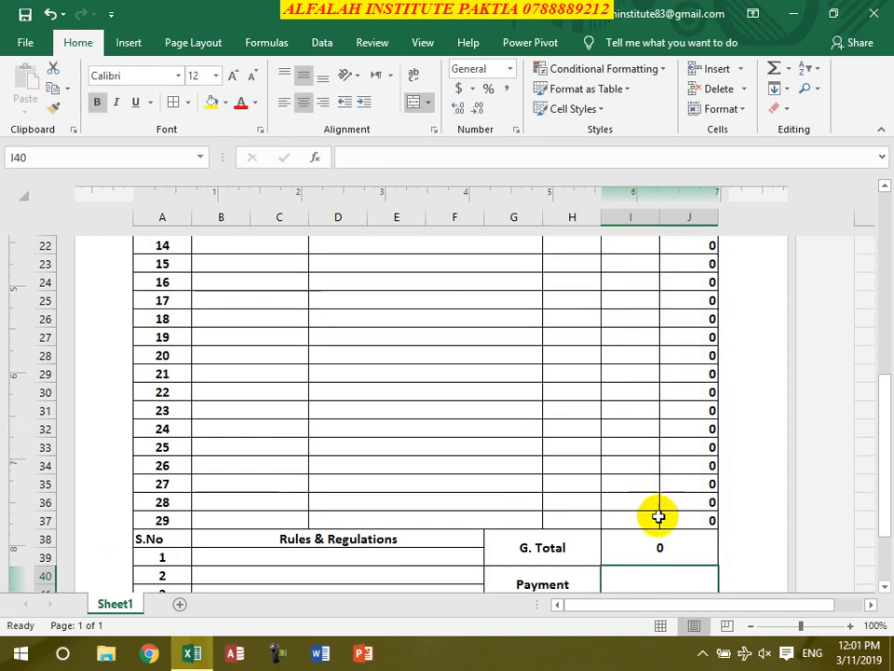
# - Set the Balance cell I42 to =I38-I40, G. Total minus Payment
pyautogui.scroll(-2, 658, 516)
pyautogui.click(645, 517)
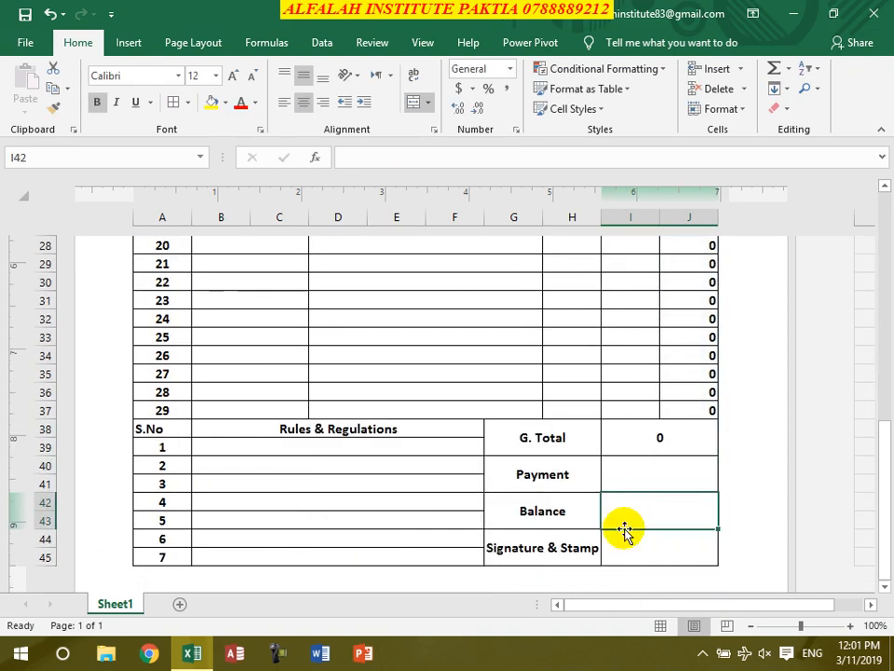
pyautogui.write('=')
pyautogui.click(627, 434)
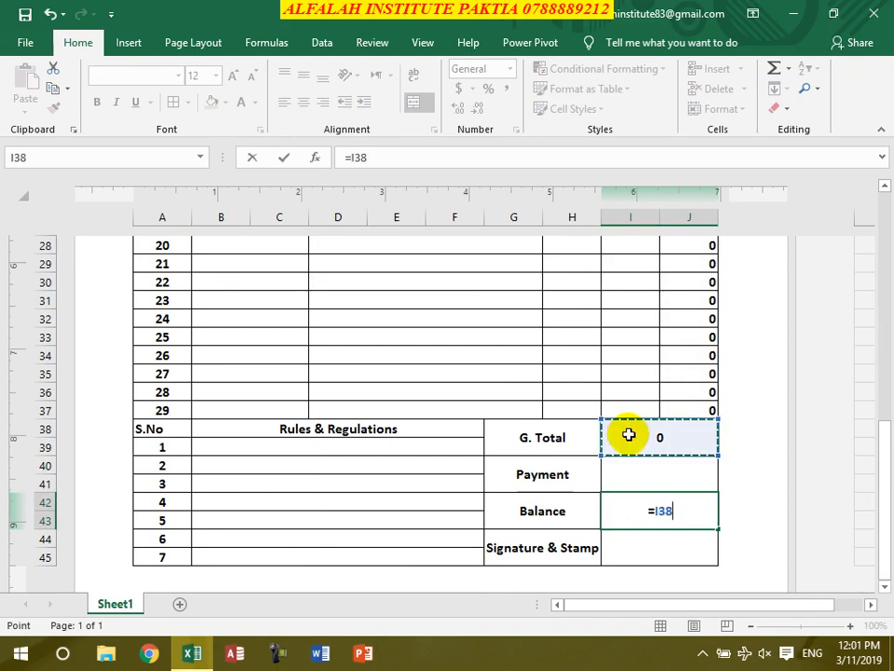
pyautogui.write('-')
pyautogui.click(641, 478)
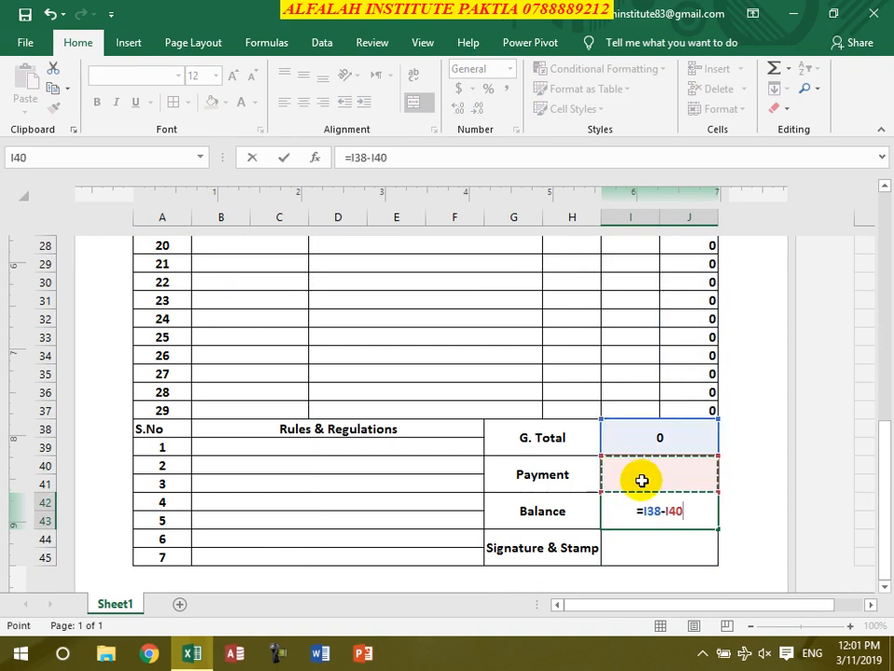
pyautogui.press('Return')
pyautogui.scroll(2, 485, 523)
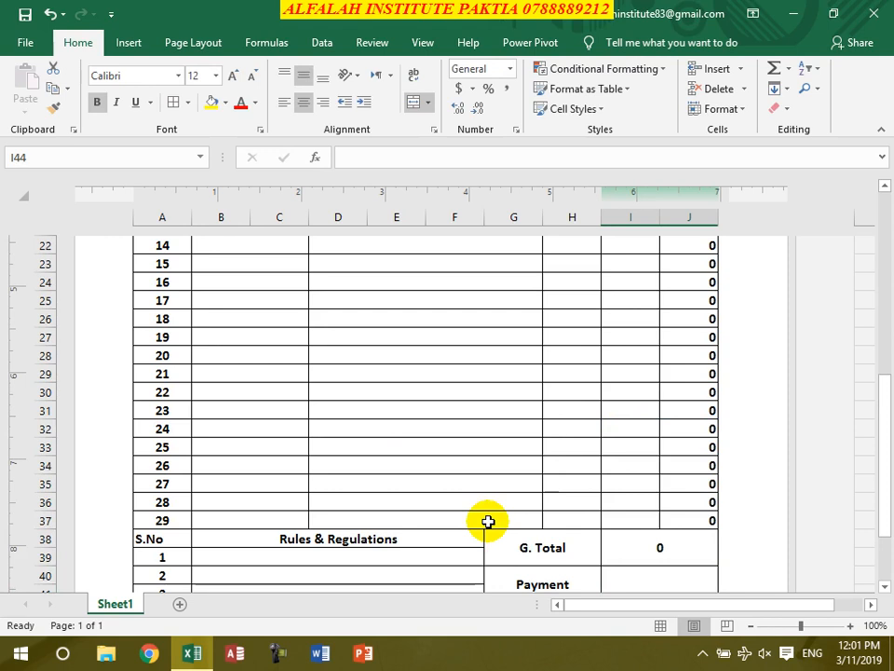
pyautogui.scroll(7, 487, 522)
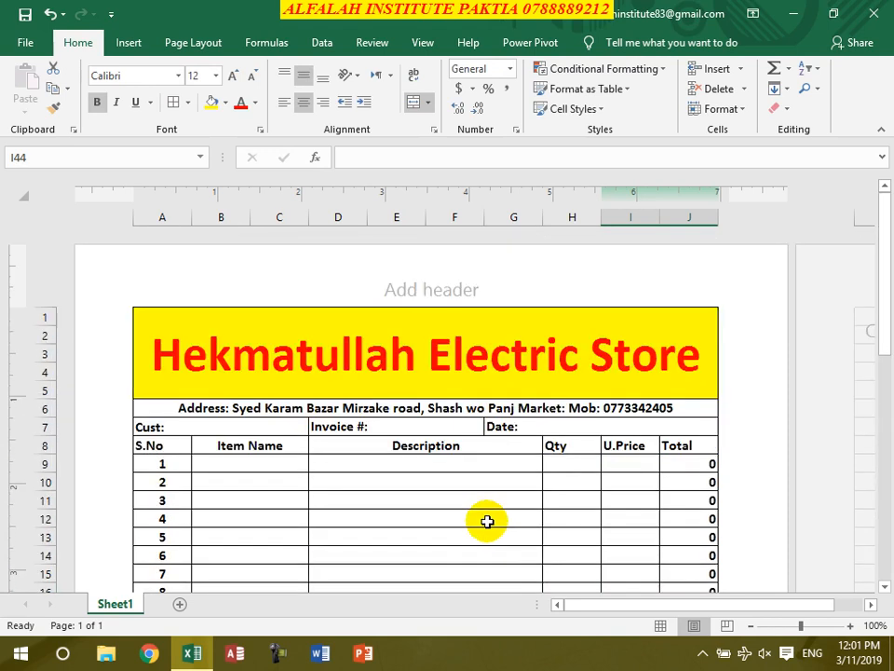
# - Save the workbook to the Desktop as Excel Template 'Hekmat Invoice' and close Excel
pyautogui.hotkey('ctrl', 's')
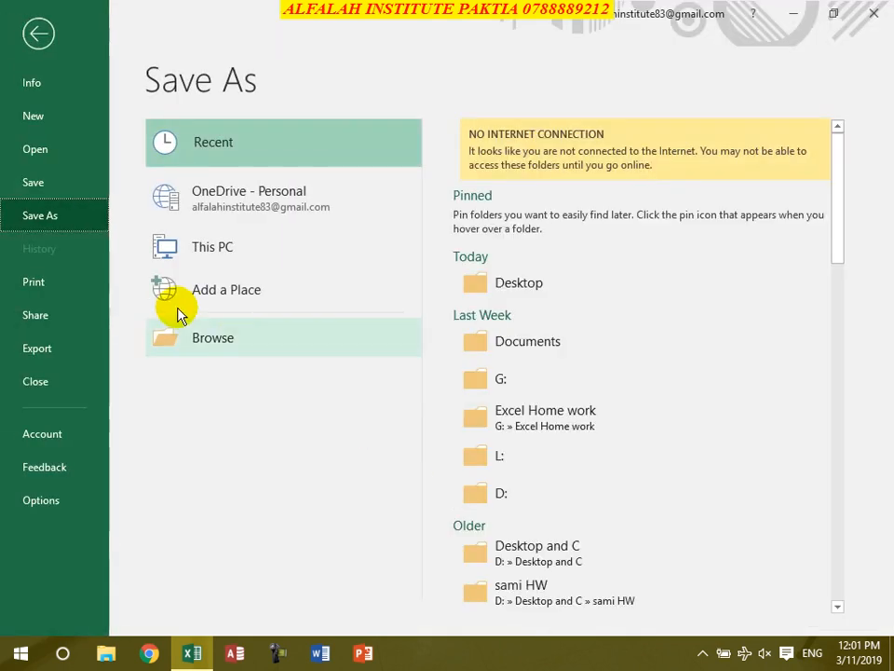
pyautogui.click(223, 343)
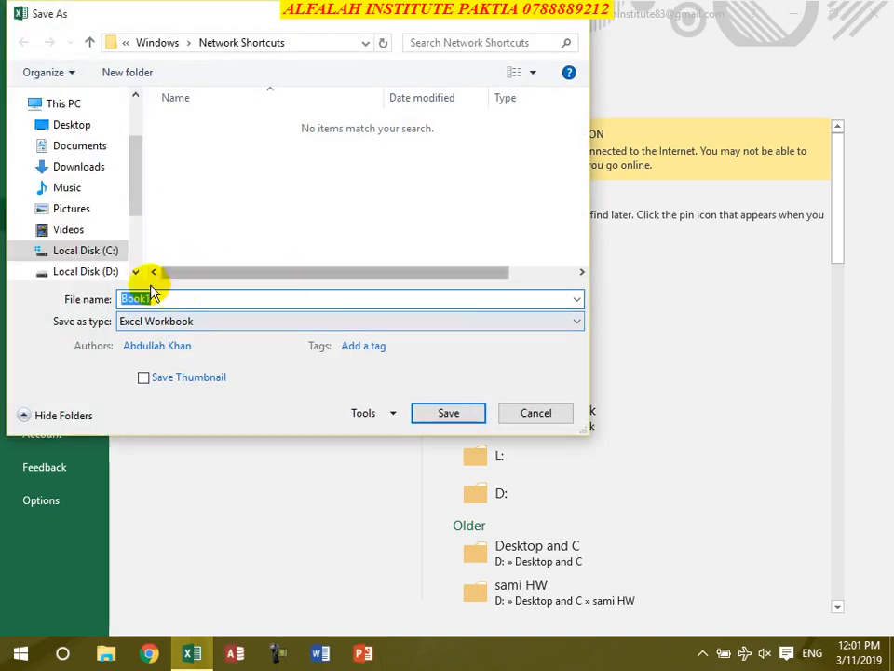
pyautogui.write('Hekmat Invoice')
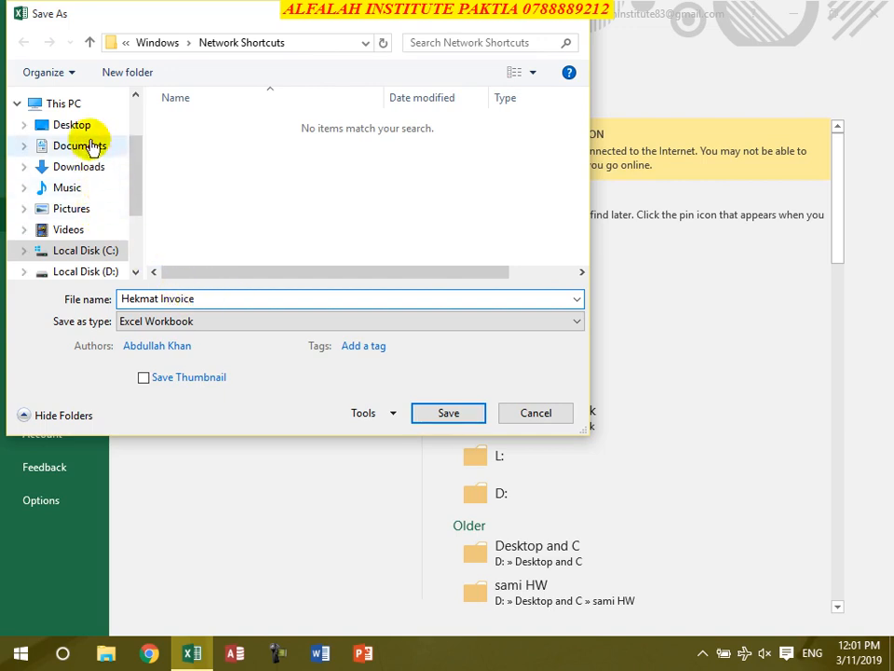
pyautogui.click(164, 333)
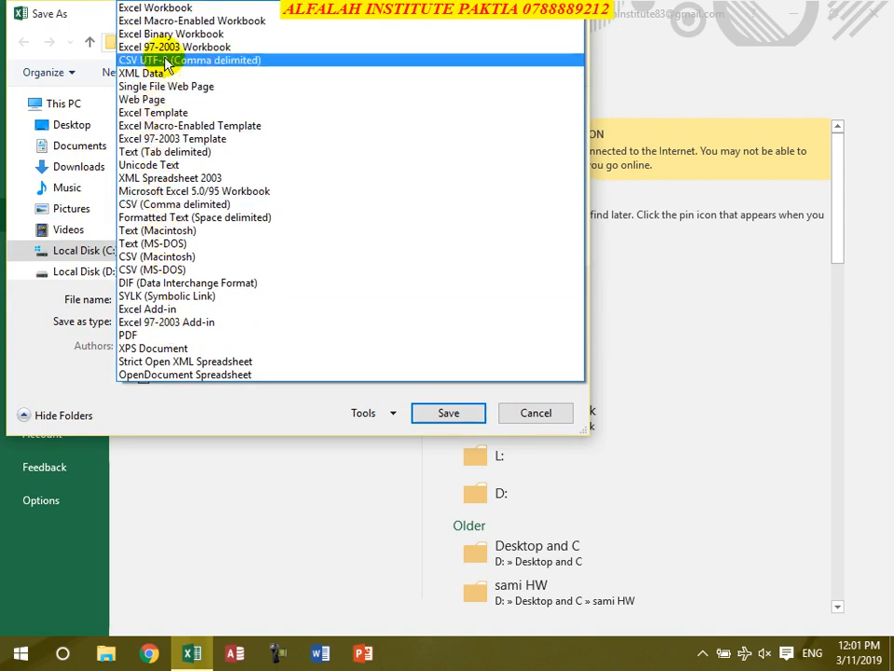
pyautogui.click(186, 116)
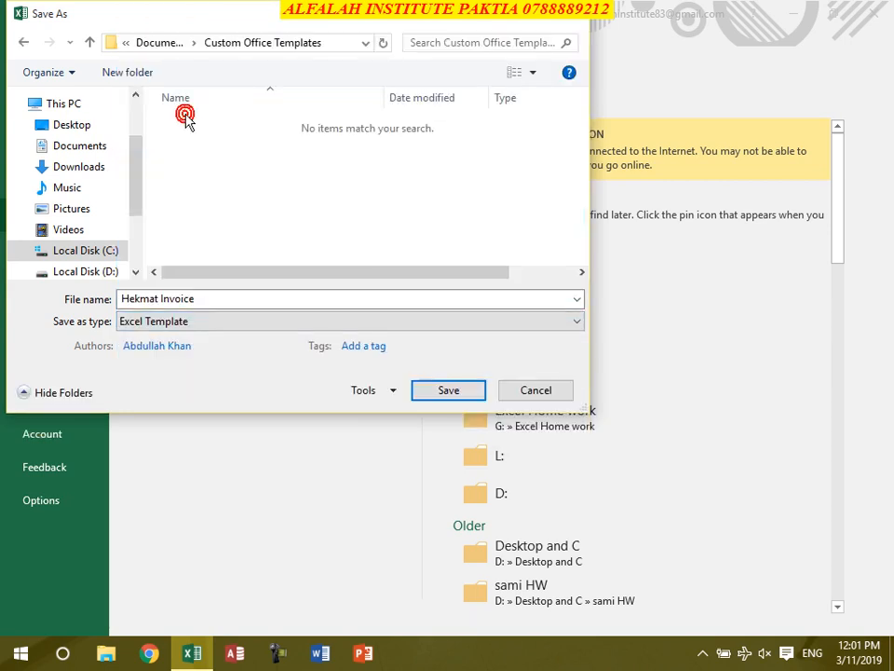
pyautogui.click(71, 128)
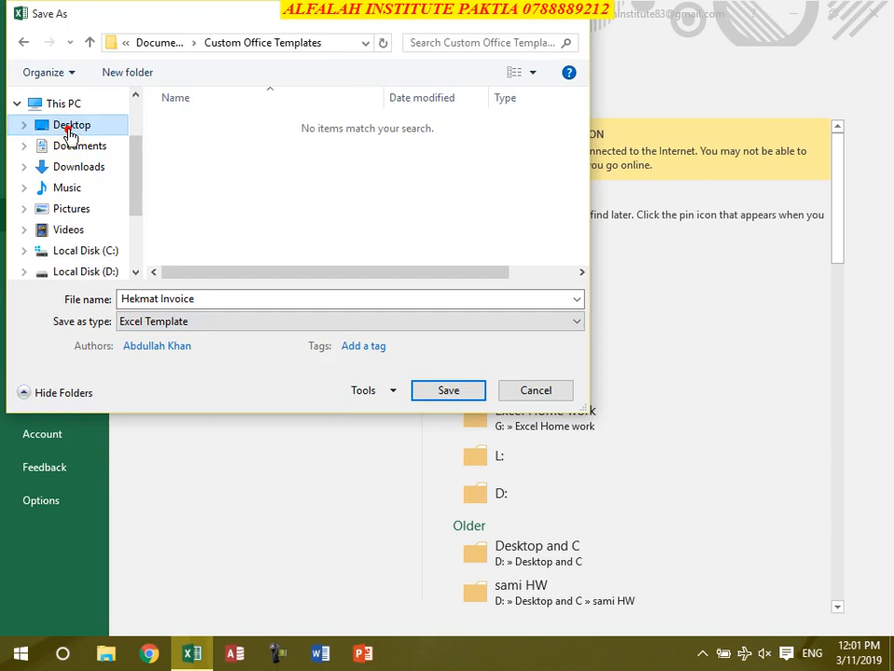
pyautogui.click(448, 392)
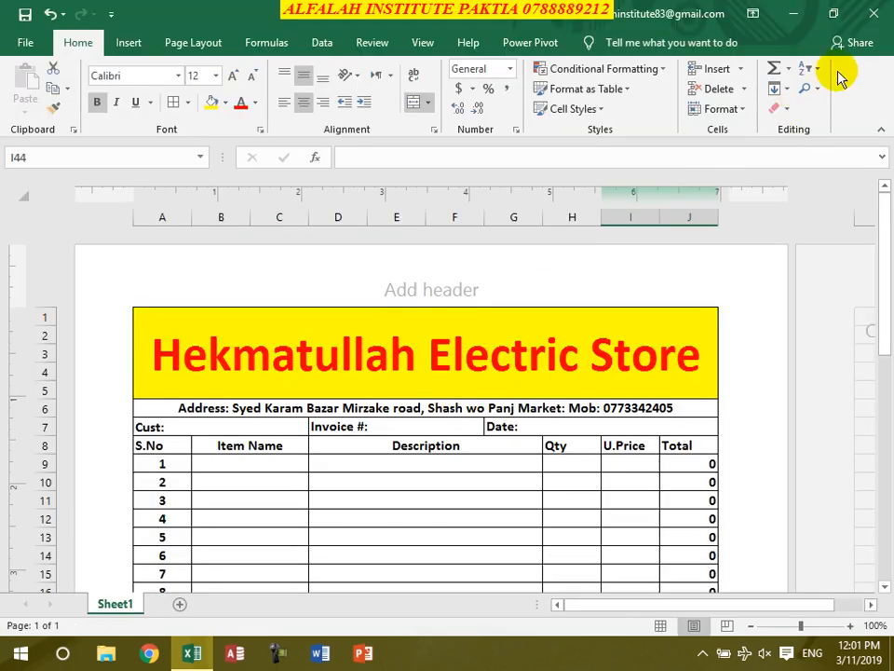
pyautogui.click(873, 14)
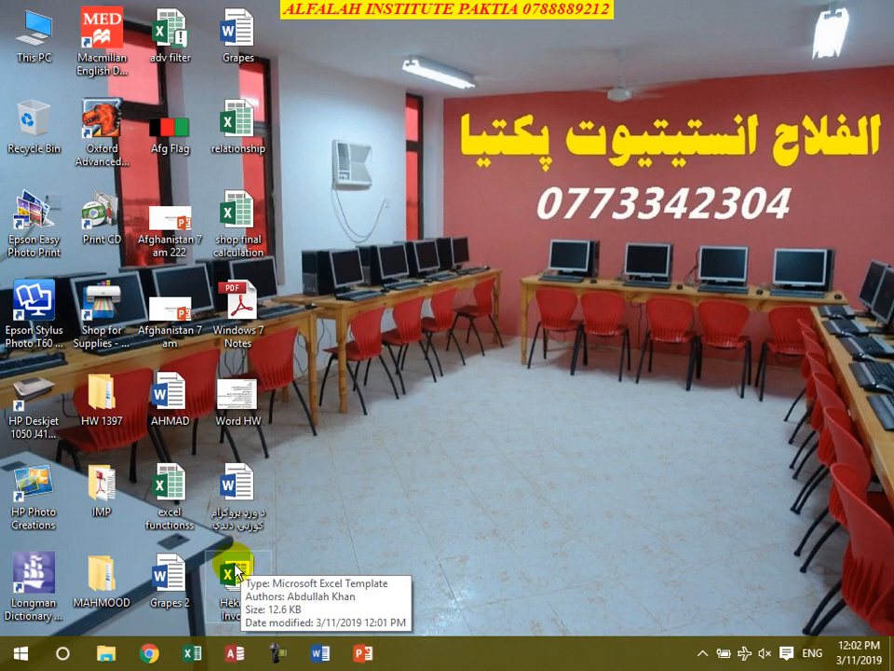
# - Open a new workbook from the Hekmat Invoice template on the Desktop
pyautogui.click(239, 574)
pyautogui.doubleClick(238, 574)
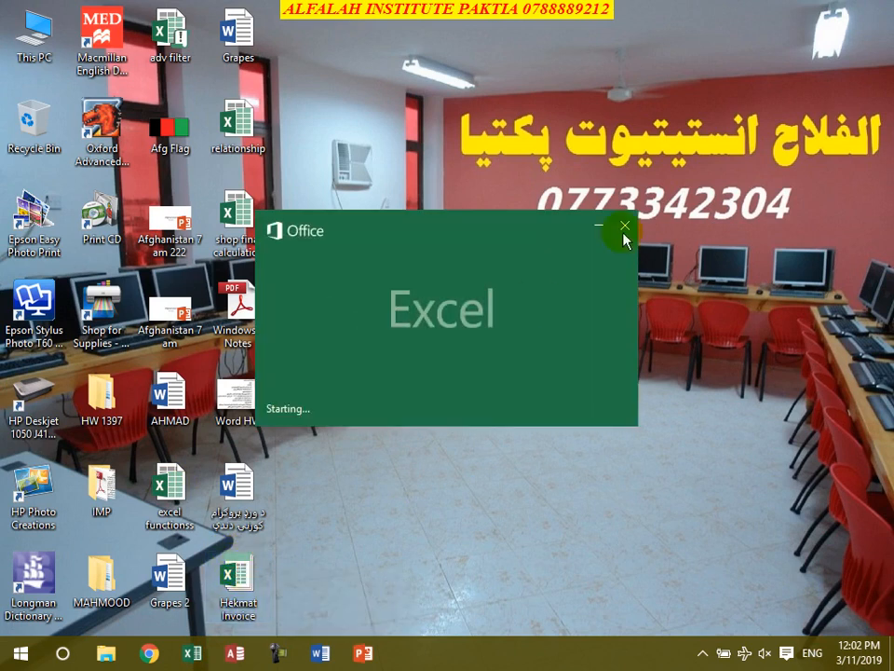
pyautogui.click(788, 17)
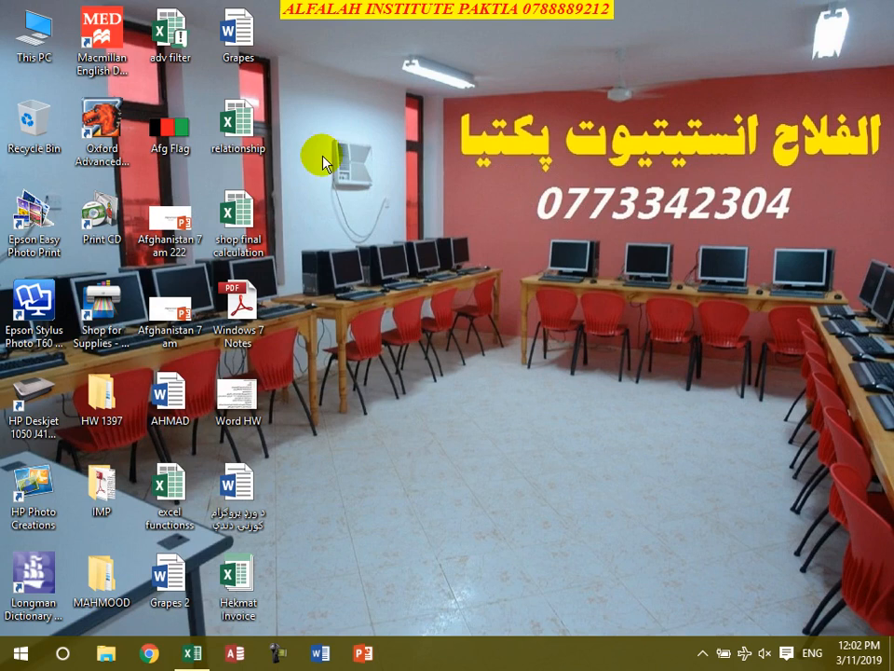
# - Create an Invoices folder on the Desktop and return to the invoice workbook
pyautogui.rightClick(319, 67)
pyautogui.click(522, 255)
pyautogui.click(547, 251)
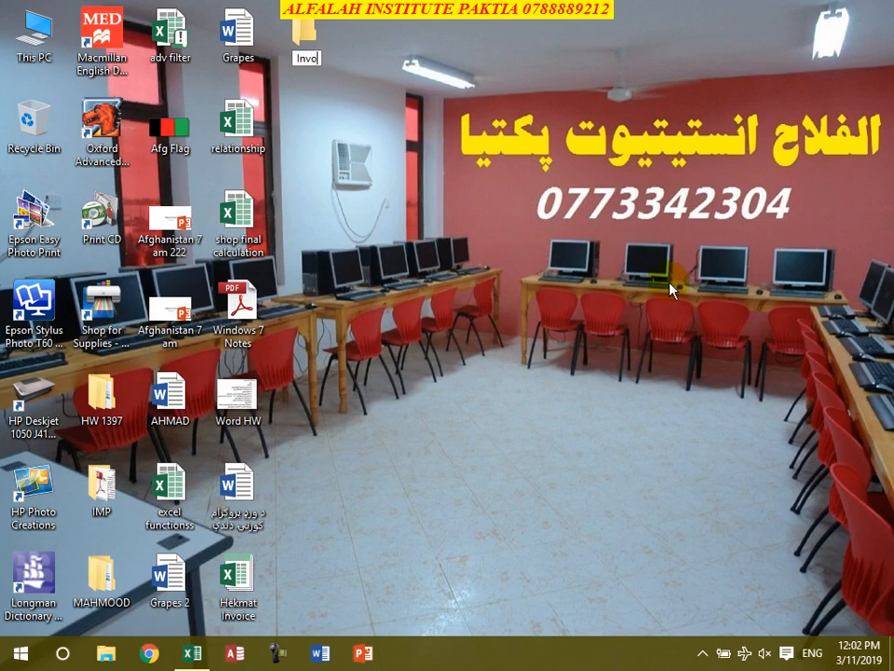
pyautogui.press('Return')
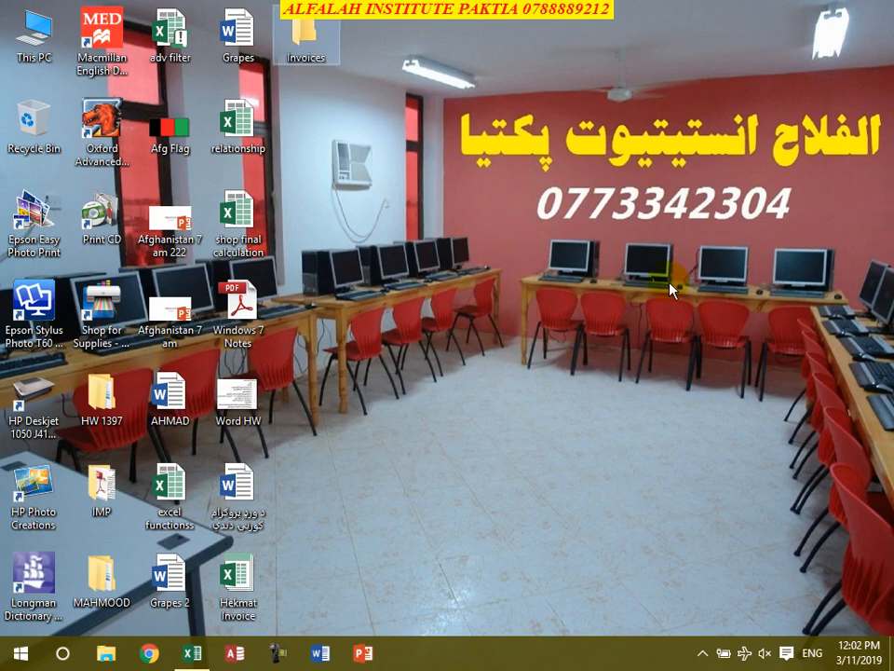
pyautogui.click(373, 527)
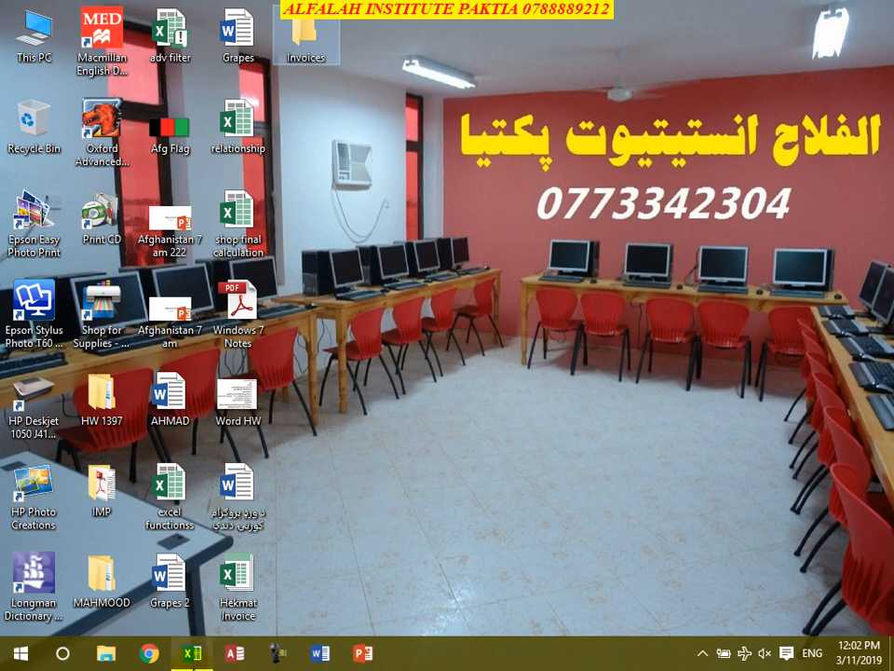
pyautogui.moveTo(201, 653)
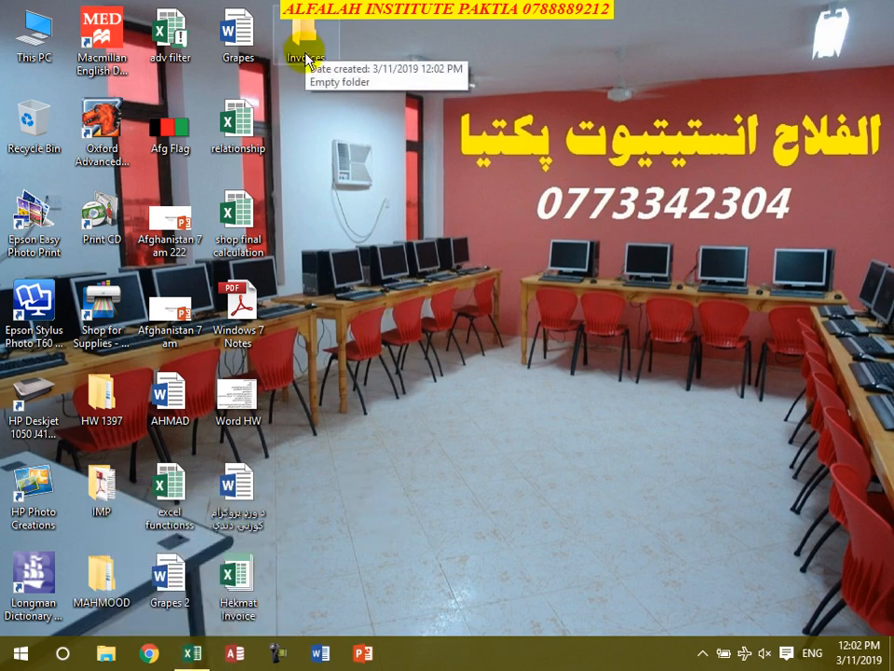
pyautogui.click(192, 653)
# - Fill in the customer's name, invoice number 001 and date 3/11/2019
pyautogui.click(192, 426)
pyautogui.doubleClick(191, 425)
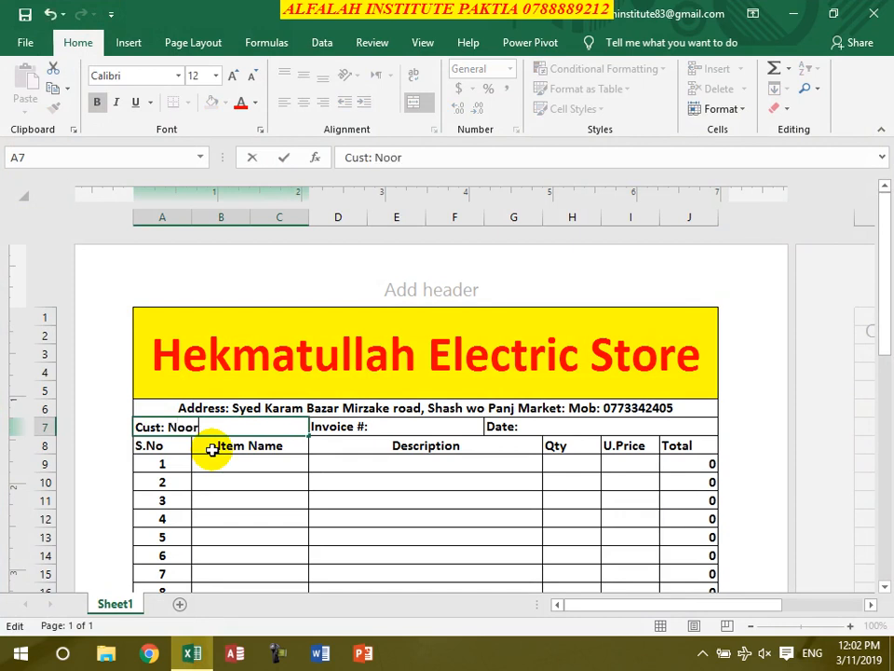
pyautogui.press('Tab')
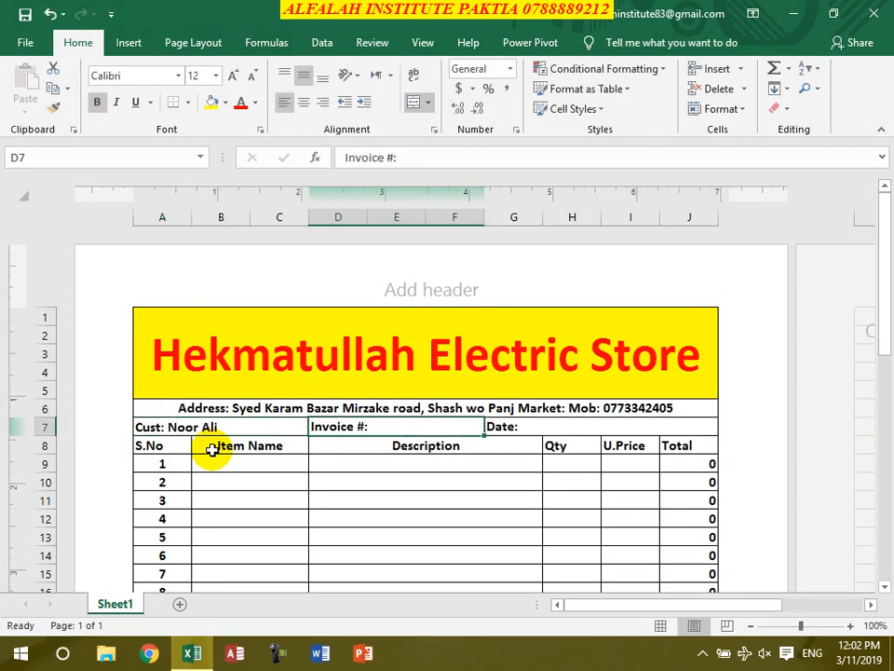
pyautogui.doubleClick(389, 427)
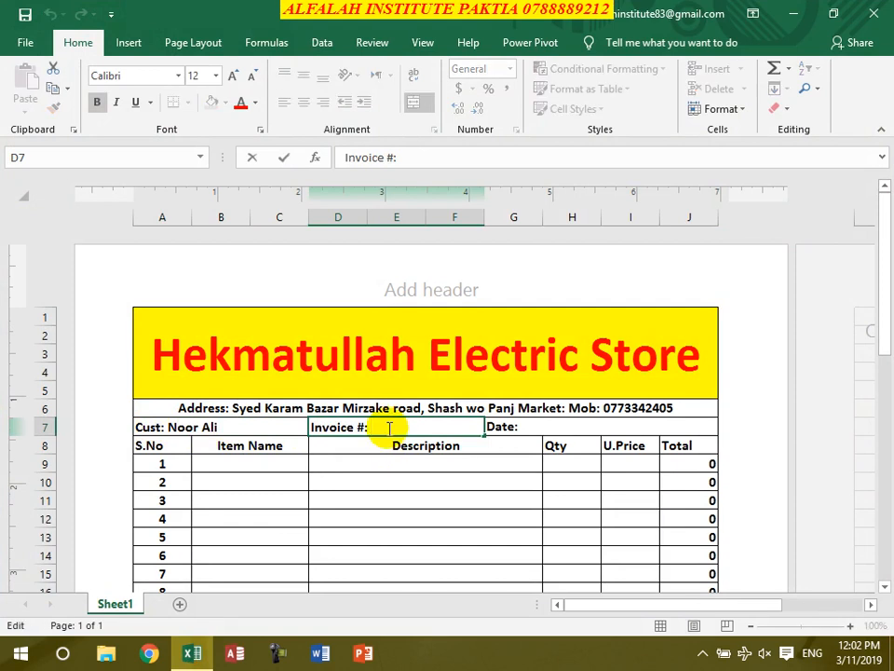
pyautogui.click(558, 427)
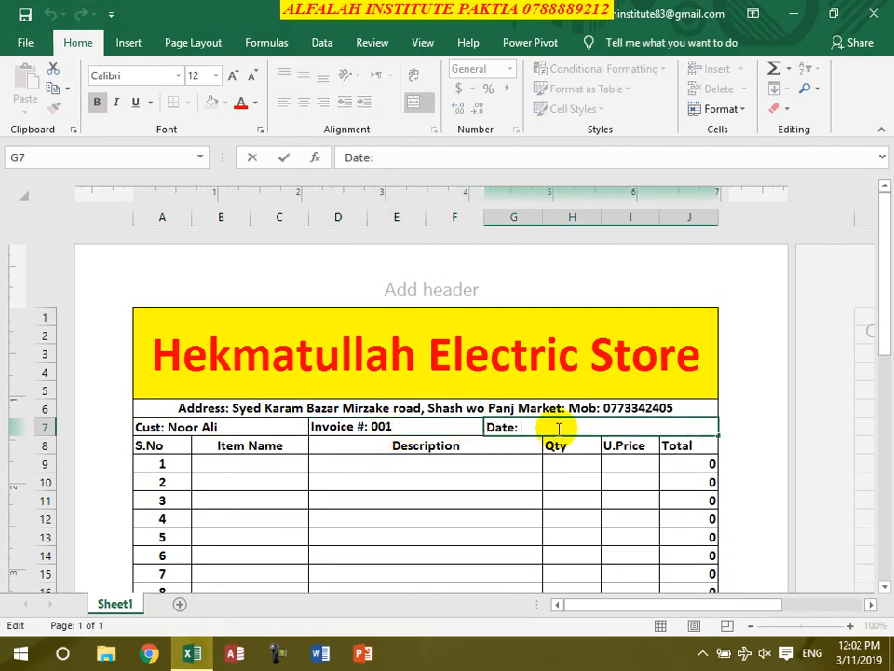
pyautogui.click(435, 501)
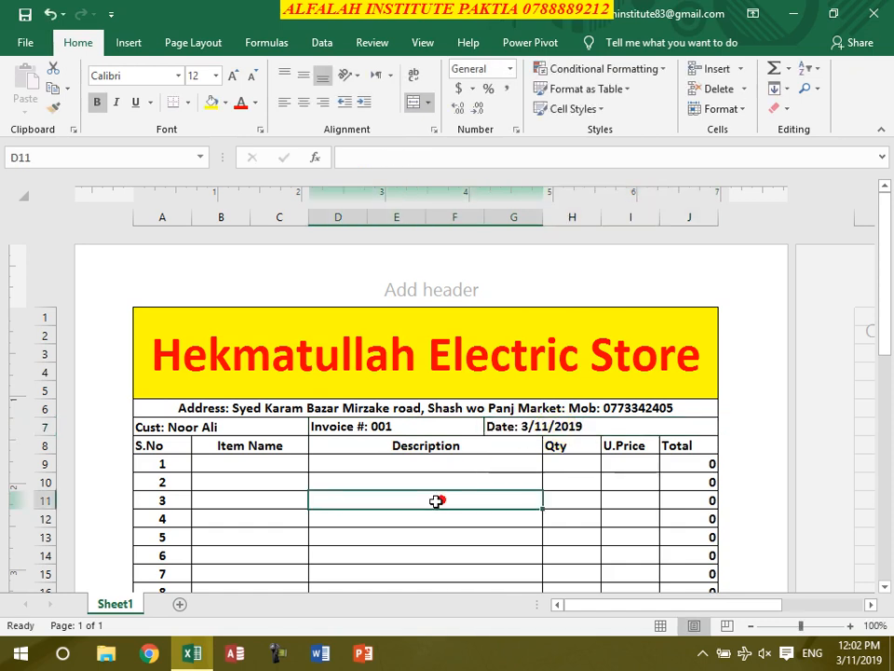
# - Enter item D630 in row 9 with quantity 4 and unit price 6500
pyautogui.click(273, 465)
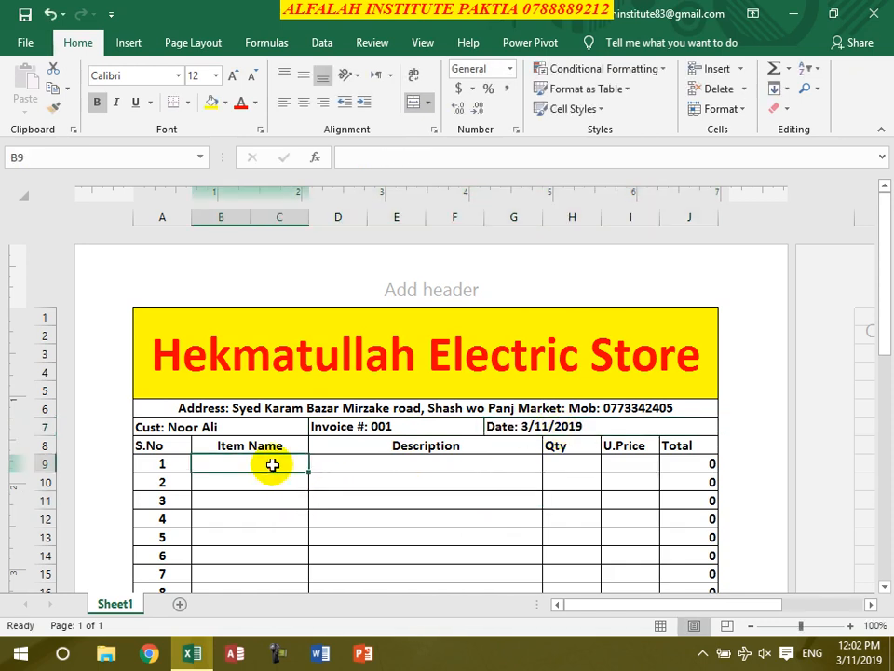
pyautogui.write('D630')
pyautogui.press('Tab')
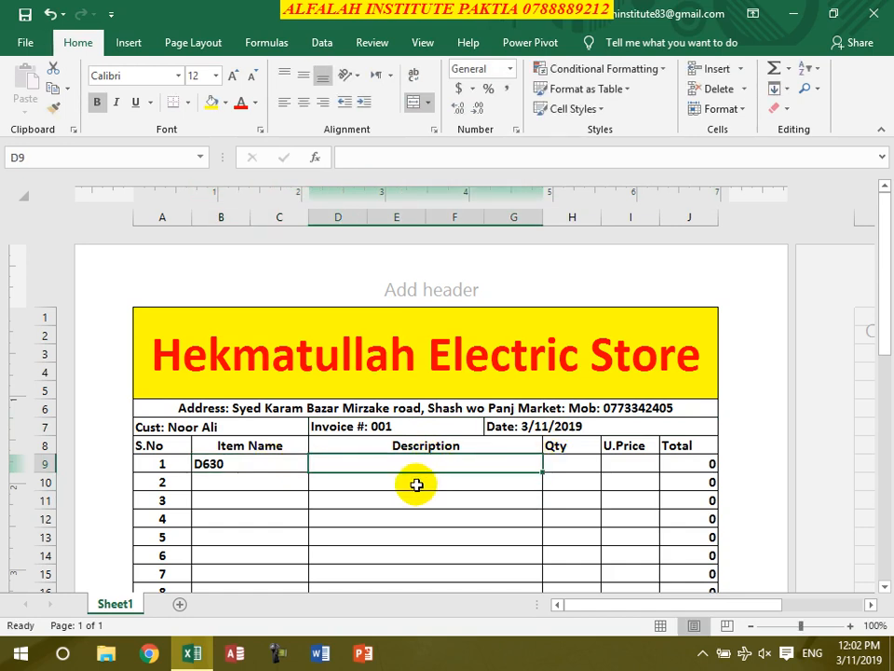
pyautogui.click(557, 468)
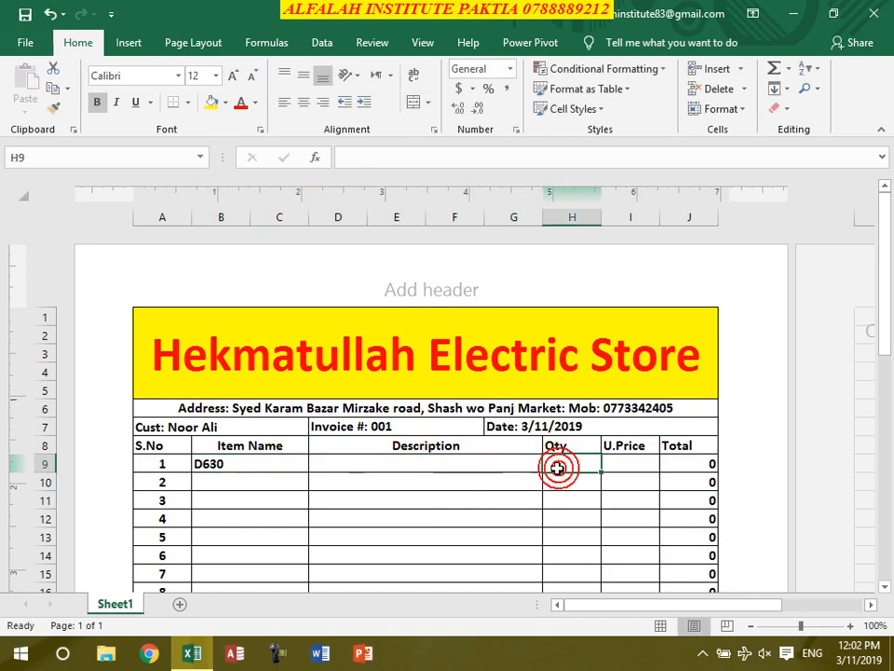
pyautogui.write('4')
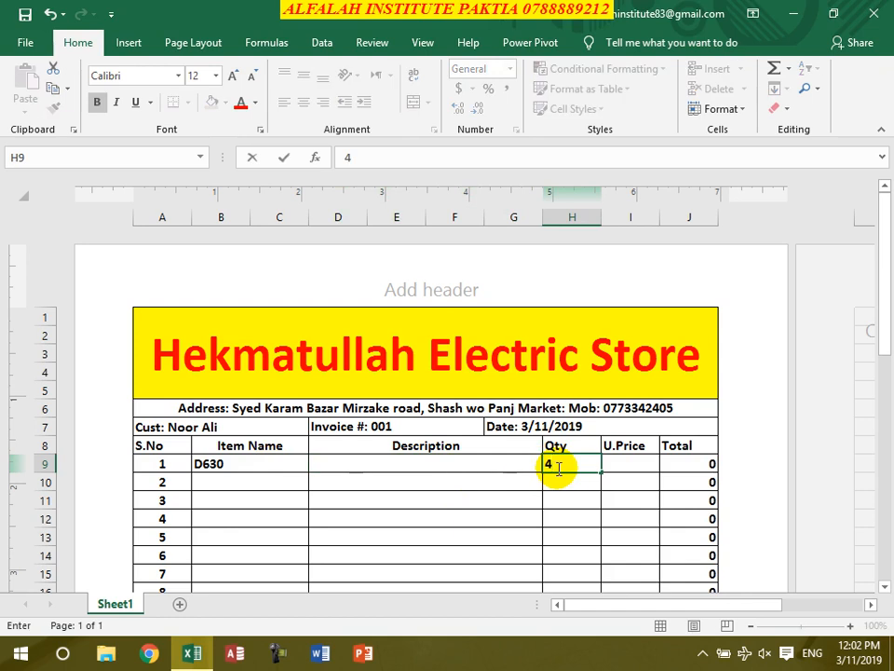
pyautogui.click(626, 468)
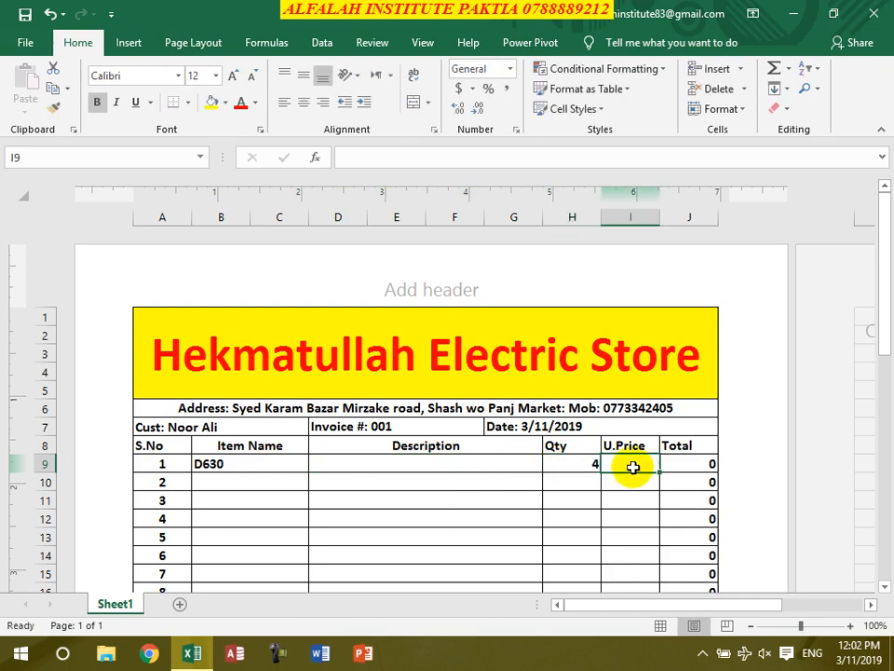
pyautogui.write('6500')
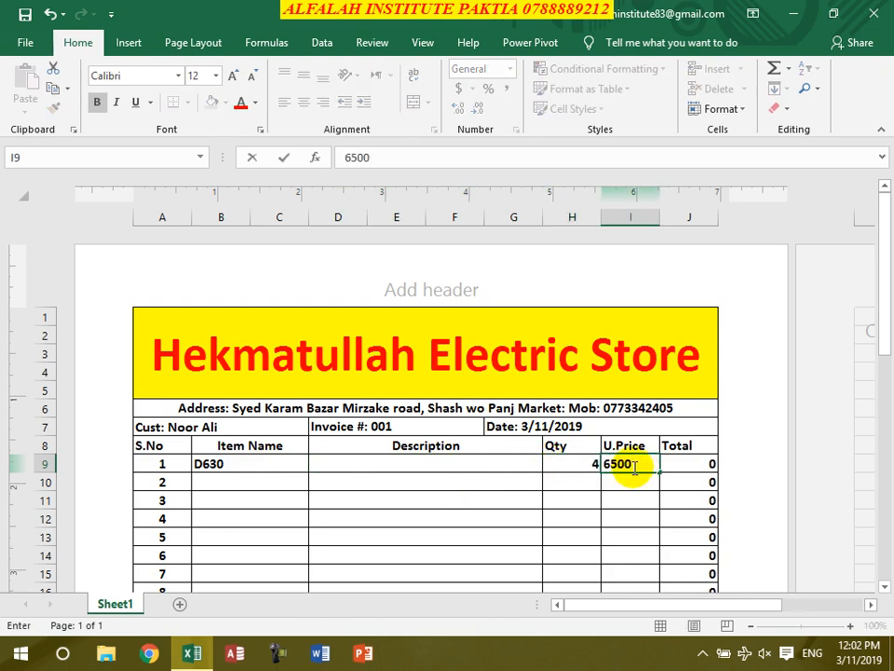
pyautogui.press('Return')
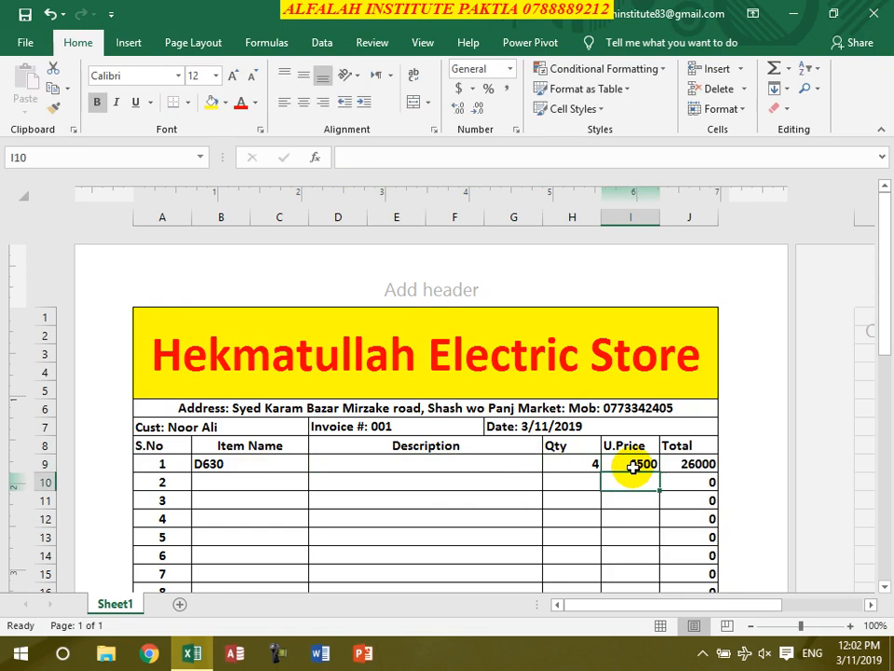
# - Add Keyboard (qty 4, price 250) and Mouse (qty 4, price 200) in rows 10–11
pyautogui.click(241, 479)
pyautogui.write('Keyboa')
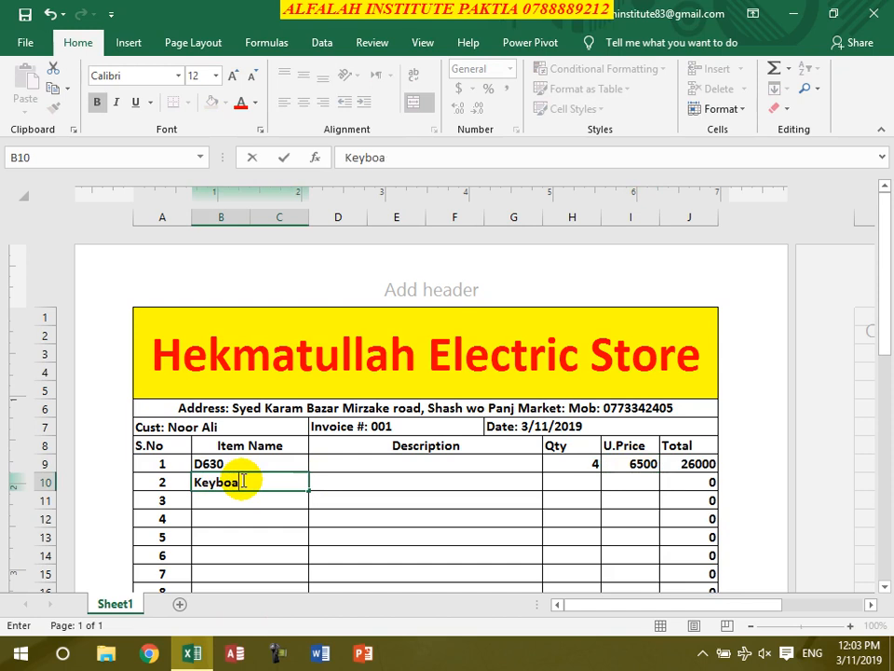
pyautogui.write('rd')
pyautogui.press('Tab')
pyautogui.press('Tab')
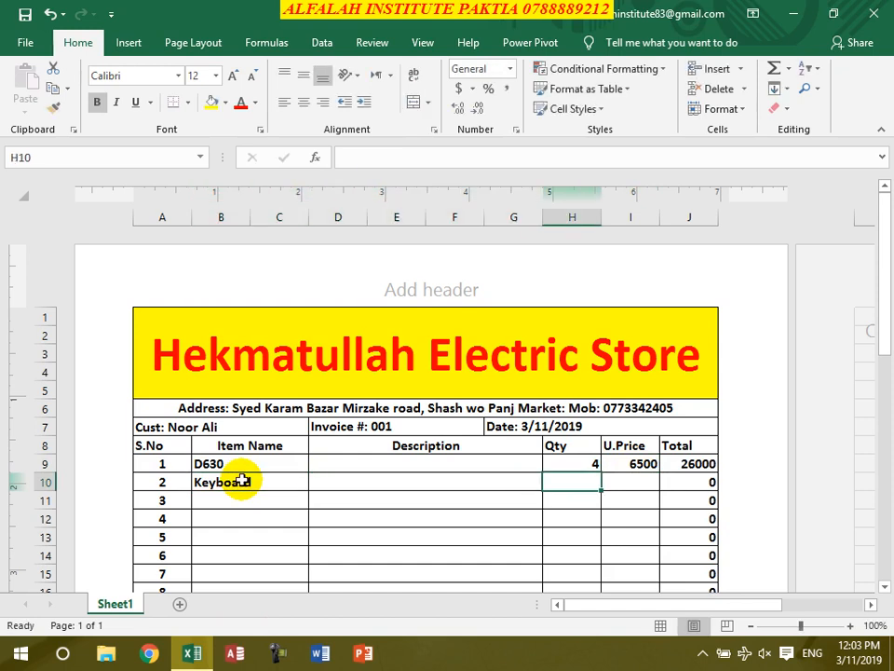
pyautogui.write('4')
pyautogui.press('Tab')
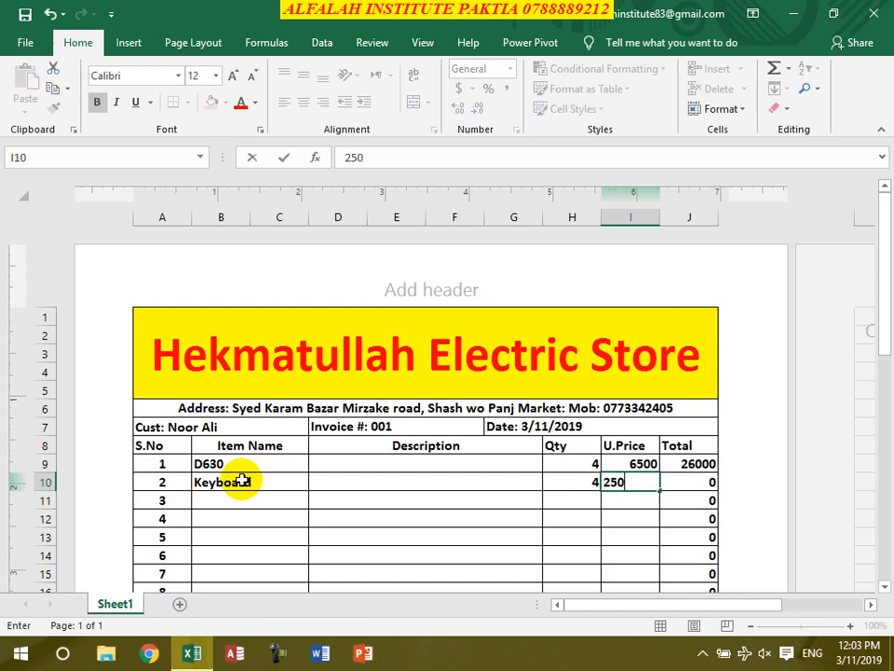
pyautogui.press('Return')
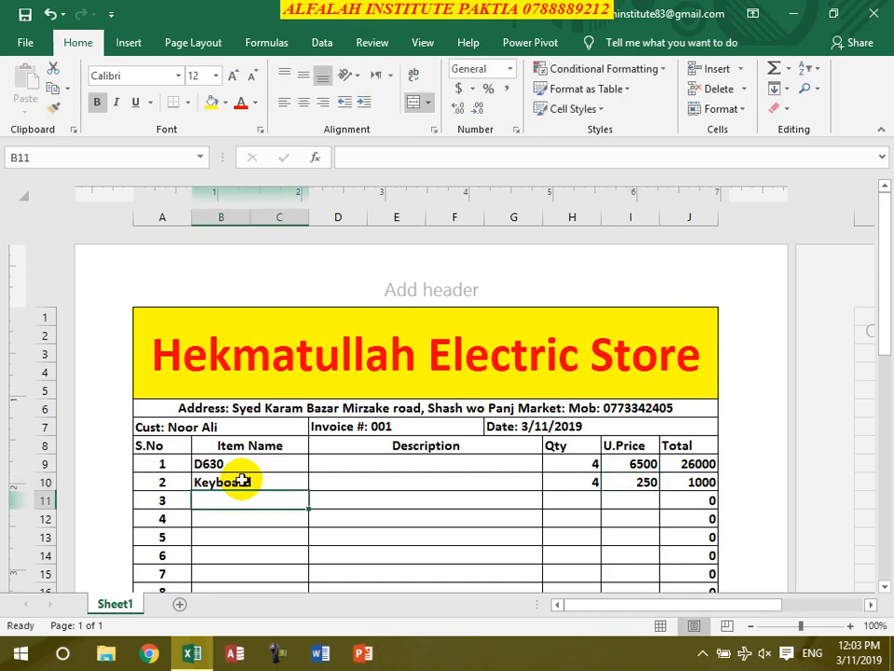
pyautogui.write('Mouse')
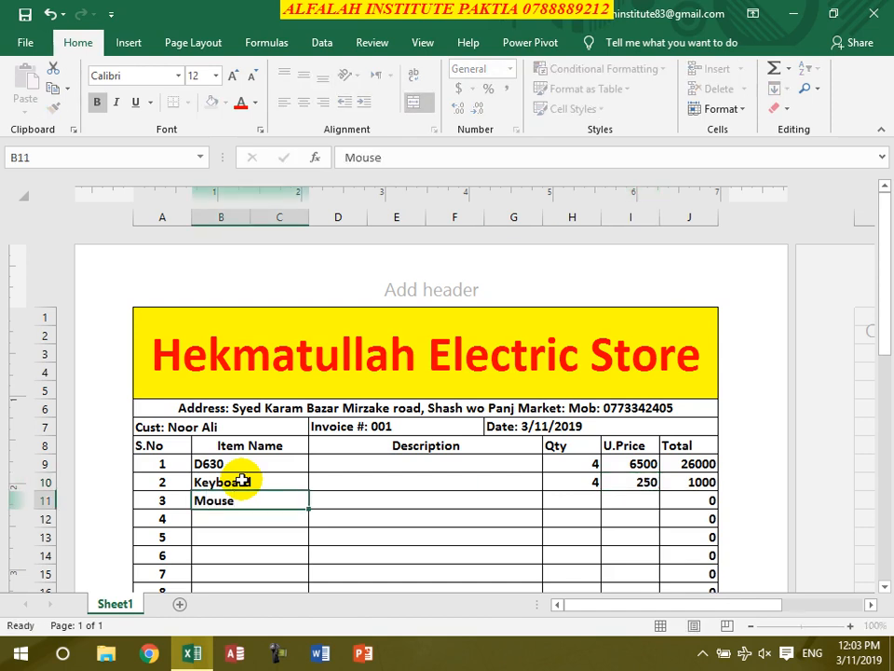
pyautogui.press('Tab')
pyautogui.press('Tab')
pyautogui.write('4')
pyautogui.press('Tab')
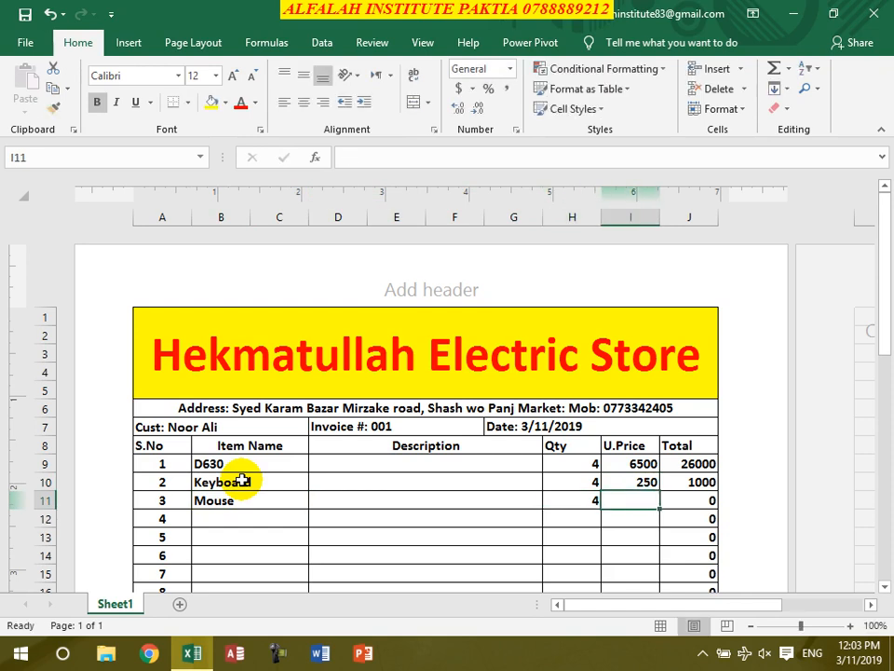
pyautogui.write('200')
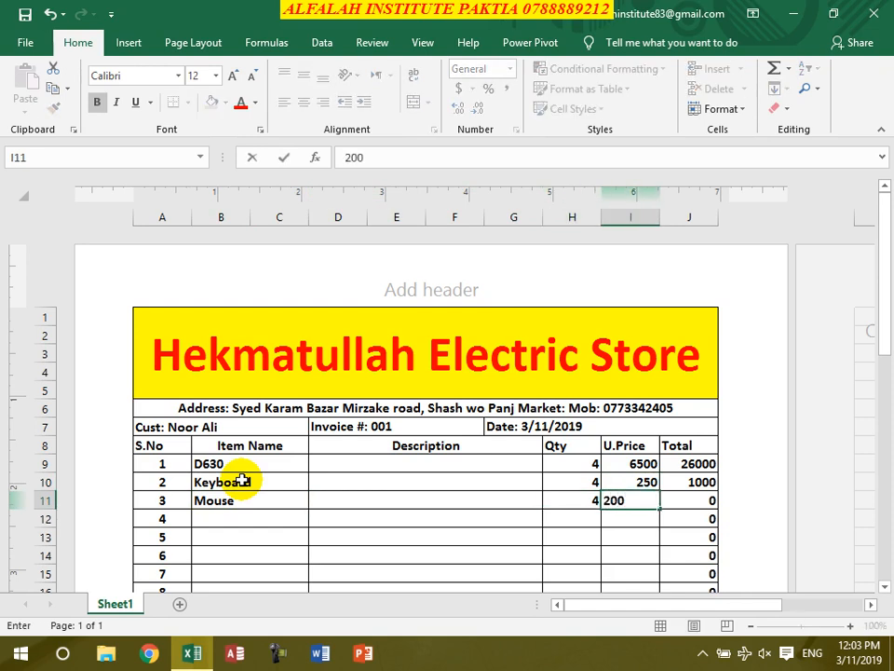
pyautogui.press('Return')
# - Enter a payment of 27800 in I40, bringing the balance to 0
pyautogui.scroll(-6, 575, 499)
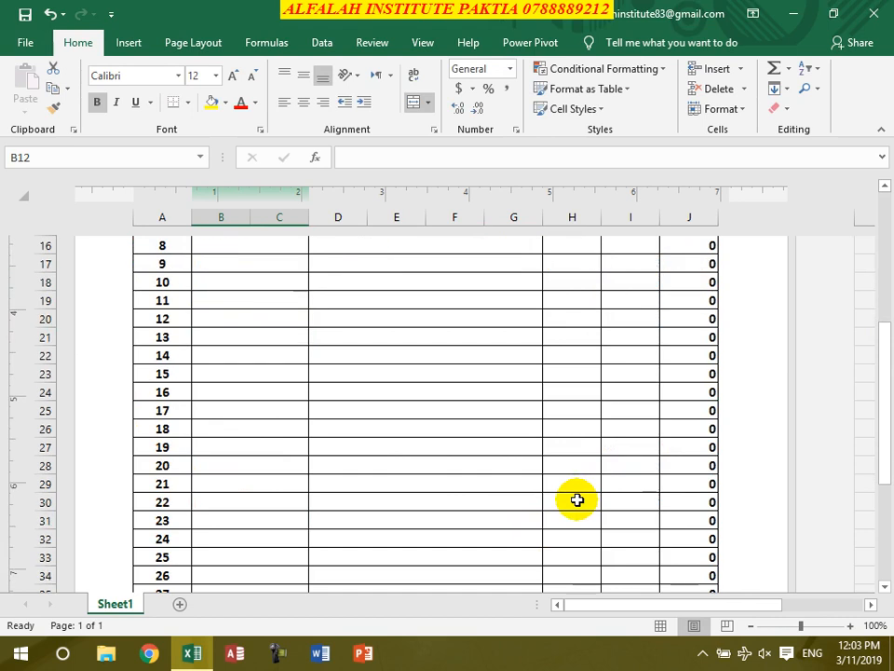
pyautogui.scroll(-3, 577, 500)
pyautogui.click(648, 520)
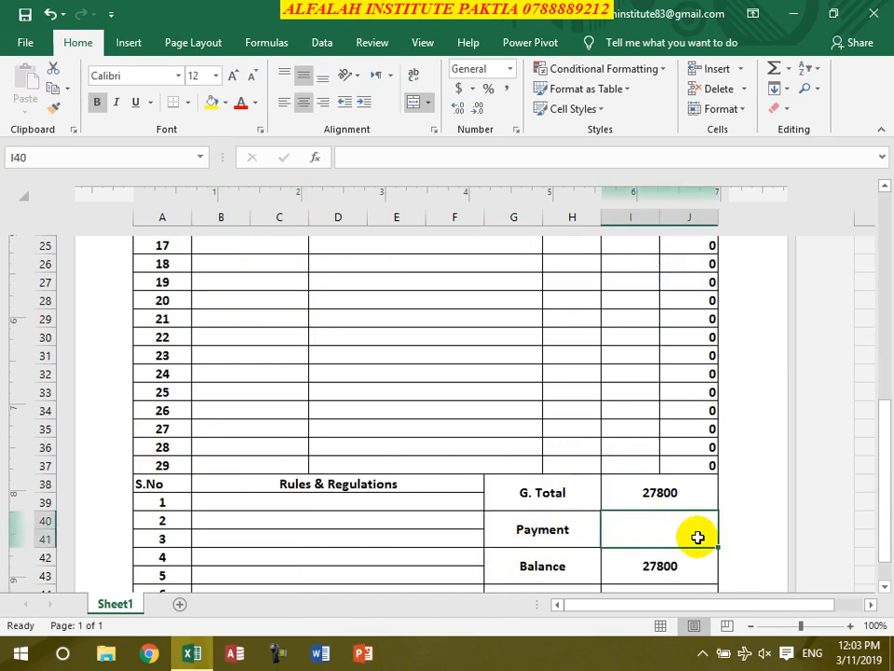
pyautogui.write('27800')
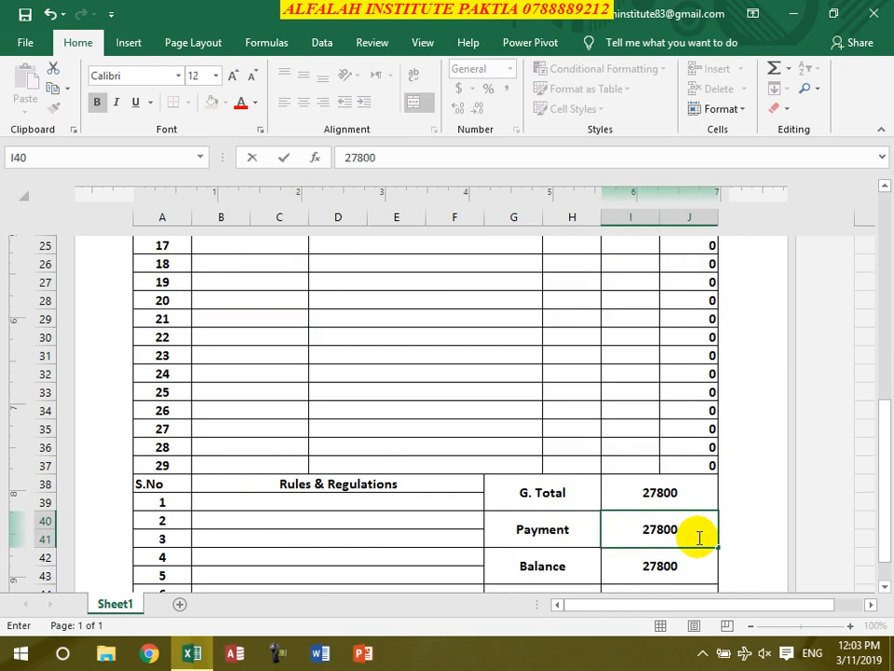
pyautogui.press('Return')
pyautogui.scroll(-2, 643, 559)
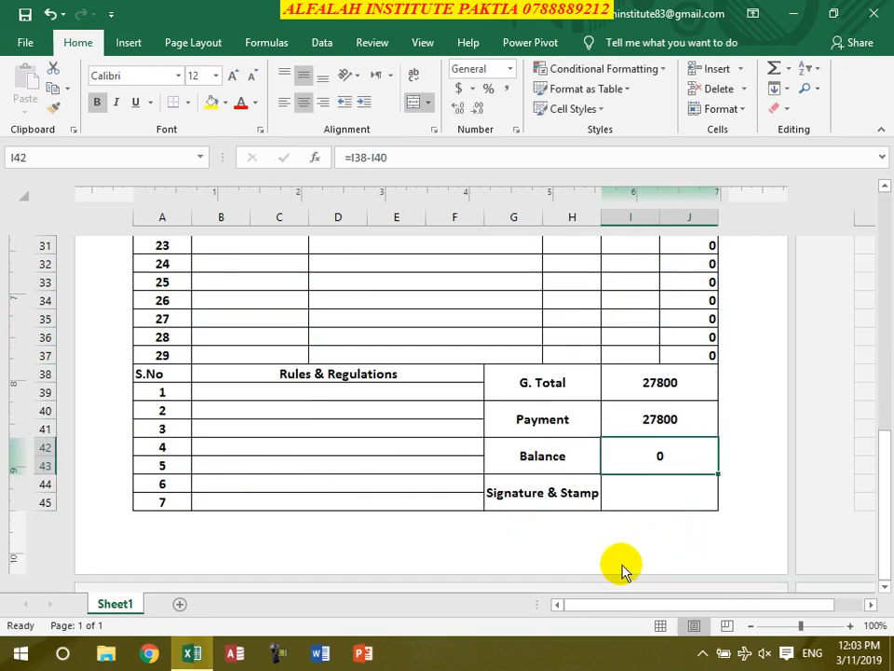
pyautogui.click(630, 486)
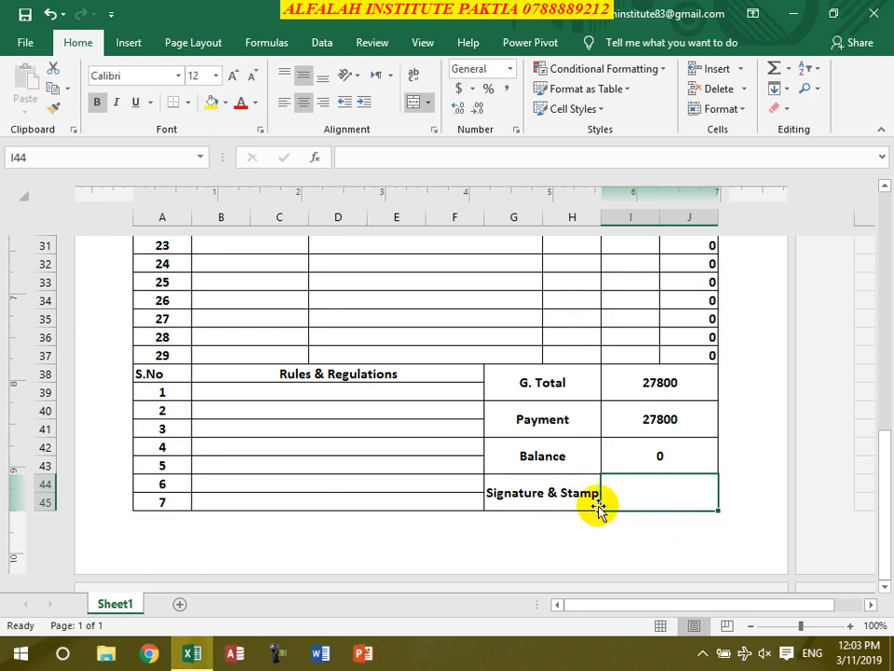
pyautogui.scroll(7, 587, 500)
pyautogui.scroll(4, 584, 474)
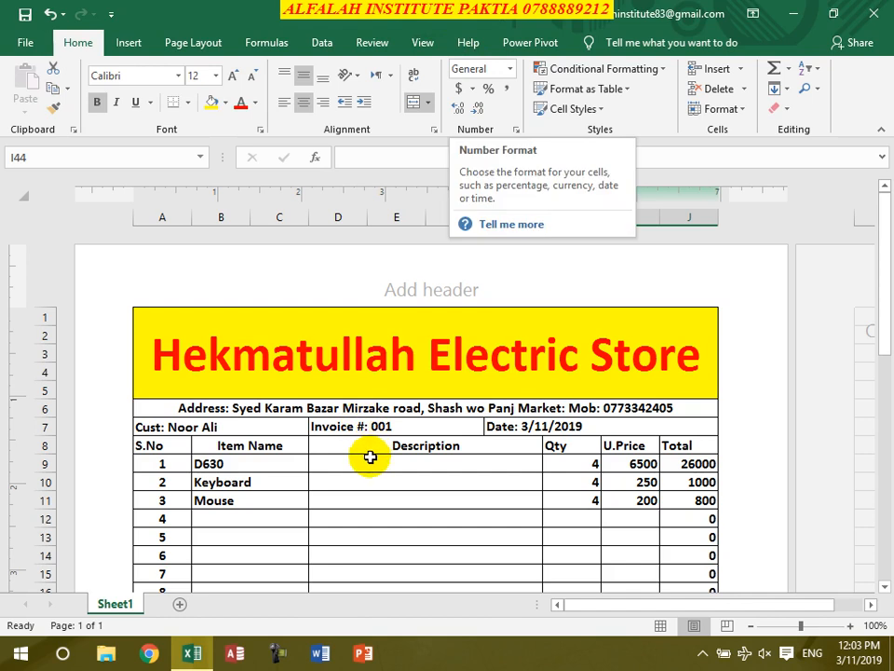
# - Save the filled invoice as 'Hekmat Invoice1' in the Desktop's Invoices folder, then close Excel
pyautogui.hotkey('ctrl', 's')
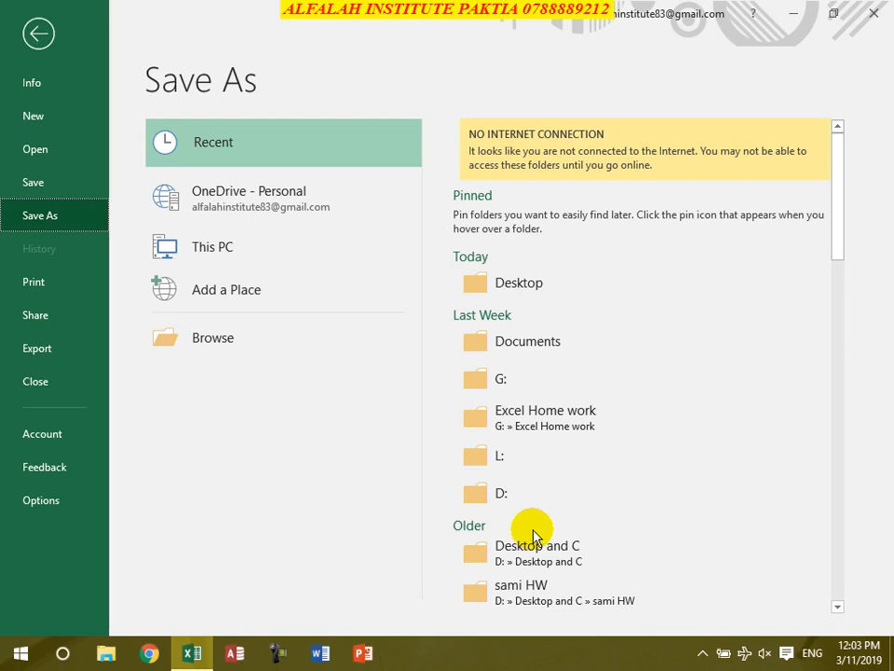
pyautogui.press('Escape')
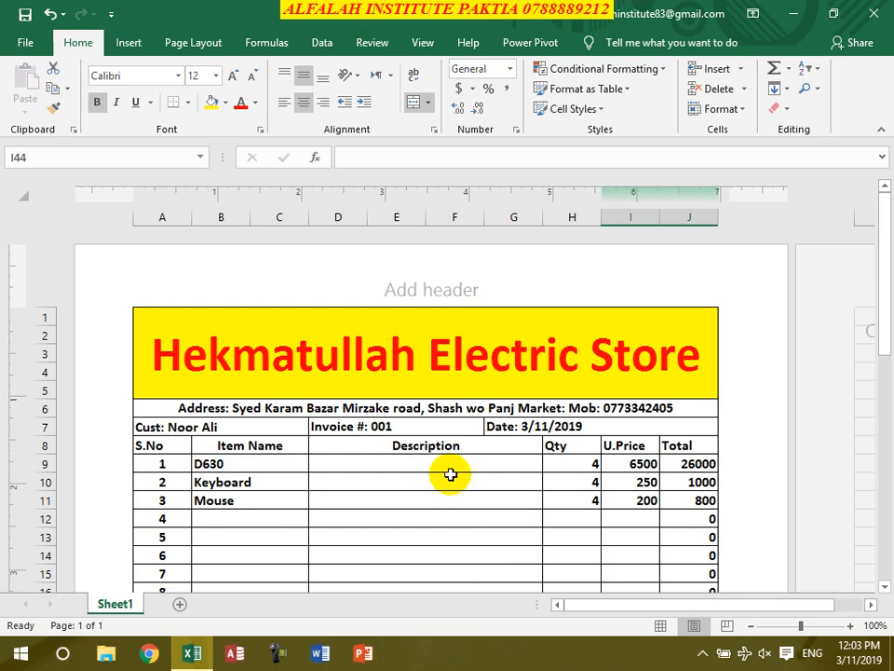
pyautogui.press('F12')
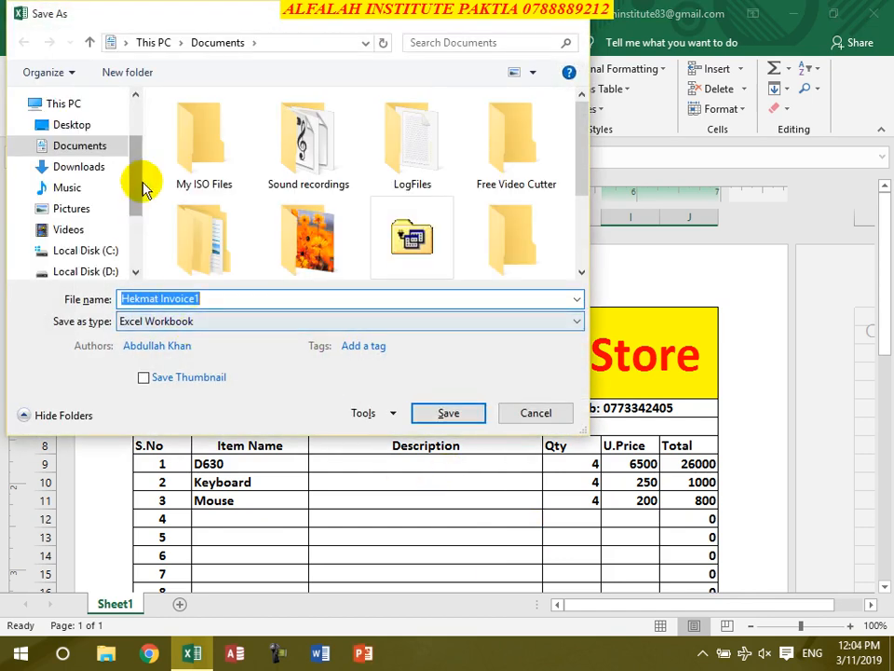
pyautogui.click(100, 128)
pyautogui.click(198, 162)
pyautogui.doubleClick(198, 163)
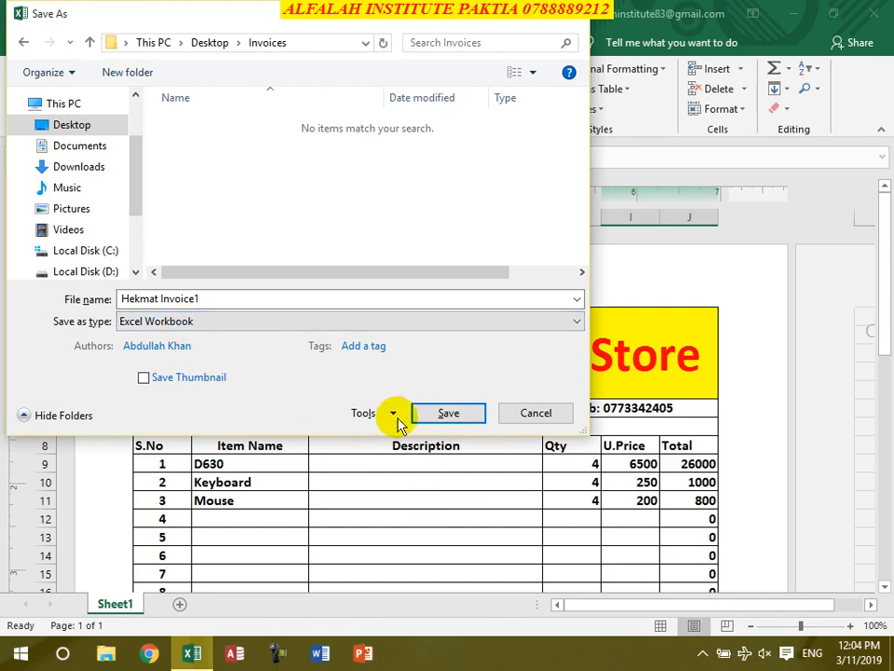
pyautogui.click(447, 414)
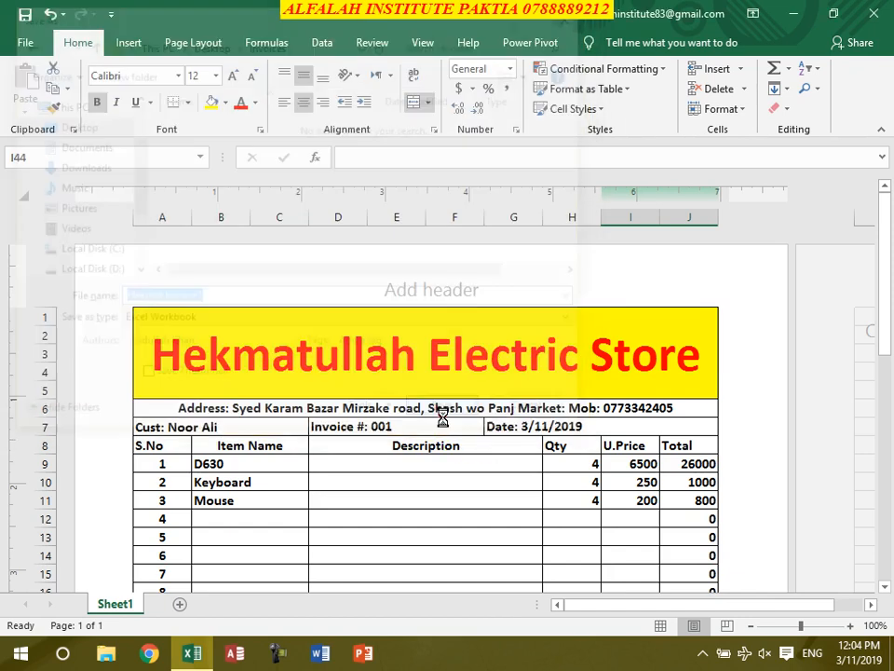
pyautogui.click(887, 6)
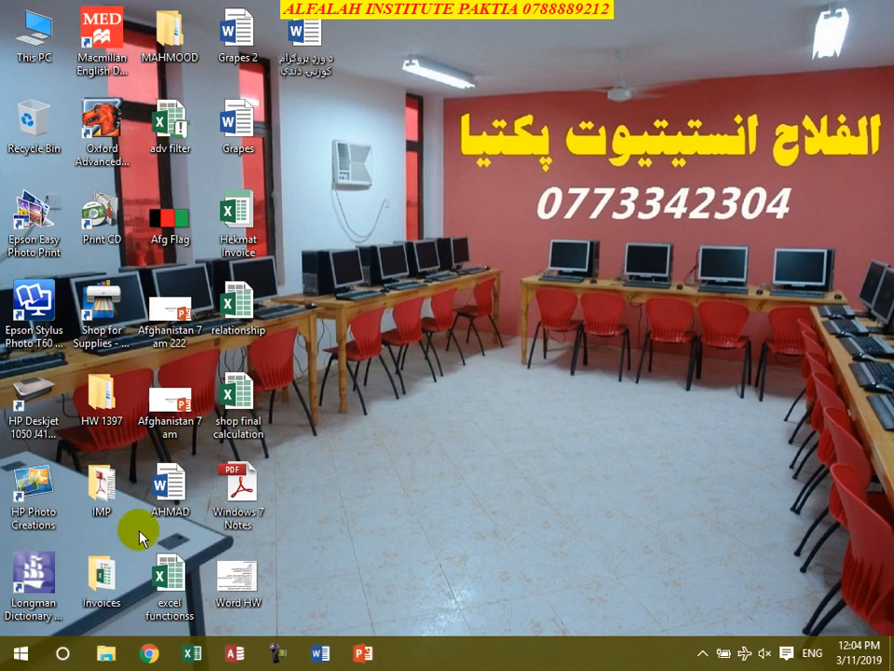
pyautogui.doubleClick(100, 569)
pyautogui.click(215, 212)
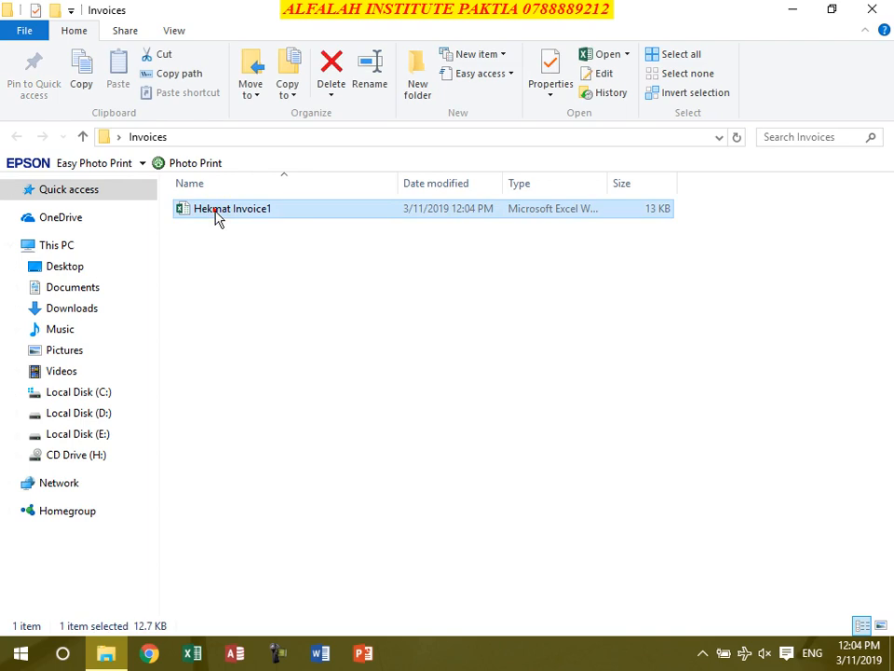
pyautogui.doubleClick(215, 212)
pyautogui.scroll(-6, 419, 401)
pyautogui.scroll(8, 425, 403)
pyautogui.click(874, 13)
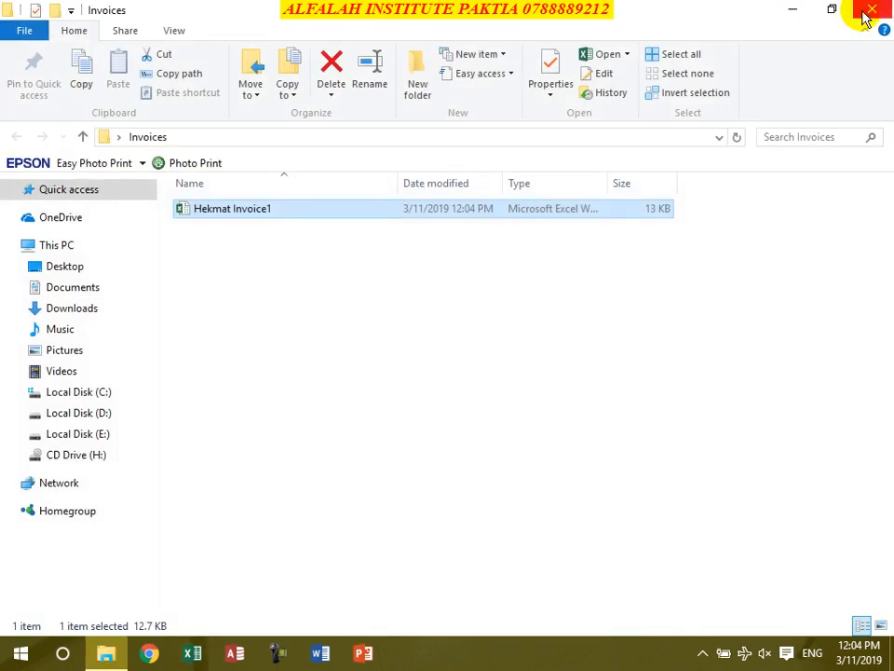
pyautogui.click(872, 9)
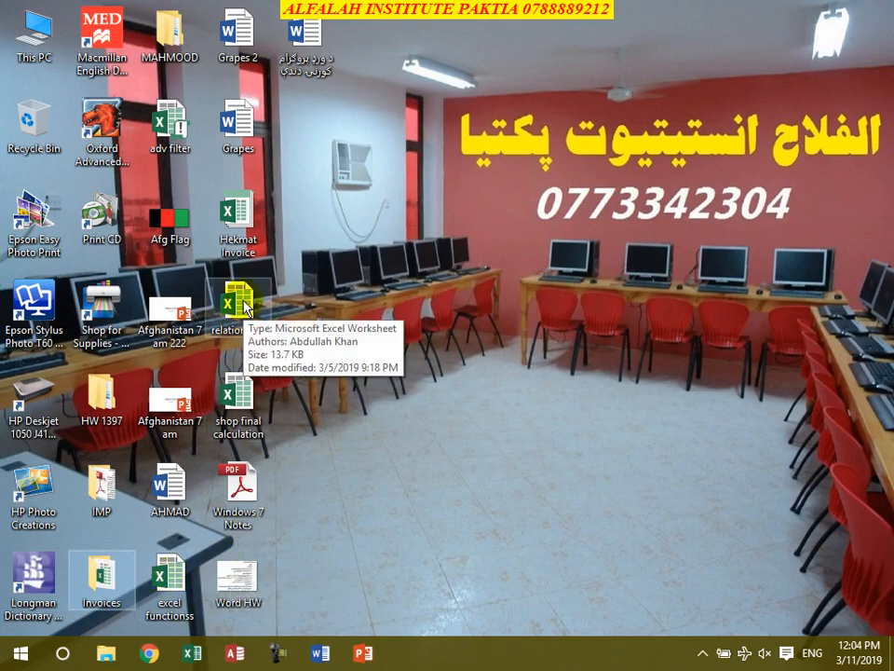
# - Start a new invoice from the Hekmat Invoice template, numbered 002 and dated 3/11/2019
pyautogui.doubleClick(238, 216)
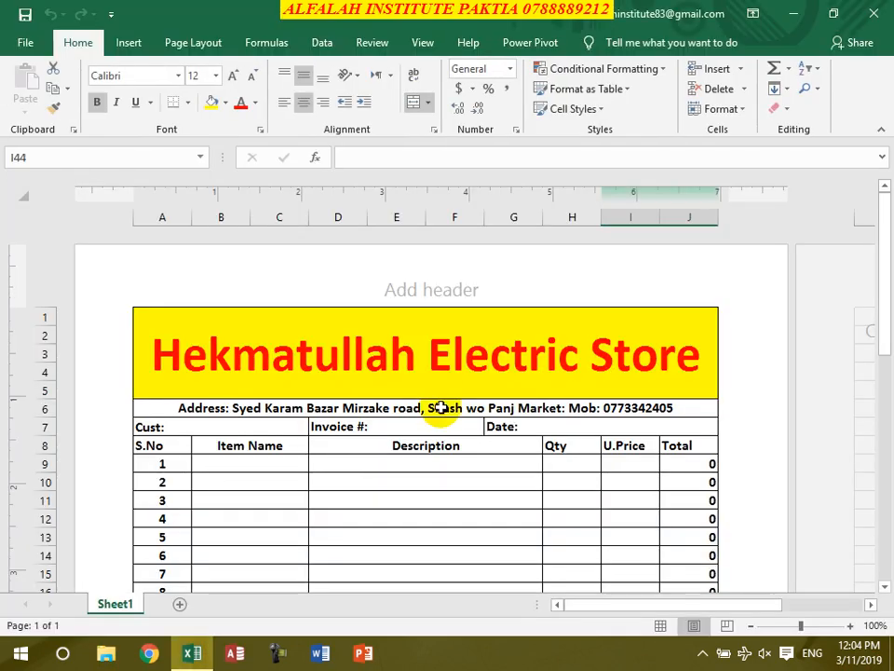
pyautogui.scroll(-8, 459, 463)
pyautogui.scroll(8, 460, 456)
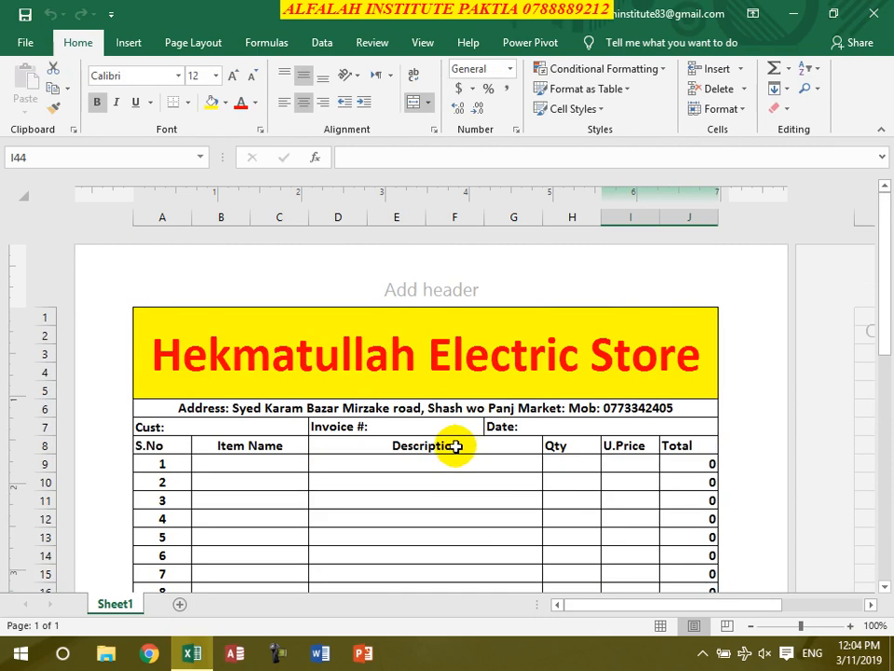
pyautogui.doubleClick(251, 426)
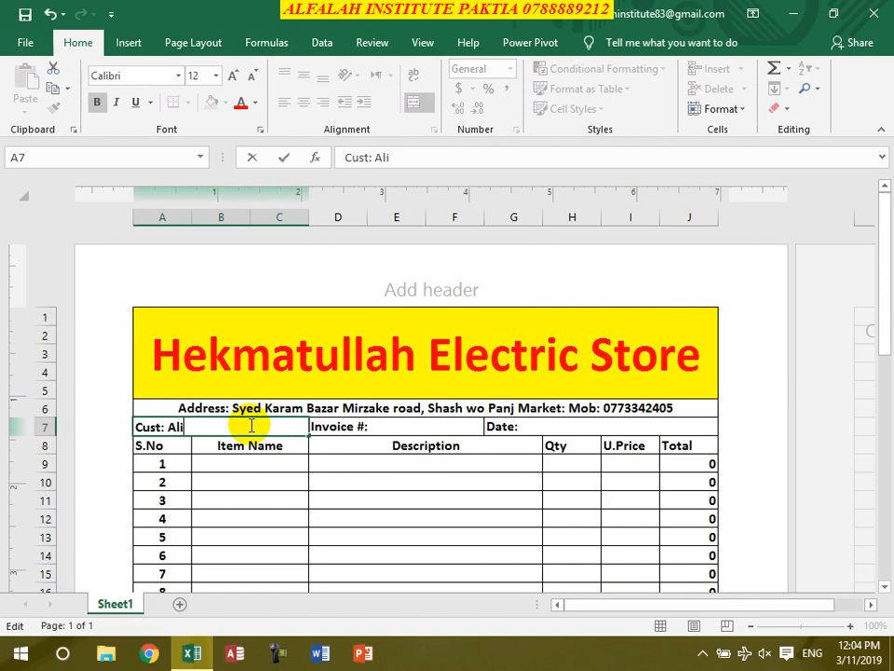
pyautogui.doubleClick(417, 430)
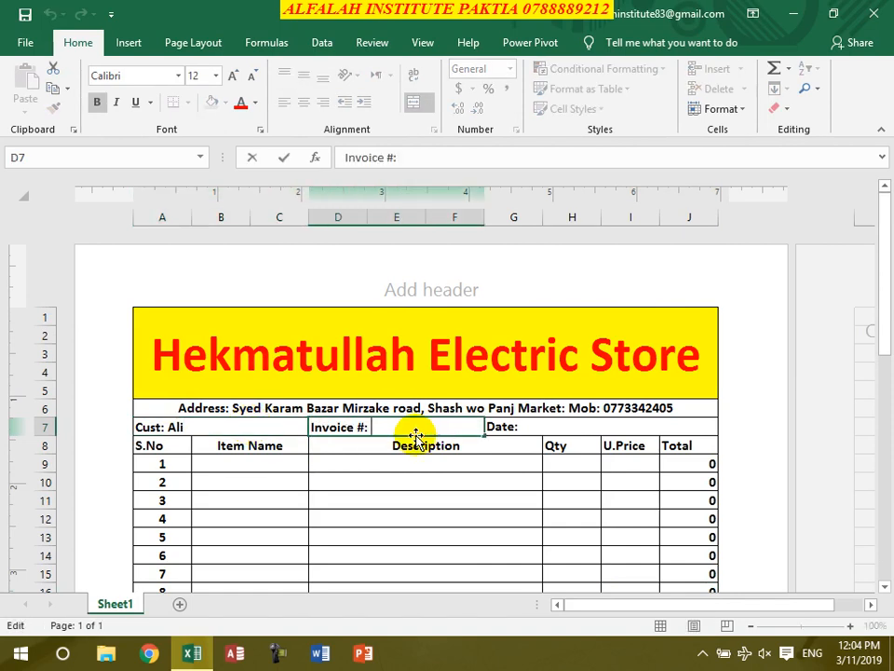
pyautogui.click(538, 424)
pyautogui.doubleClick(536, 423)
pyautogui.hotkey('ctrl', ';')
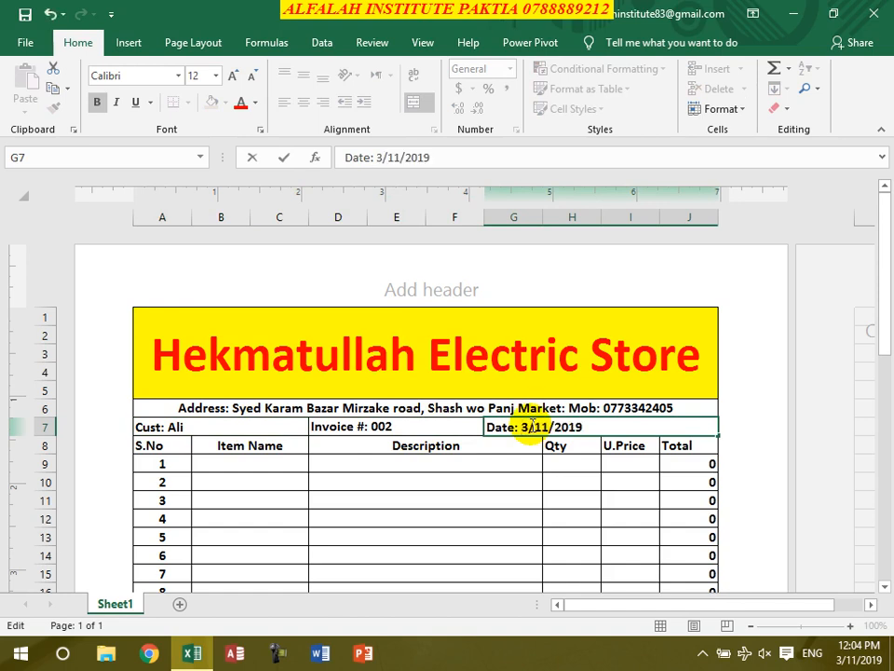
# - Bill one E6400 at a unit price of 7500
pyautogui.click(288, 462)
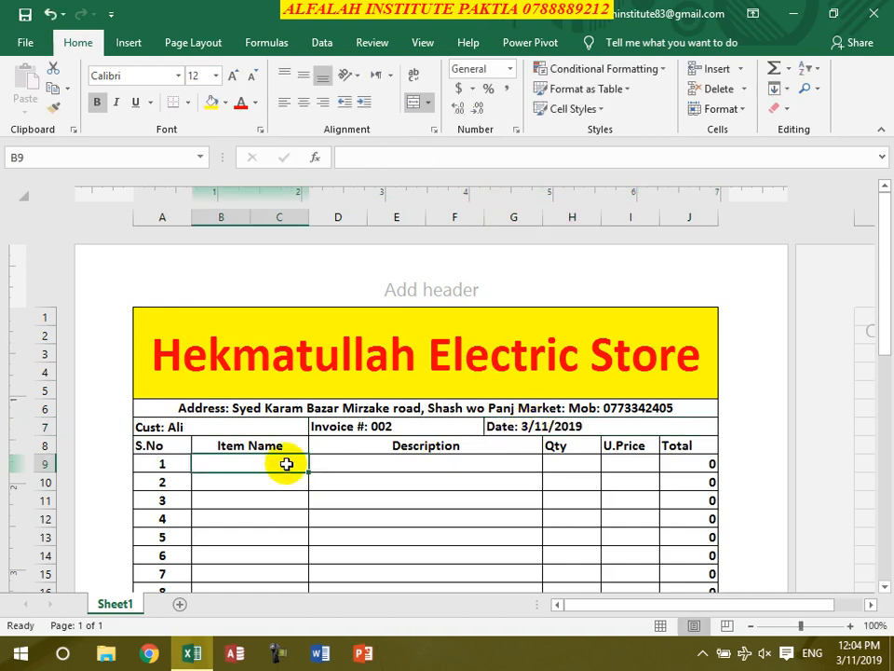
pyautogui.write('E6400')
pyautogui.press('Tab')
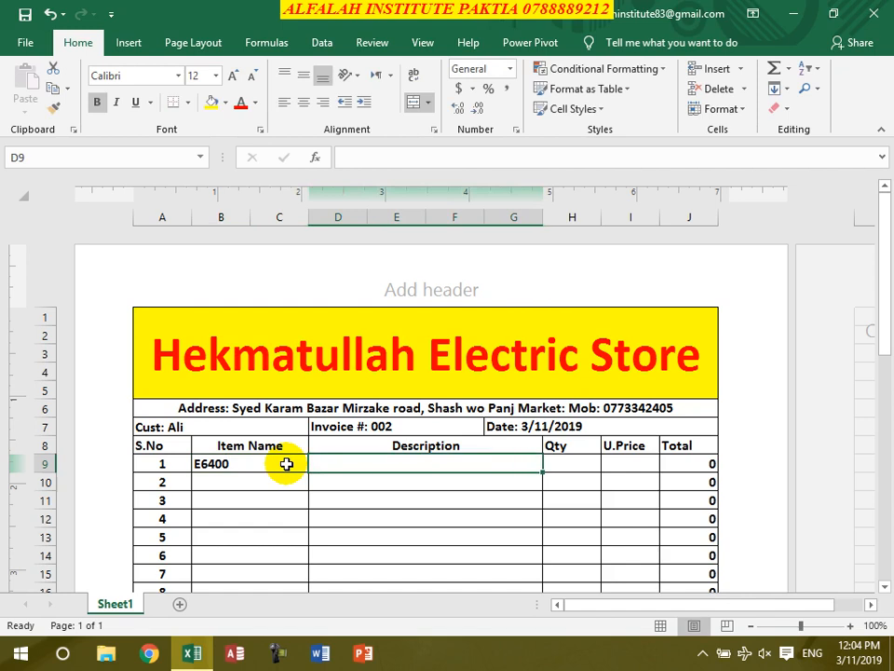
pyautogui.press('Tab')
pyautogui.write('1')
pyautogui.press('Tab')
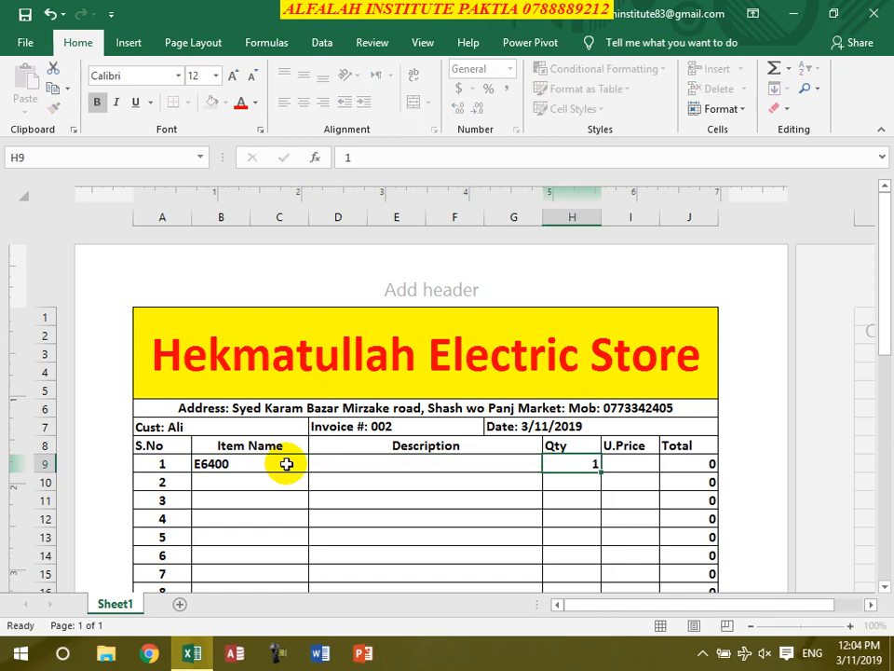
pyautogui.write('6')
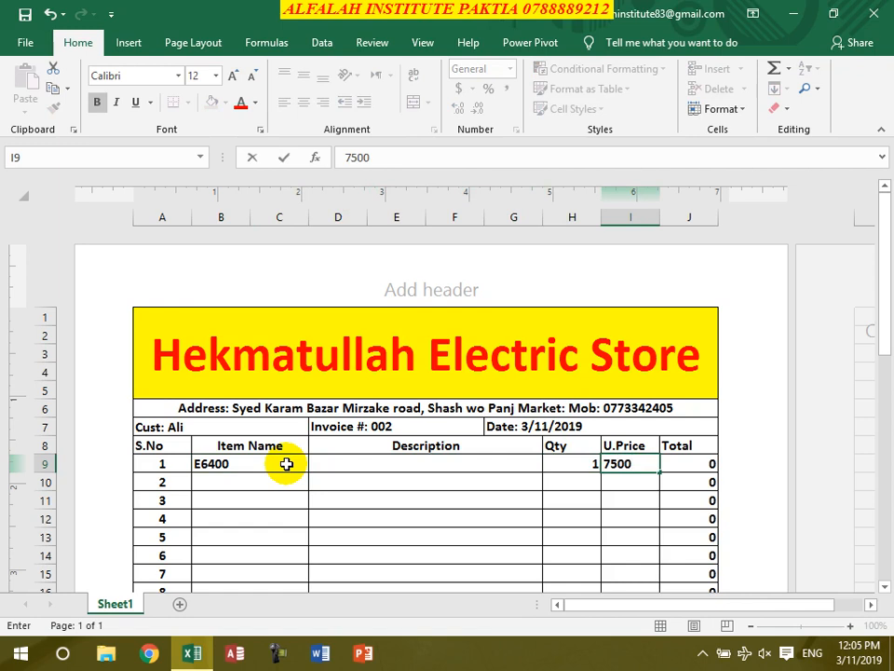
pyautogui.write('500')
pyautogui.press('Return')
# - Record a payment of 7000, leaving a 500 balance
pyautogui.scroll(-10, 558, 503)
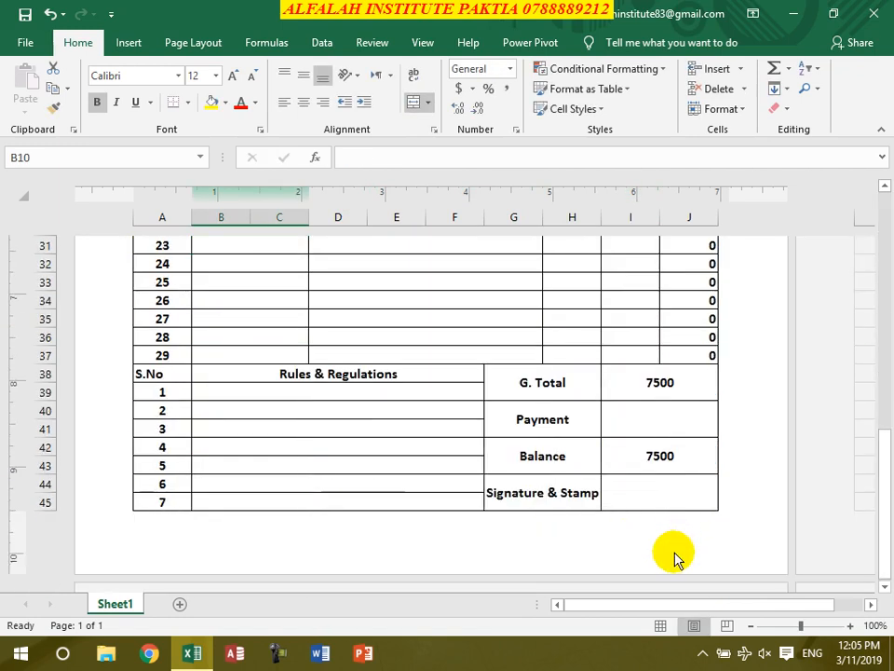
pyautogui.click(657, 415)
pyautogui.write('700')
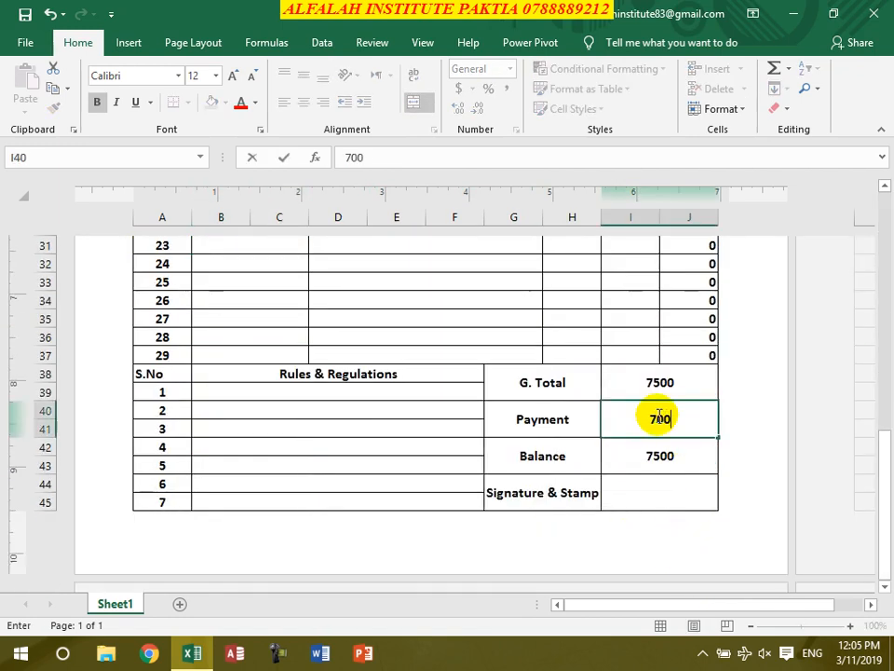
pyautogui.write('0')
pyautogui.press('Return')
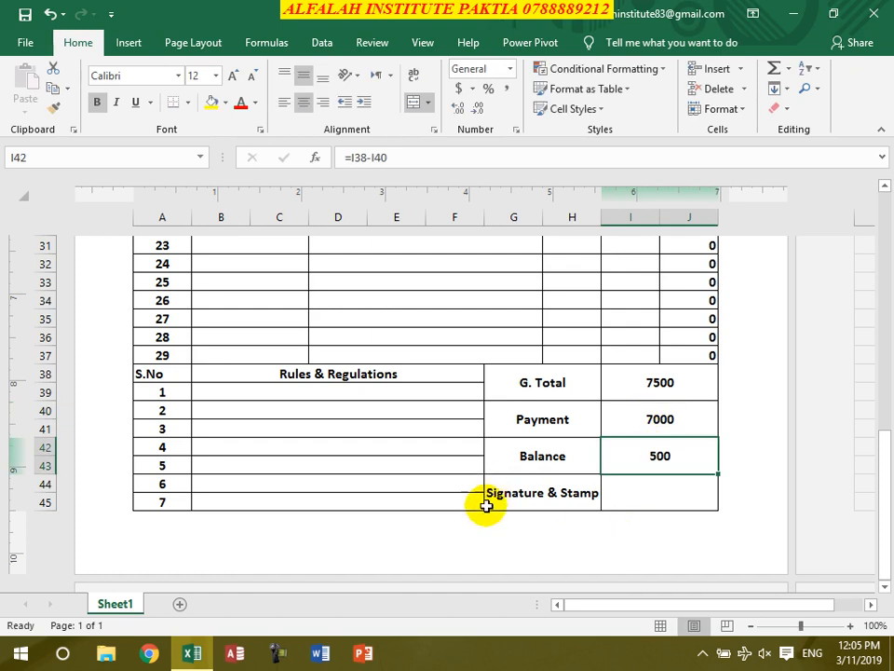
pyautogui.scroll(3, 486, 502)
pyautogui.scroll(7, 481, 505)
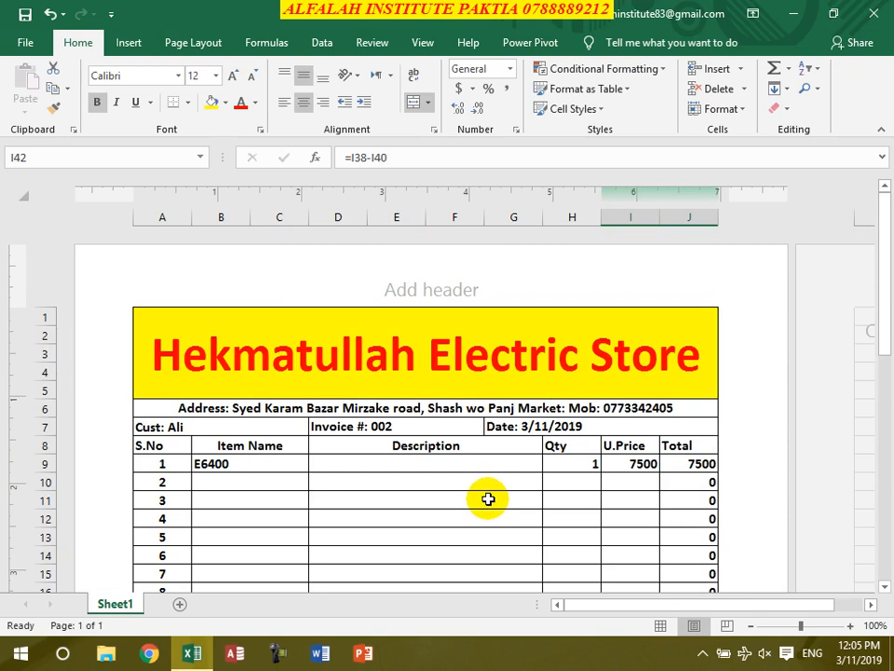
pyautogui.hotkey('ctrl', 's')
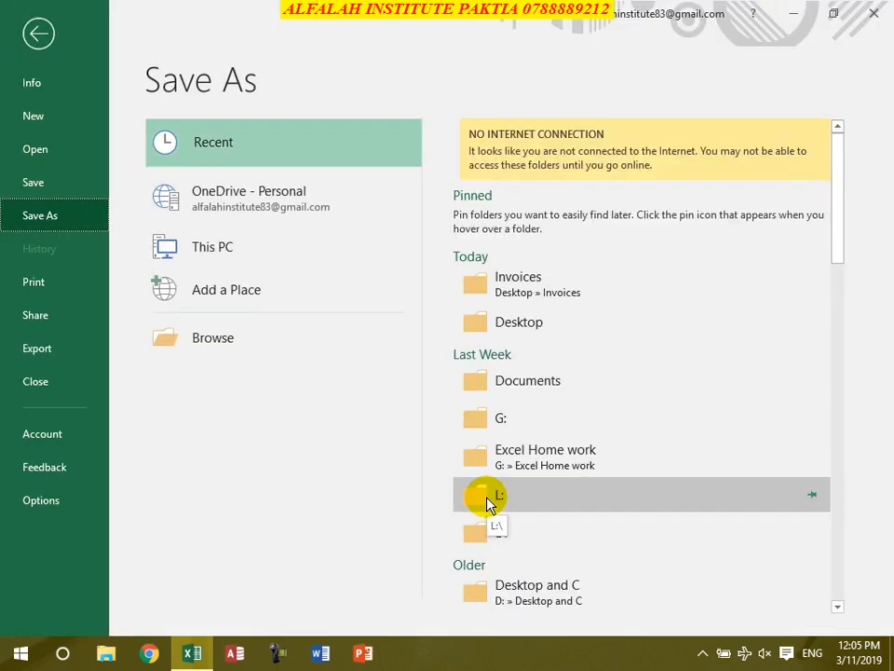
# - Cancel saving invoice 002 and minimize Excel to reach the desktop
pyautogui.press('Escape')
pyautogui.press('F12')
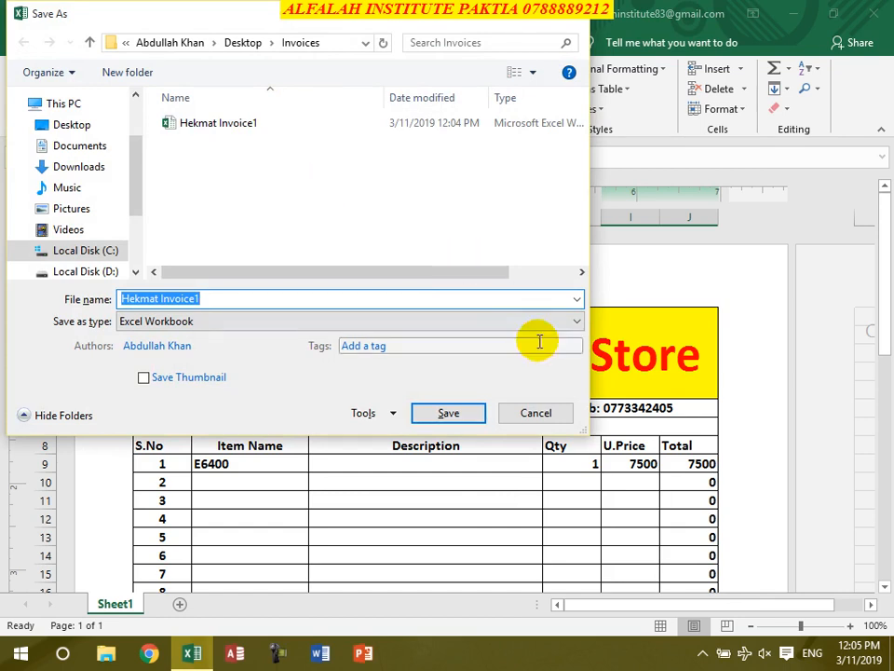
pyautogui.click(532, 412)
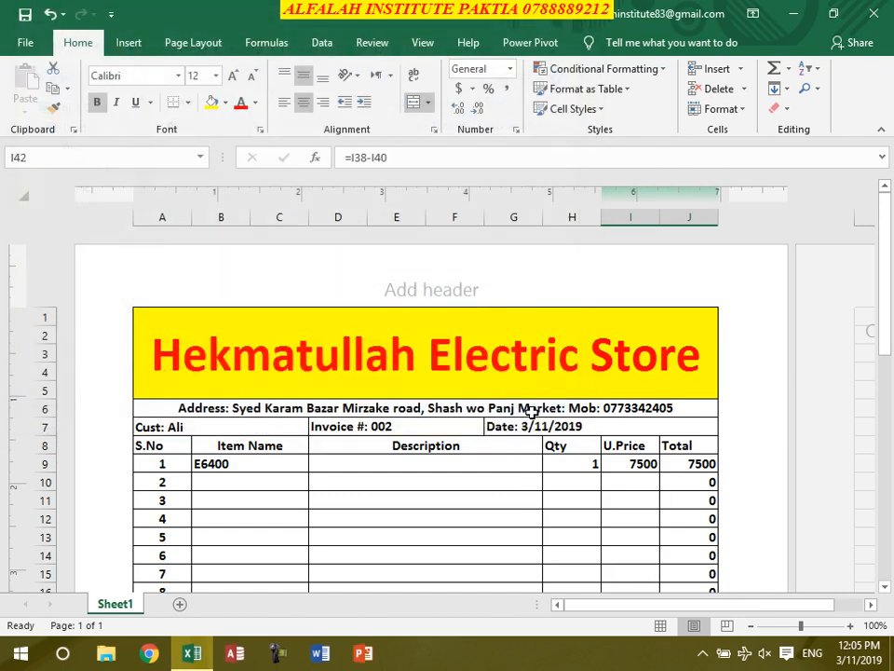
pyautogui.click(793, 13)
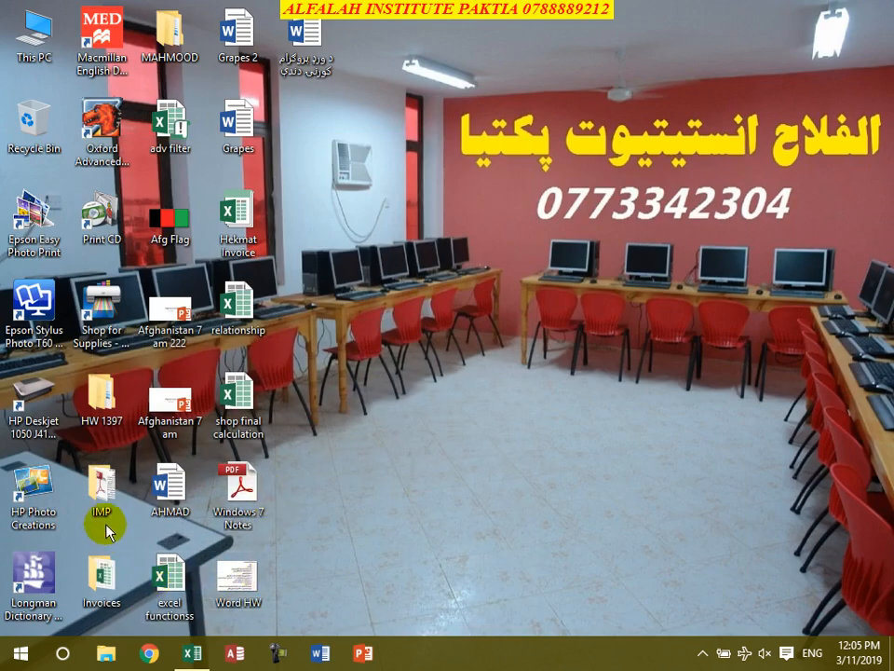
# - Copy the Invoices folder's location path from its Properties, then return to the Excel invoice
pyautogui.rightClick(98, 600)
pyautogui.click(161, 561)
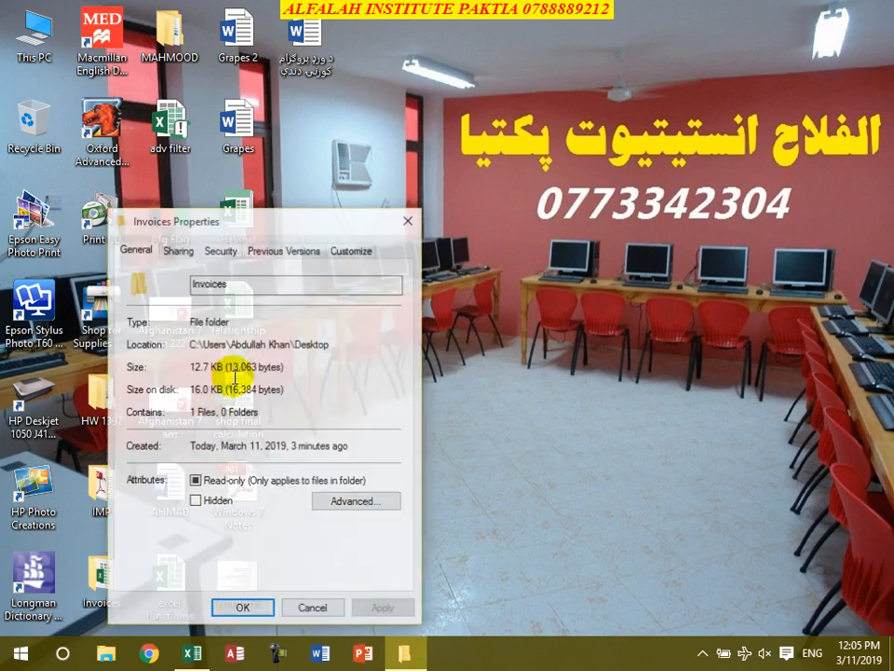
pyautogui.moveTo(339, 349); pyautogui.dragTo(177, 344)
pyautogui.hotkey('ctrl', 'c')
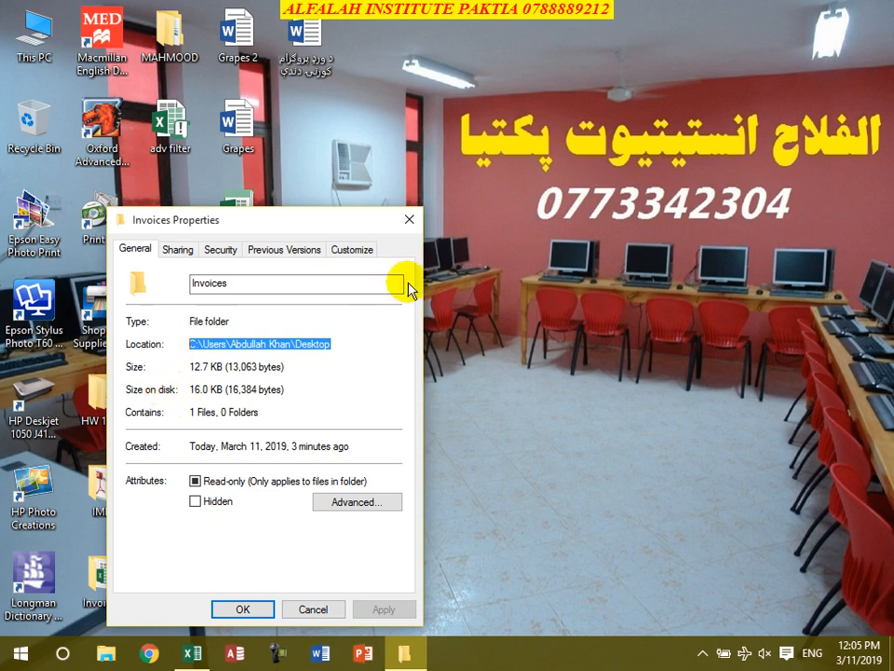
pyautogui.click(408, 220)
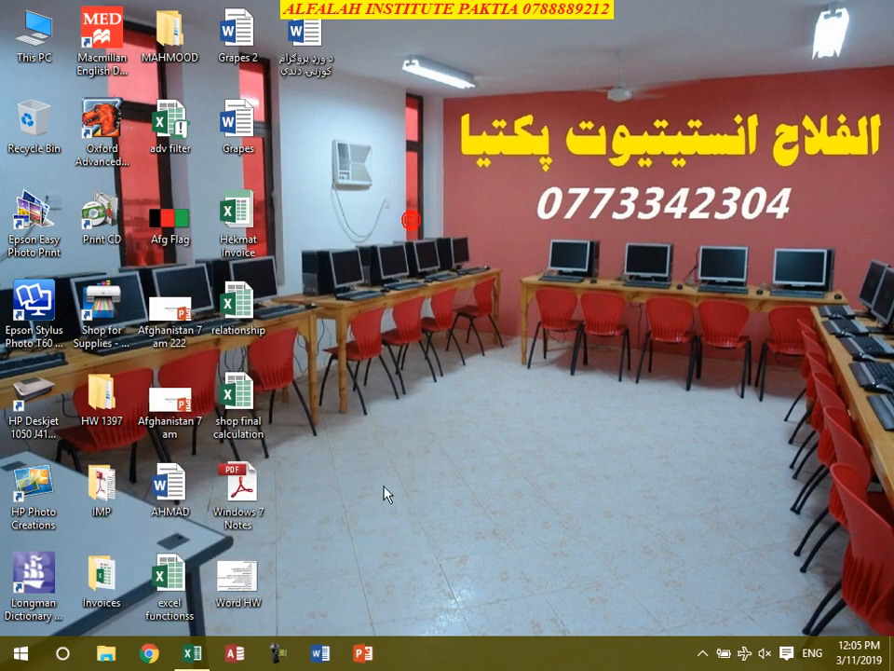
pyautogui.click(204, 652)
# - Replace Excel's default local file location with the Desktop path plus \Invoices
pyautogui.click(15, 47)
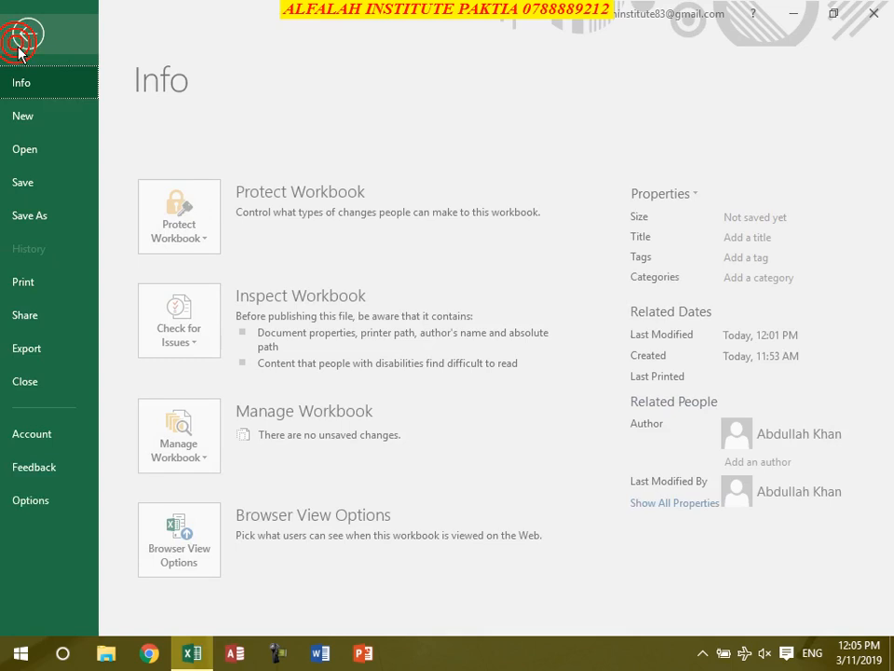
pyautogui.click(45, 500)
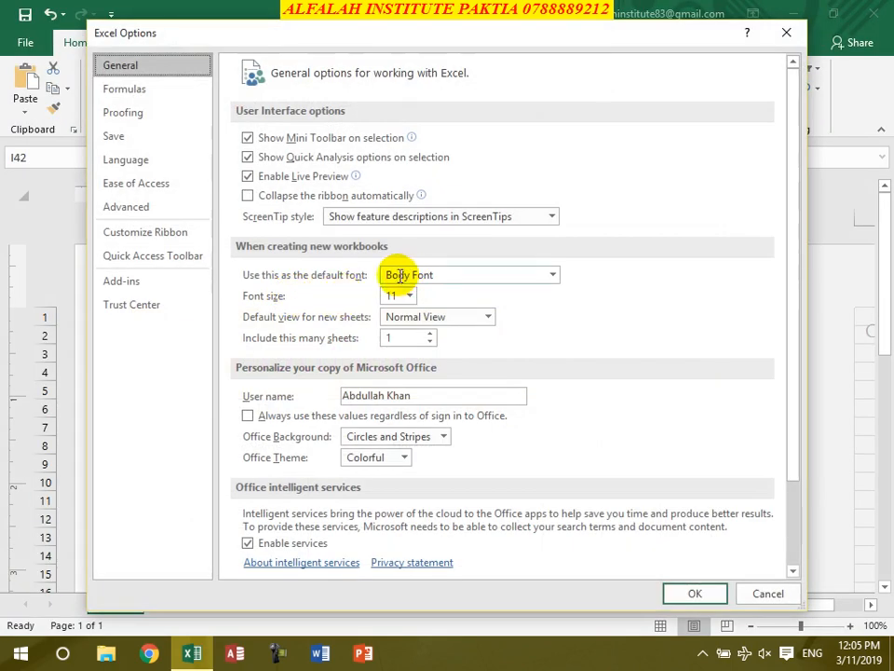
pyautogui.click(121, 137)
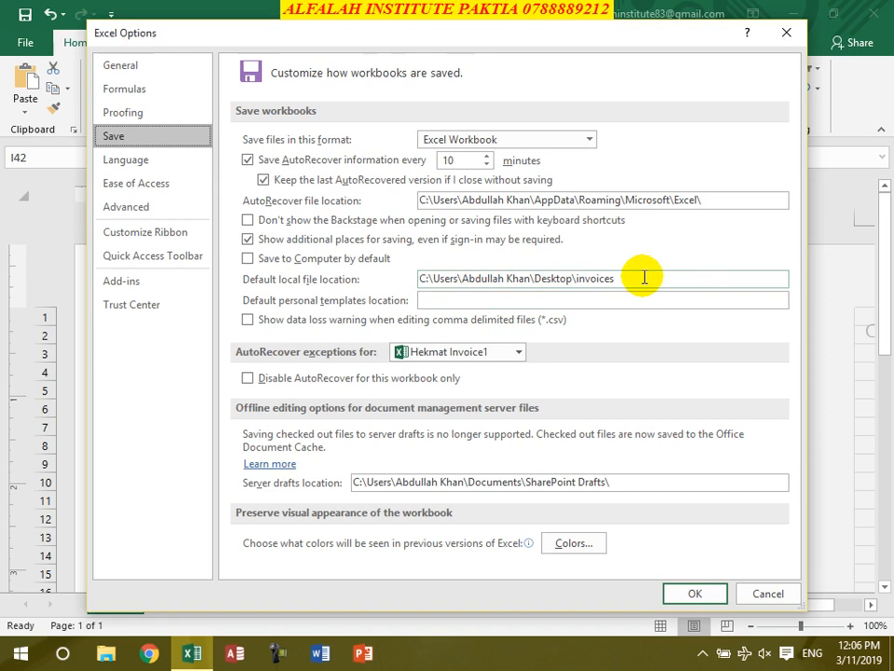
pyautogui.moveTo(626, 278); pyautogui.dragTo(415, 276)
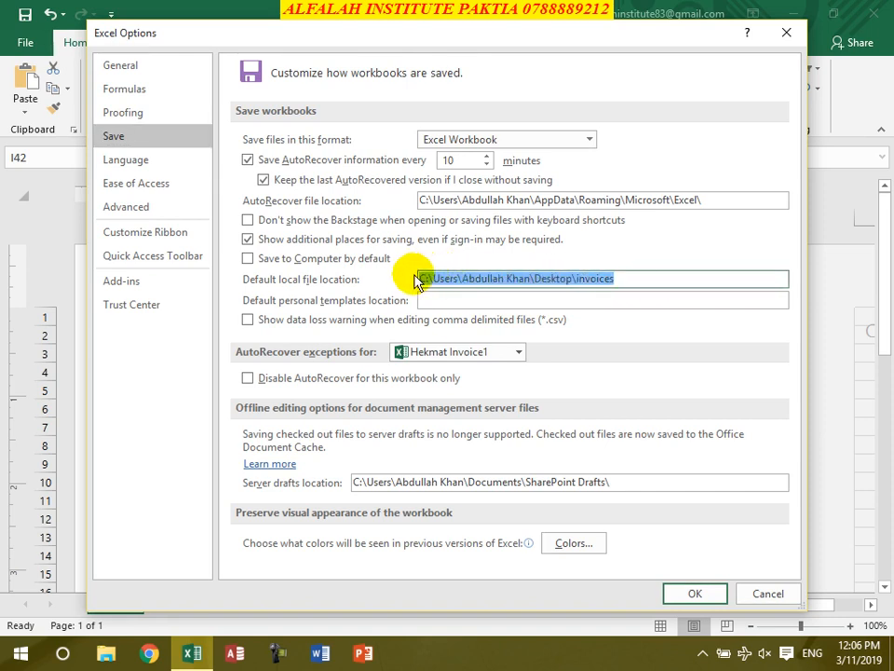
pyautogui.press('Delete')
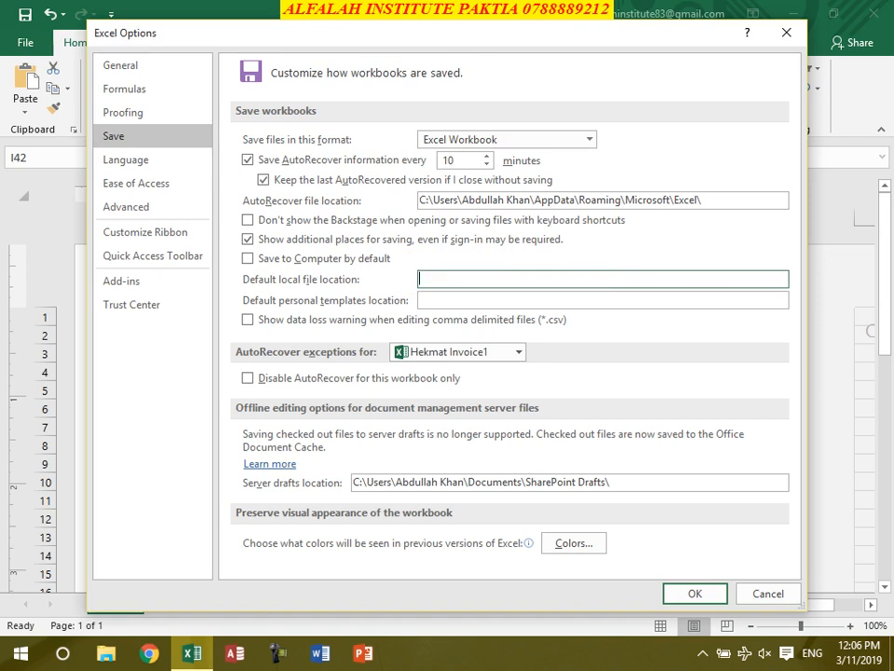
pyautogui.hotkey('ctrl', 'v')
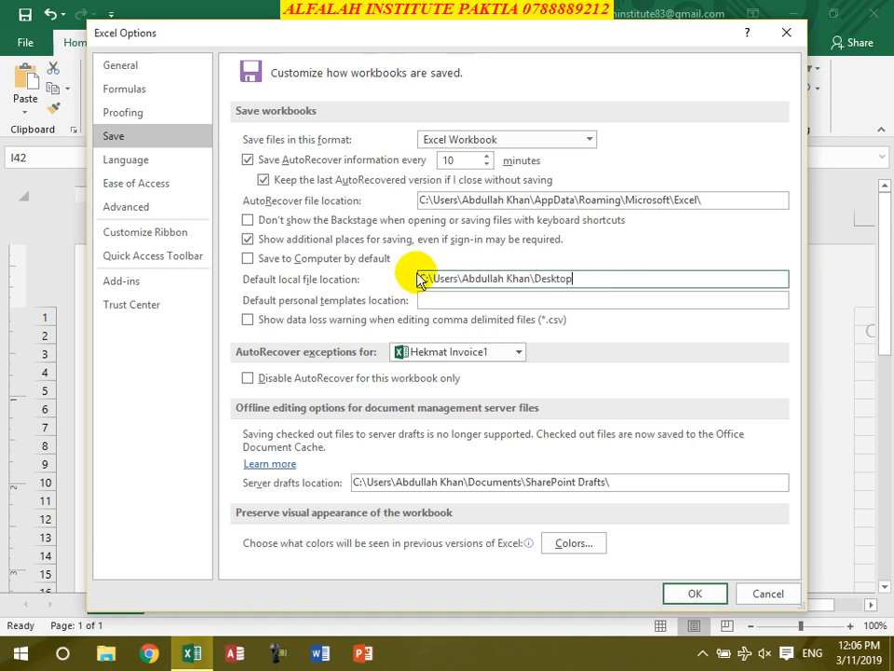
pyautogui.write('\\Invoices')
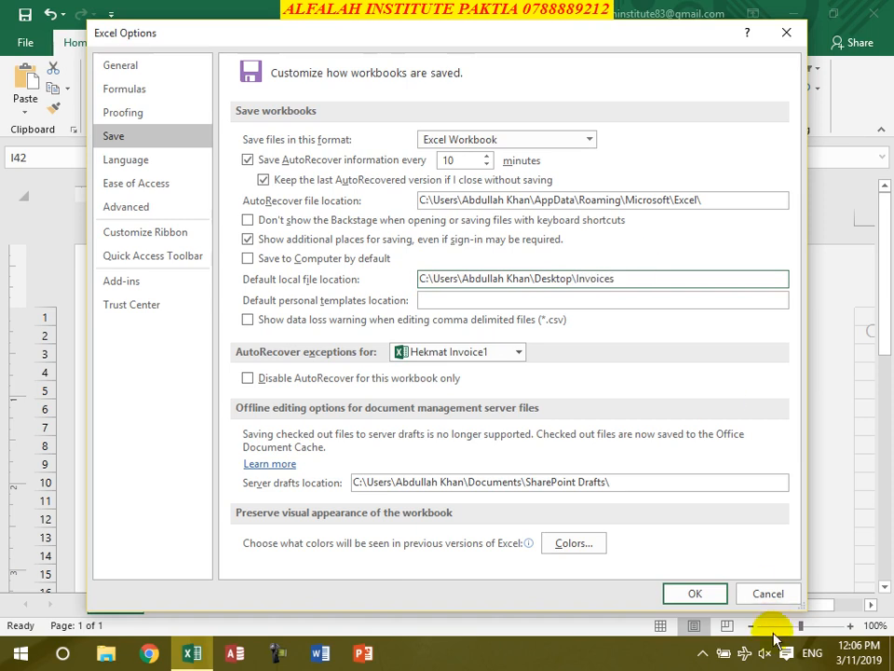
pyautogui.click(705, 600)
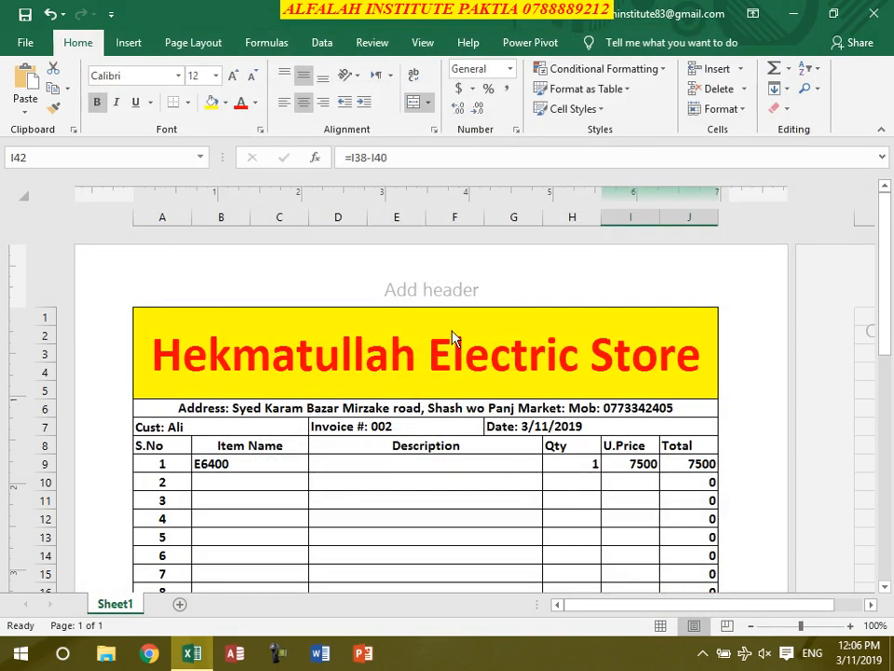
# - Save invoice 002 as 'Hekmat Invoice2' in the Invoices folder and close the workbook
pyautogui.click(26, 14)
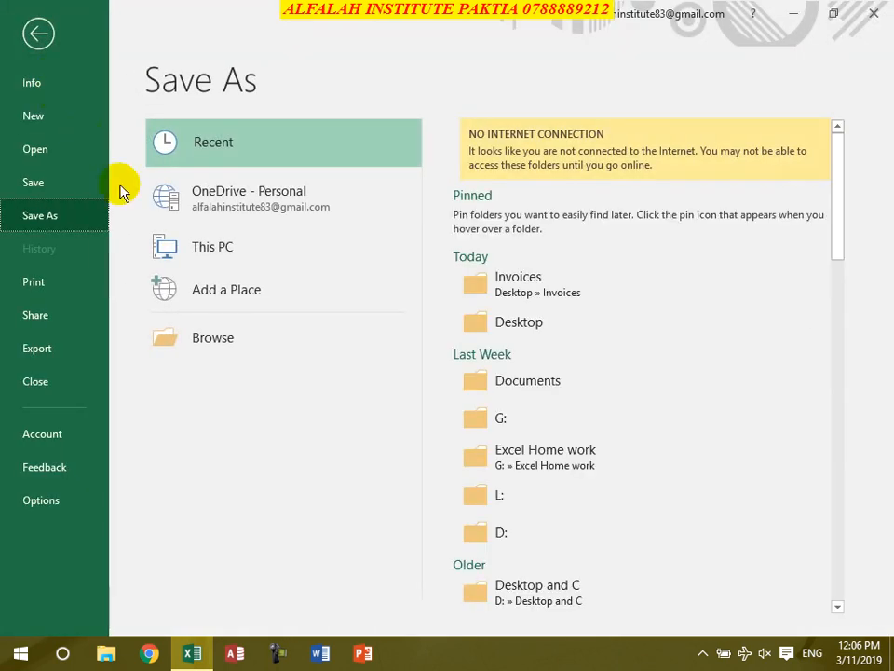
pyautogui.click(37, 37)
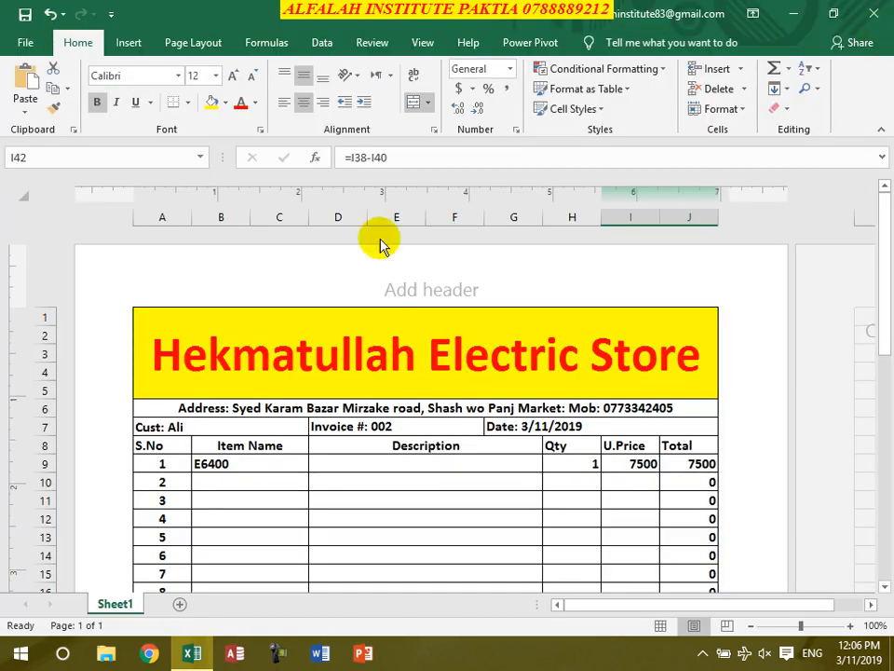
pyautogui.press('F12')
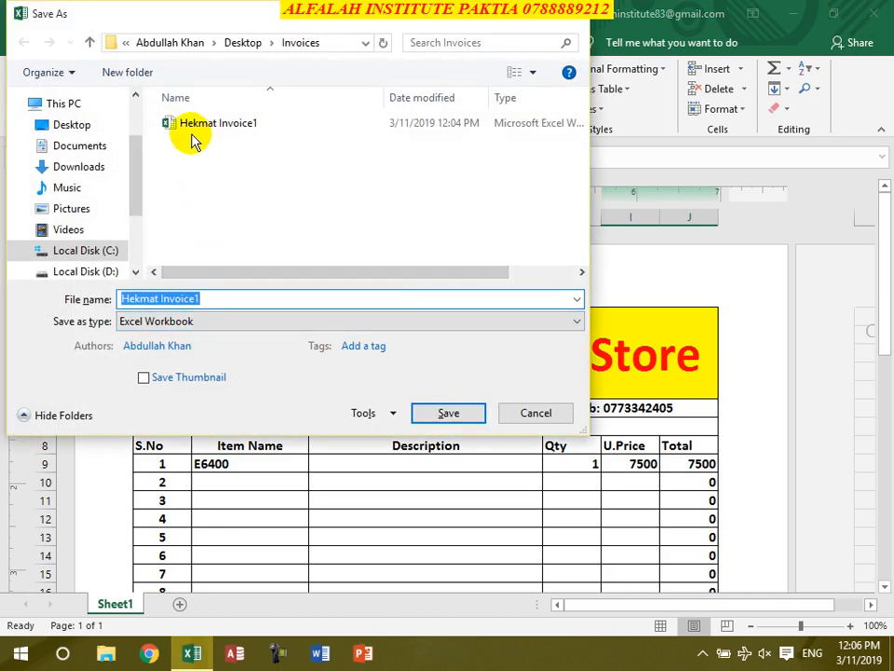
pyautogui.click(205, 300)
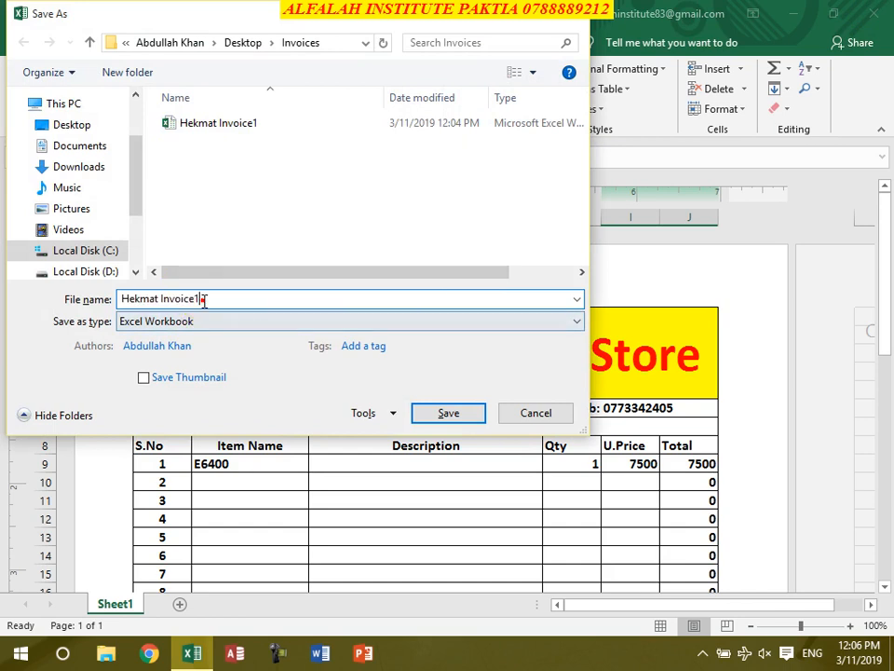
pyautogui.press('BackSpace')
pyautogui.write('2')
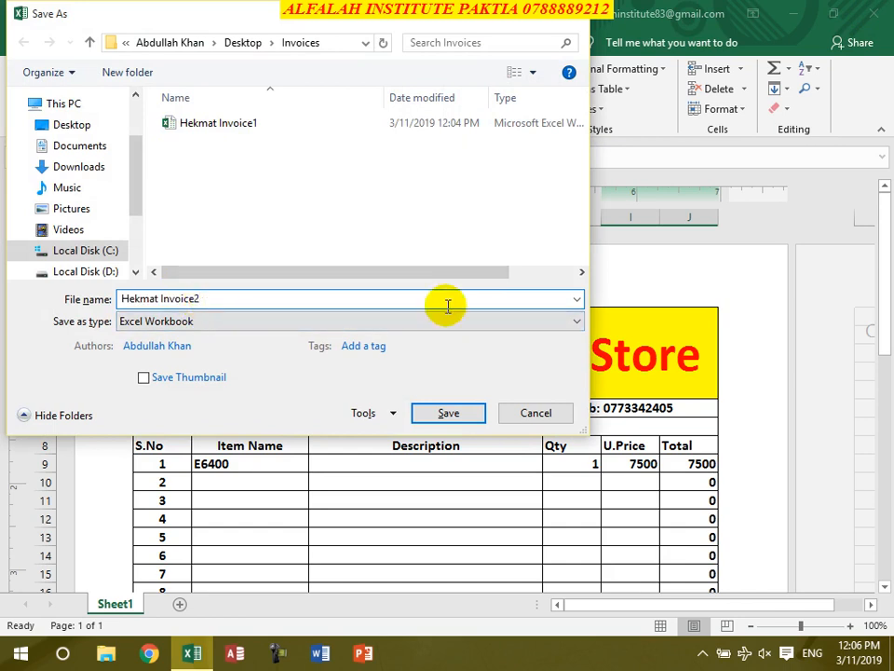
pyautogui.click(424, 416)
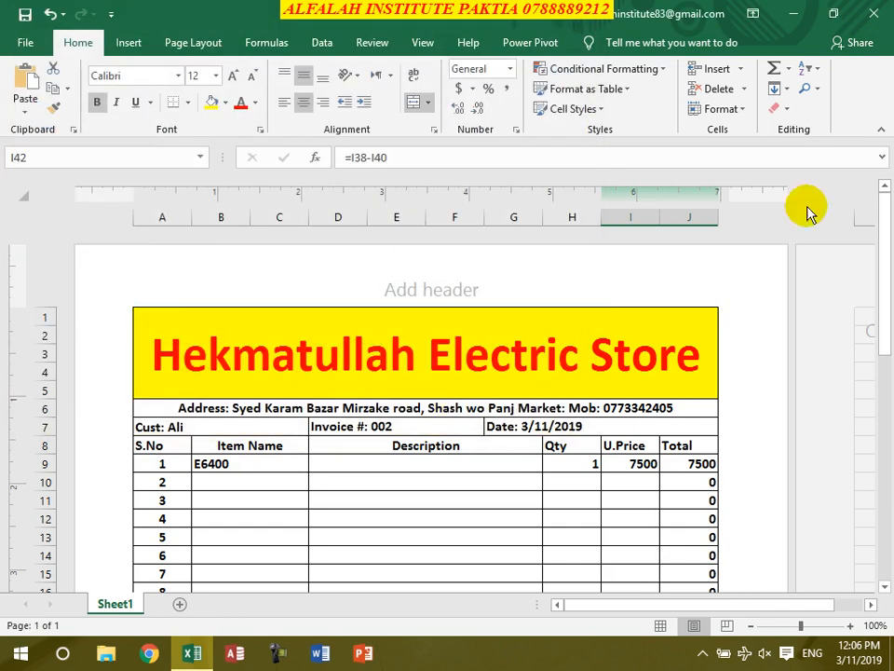
pyautogui.click(874, 13)
pyautogui.doubleClick(233, 207)
pyautogui.scroll(-4, 439, 473)
pyautogui.scroll(4, 457, 492)
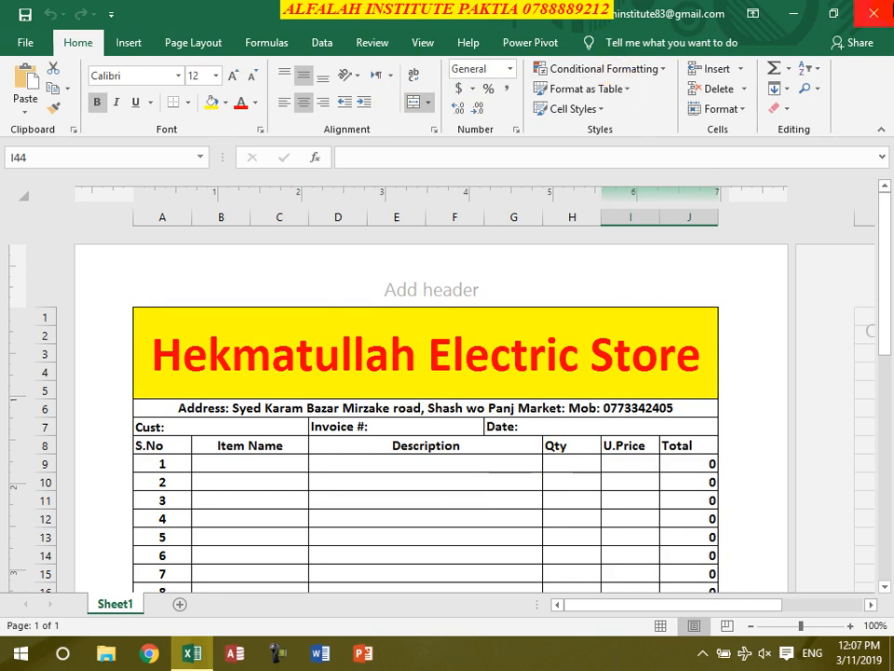
pyautogui.click(874, 13)
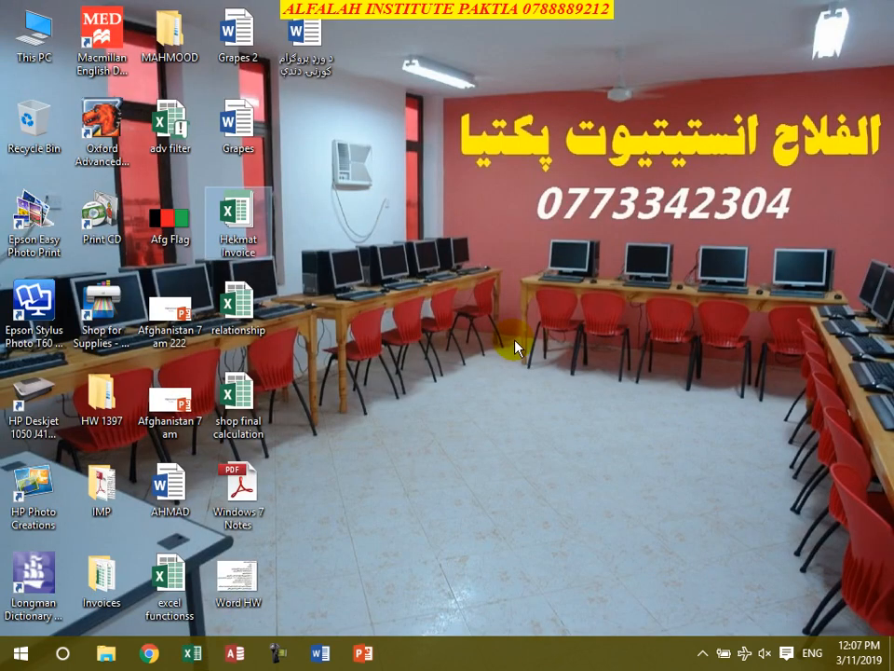